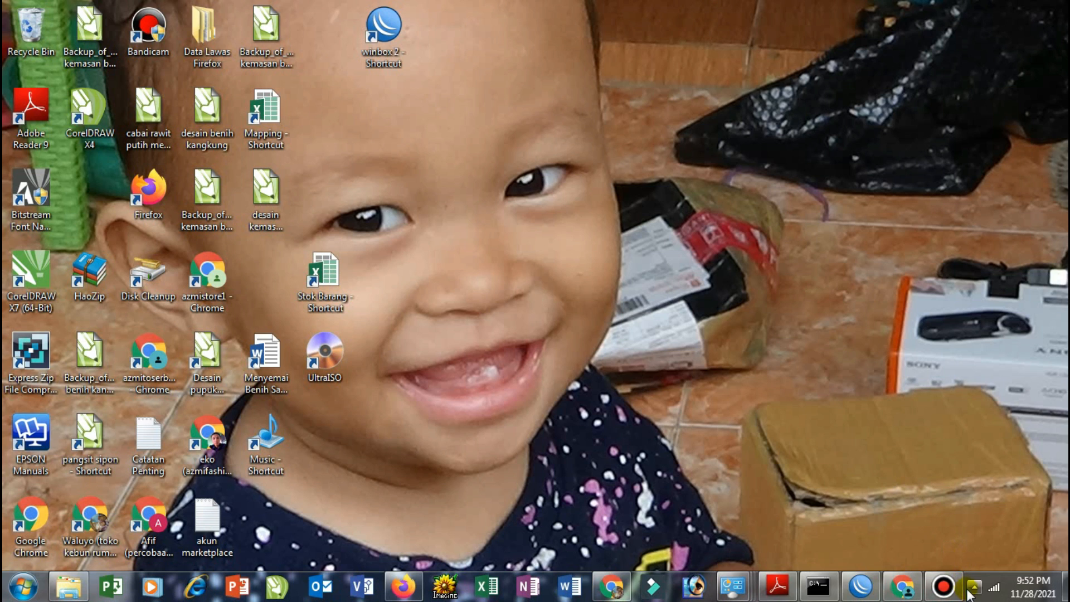
# Disable the Wireless Network Connection in Network Connections
pyautogui.moveTo(743, 590)
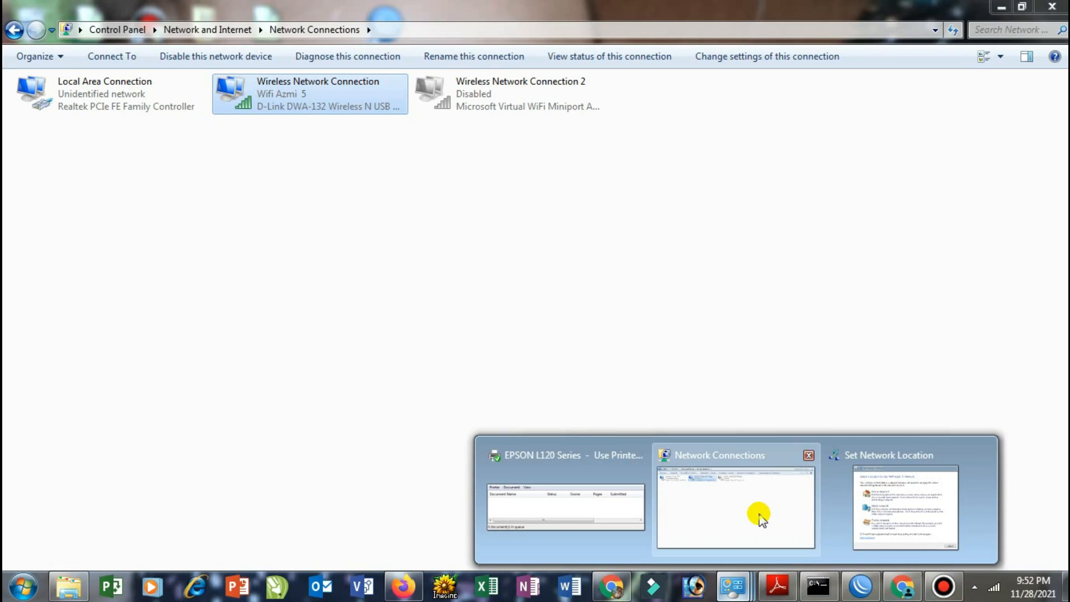
pyautogui.click(759, 514)
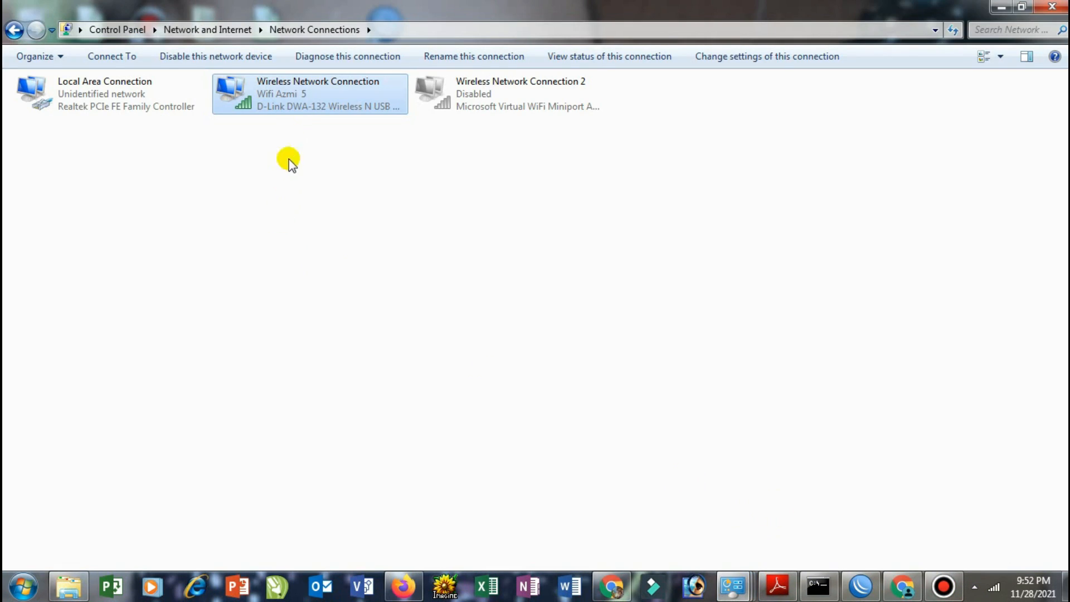
pyautogui.rightClick(244, 94)
pyautogui.click(265, 102)
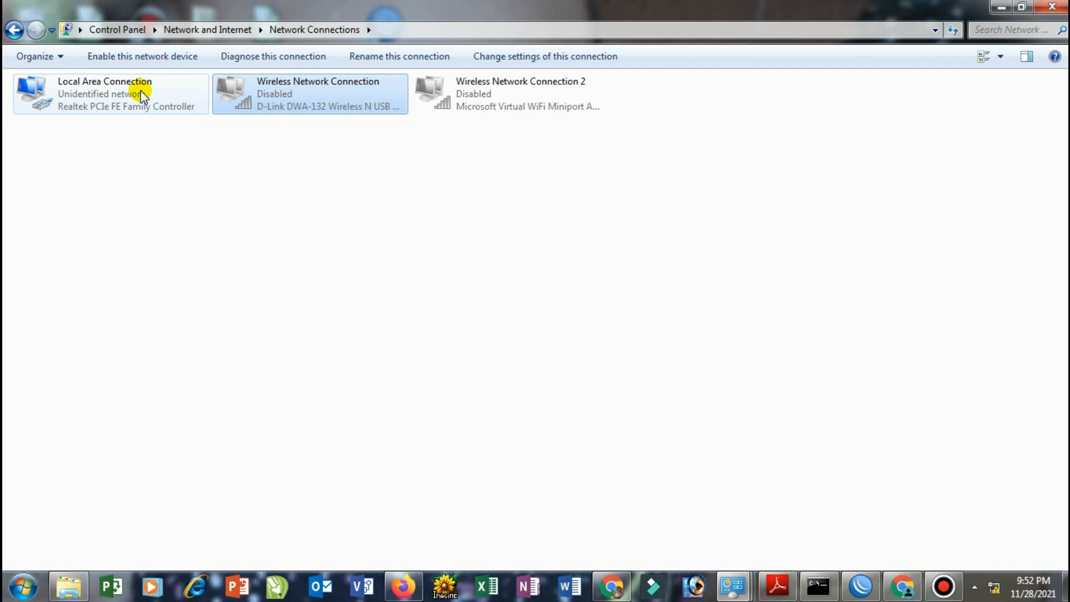
# Check that Local Area Connection's IPv4 gets its IP address and DNS automatically, then close the dialogs
pyautogui.doubleClick(114, 106)
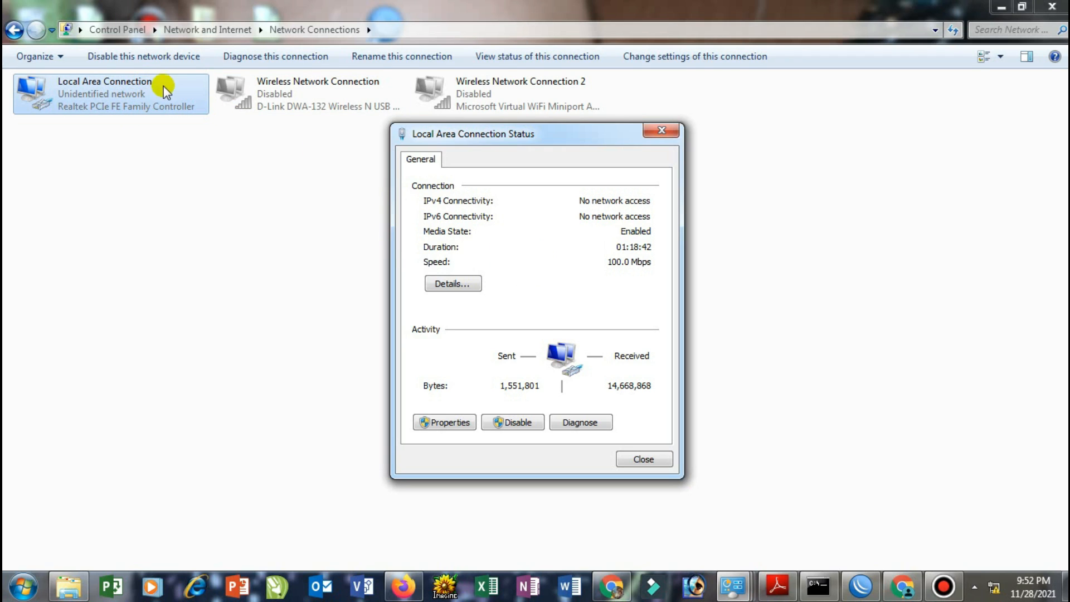
pyautogui.click(445, 421)
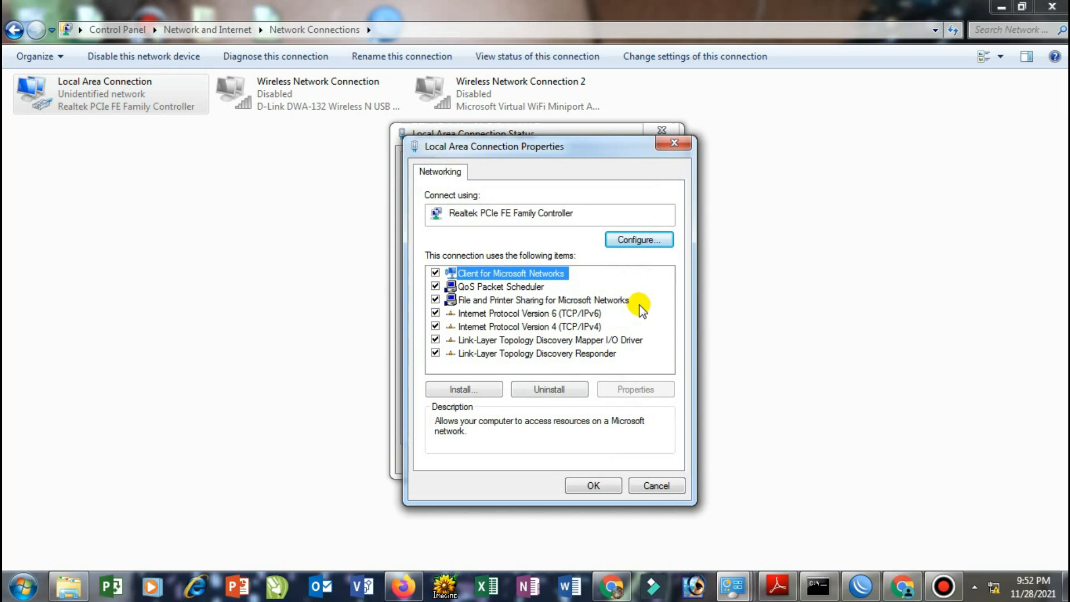
pyautogui.doubleClick(582, 328)
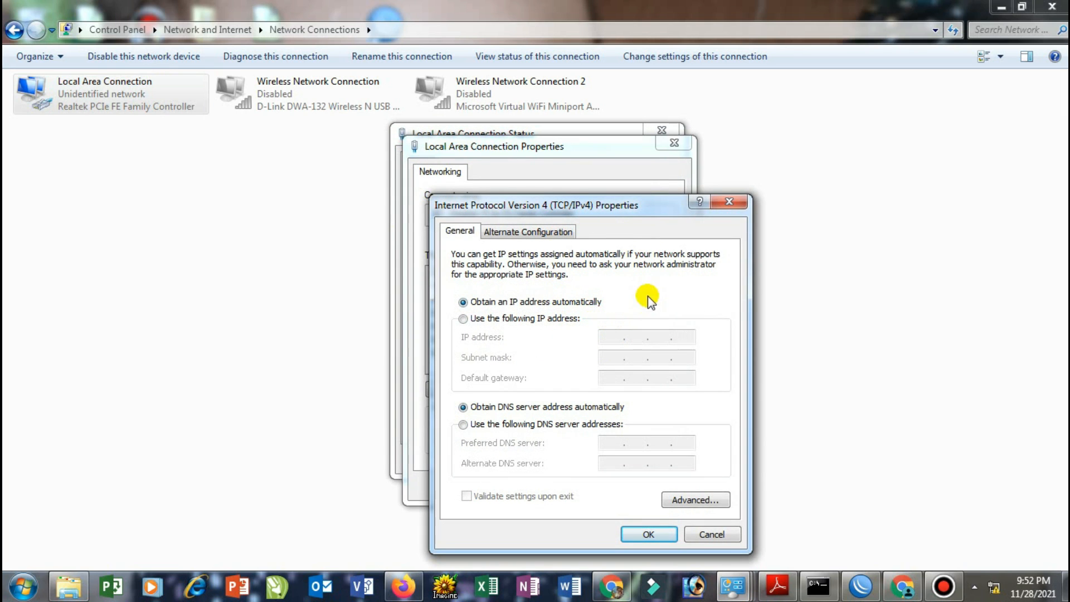
pyautogui.click(729, 201)
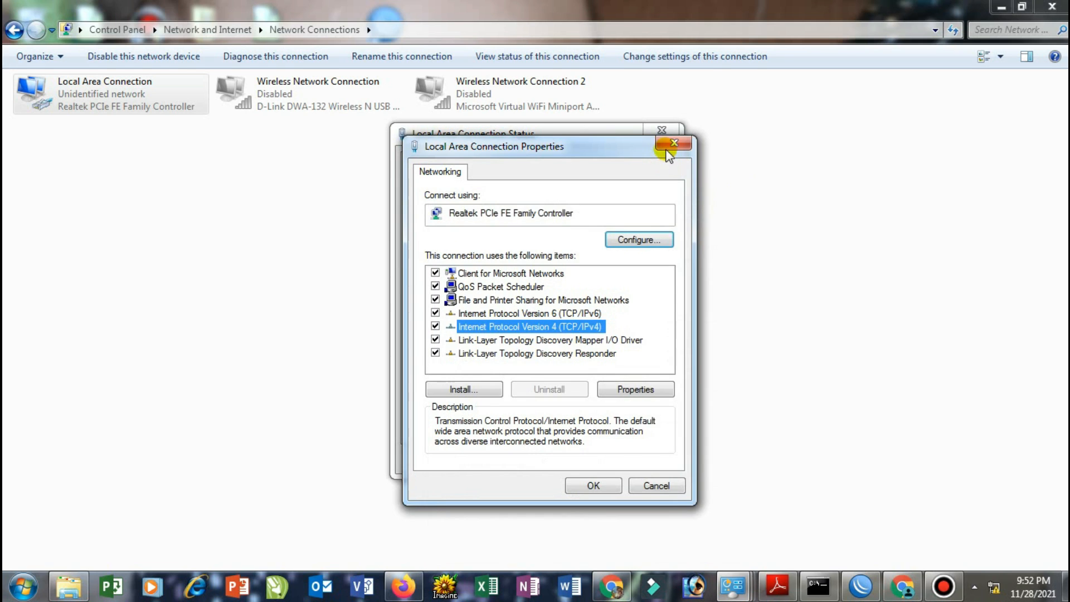
pyautogui.click(674, 143)
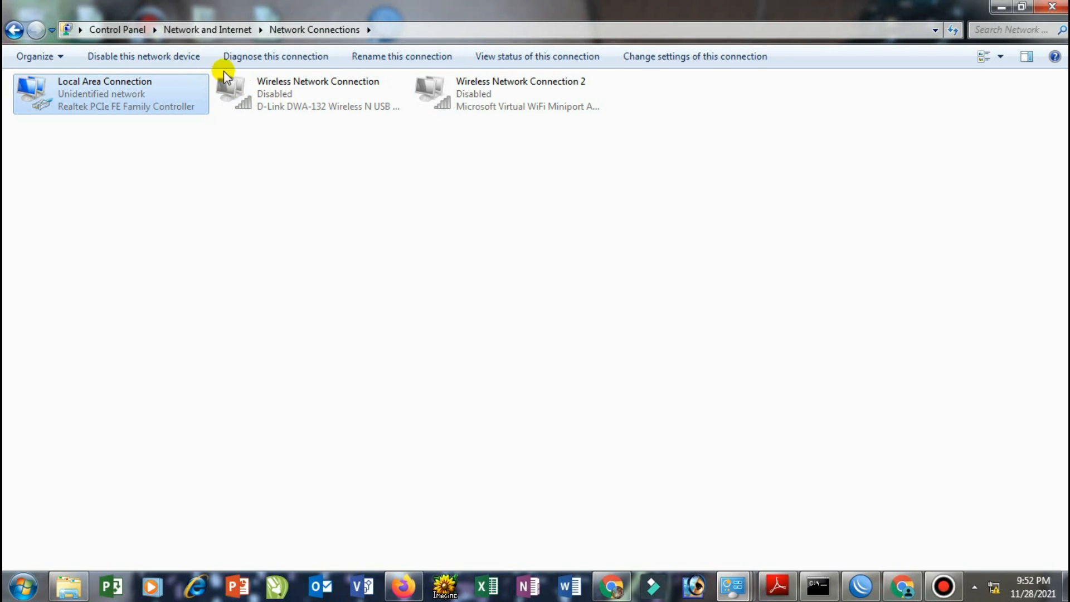
pyautogui.click(1052, 15)
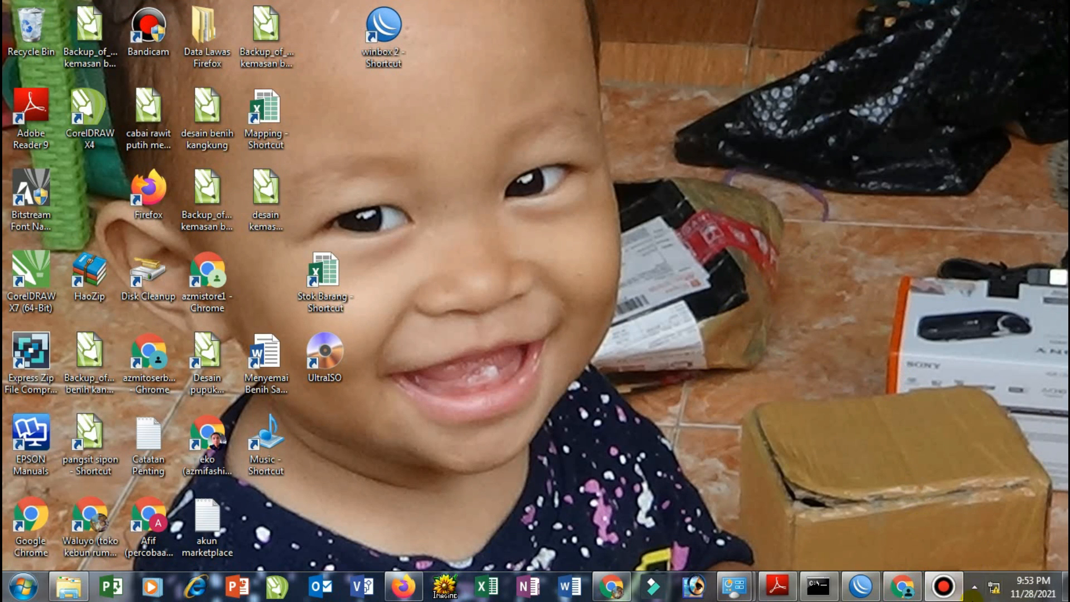
pyautogui.moveTo(995, 598)
pyautogui.rightClick(995, 586)
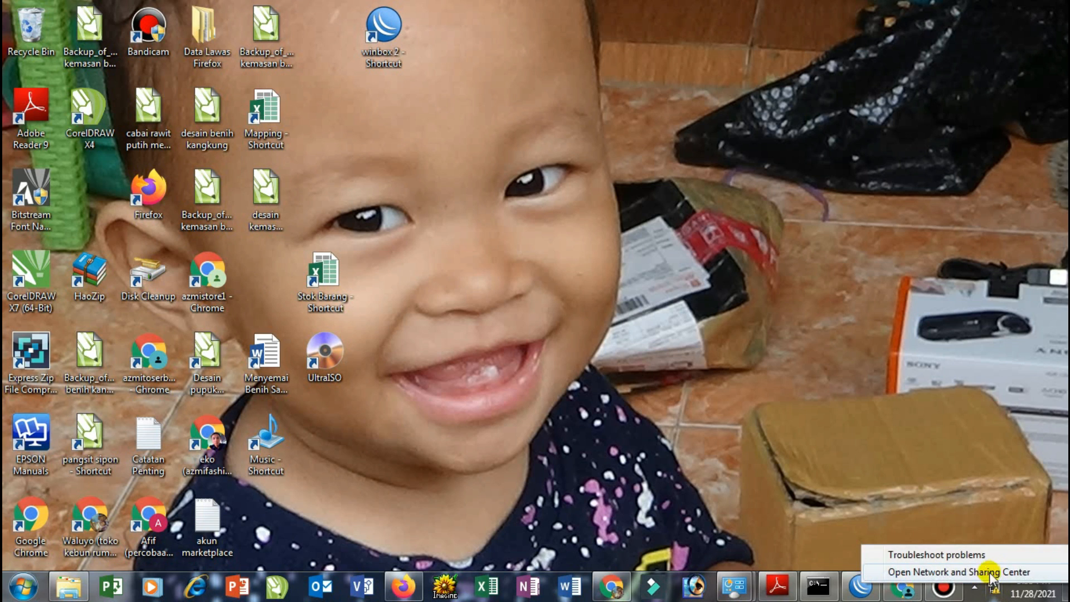
pyautogui.click(956, 573)
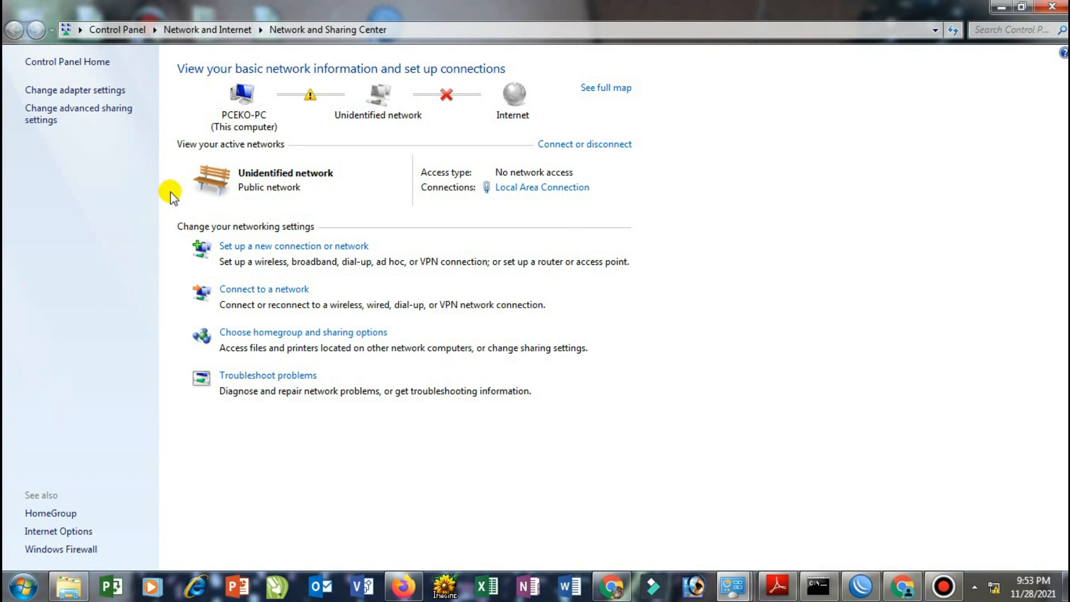
pyautogui.click(103, 95)
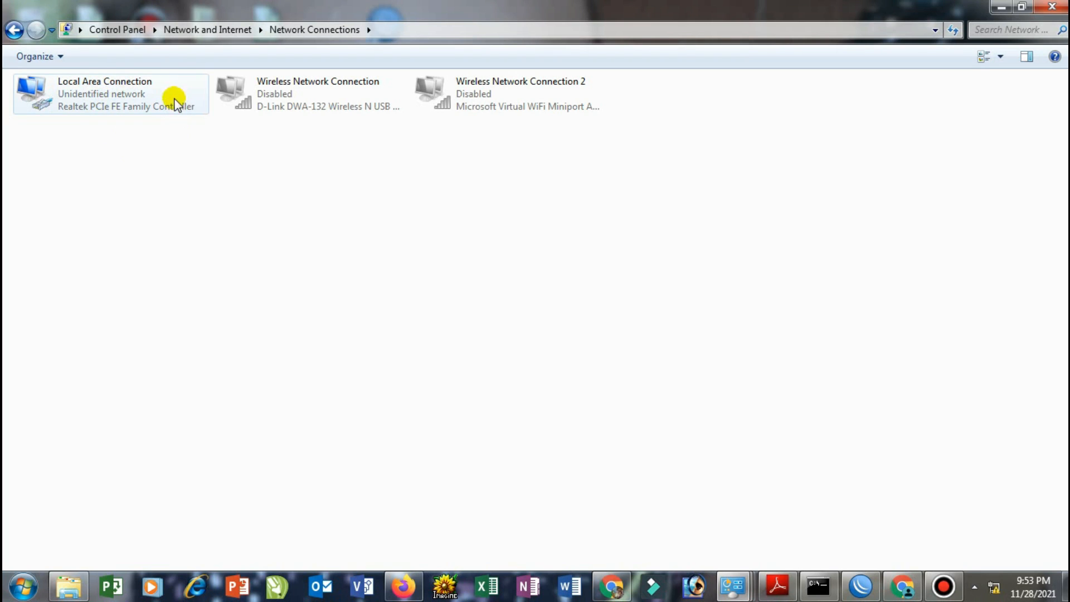
# Confirm Local Area Connection IPv4 stays on automatic address and DNS, then minimize Network Connections
pyautogui.click(127, 90)
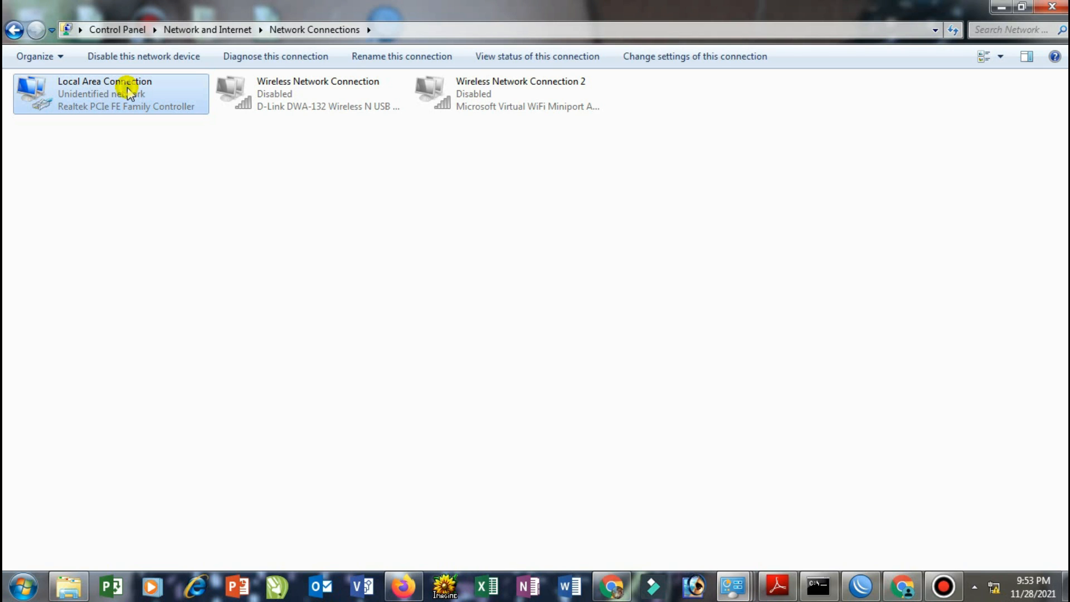
pyautogui.doubleClick(128, 91)
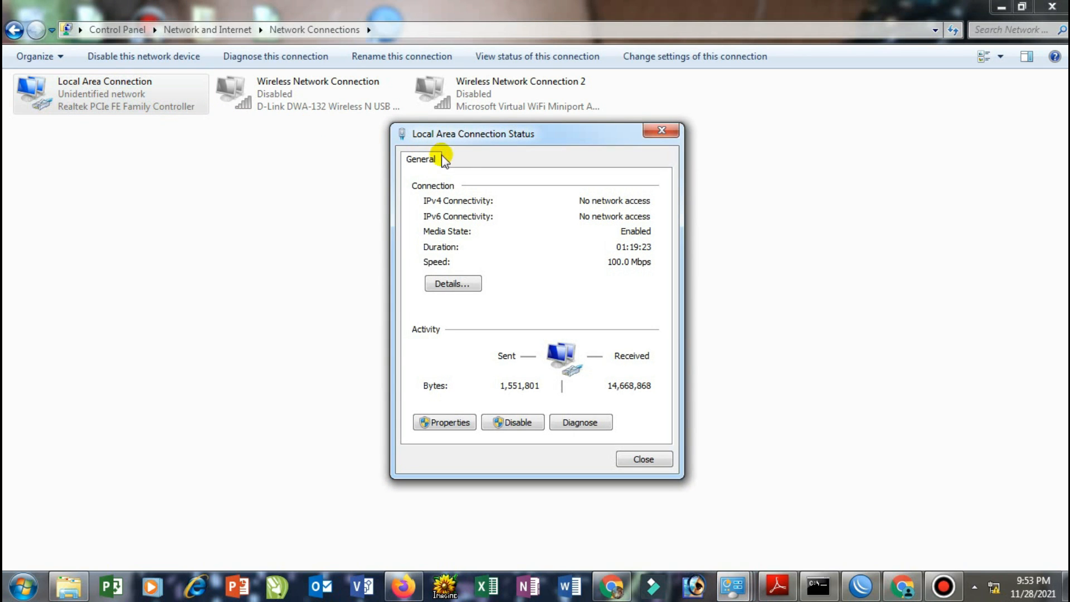
pyautogui.click(448, 422)
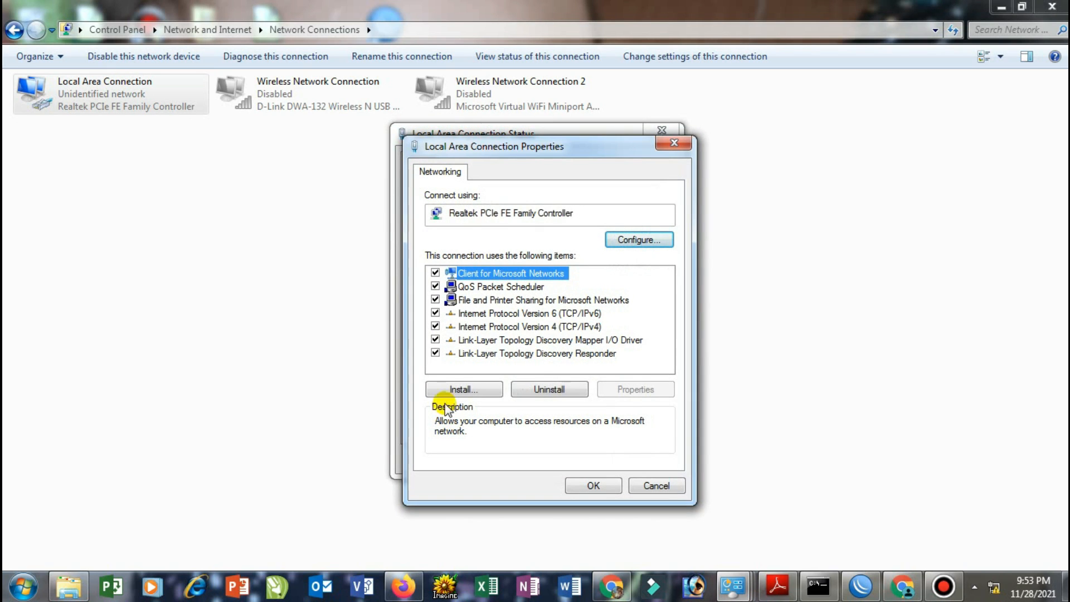
pyautogui.doubleClick(534, 327)
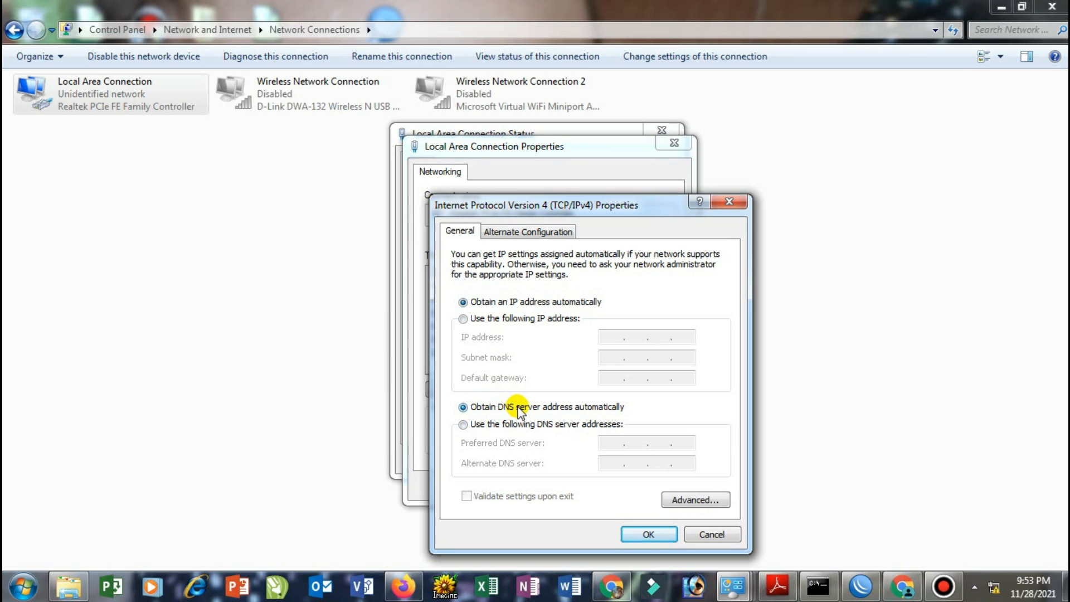
pyautogui.click(644, 536)
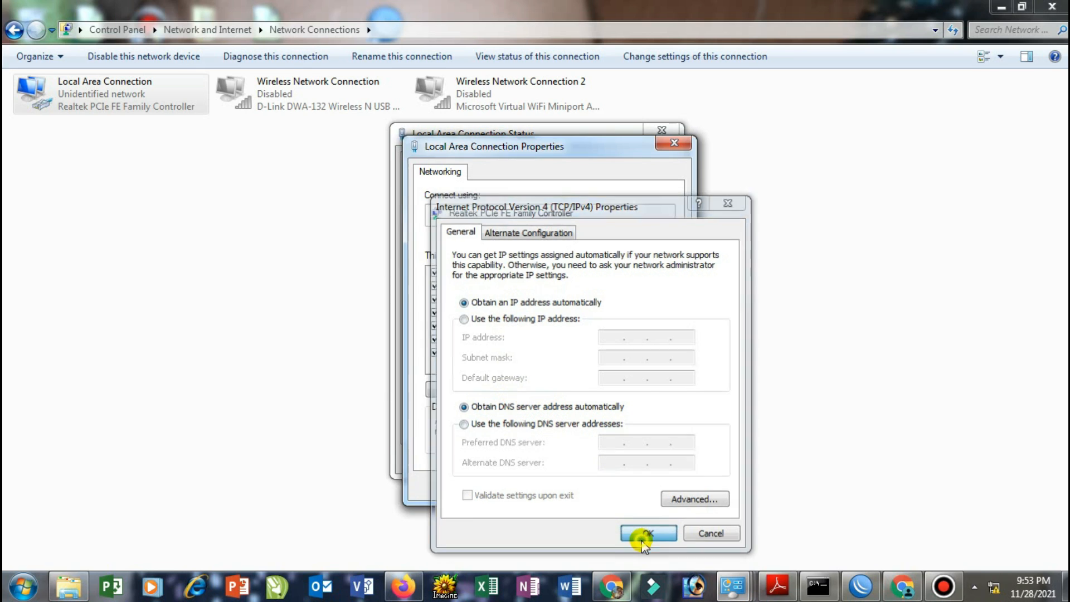
pyautogui.click(597, 483)
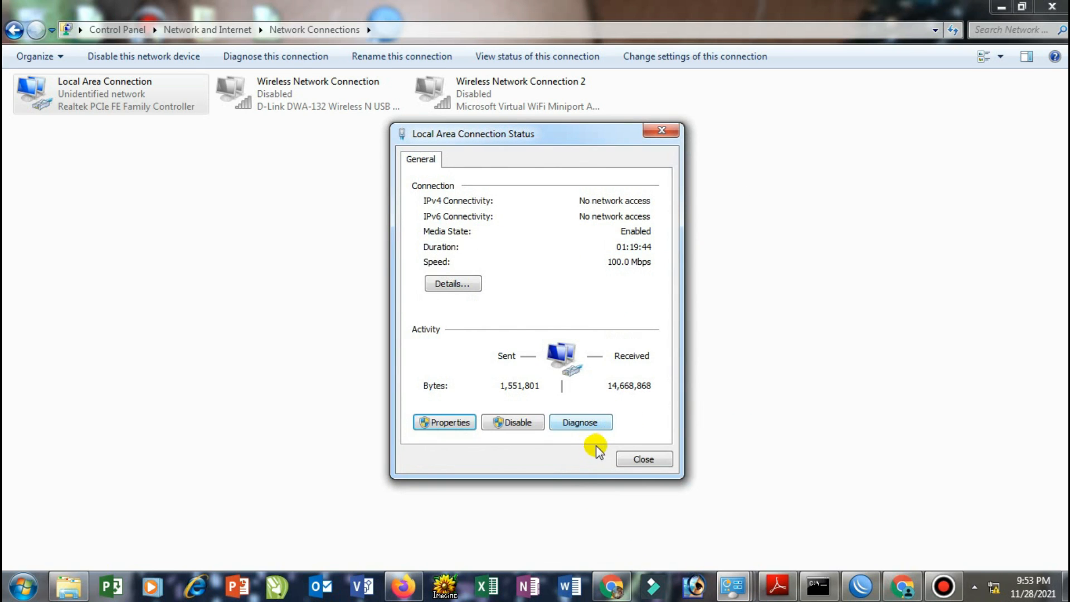
pyautogui.click(628, 459)
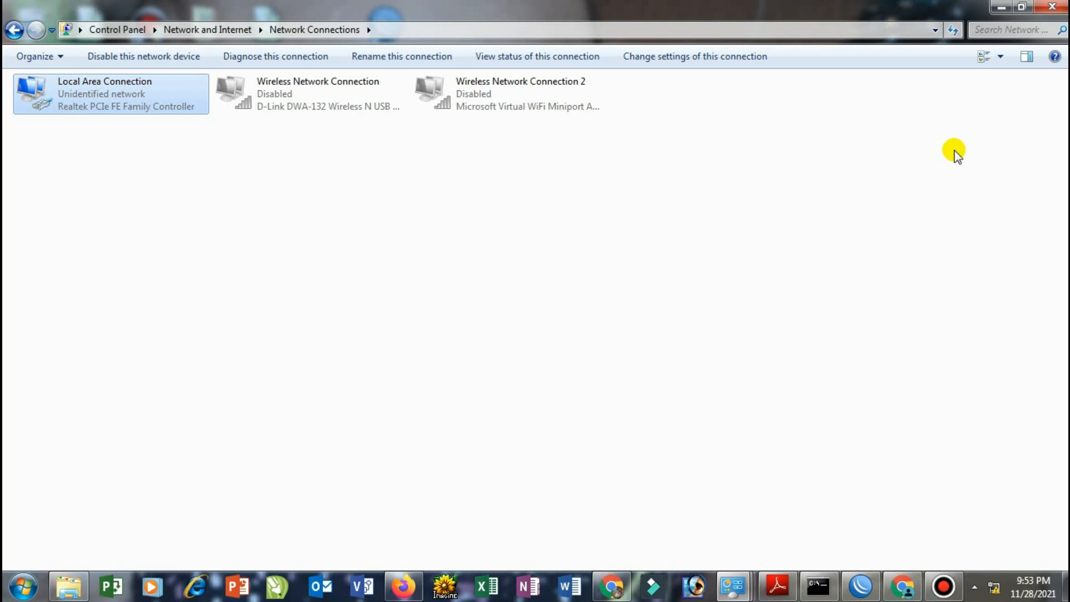
pyautogui.click(1001, 6)
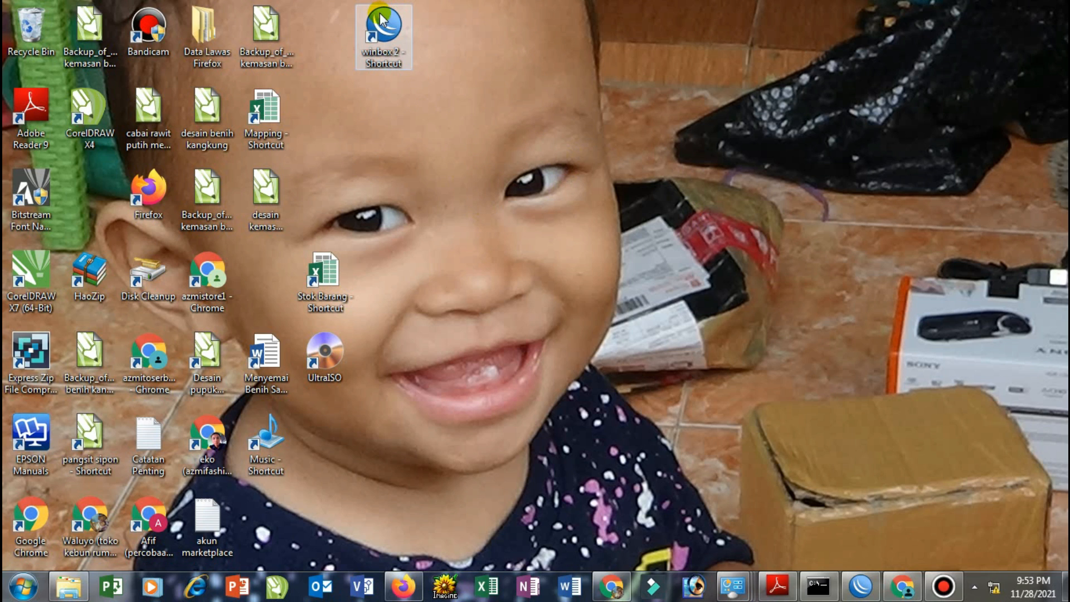
# Launch WinBox and connect as admin to the hAP lite neighbour at 192.168.20.1
pyautogui.doubleClick(376, 32)
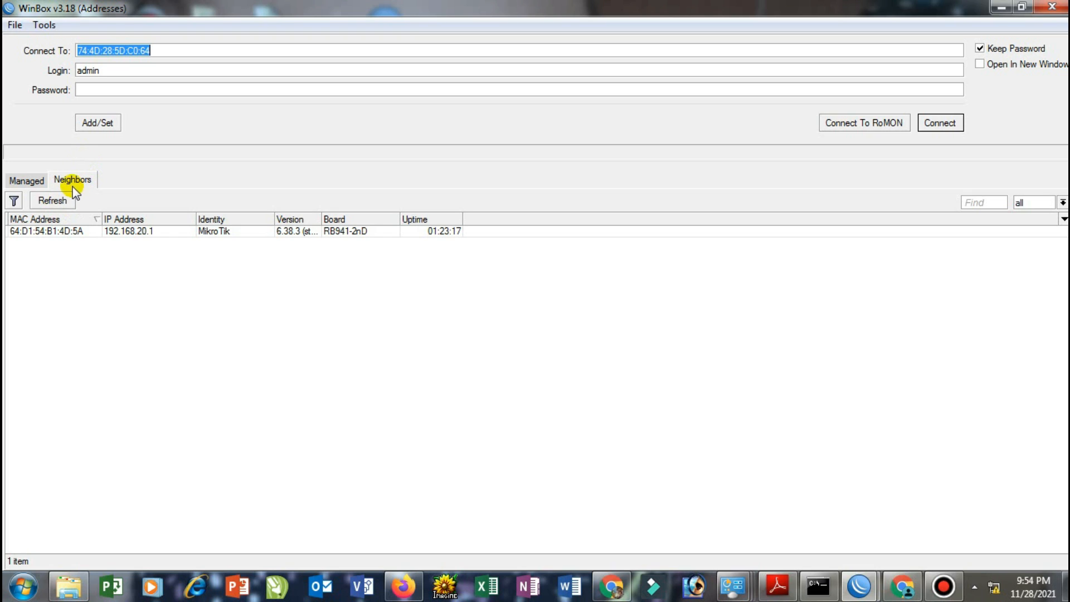
pyautogui.click(61, 231)
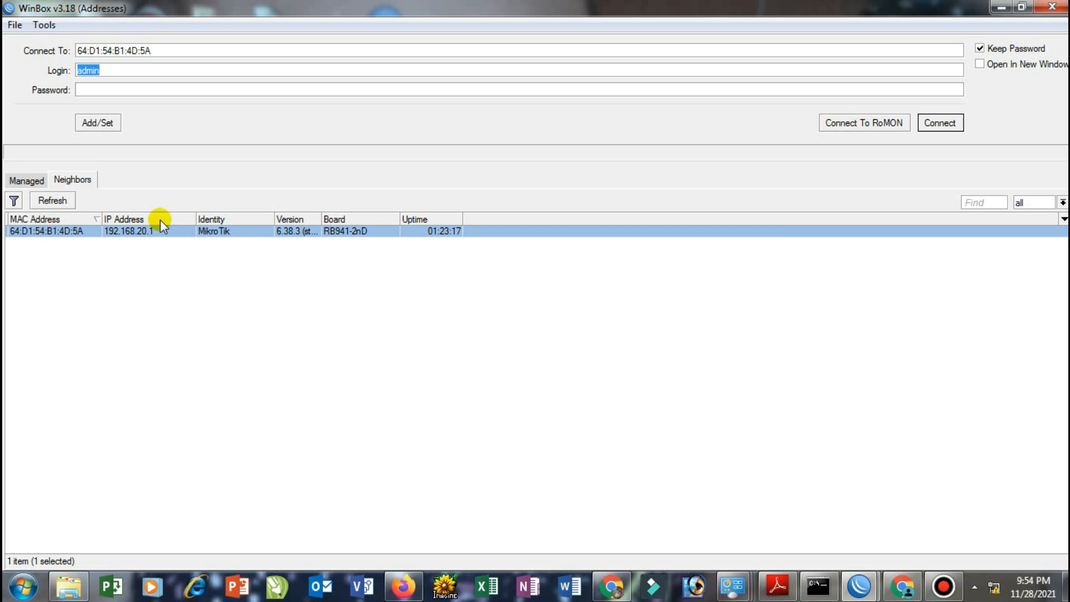
pyautogui.click(940, 123)
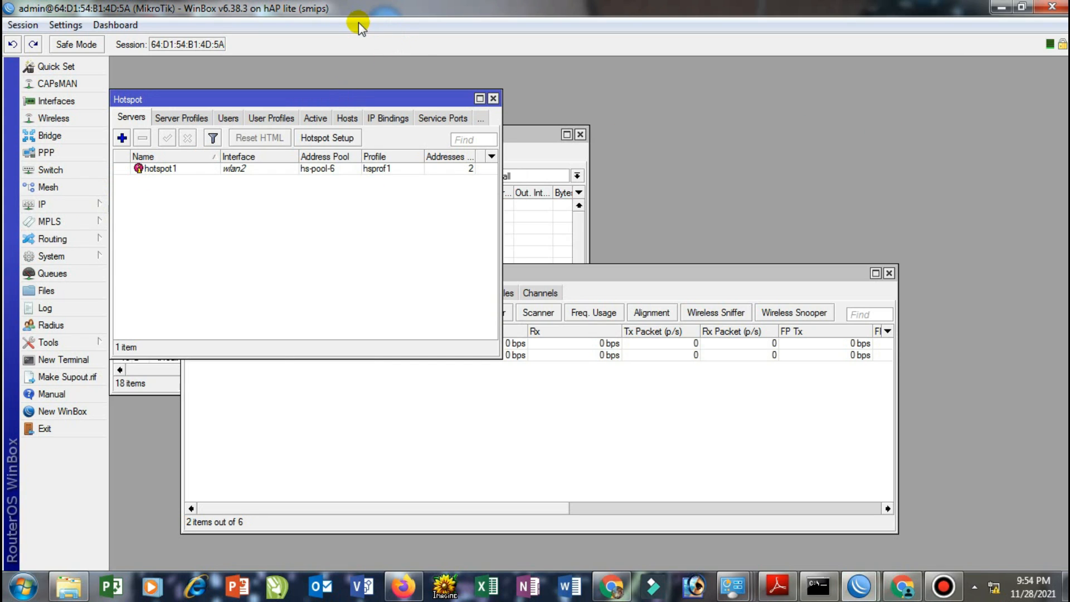
# Reset the router configuration with No Default Configuration and Do Not Backup, confirming the reboot
pyautogui.click(60, 256)
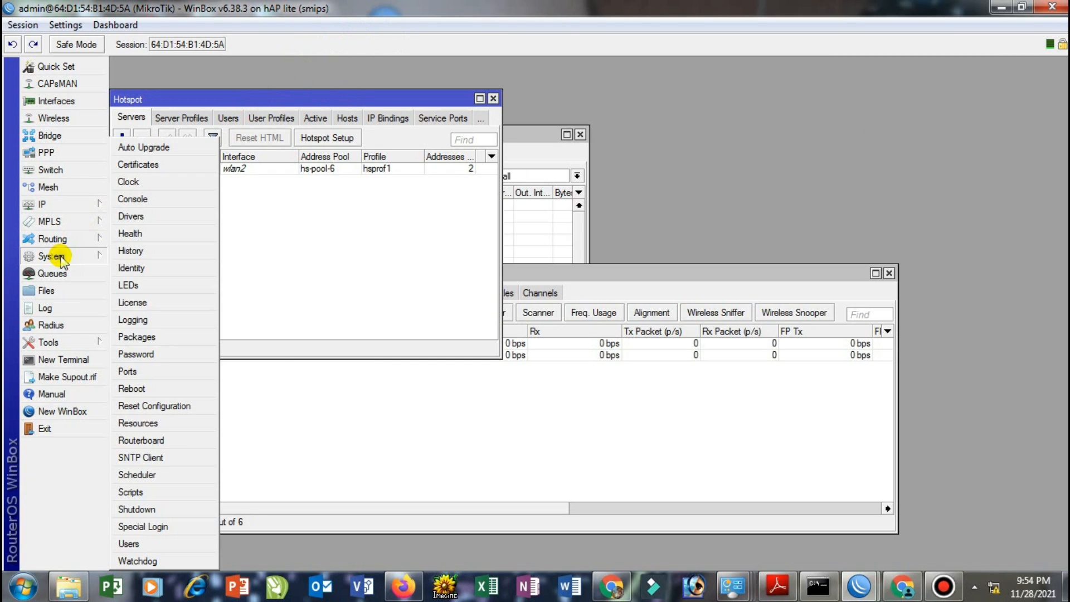
pyautogui.click(167, 406)
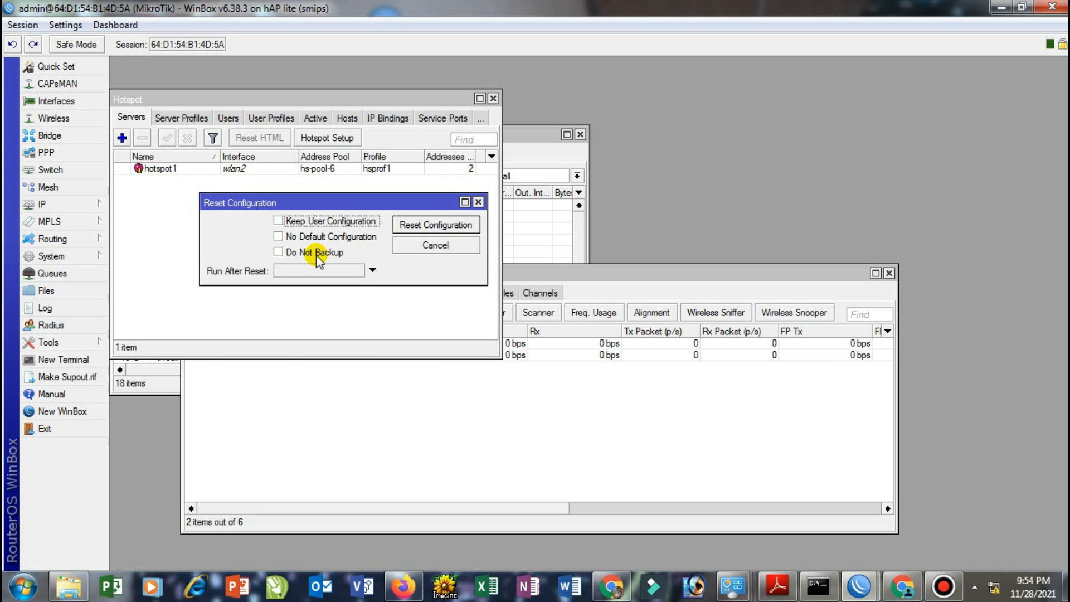
pyautogui.click(278, 236)
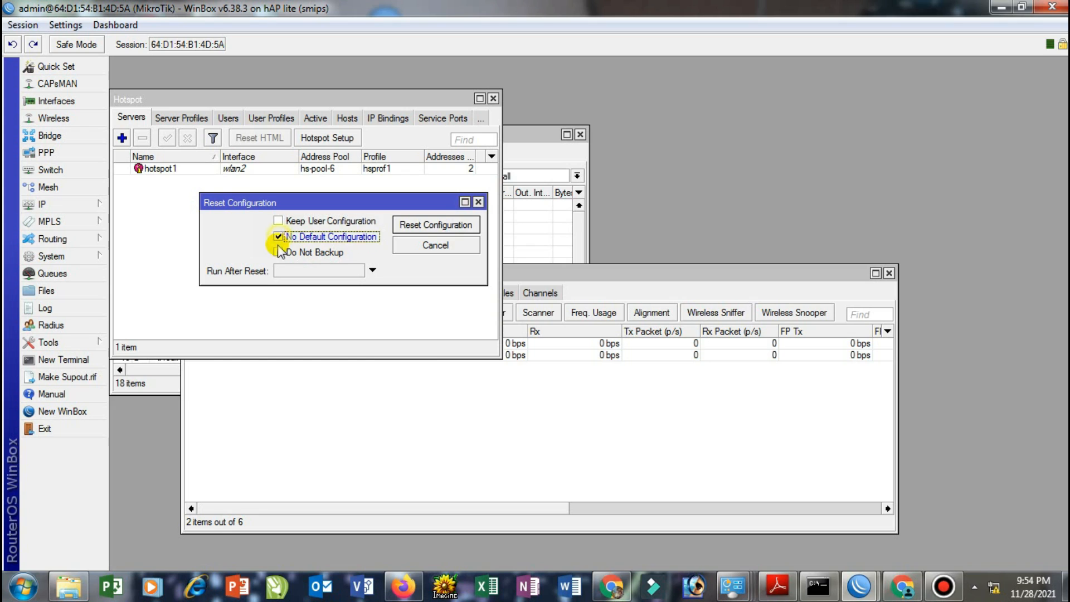
pyautogui.click(278, 252)
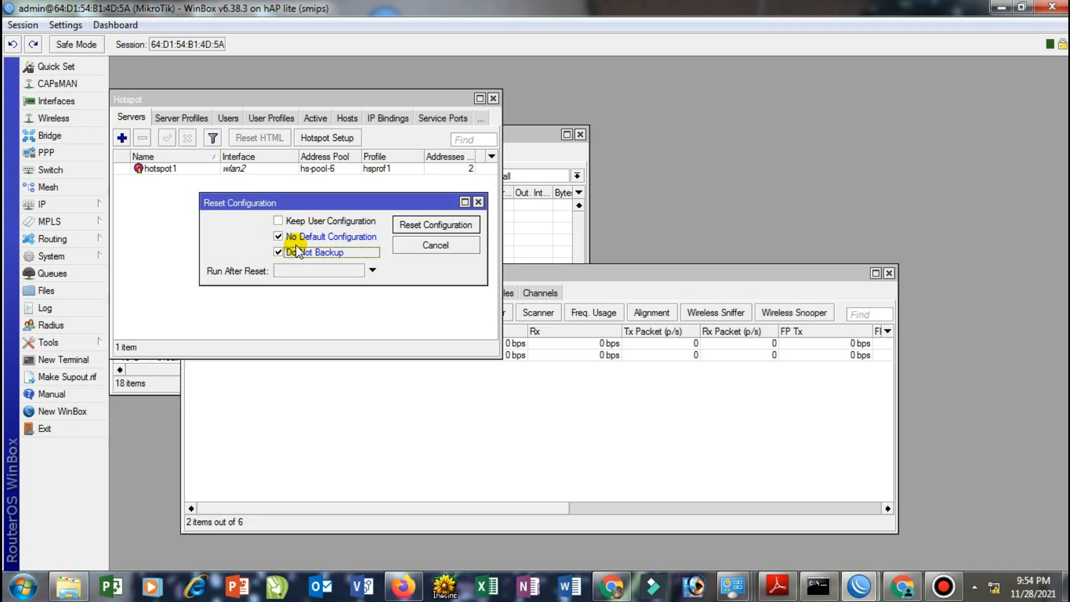
pyautogui.click(409, 224)
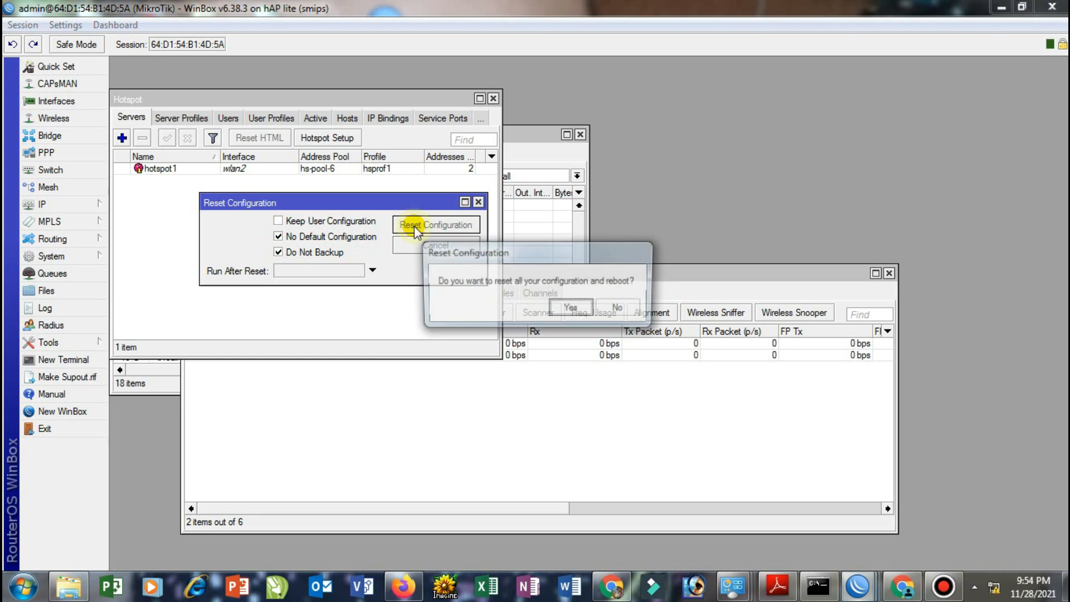
pyautogui.click(581, 310)
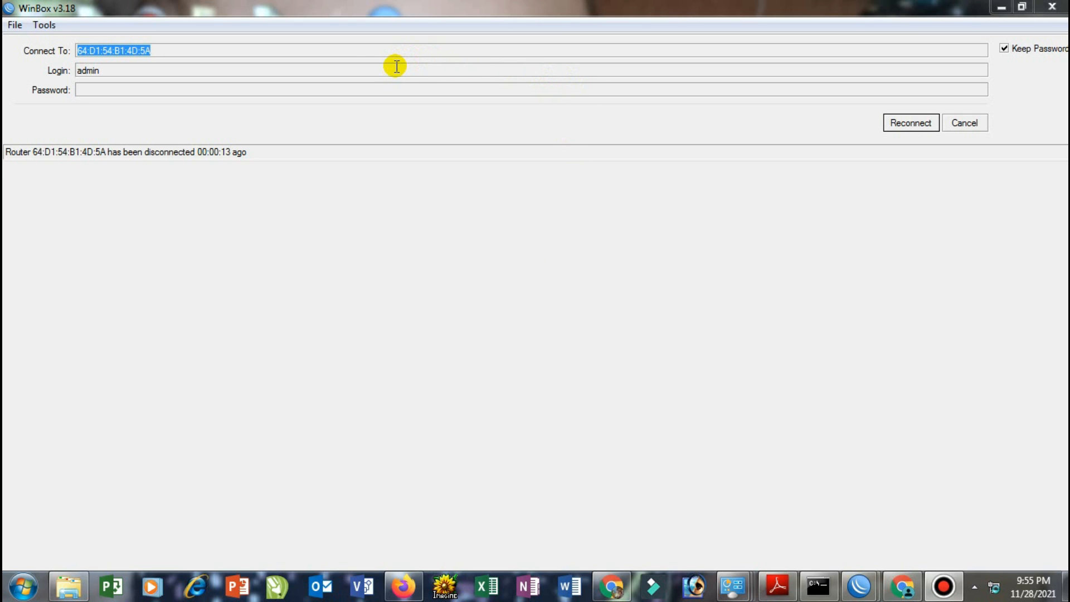
# Check the PC's network status, then try reconnecting to the rebooted router, which fails
pyautogui.click(987, 575)
pyautogui.click(902, 130)
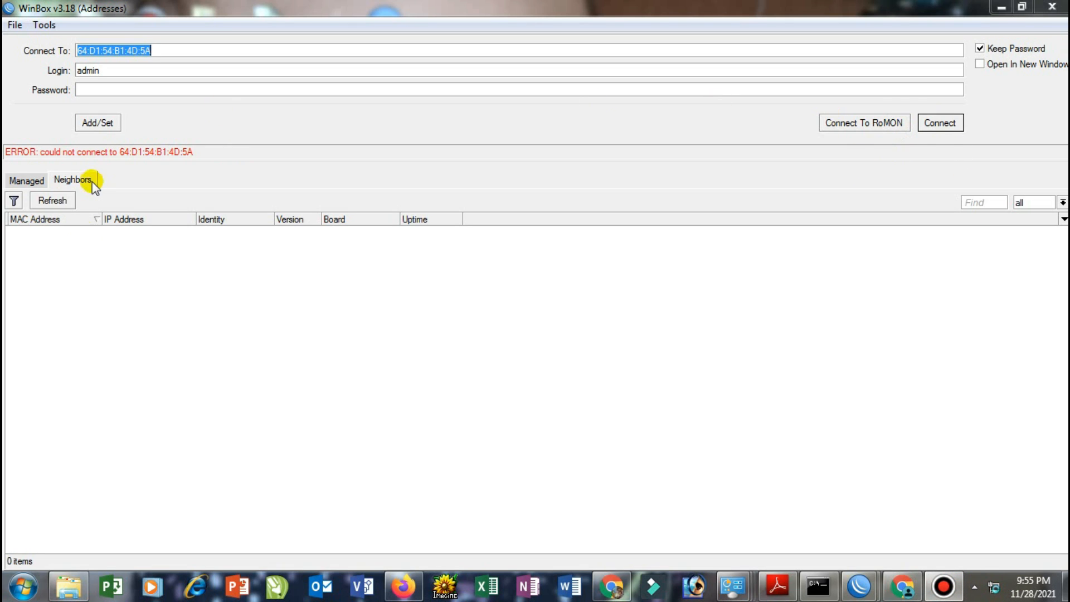
# Refresh the Neighbors list and select the reset MikroTik RB941-2nD running 6.38.3
pyautogui.click(49, 206)
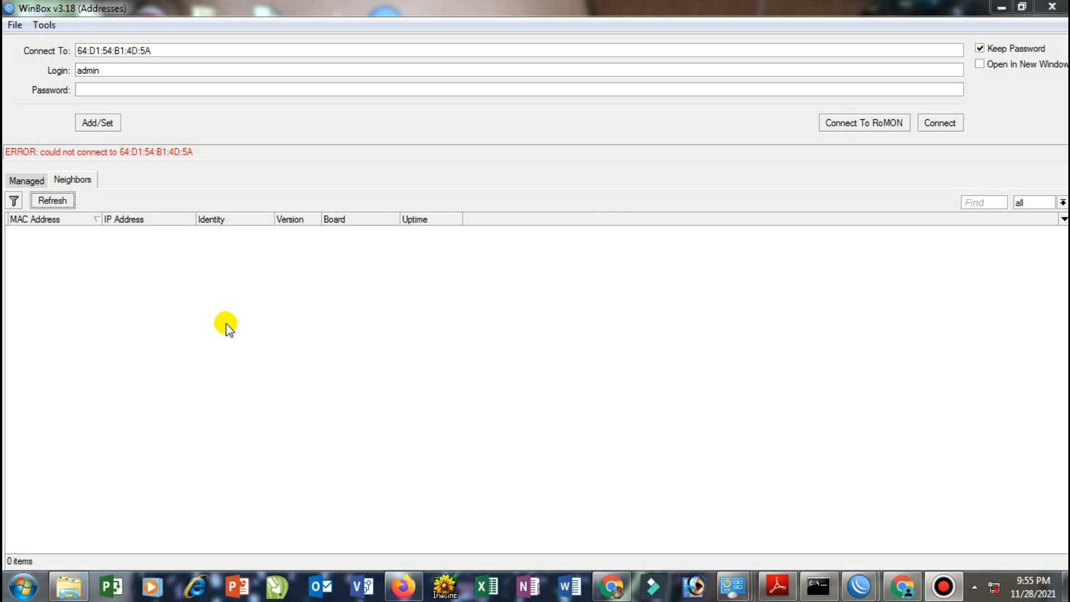
pyautogui.moveTo(1030, 596)
pyautogui.click(64, 203)
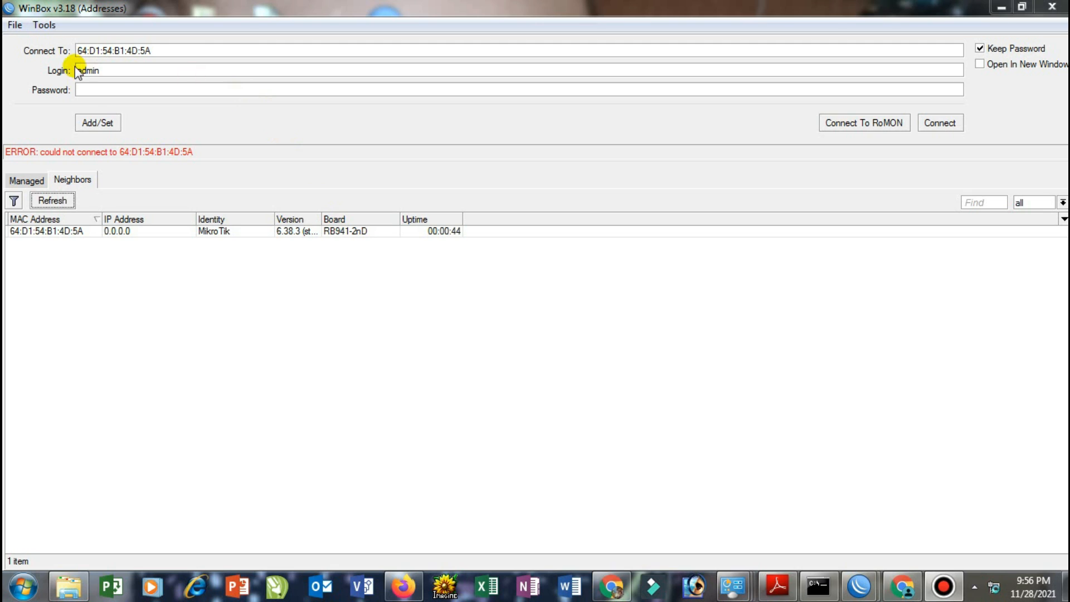
pyautogui.click(29, 230)
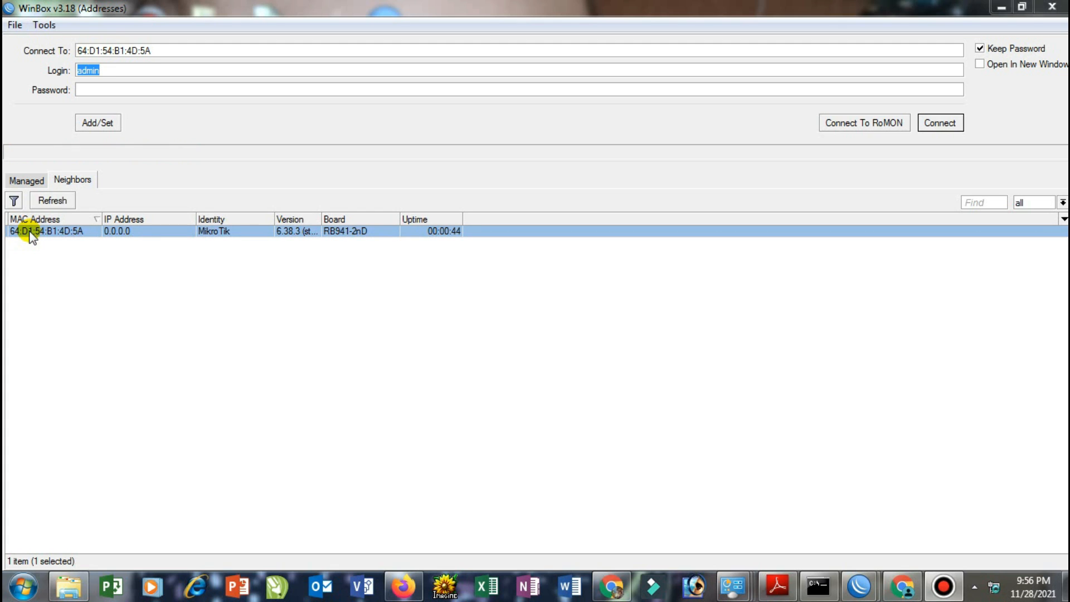
# Log into the router and close the leftover Hotspot, Firewall, Wireless, Route, DHCP Client and Address windows
pyautogui.click(934, 123)
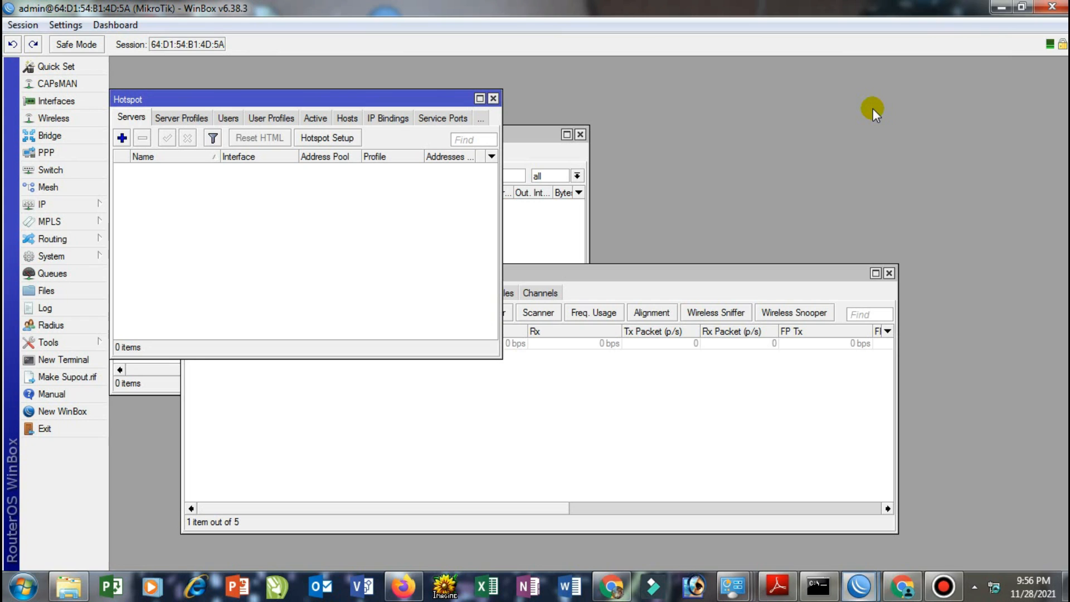
pyautogui.click(493, 98)
pyautogui.click(579, 135)
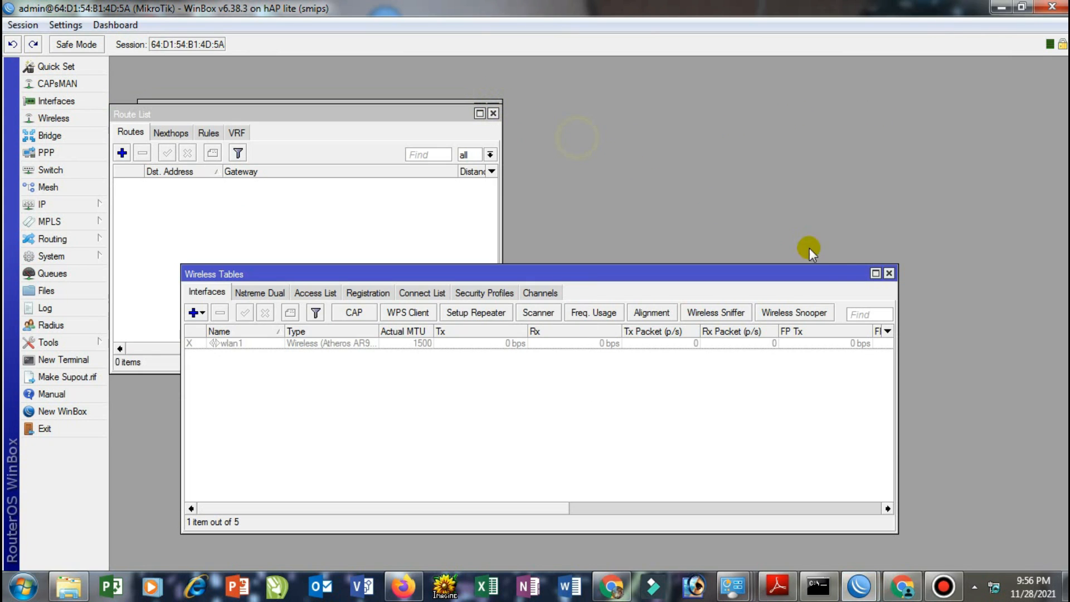
pyautogui.click(888, 273)
pyautogui.click(493, 114)
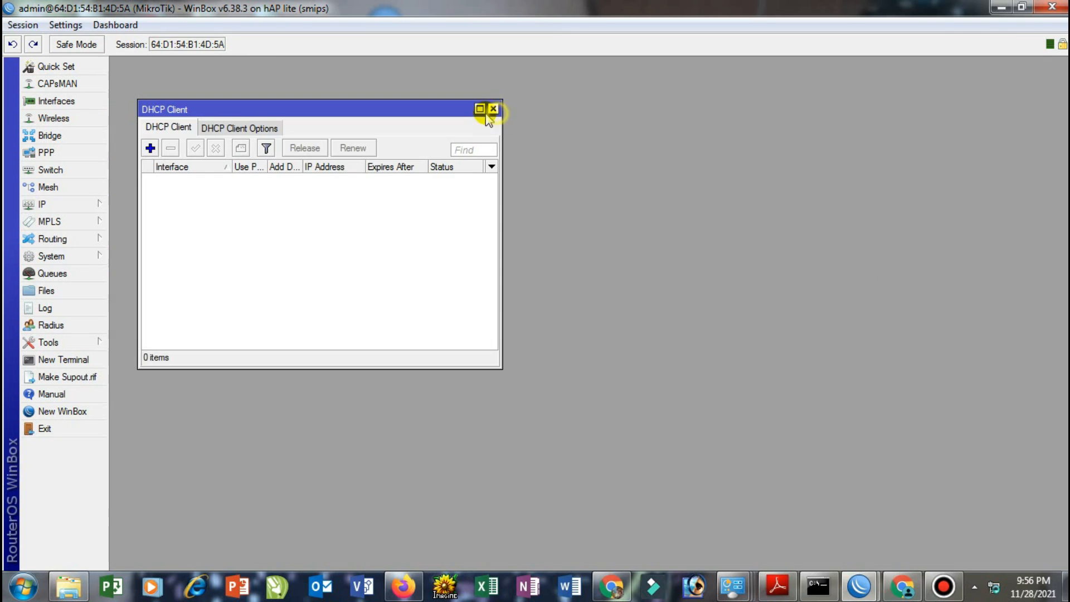
pyautogui.click(493, 109)
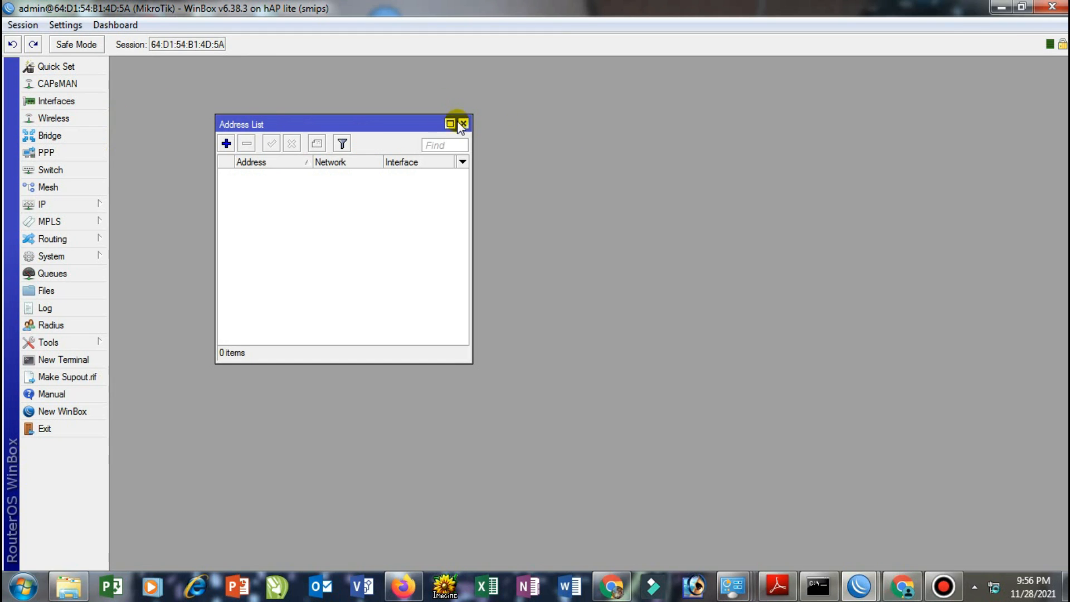
pyautogui.click(463, 124)
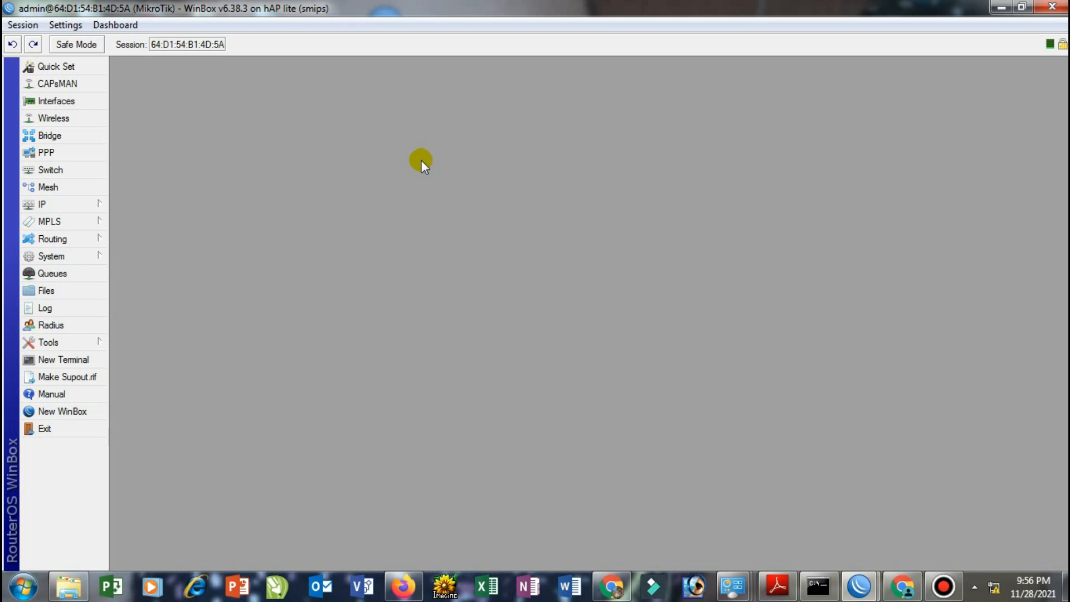
# Open IP > DHCP Client to show the empty client list
pyautogui.click(72, 206)
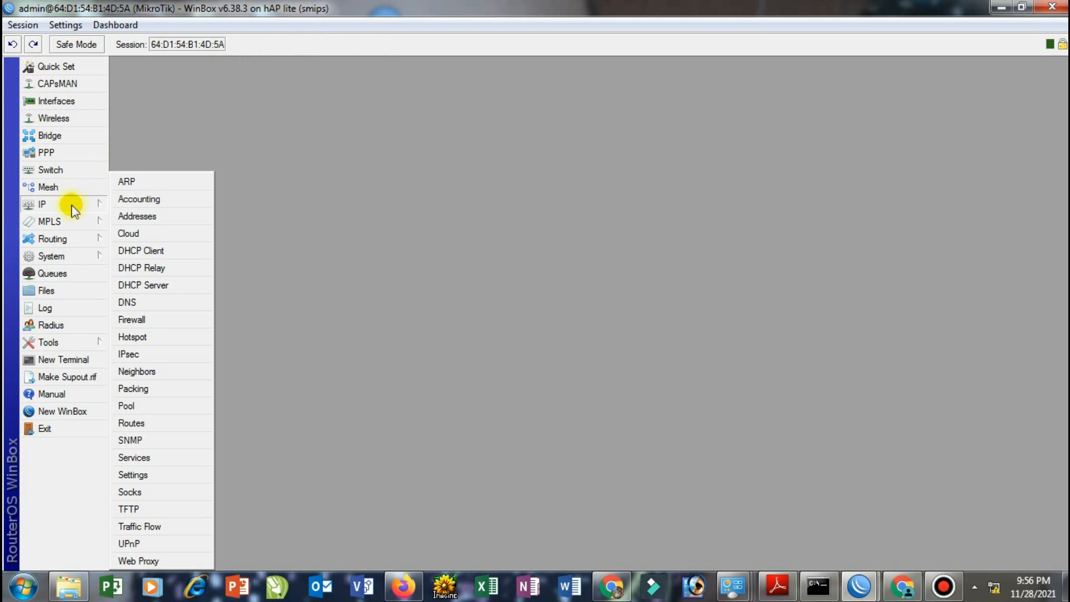
pyautogui.click(162, 250)
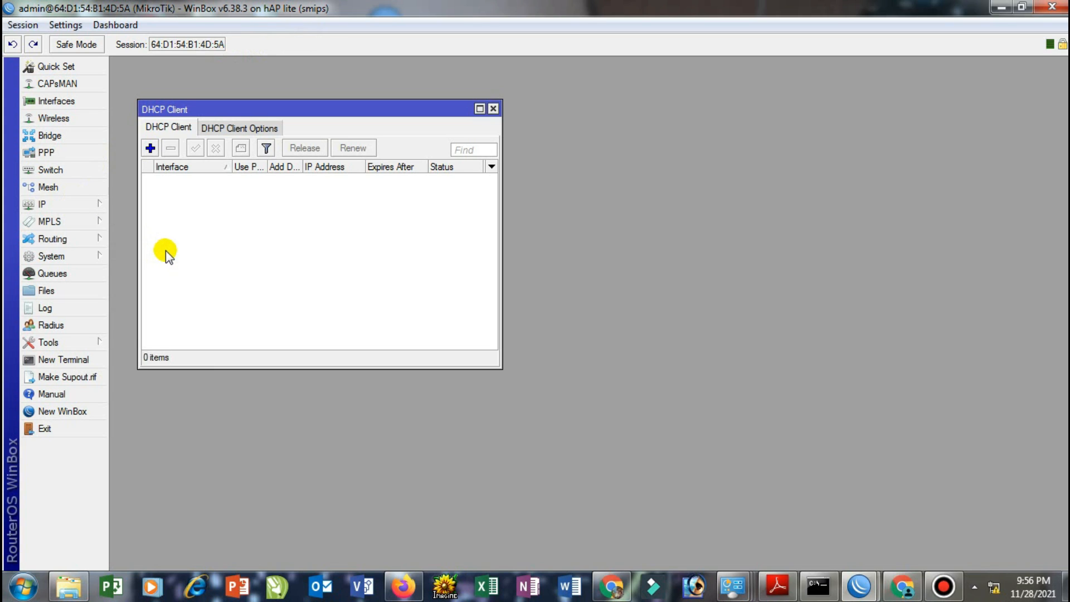
# Add a DHCP client on ether1 and verify it is bound with a 192.168.100.x lease
pyautogui.click(149, 148)
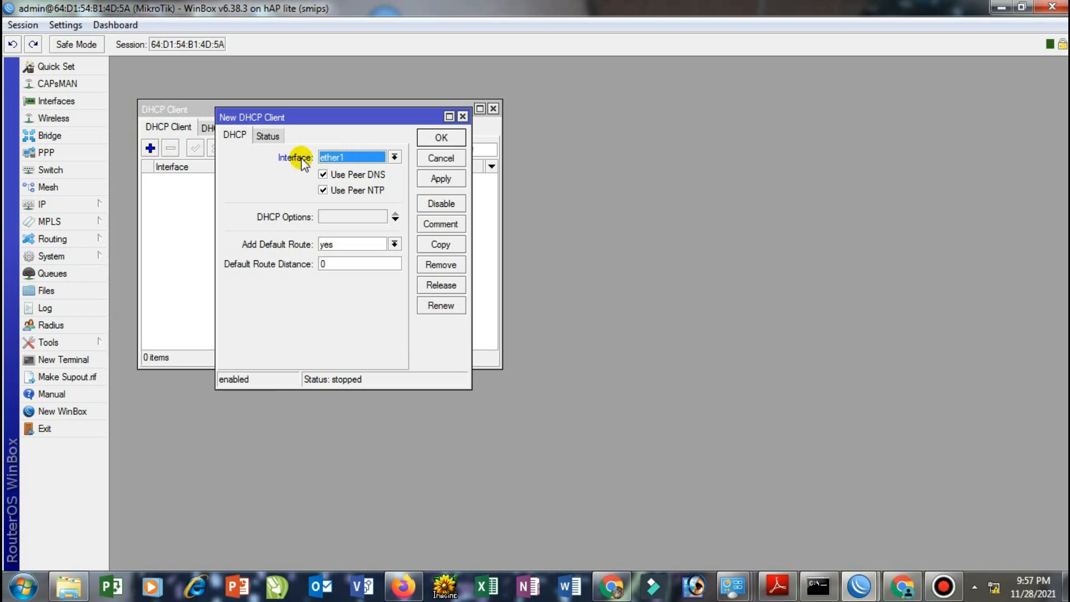
pyautogui.click(393, 158)
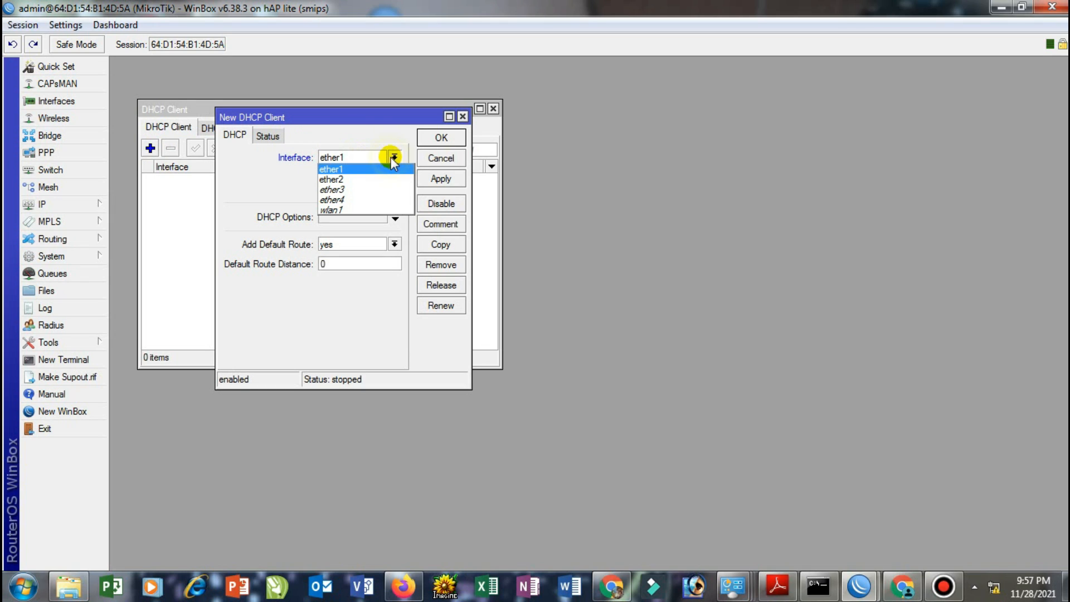
pyautogui.click(341, 171)
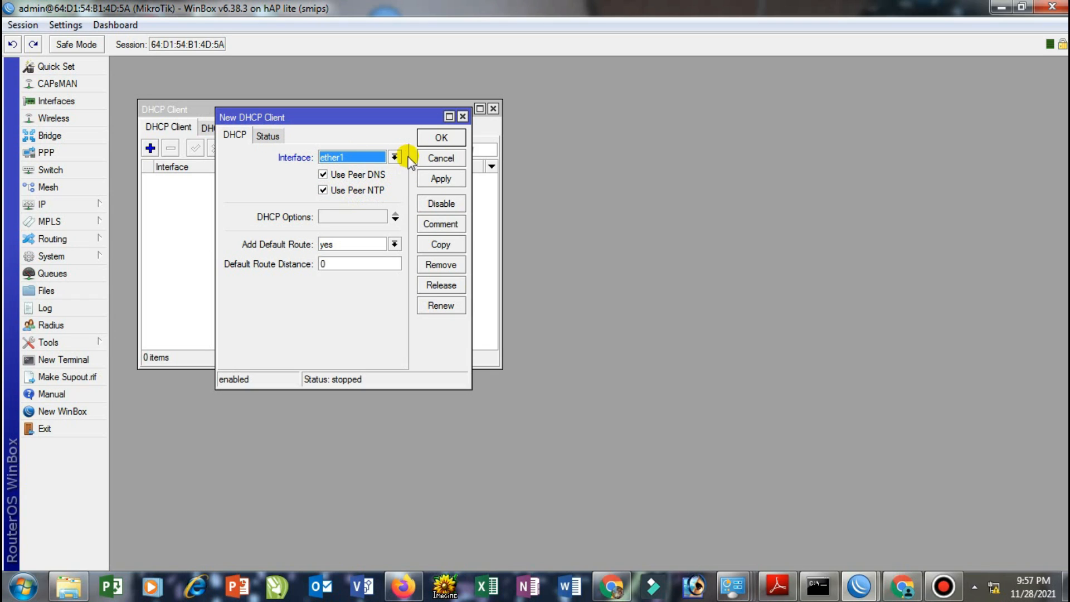
pyautogui.click(438, 179)
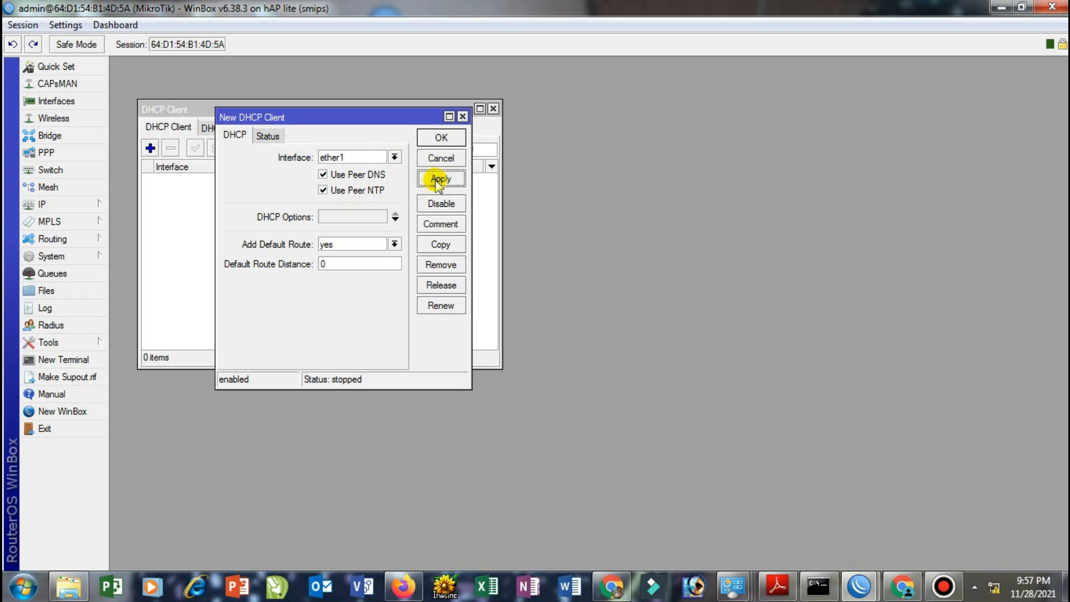
pyautogui.click(441, 137)
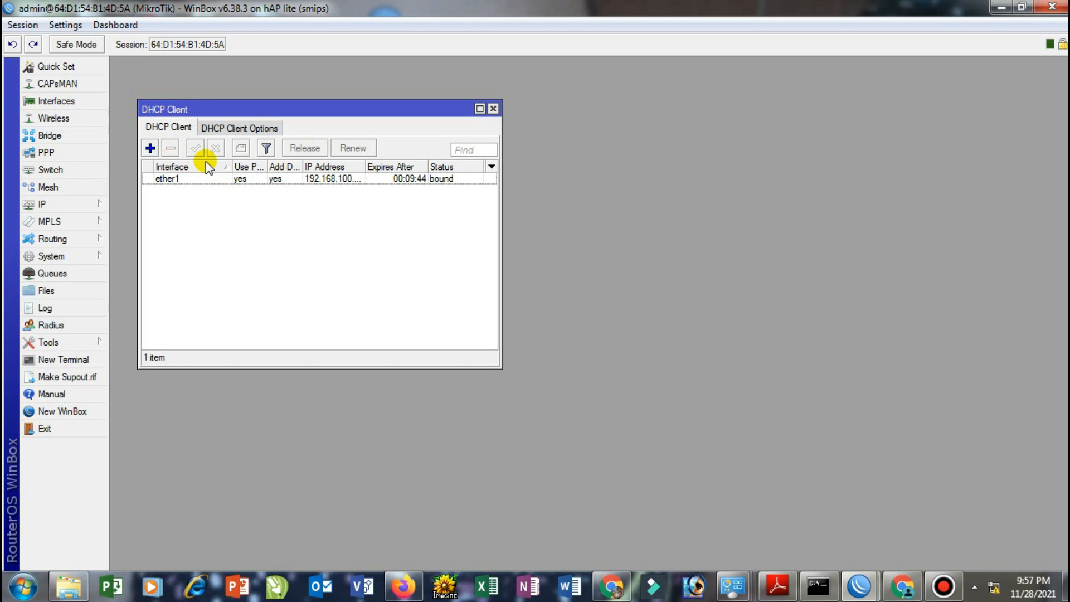
pyautogui.doubleClick(238, 179)
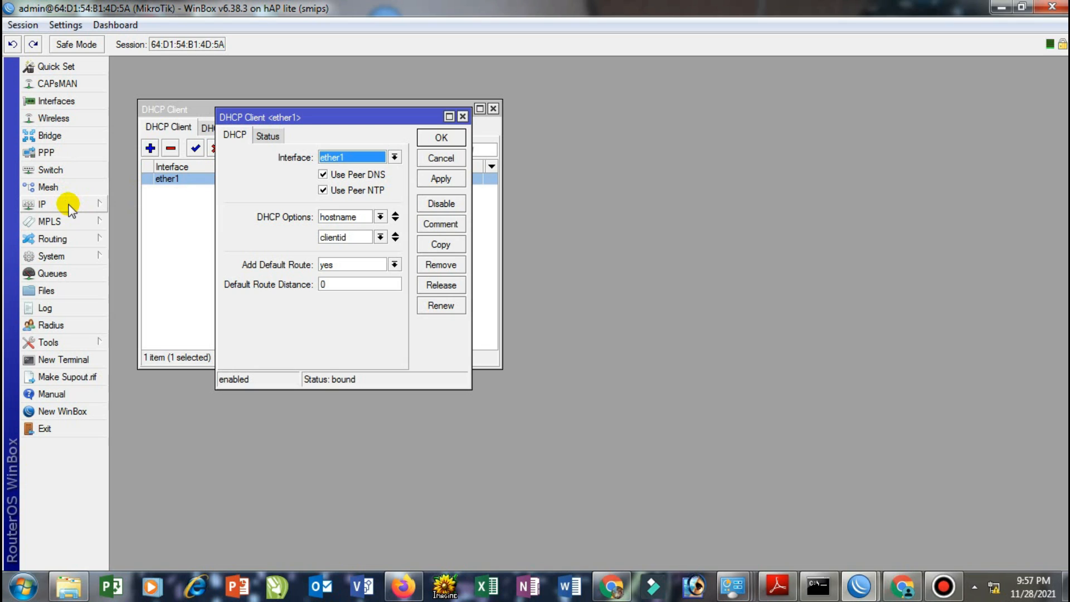
pyautogui.click(455, 129)
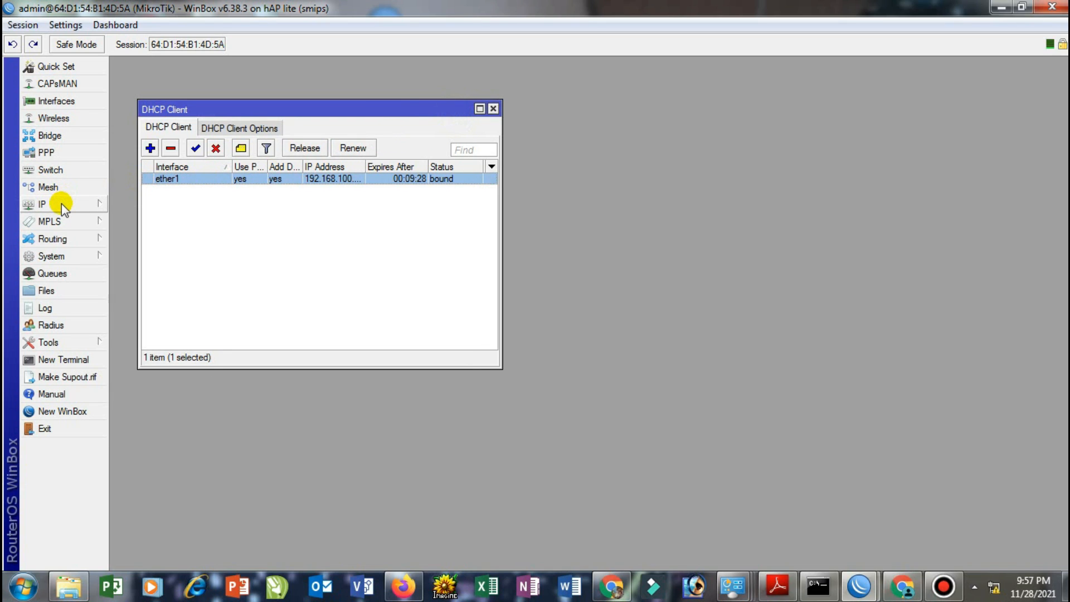
# Enable Allow Remote Requests in IP > DNS, using dynamic servers 192.168.100.1 and 192.168.1.1
pyautogui.click(83, 206)
pyautogui.click(137, 301)
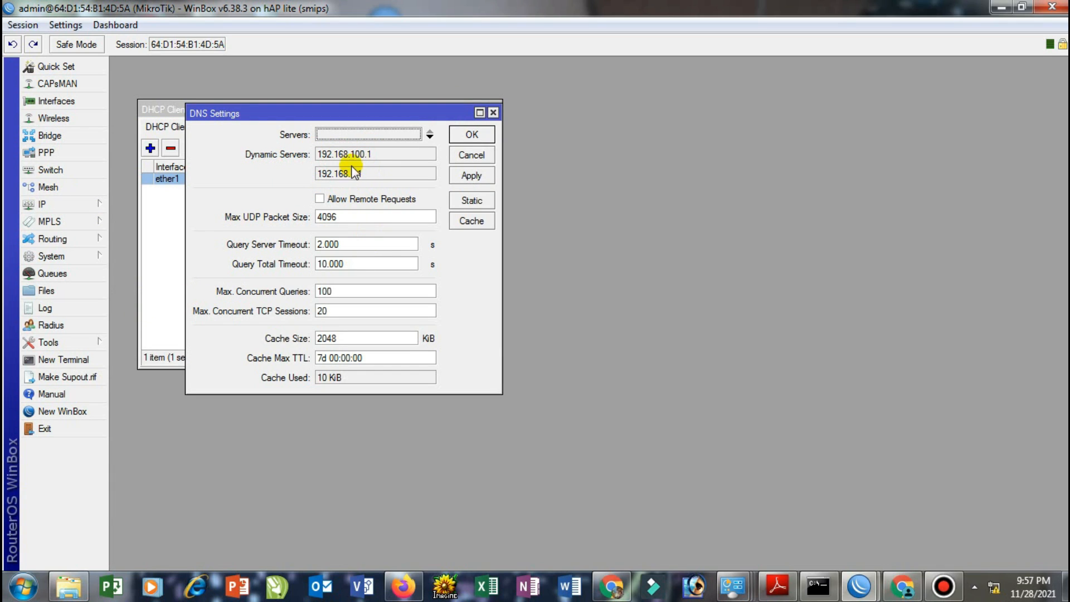
pyautogui.click(319, 199)
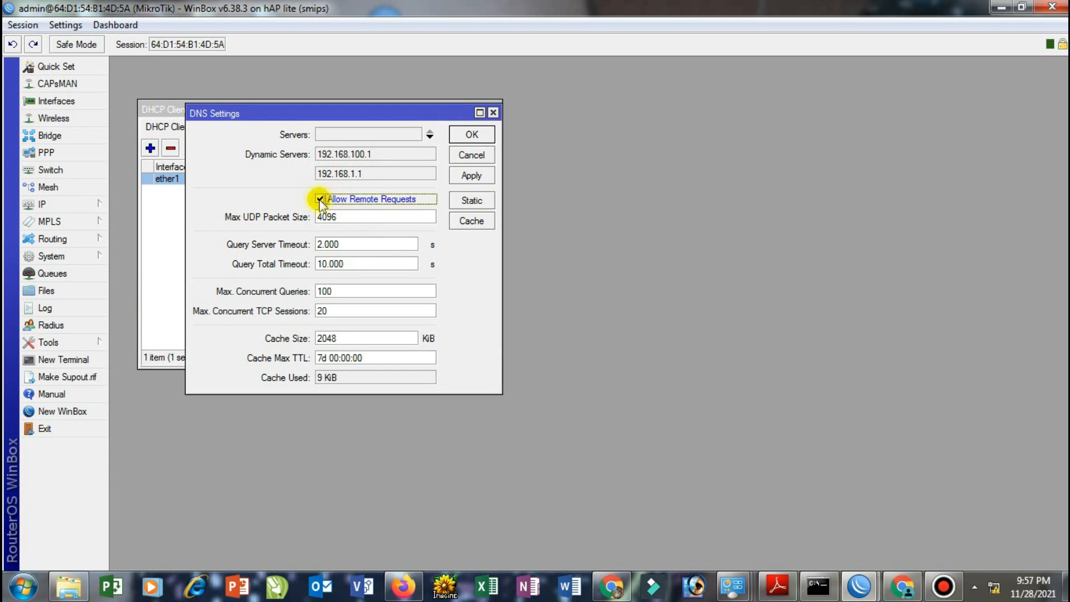
pyautogui.click(461, 175)
pyautogui.click(472, 134)
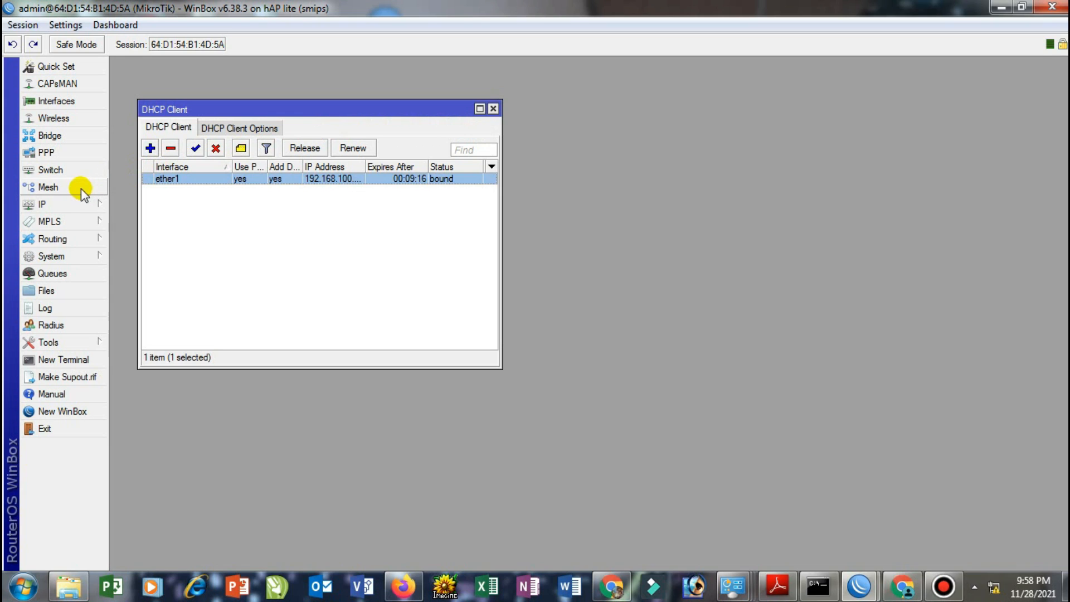
# Open the IP Route List to check the default route 0.0.0.0/0 via 192.168.100.1 on ether1
pyautogui.click(56, 207)
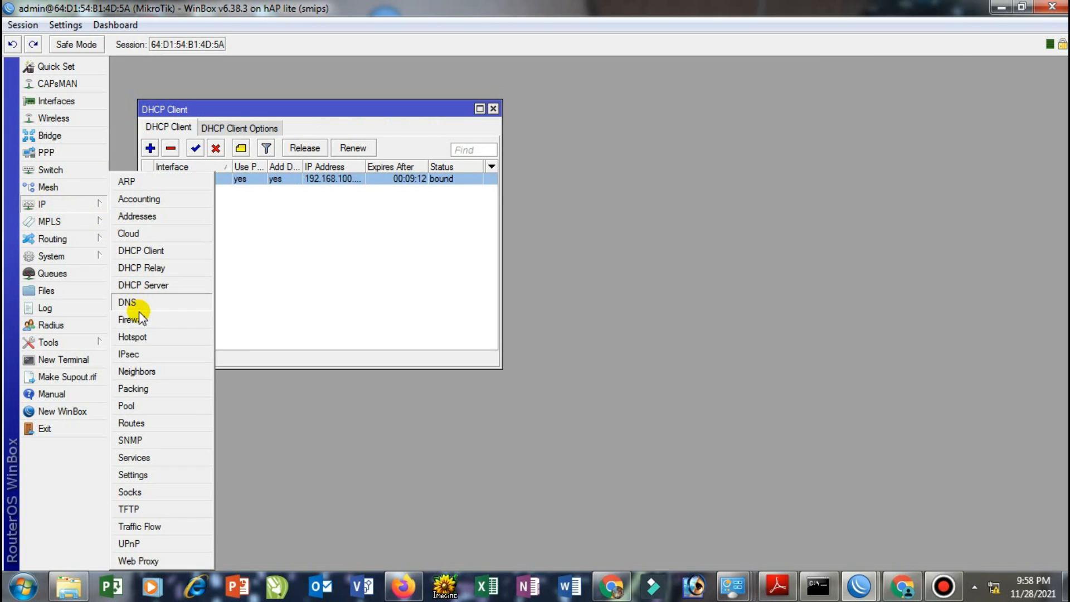
pyautogui.click(148, 423)
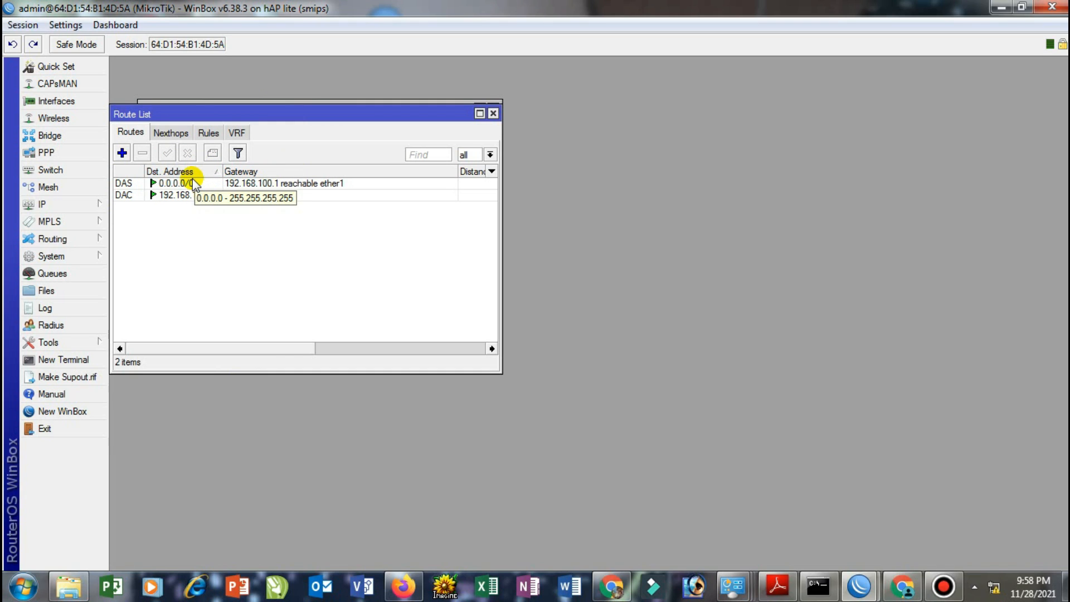
pyautogui.click(66, 205)
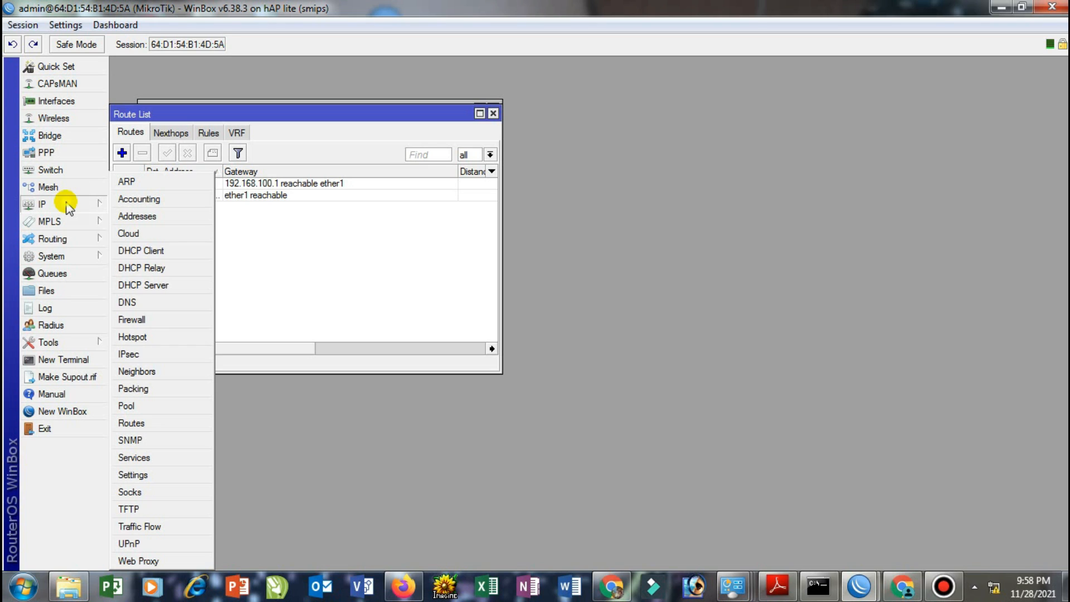
# Open the Firewall NAT list, start a new rule and look through its tabs
pyautogui.click(148, 318)
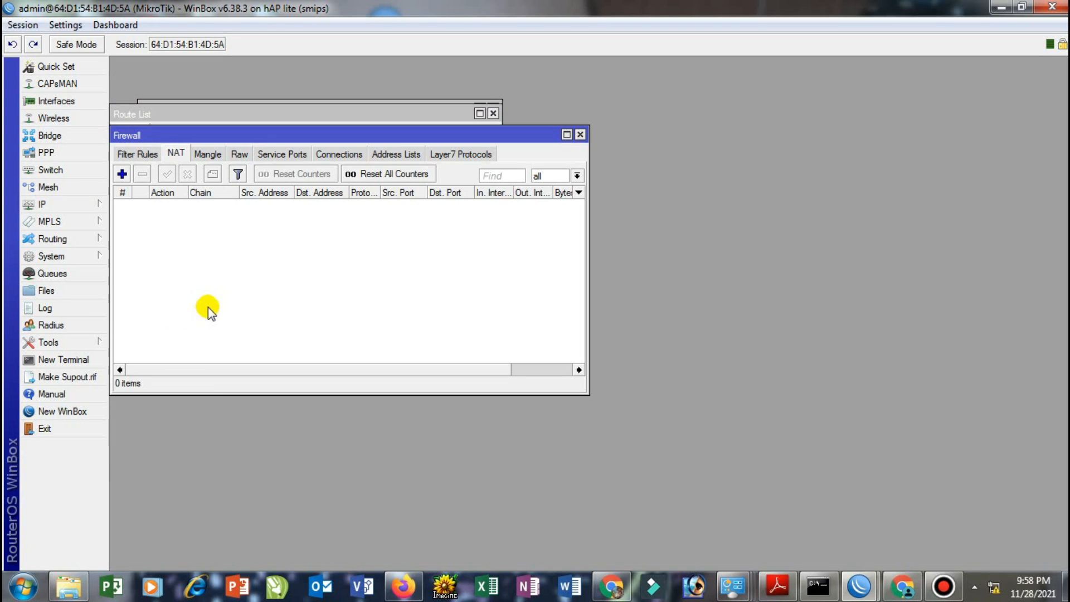
pyautogui.click(178, 153)
pyautogui.click(122, 174)
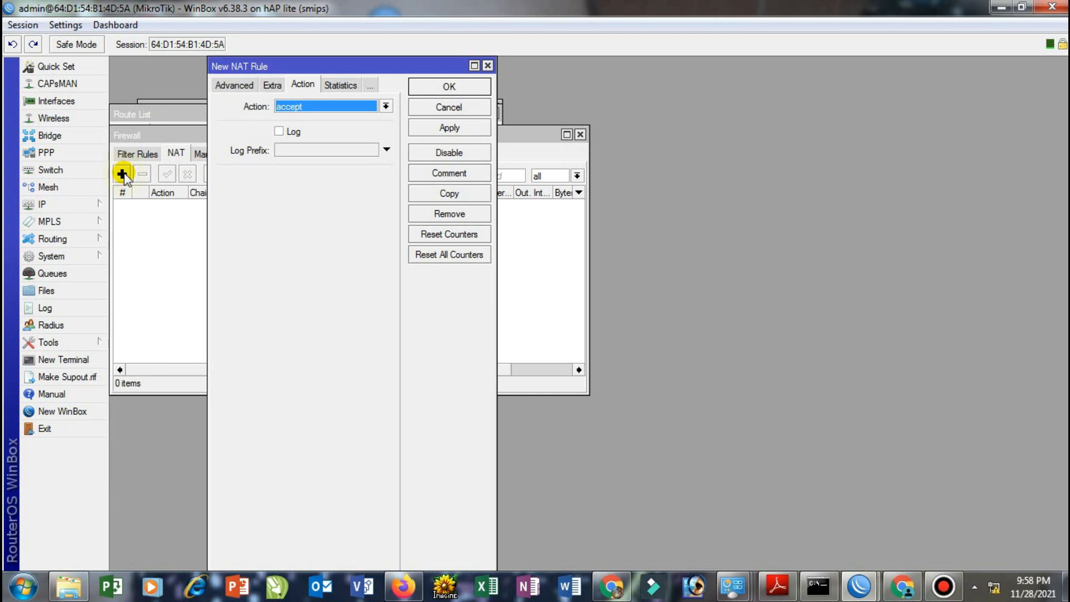
pyautogui.click(222, 87)
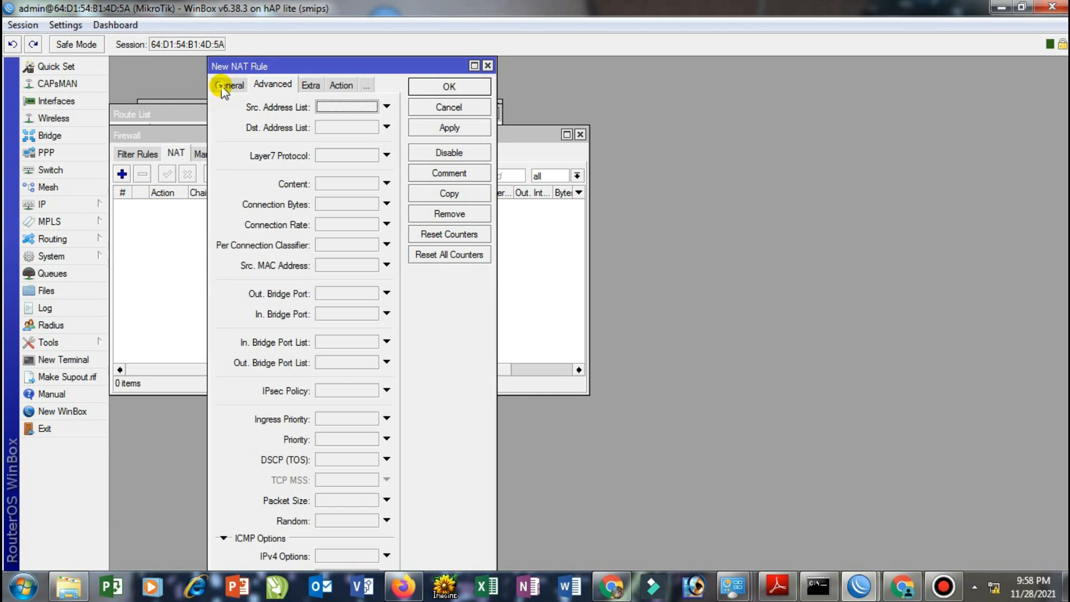
pyautogui.click(223, 85)
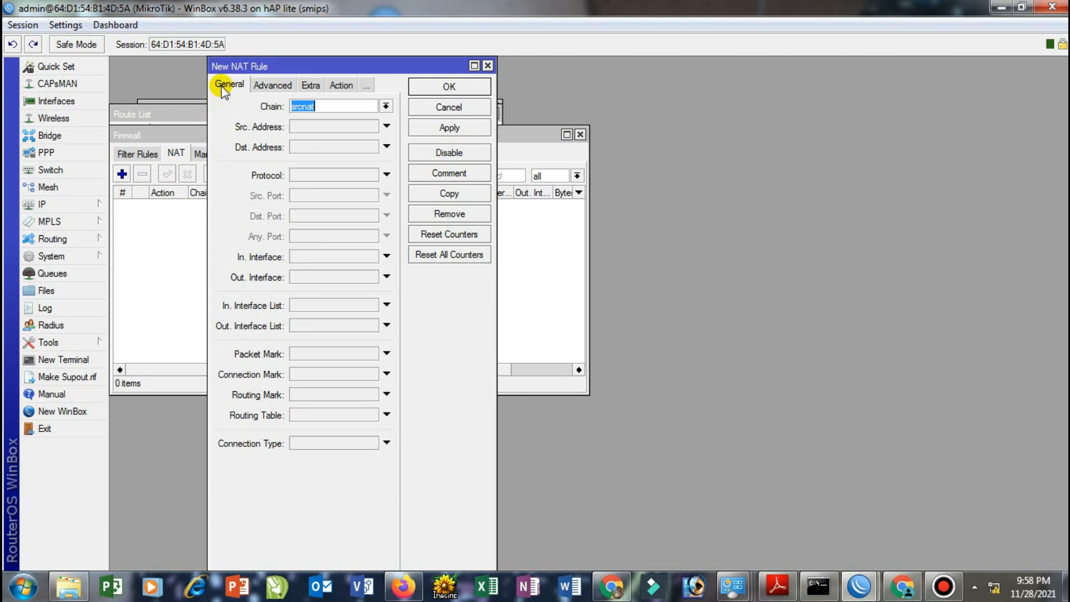
pyautogui.click(321, 86)
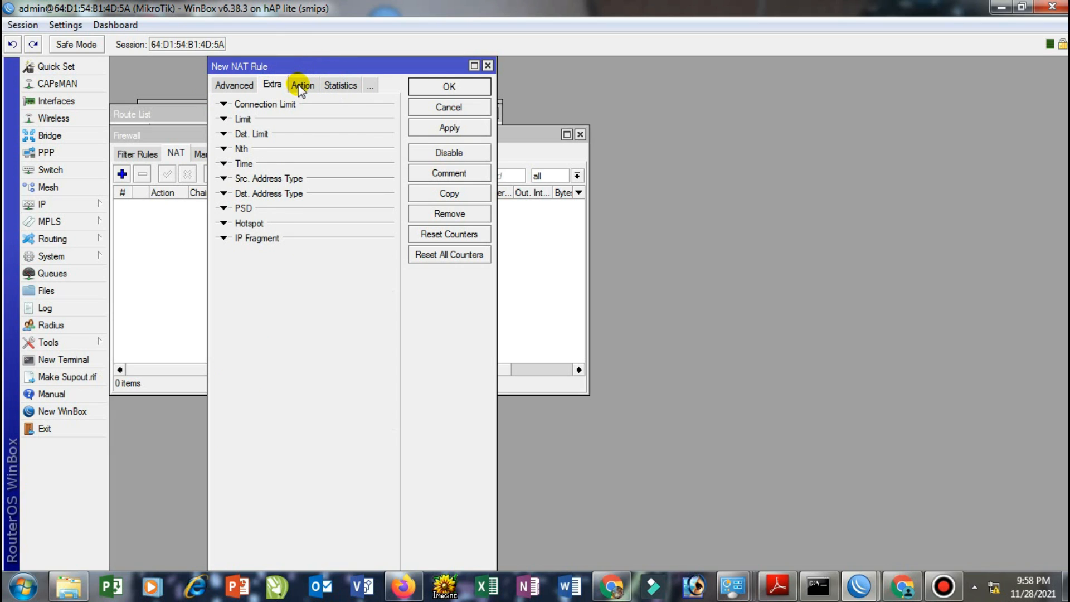
pyautogui.click(301, 86)
pyautogui.click(224, 85)
pyautogui.click(225, 86)
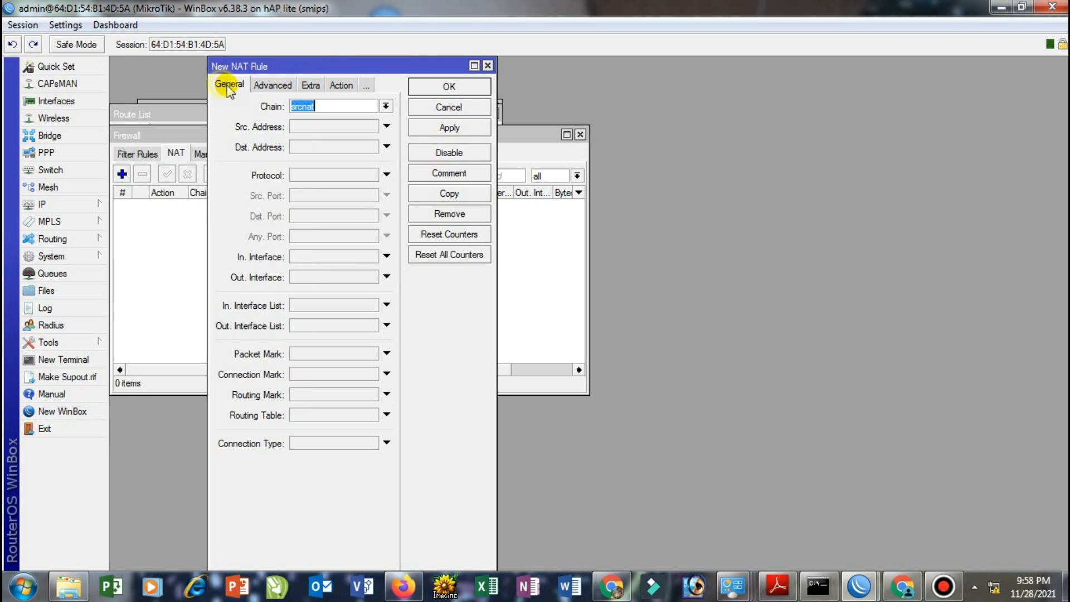
# Keep the new rule's chain as srcnat and set Out. Interface to ether1
pyautogui.click(315, 111)
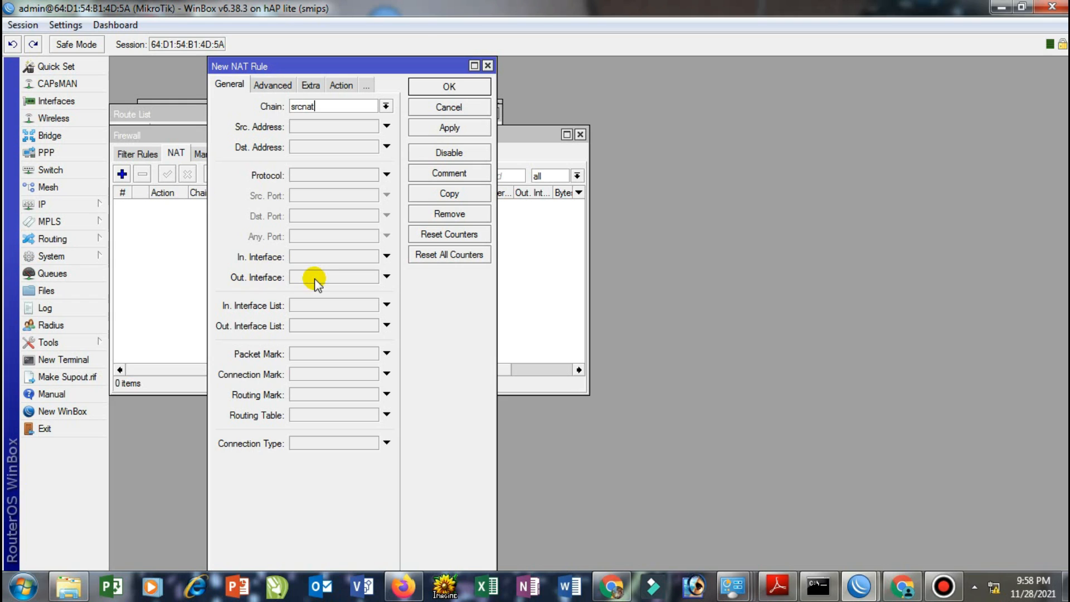
pyautogui.click(386, 276)
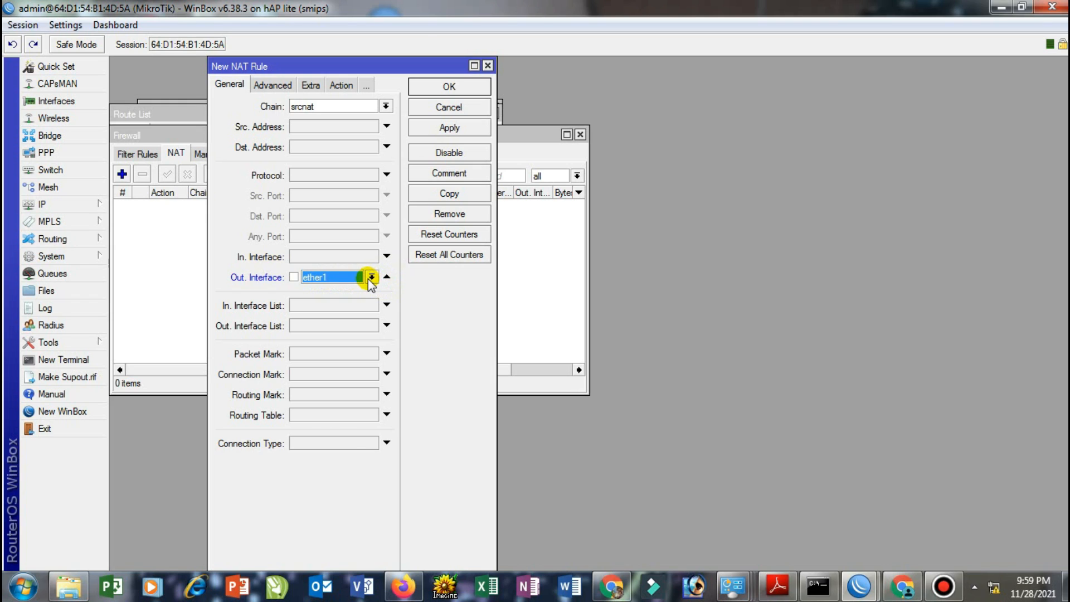
pyautogui.click(168, 276)
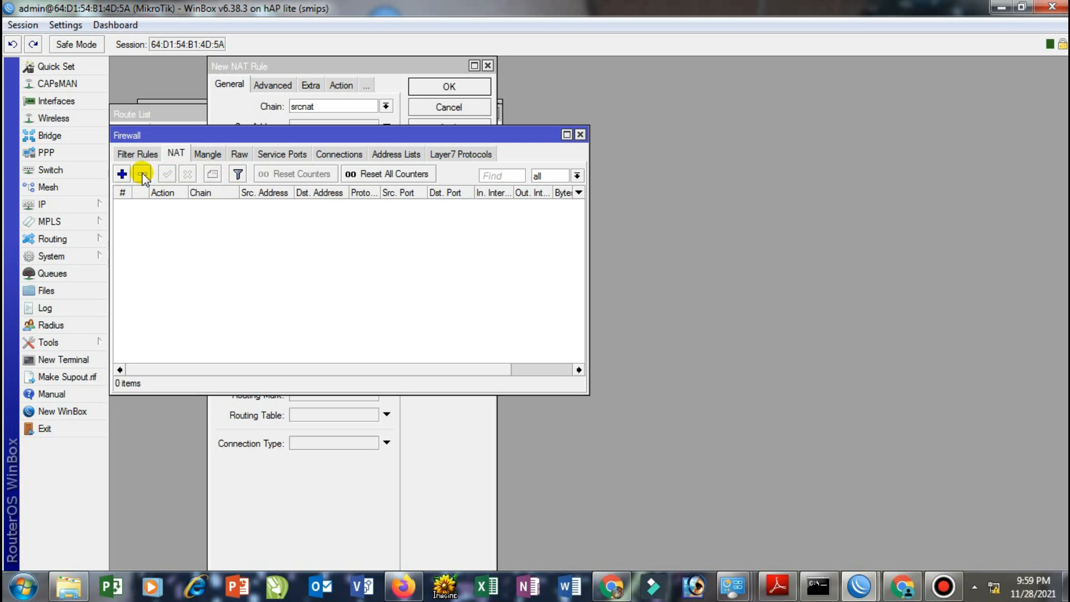
# Start a new NAT rule with outgoing interface ether1
pyautogui.click(122, 174)
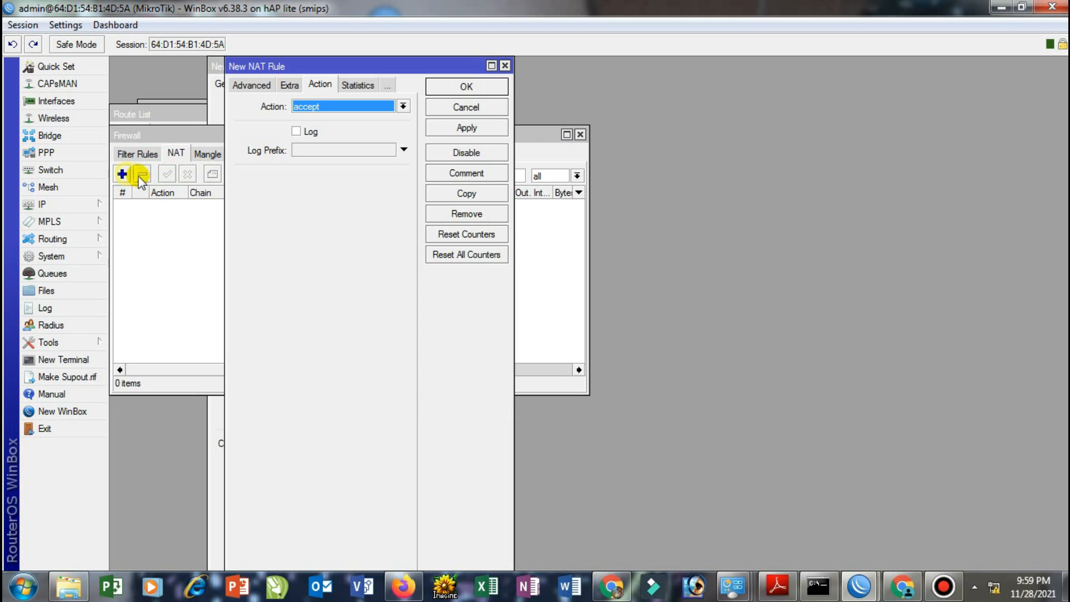
pyautogui.click(244, 88)
pyautogui.click(240, 84)
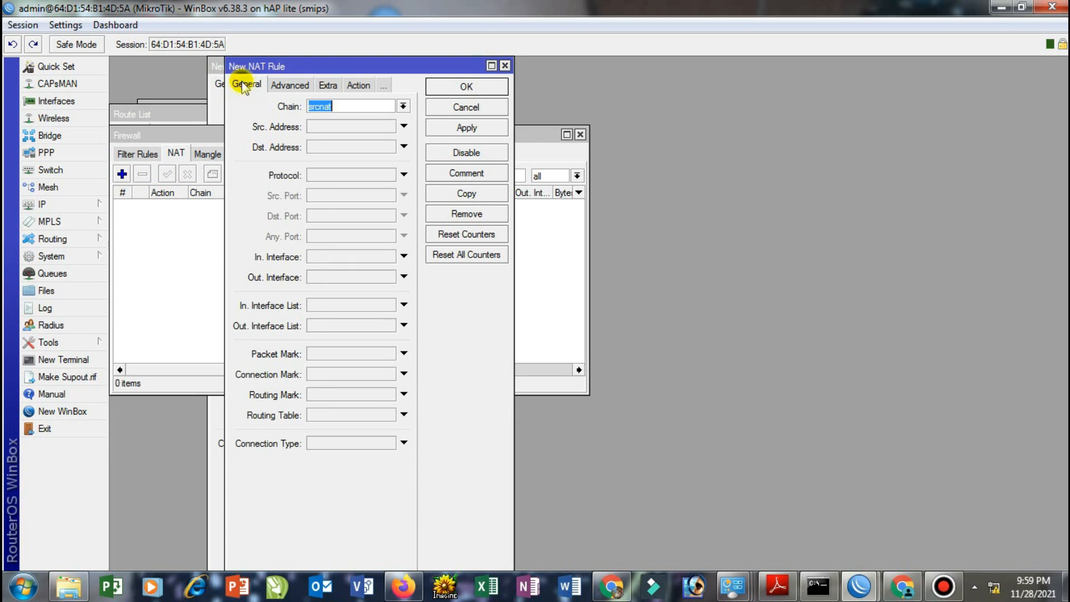
pyautogui.click(334, 278)
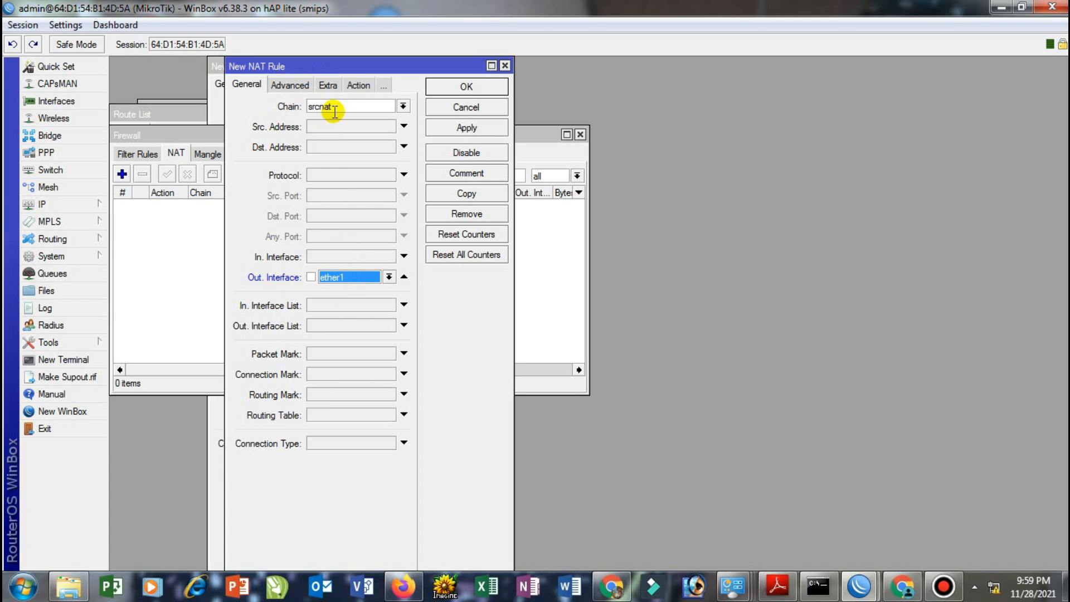
# Set the rule's action to masquerade and apply and close it
pyautogui.click(357, 85)
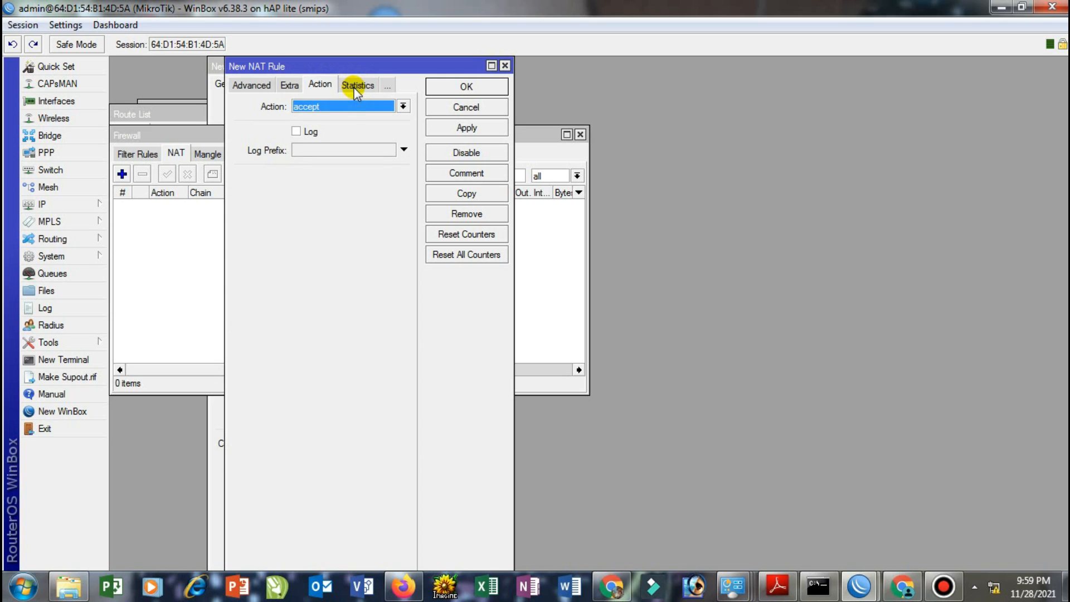
pyautogui.click(345, 110)
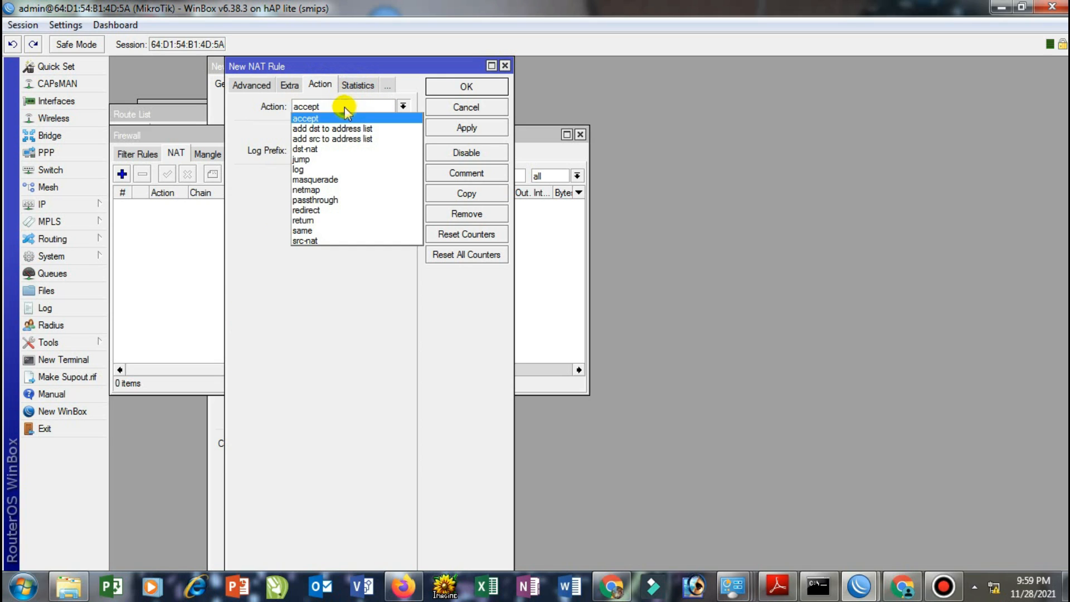
pyautogui.click(333, 178)
pyautogui.click(441, 127)
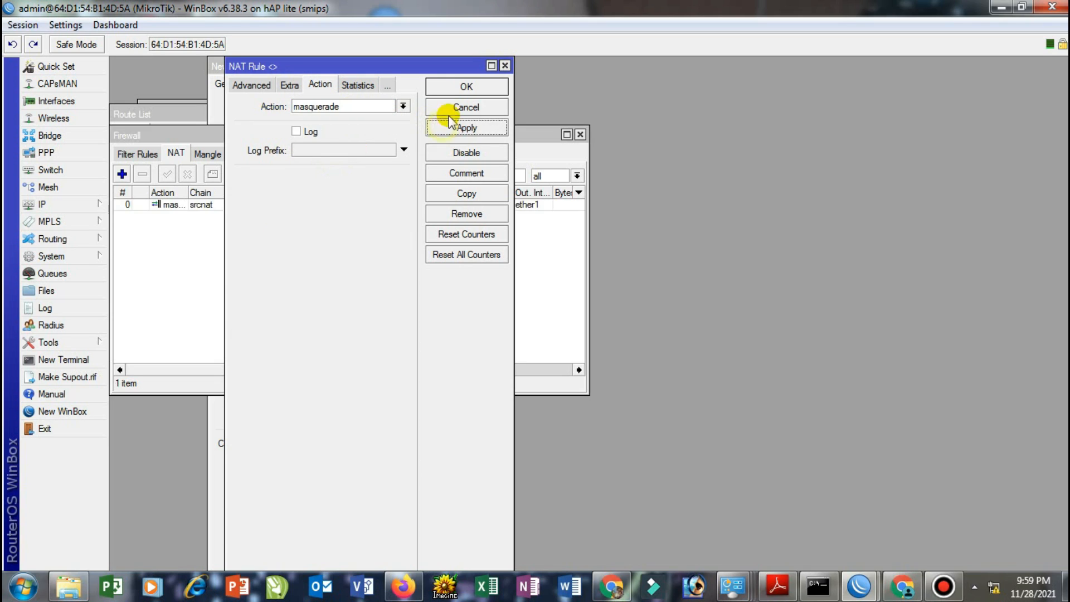
pyautogui.click(459, 89)
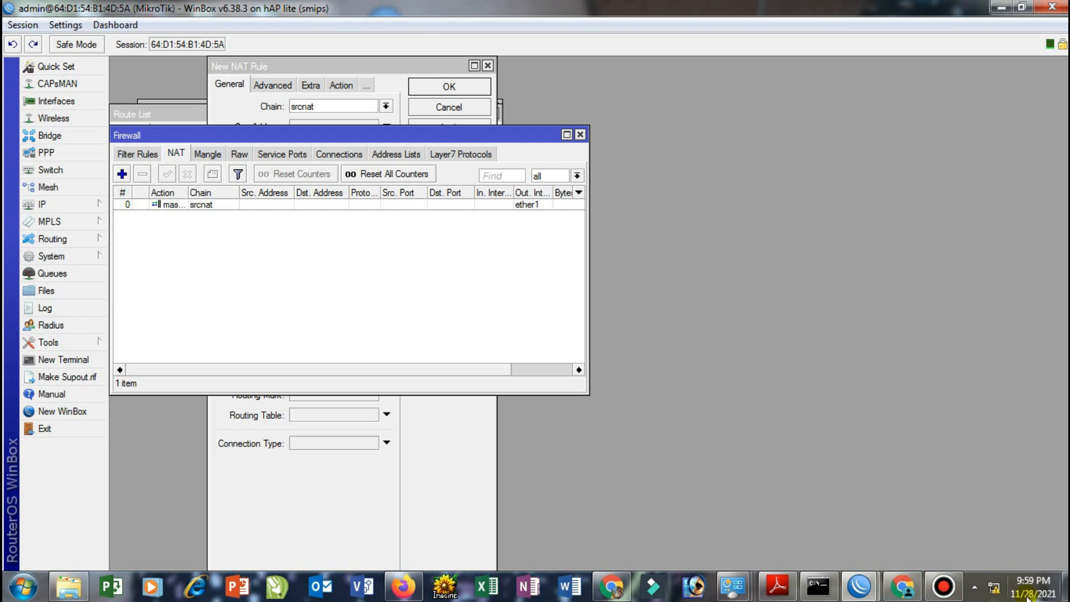
pyautogui.moveTo(995, 587)
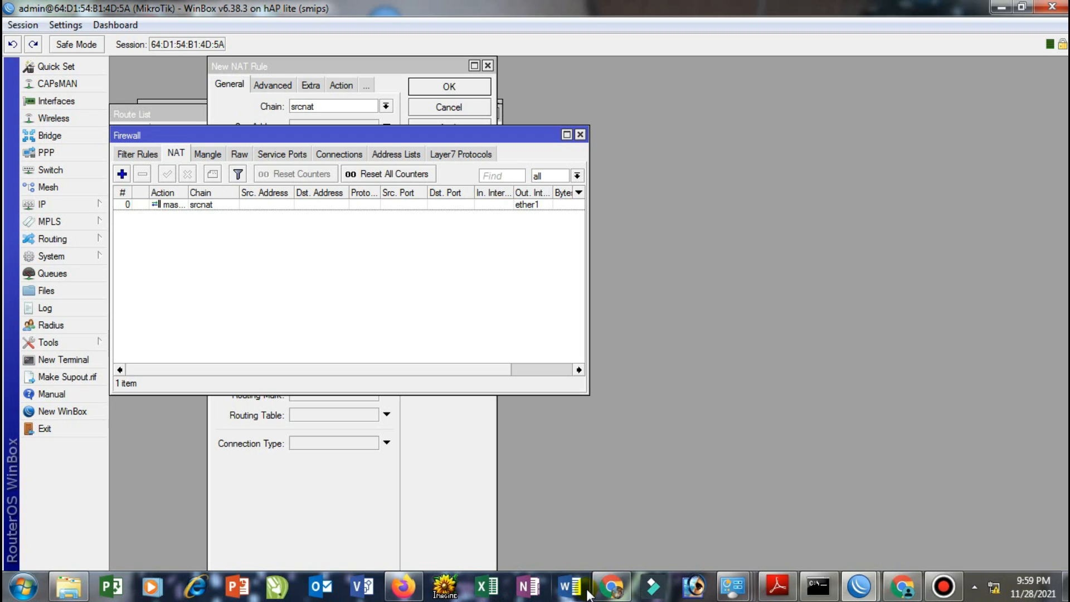
pyautogui.moveTo(606, 592)
# Add the address 192.168.10.1/24 on interface ether2 in the Address List
pyautogui.click(59, 208)
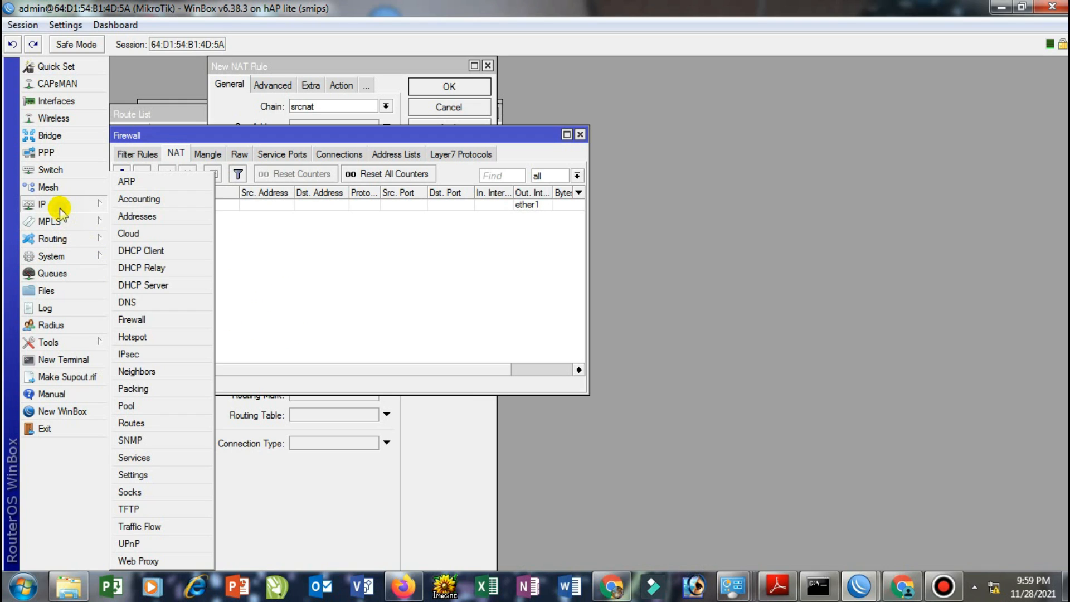
pyautogui.click(139, 216)
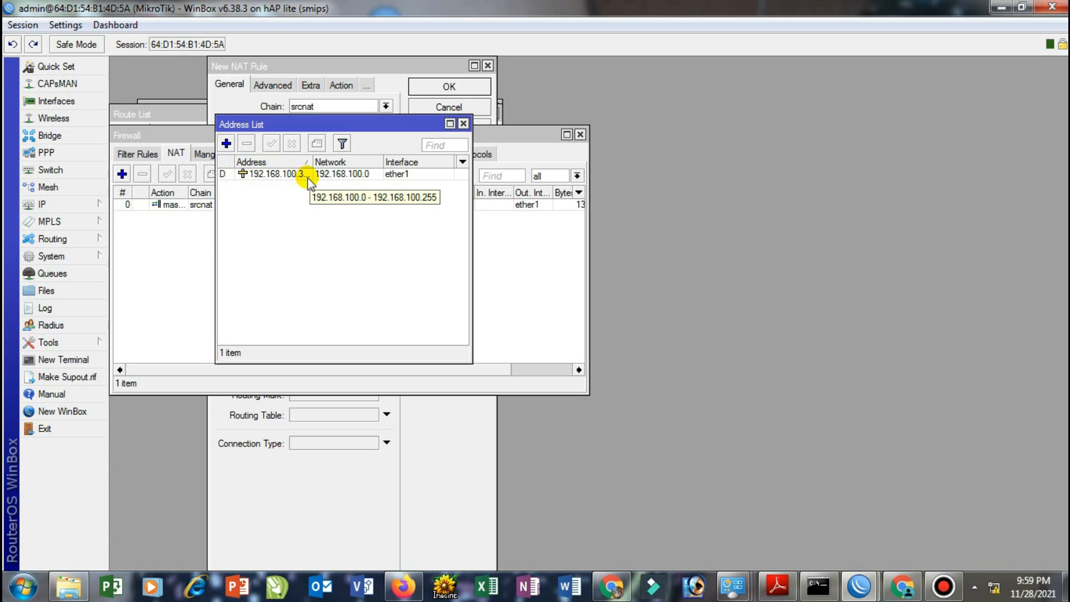
pyautogui.click(226, 143)
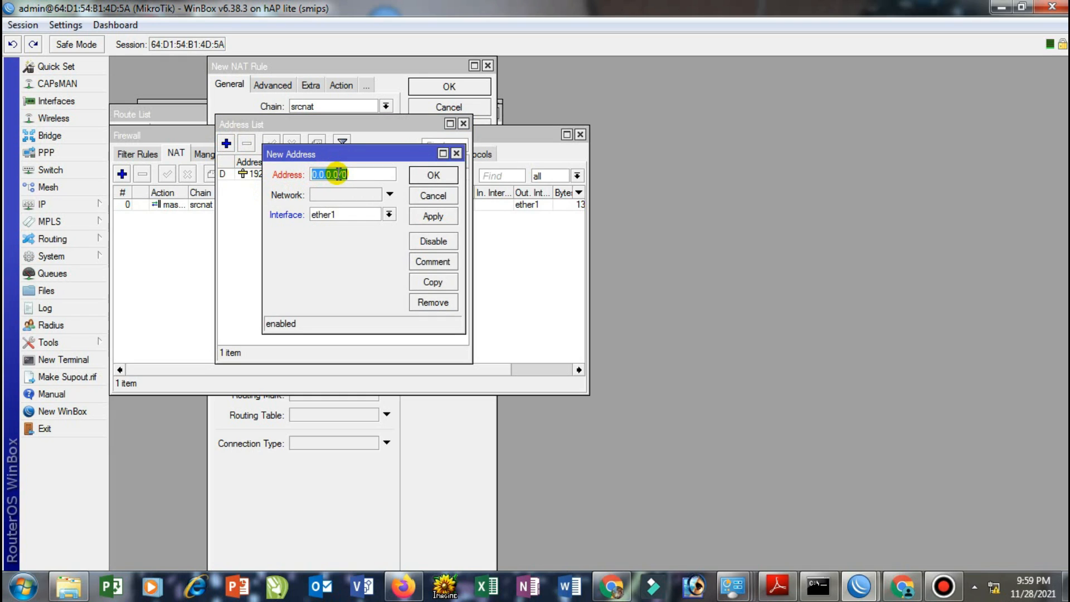
pyautogui.moveTo(339, 174); pyautogui.dragTo(309, 174)
pyautogui.write('192')
pyautogui.write('.168')
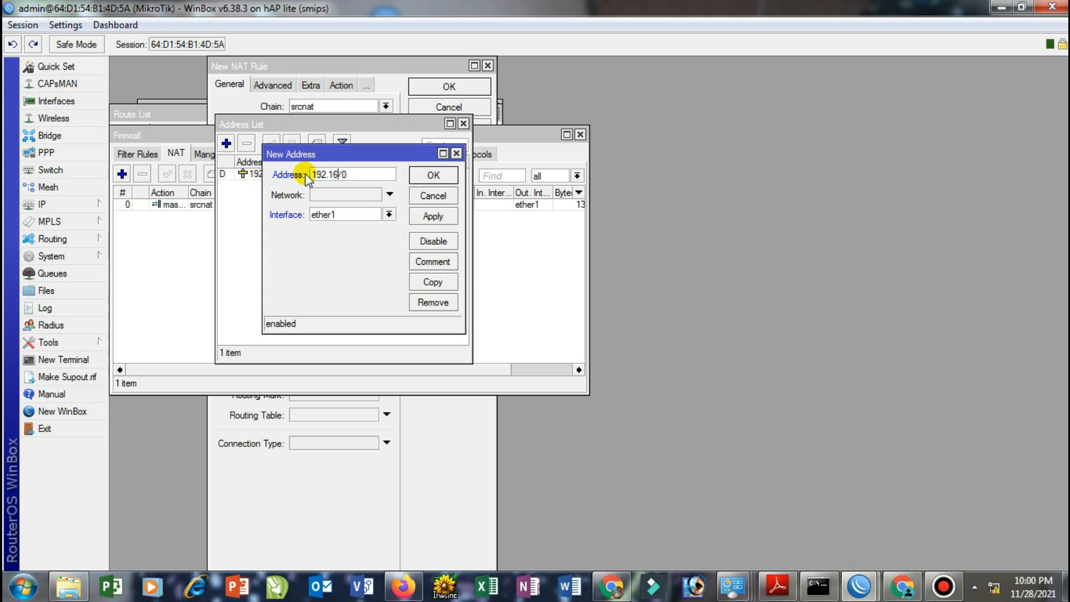
pyautogui.write('.10.1')
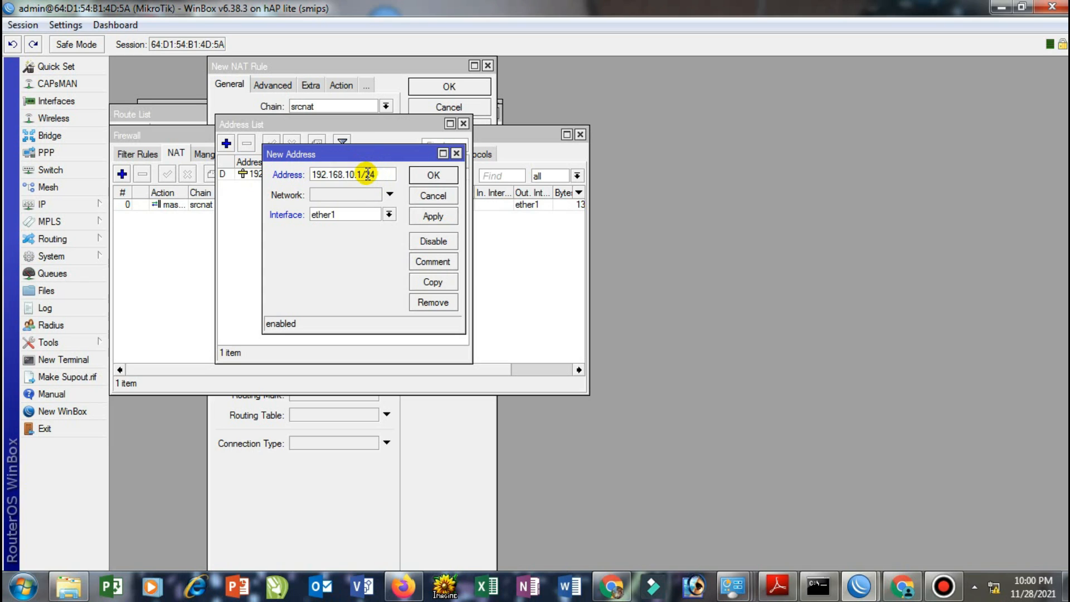
pyautogui.click(365, 216)
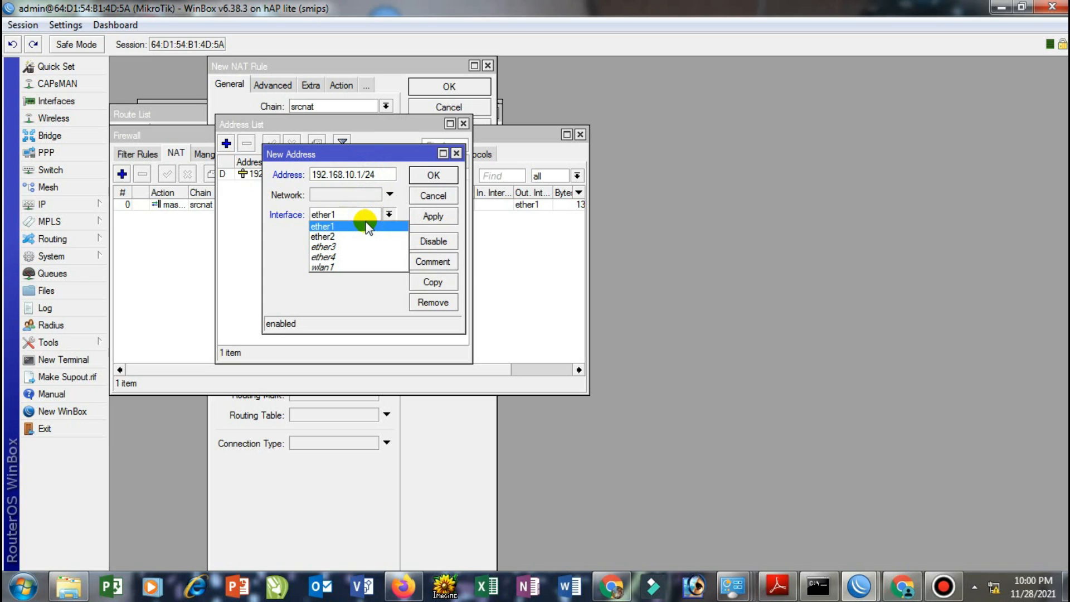
pyautogui.click(359, 234)
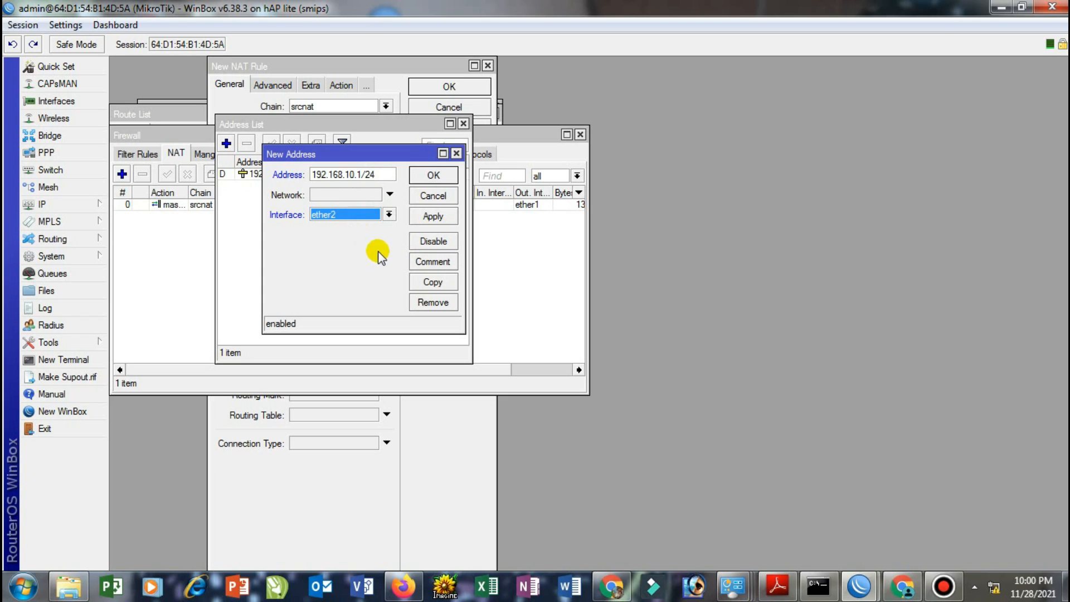
pyautogui.click(427, 215)
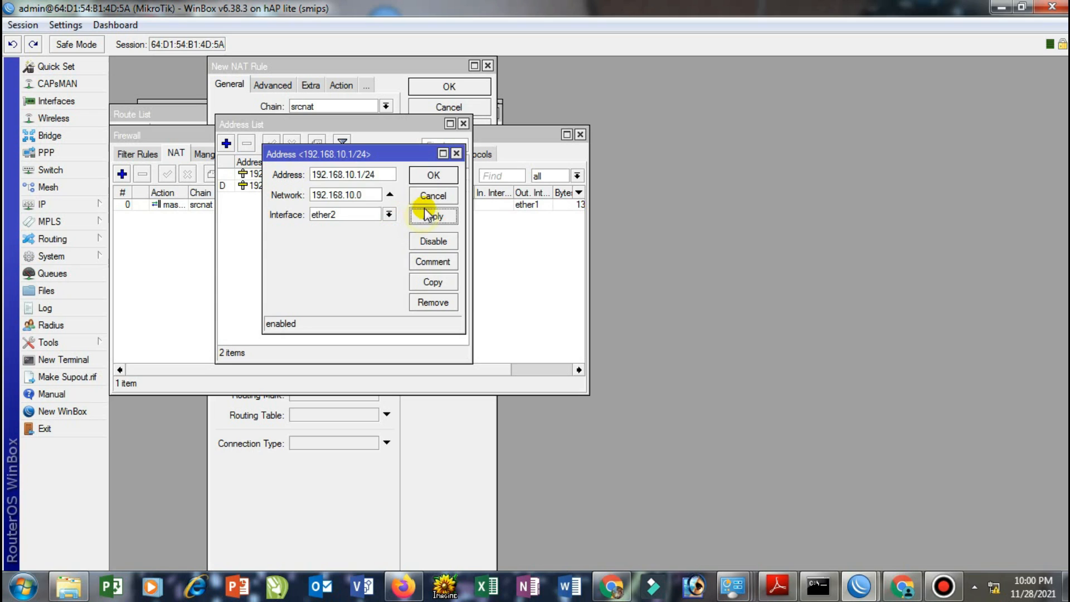
pyautogui.click(429, 174)
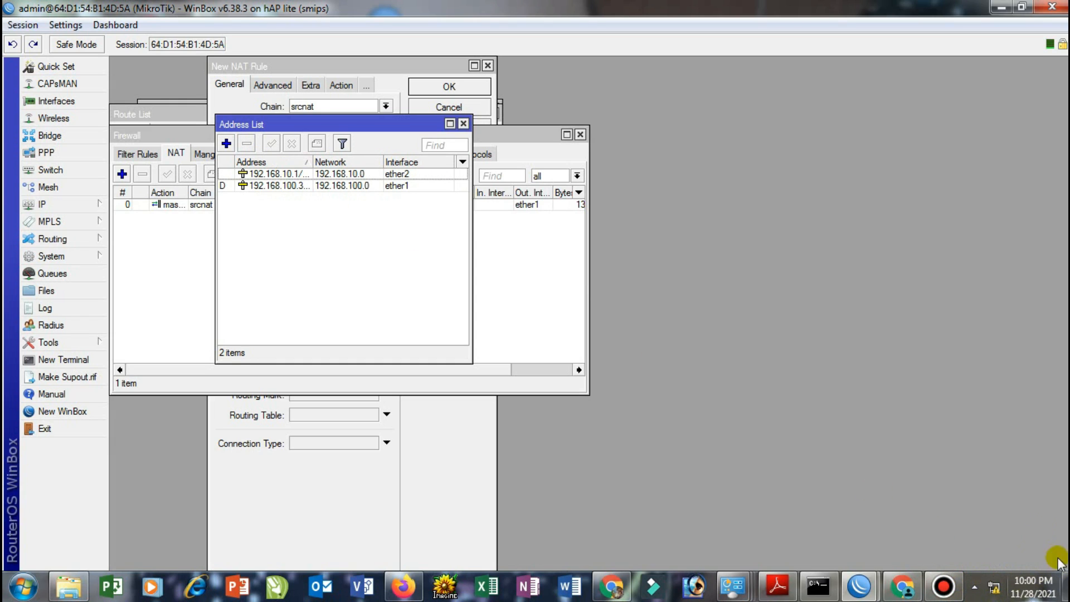
# Close the YouTube tab in Chrome and load facebook.com in a new tab
pyautogui.click(615, 591)
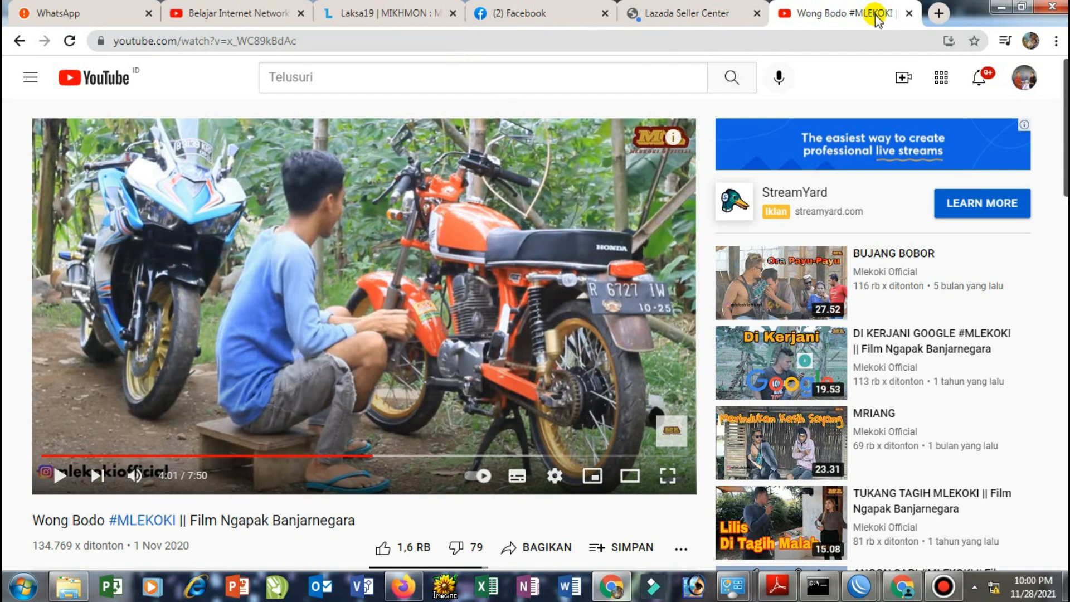
pyautogui.click(909, 13)
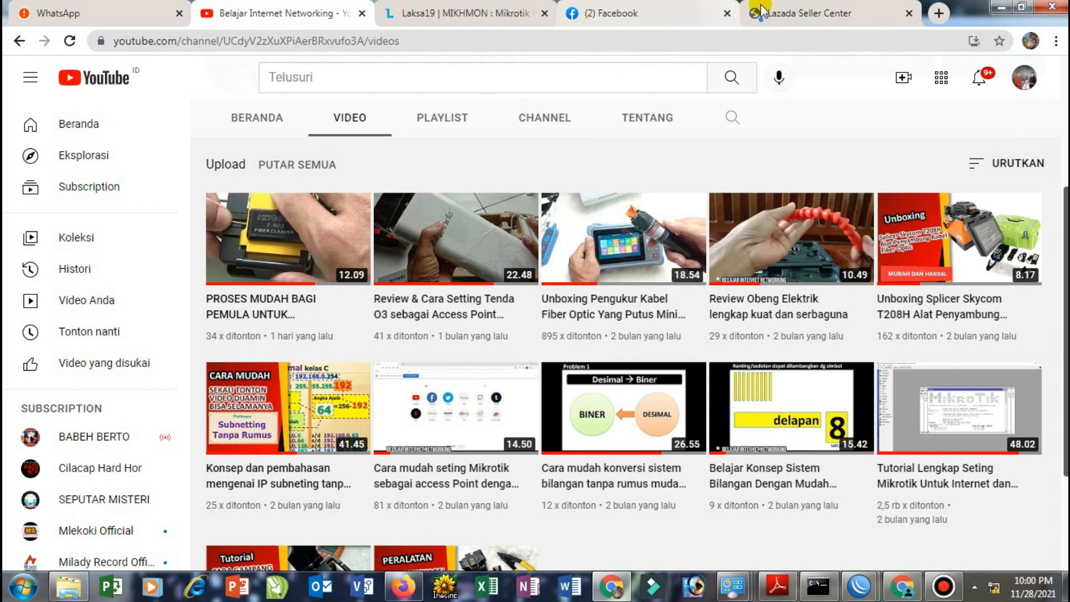
pyautogui.click(938, 13)
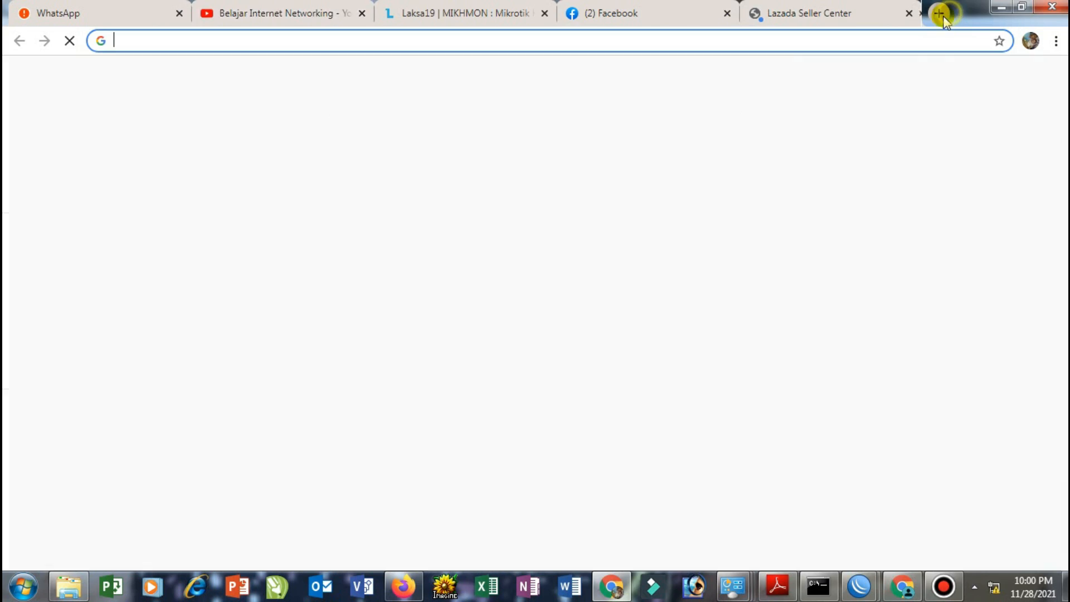
pyautogui.click(696, 49)
pyautogui.write('facebook.com')
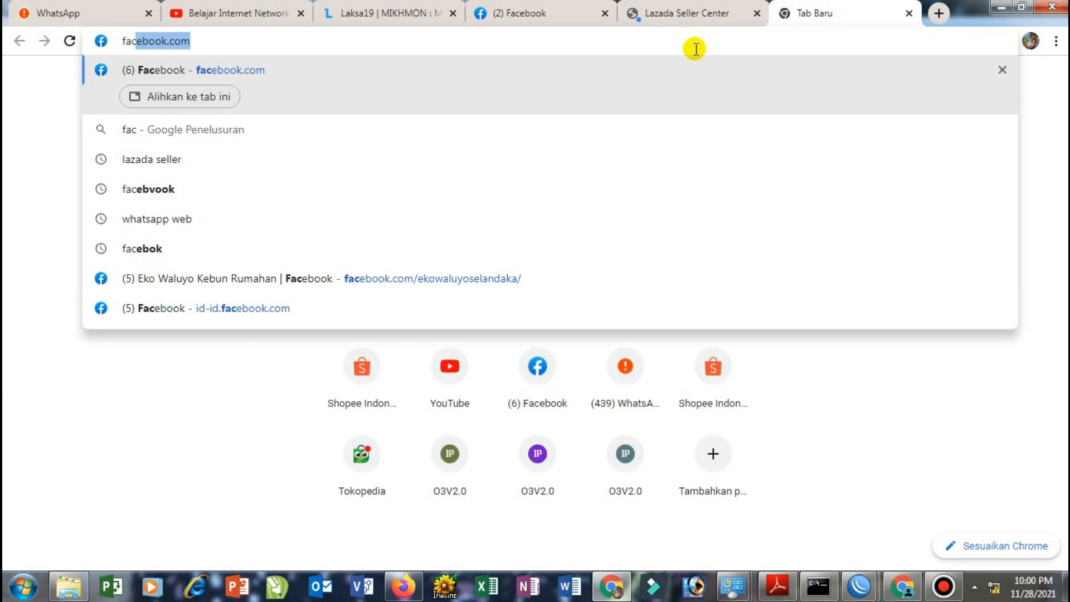
pyautogui.press('Return')
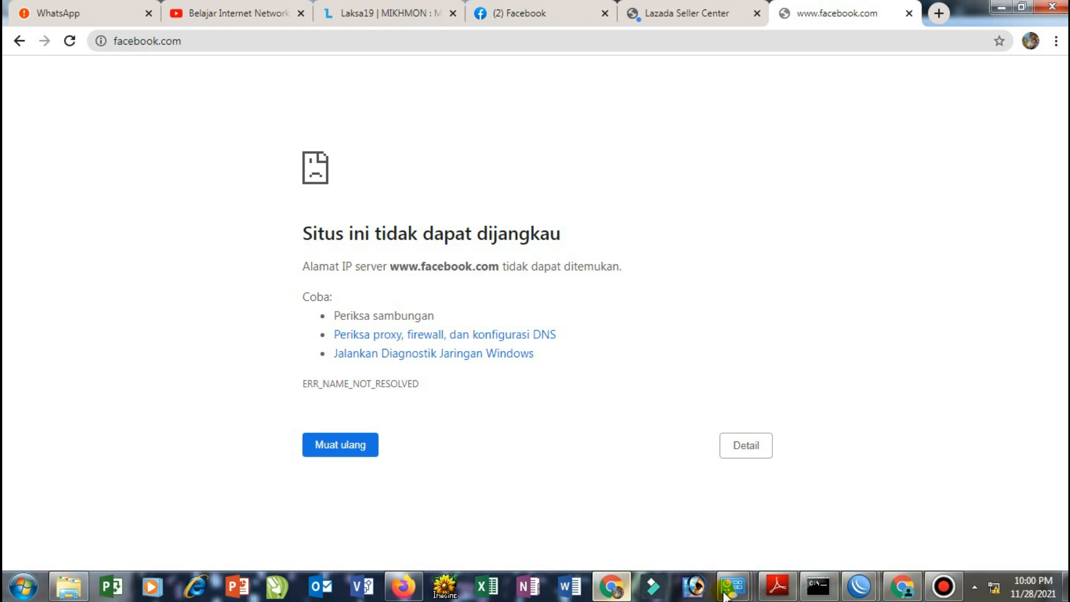
# Inspect the Local Area Connection's TCP/IPv4 properties (automatic IP and DNS), cancelling without changes
pyautogui.moveTo(732, 586)
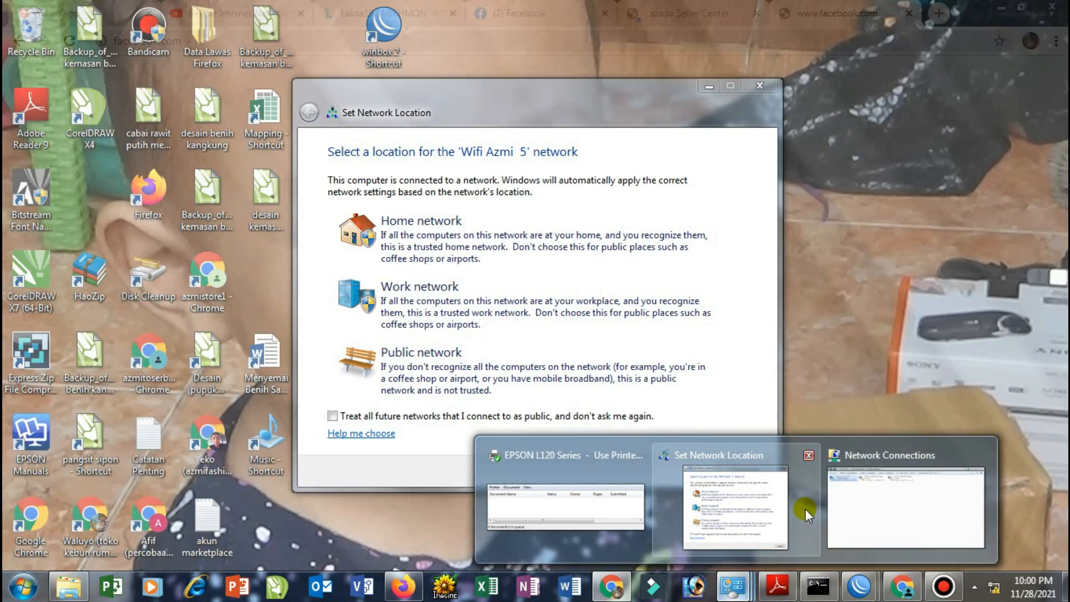
pyautogui.click(835, 504)
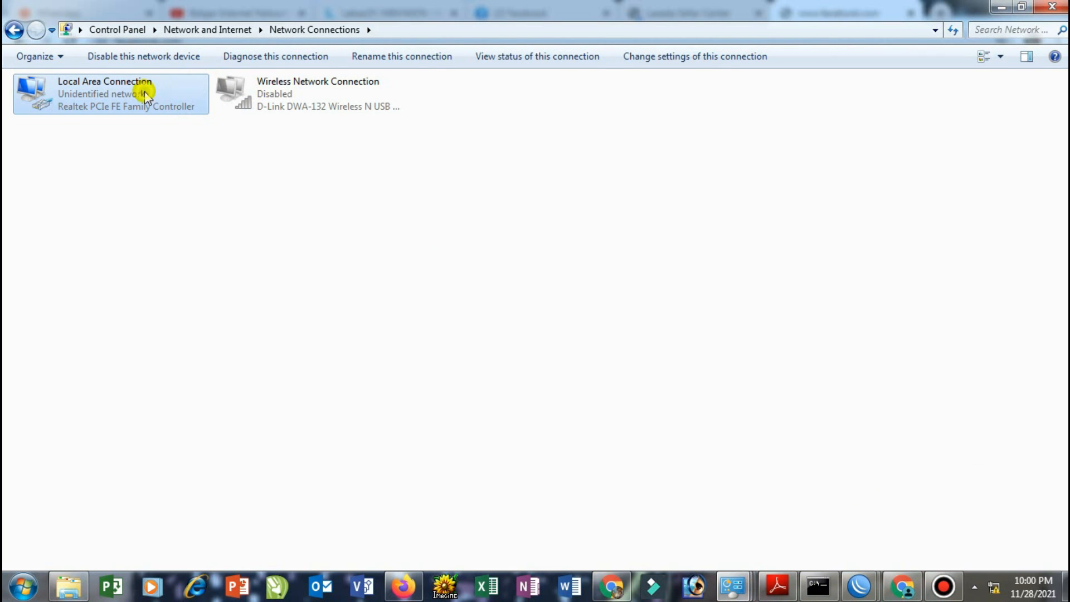
pyautogui.doubleClick(145, 92)
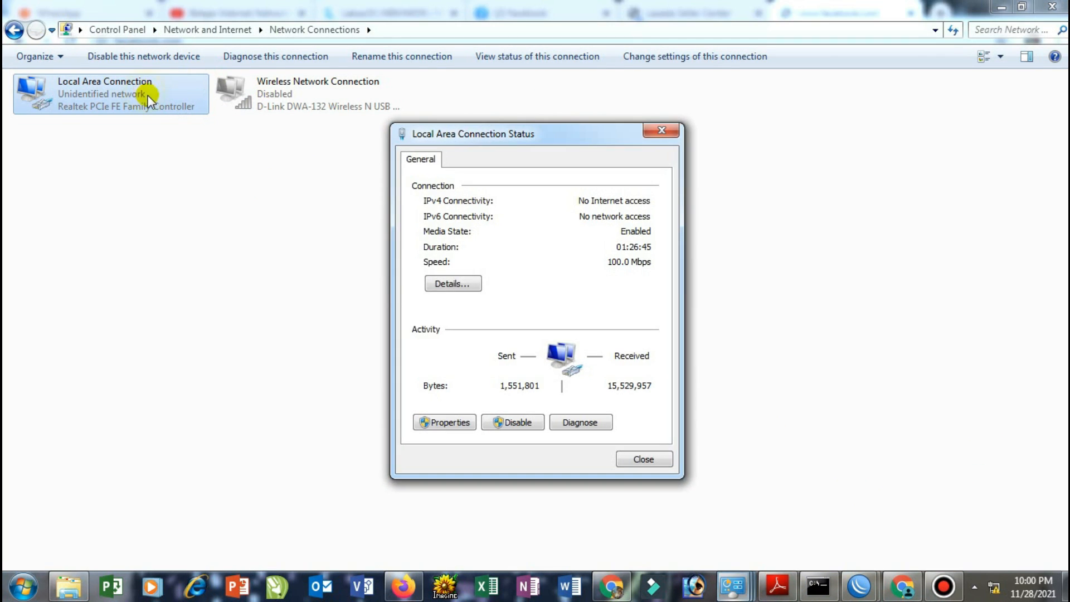
pyautogui.click(443, 419)
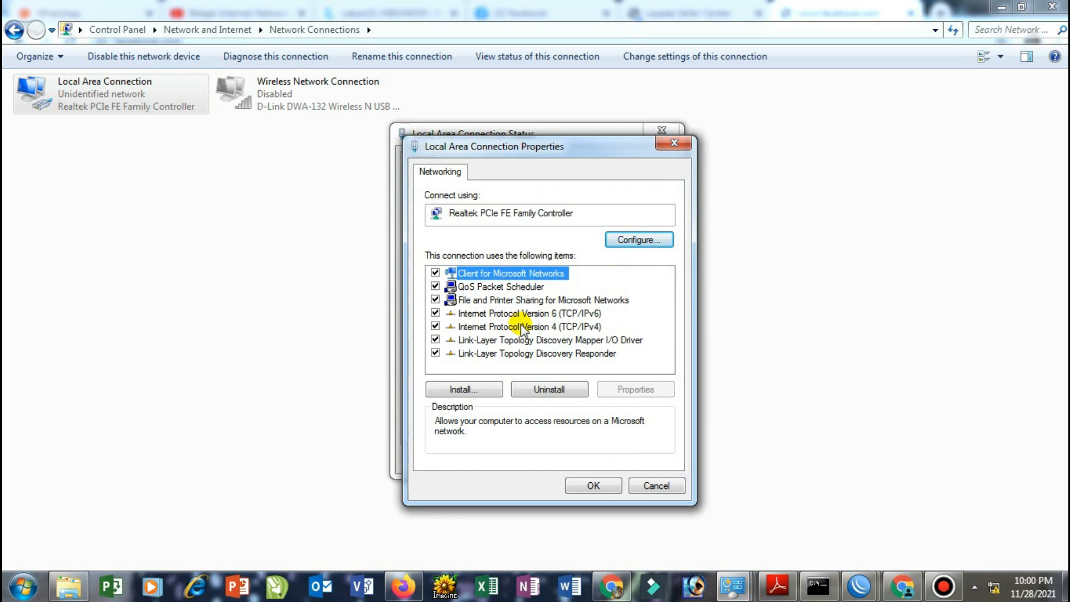
pyautogui.doubleClick(506, 323)
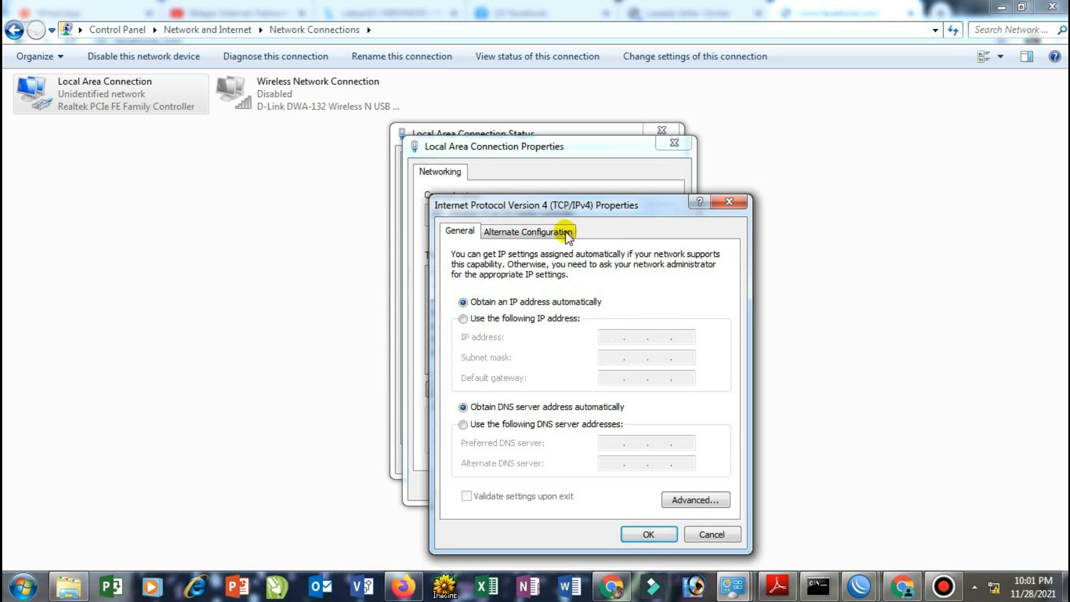
pyautogui.click(710, 535)
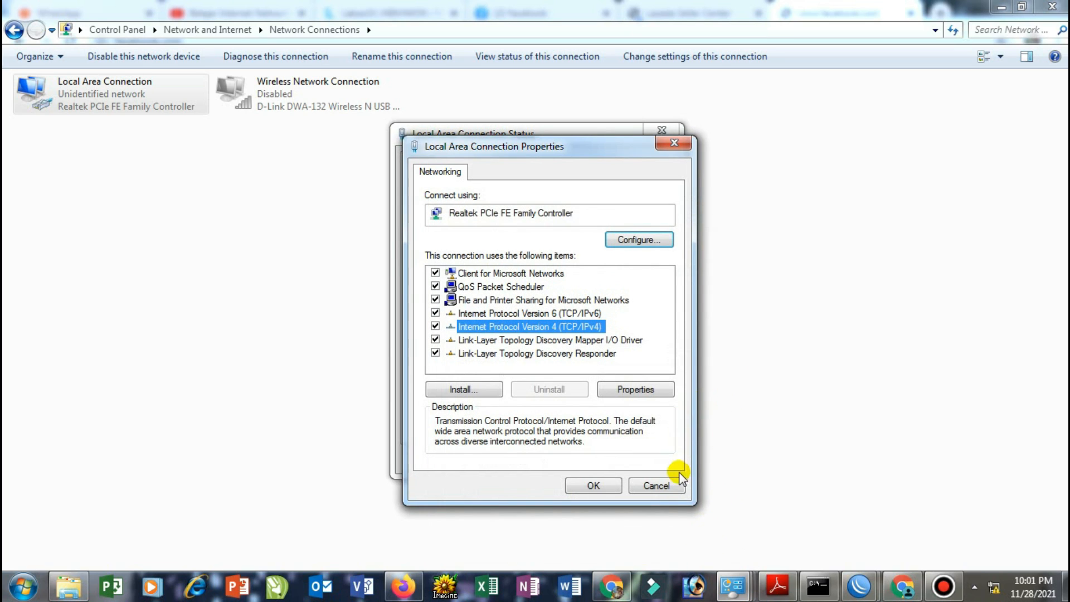
pyautogui.click(664, 486)
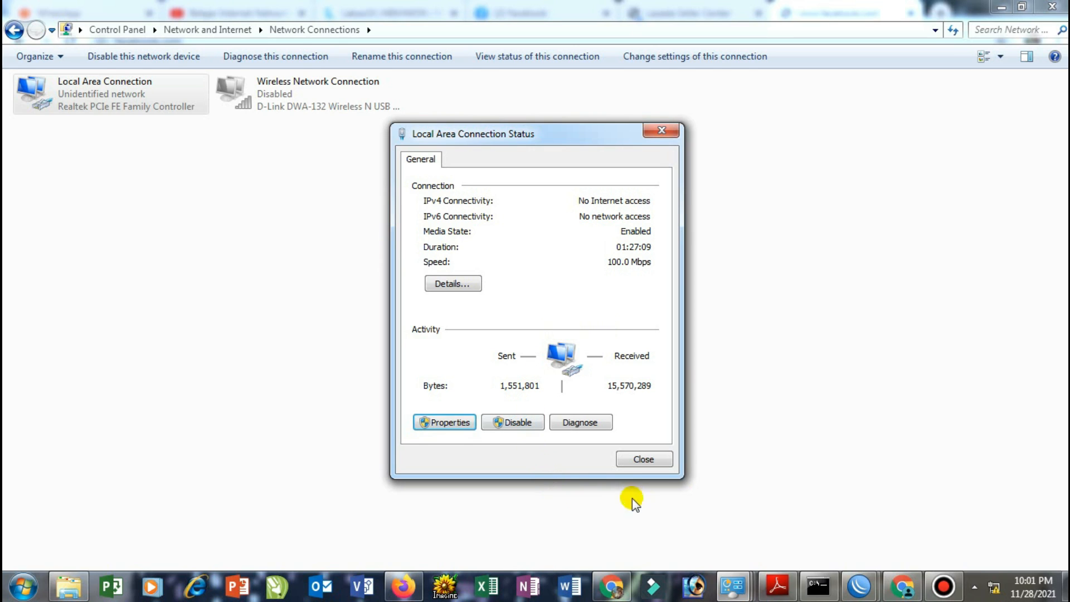
# Return to WinBox and open the IP DHCP Server list
pyautogui.moveTo(847, 591)
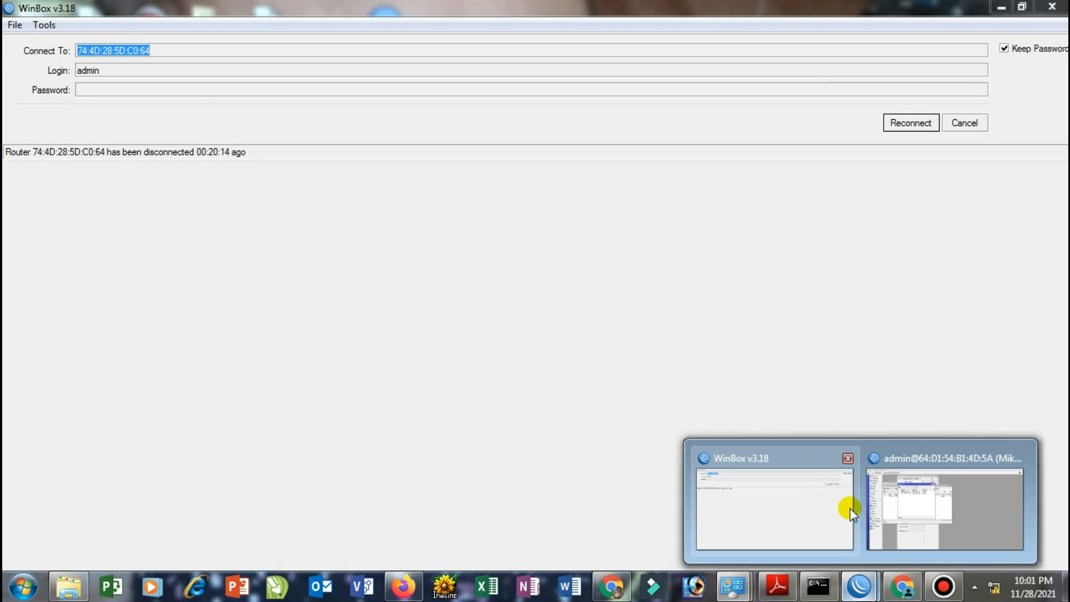
pyautogui.click(875, 509)
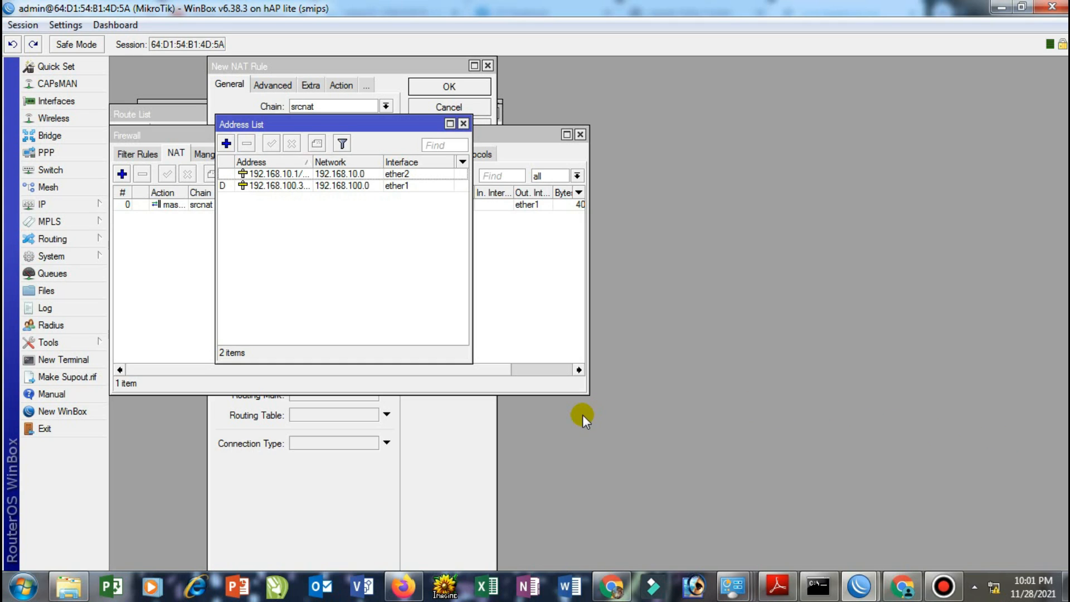
pyautogui.click(56, 207)
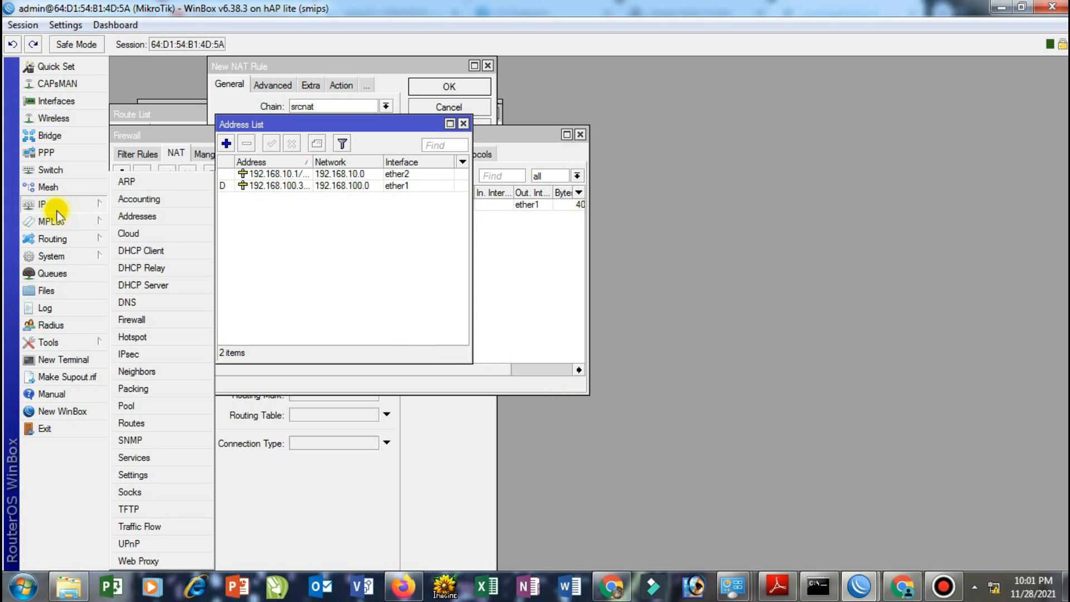
pyautogui.click(163, 285)
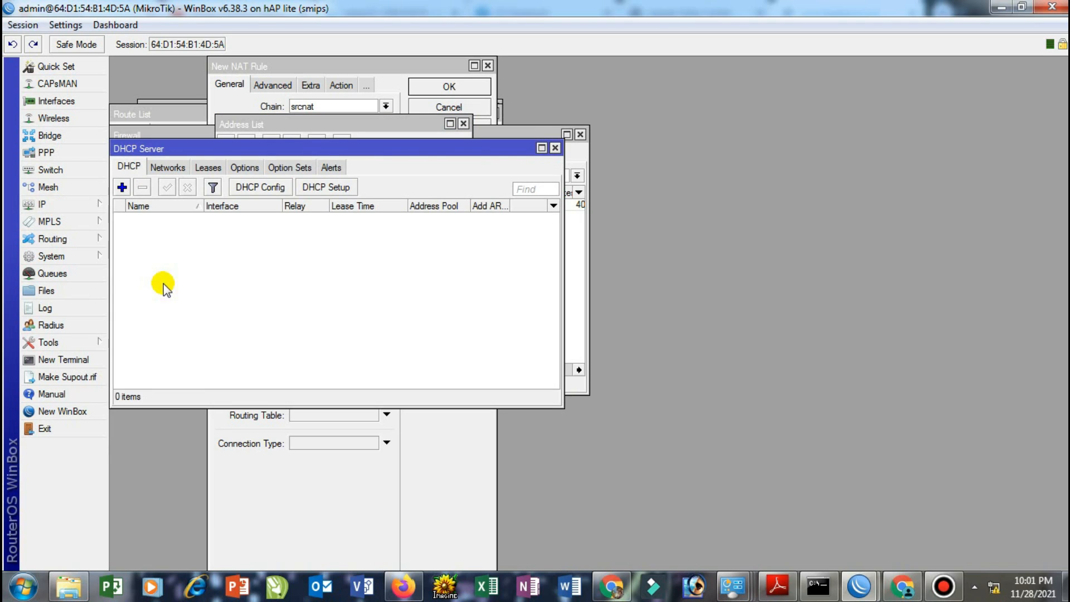
# Run DHCP Setup on ether2, accepting 192.168.10.0/24, gateway, pool, DNS and 00:10:00 lease
pyautogui.click(323, 188)
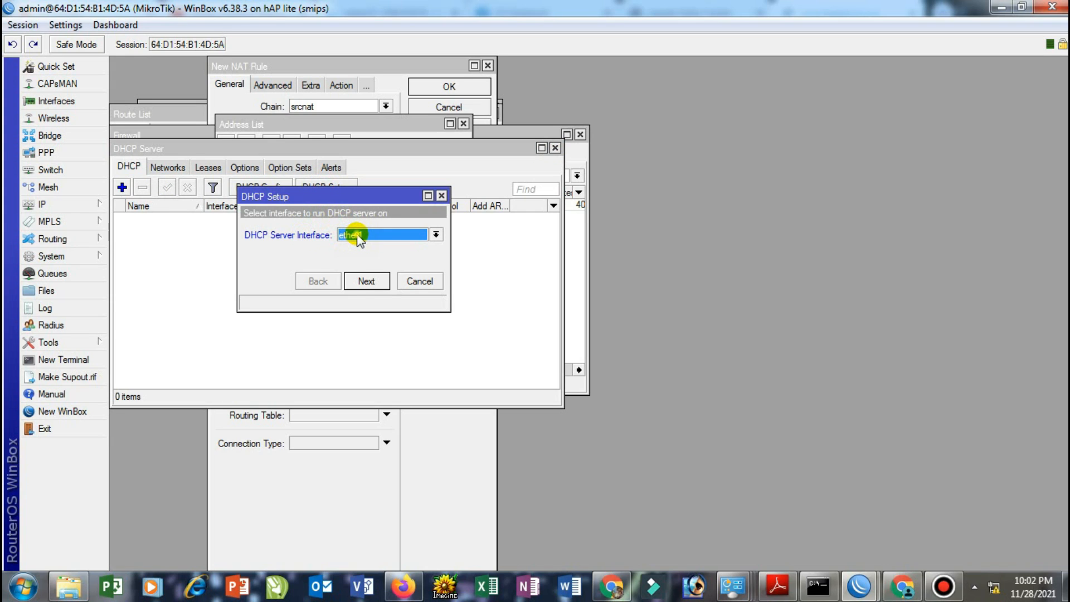
pyautogui.click(357, 236)
pyautogui.click(358, 250)
pyautogui.click(365, 281)
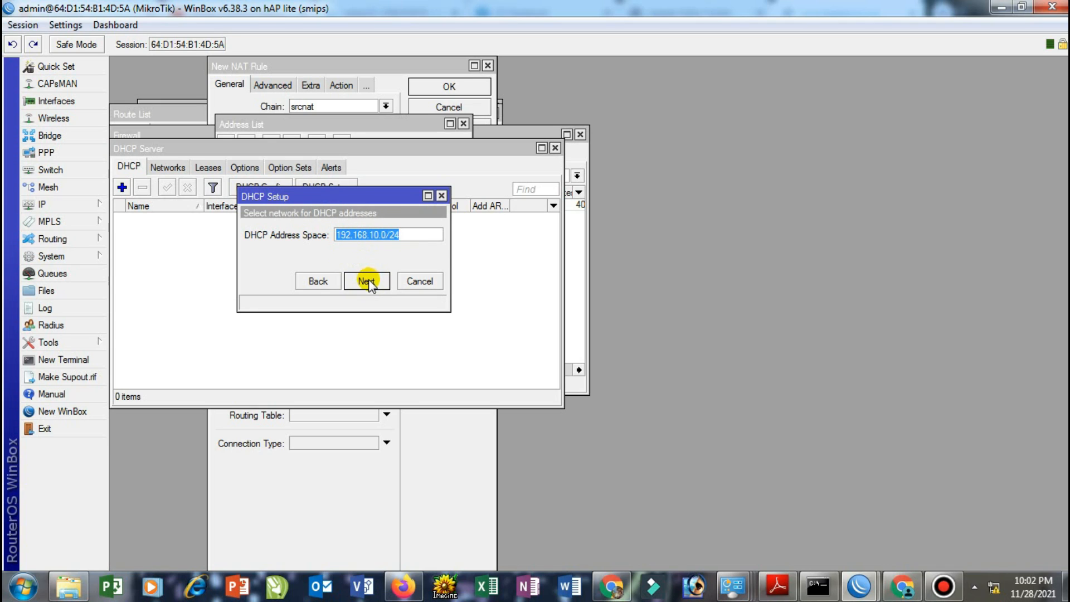
pyautogui.click(366, 281)
pyautogui.click(367, 281)
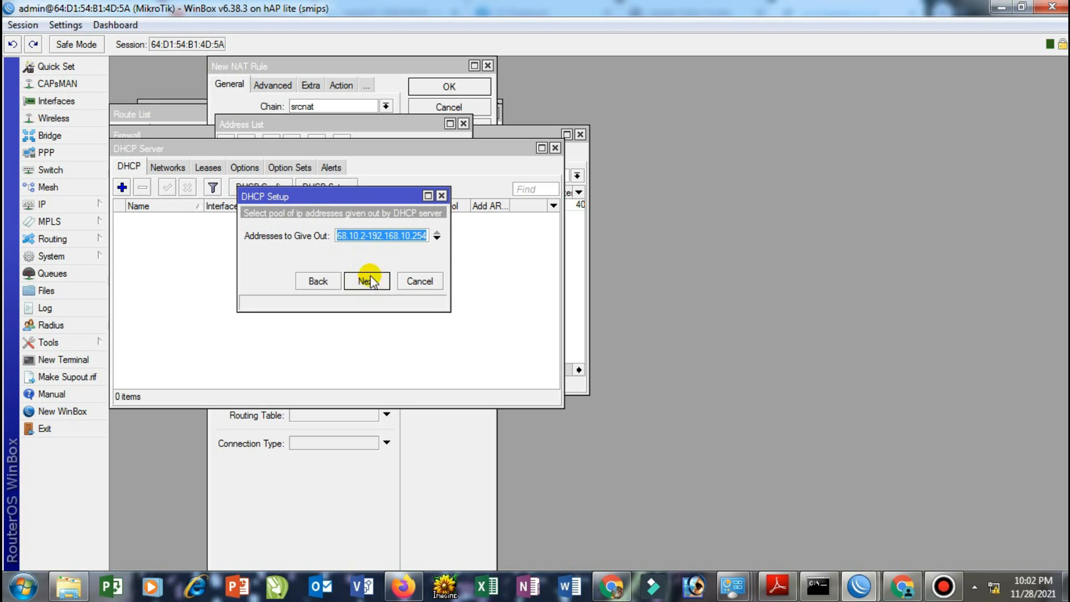
pyautogui.click(368, 281)
pyautogui.click(368, 283)
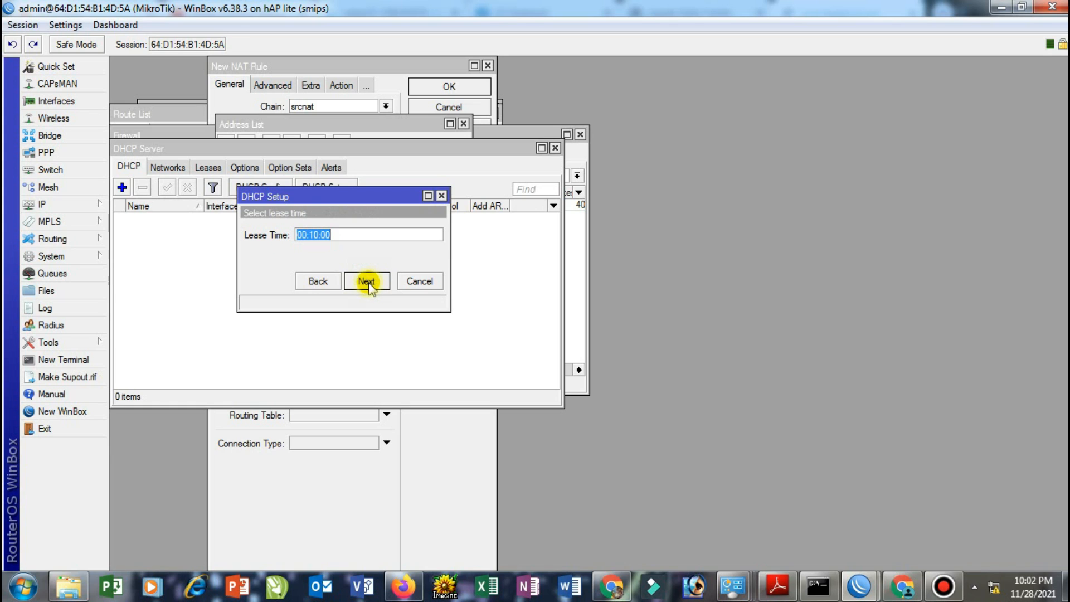
pyautogui.click(368, 282)
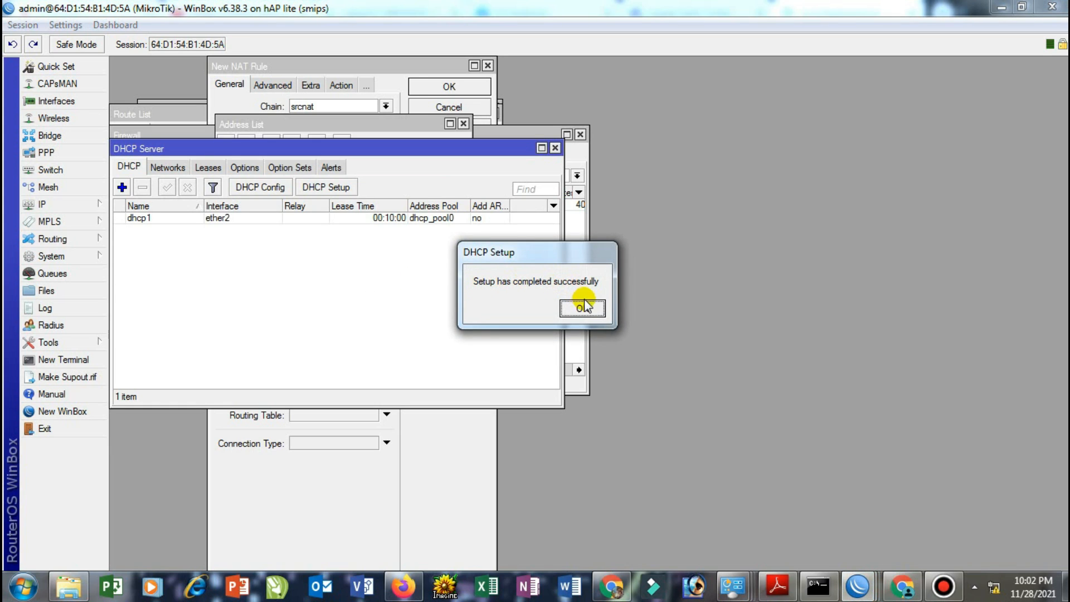
pyautogui.click(583, 306)
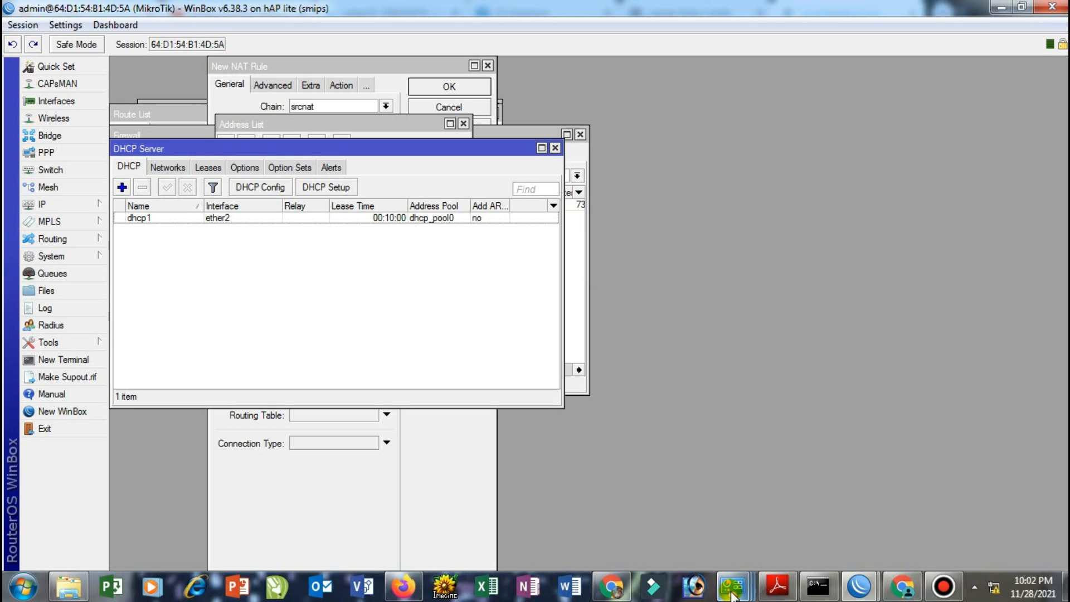
pyautogui.moveTo(731, 592)
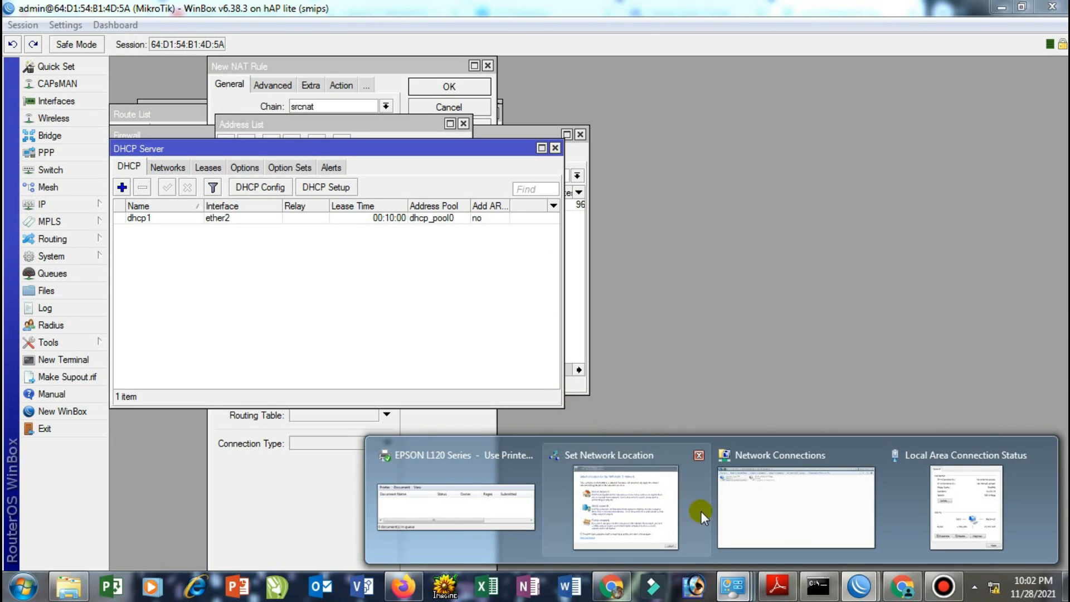
# Disable and then re-enable the Local Area Connection
pyautogui.click(735, 504)
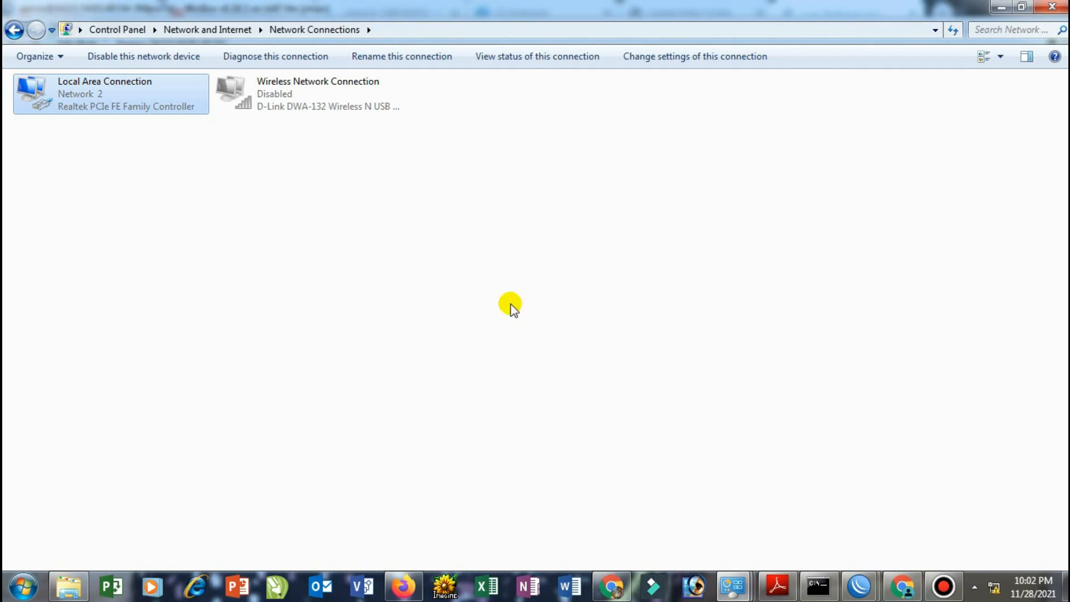
pyautogui.rightClick(108, 89)
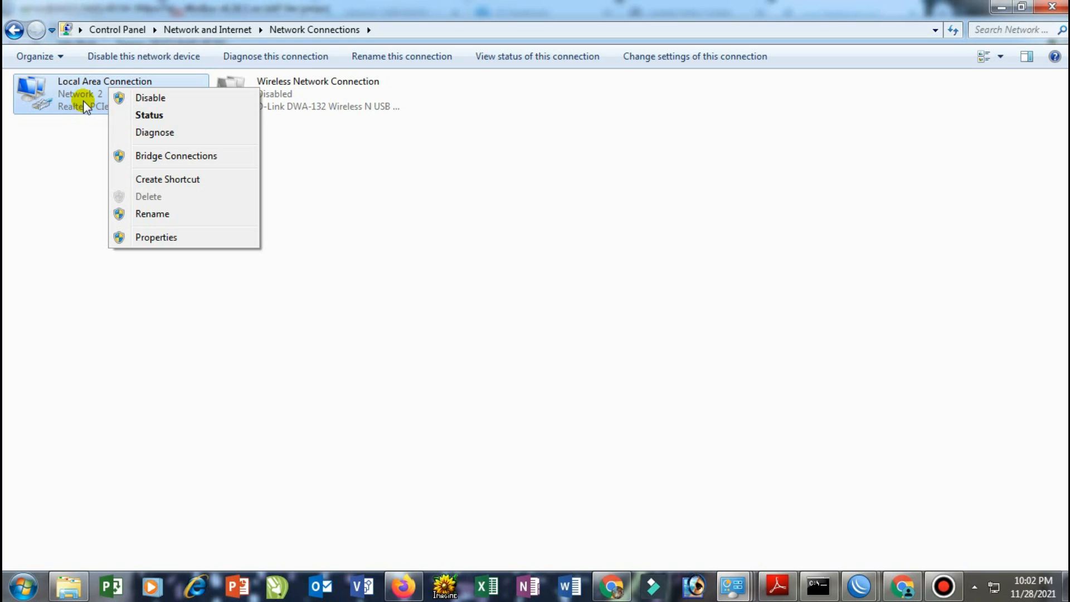
pyautogui.click(142, 95)
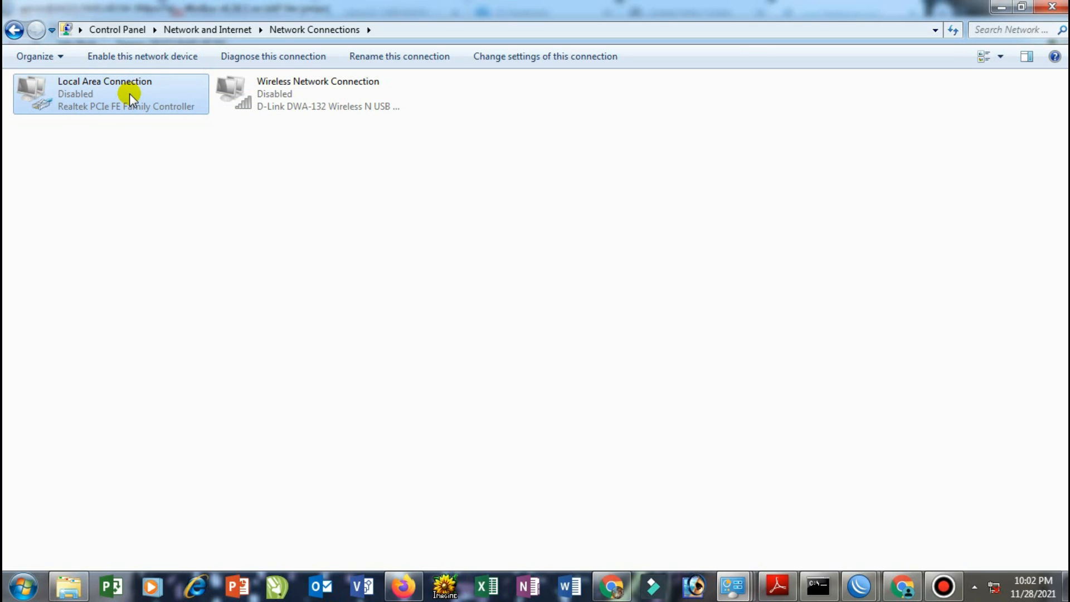
pyautogui.rightClick(129, 94)
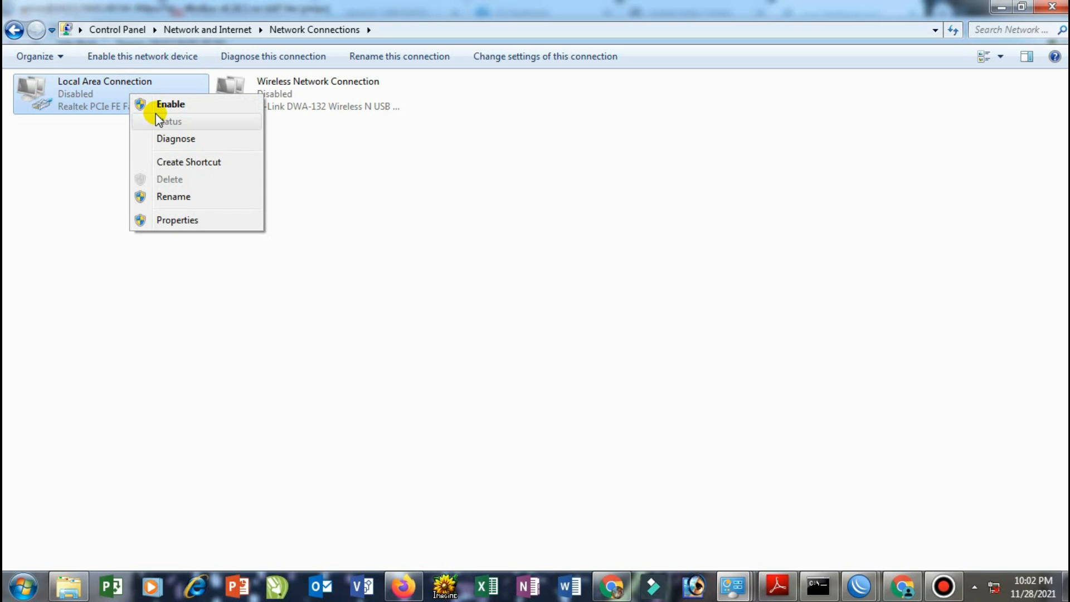
pyautogui.click(159, 106)
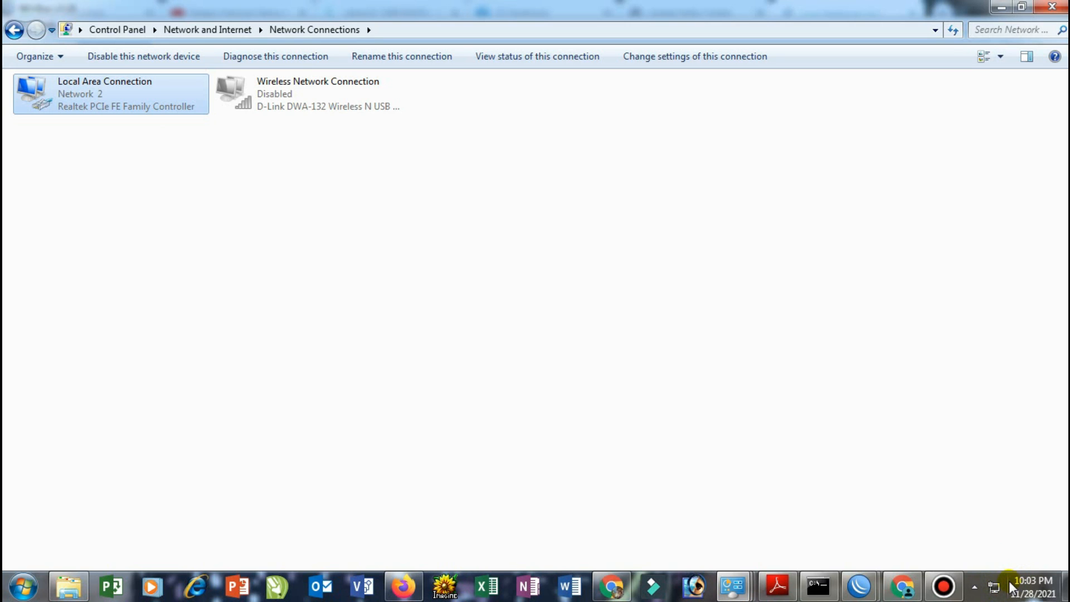
# Return to the facebook.com error tab in Chrome and reload it
pyautogui.click(899, 585)
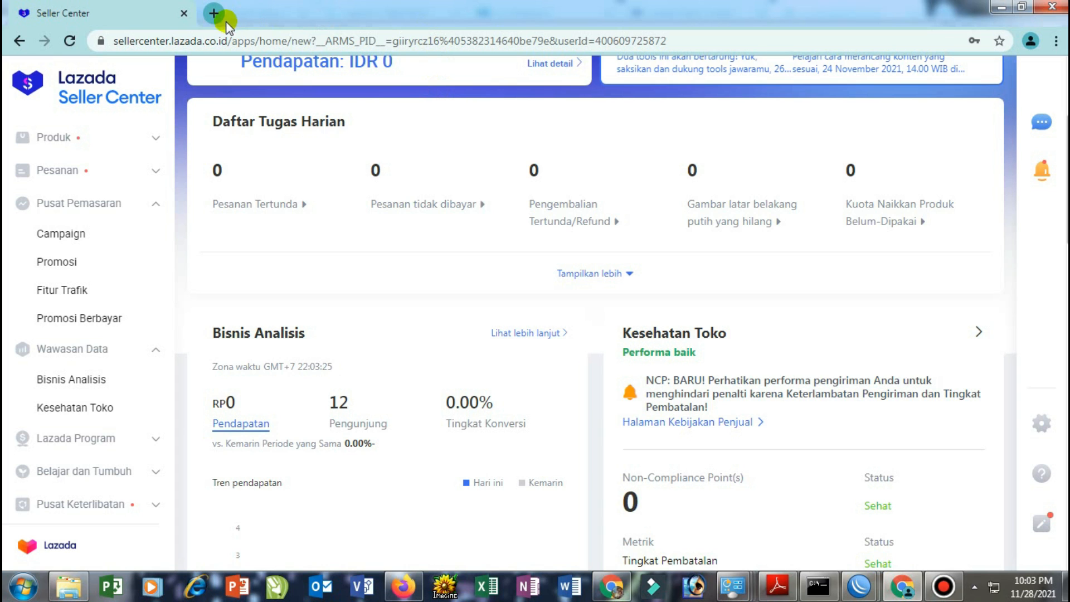
pyautogui.click(611, 585)
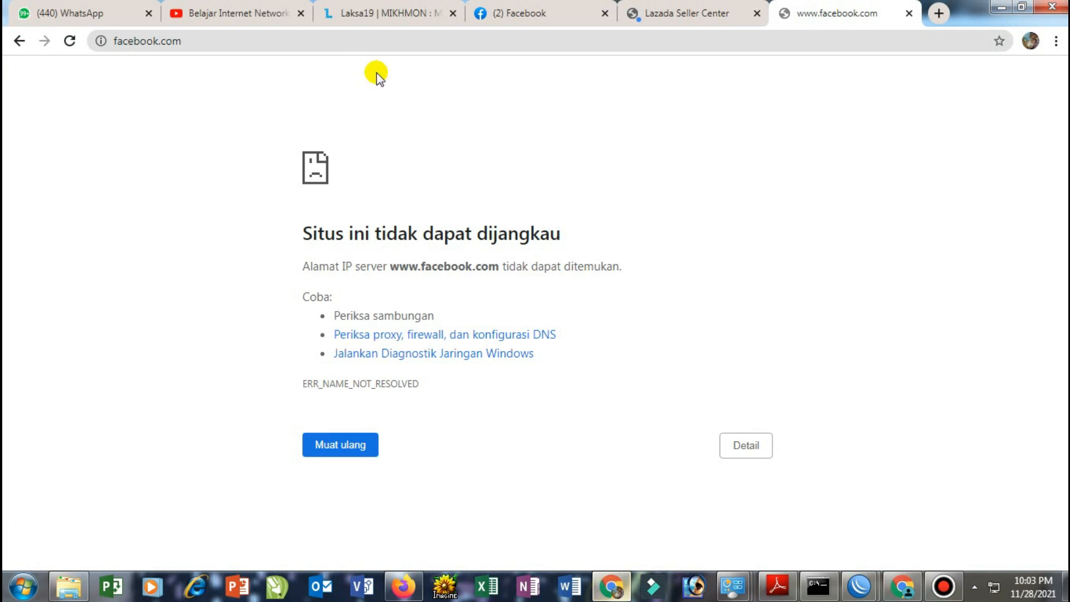
pyautogui.click(537, 9)
pyautogui.click(690, 7)
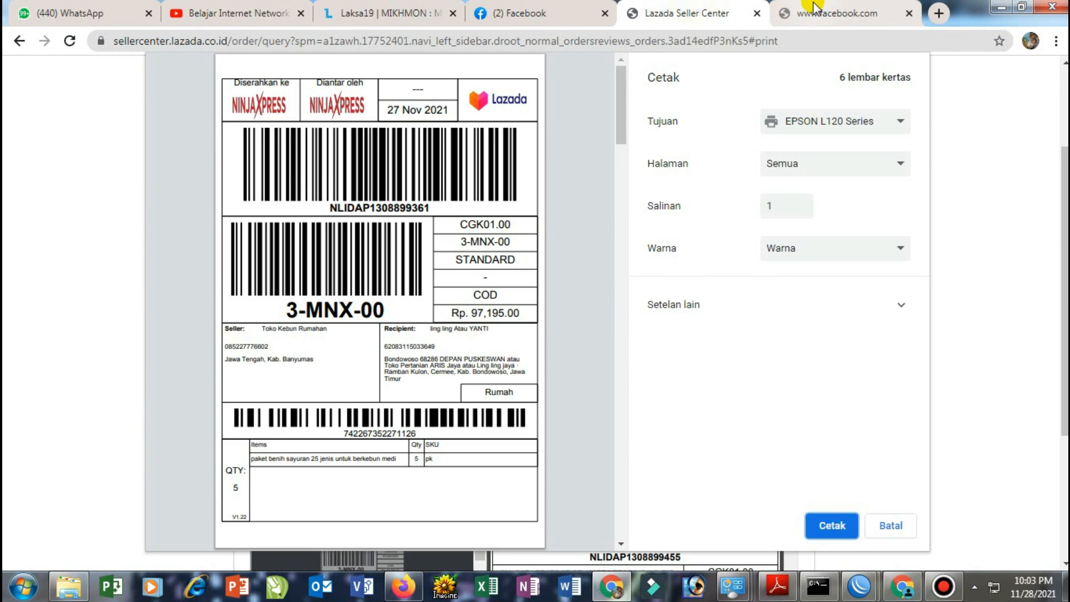
pyautogui.click(813, 7)
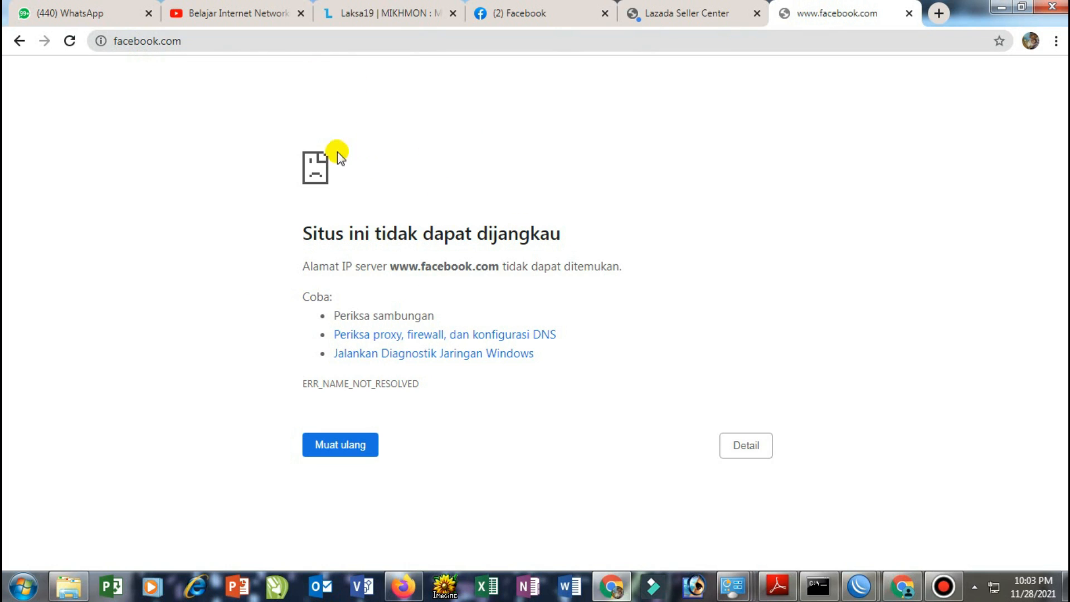
pyautogui.click(70, 44)
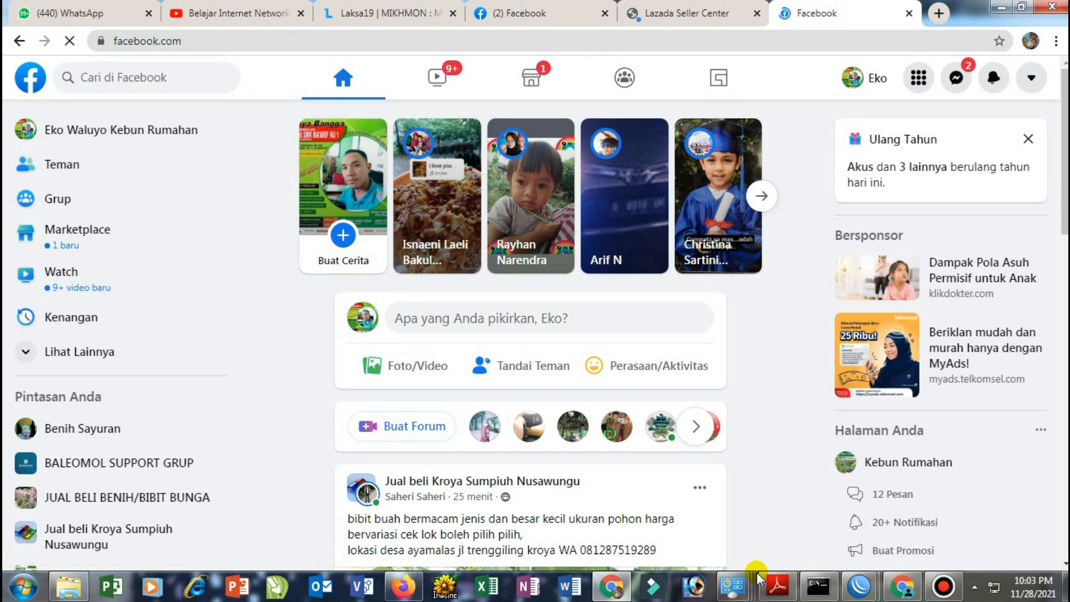
# View the Local Area Connection details showing DHCP address 192.168.10.254 from server 192.168.10.1
pyautogui.moveTo(732, 585)
pyautogui.click(866, 517)
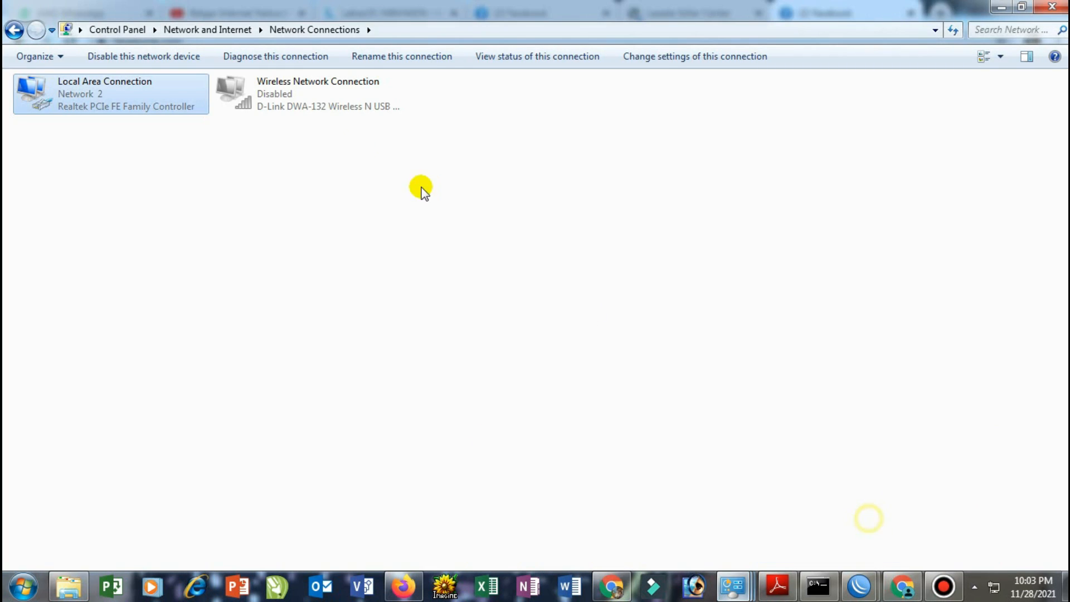
pyautogui.doubleClick(175, 106)
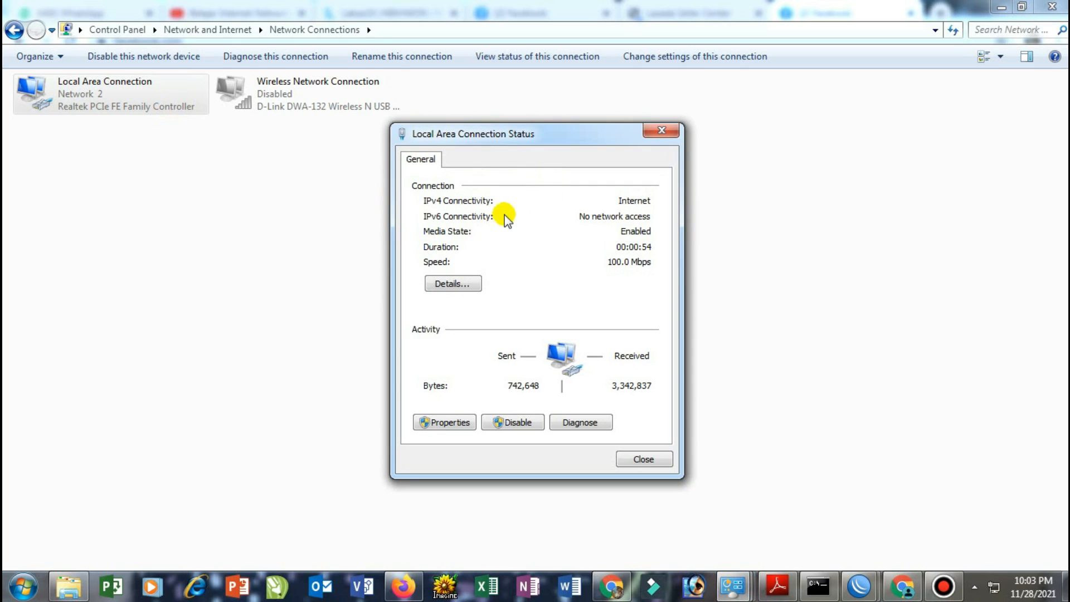
pyautogui.click(466, 284)
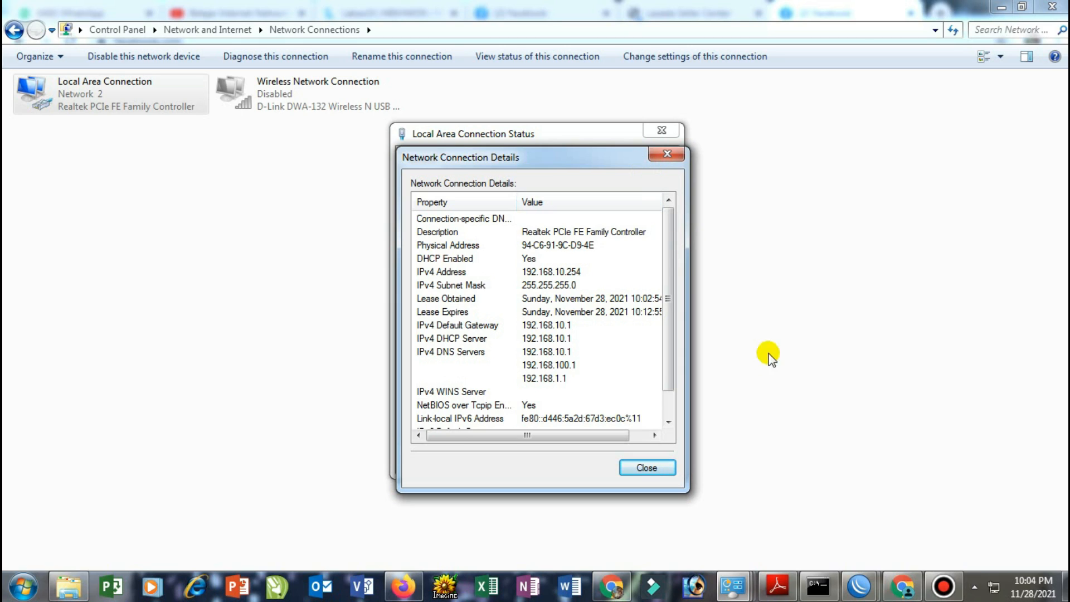
pyautogui.click(852, 588)
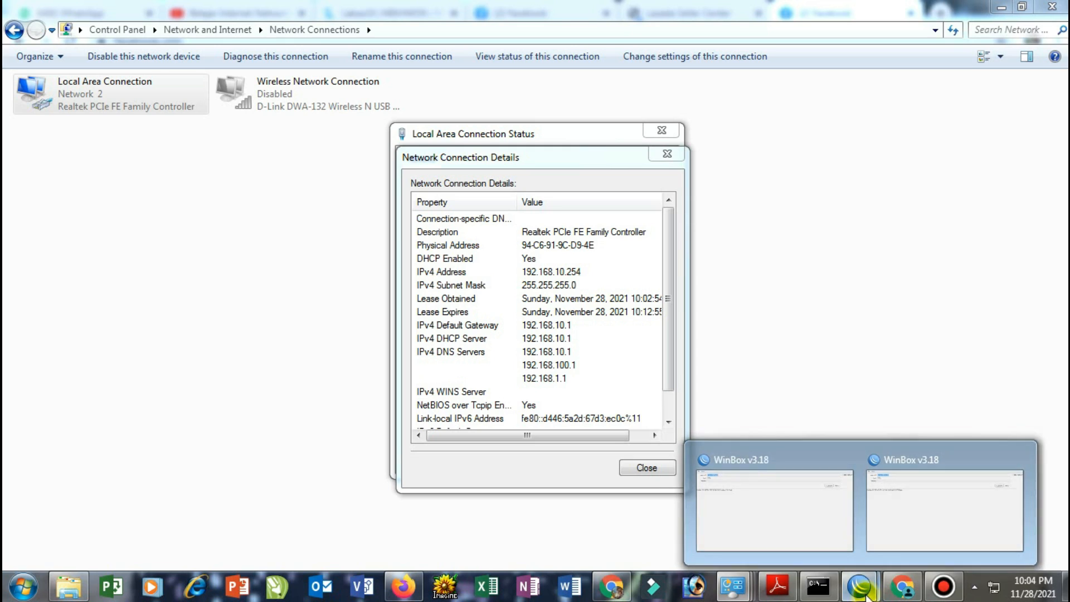
pyautogui.click(860, 592)
# Reconnect WinBox to the hAP lite router at 192.168.10.1 from a refreshed Neighbors list
pyautogui.click(856, 587)
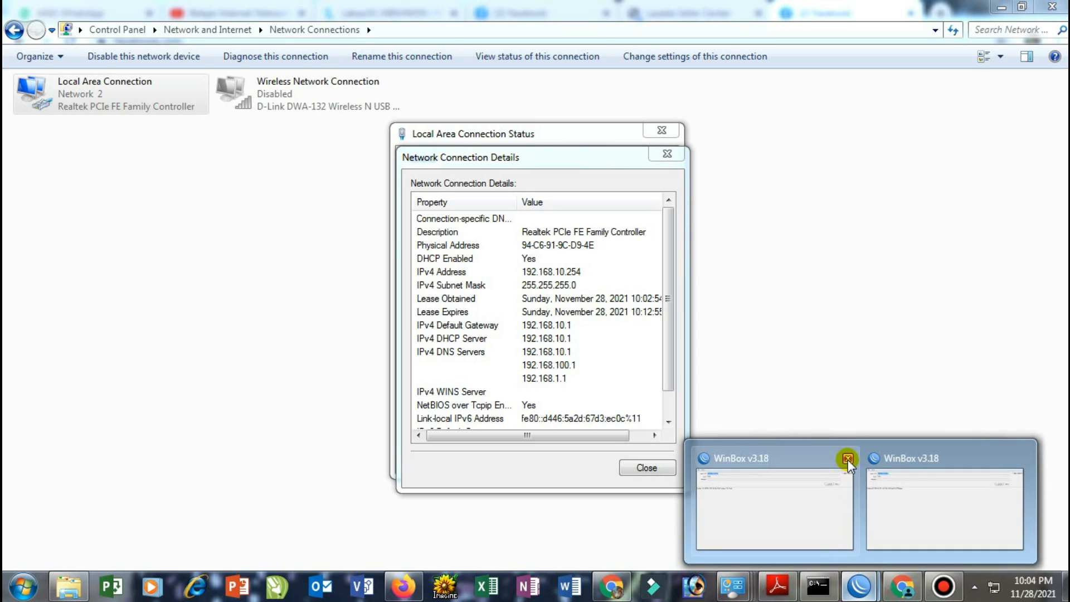
pyautogui.click(794, 502)
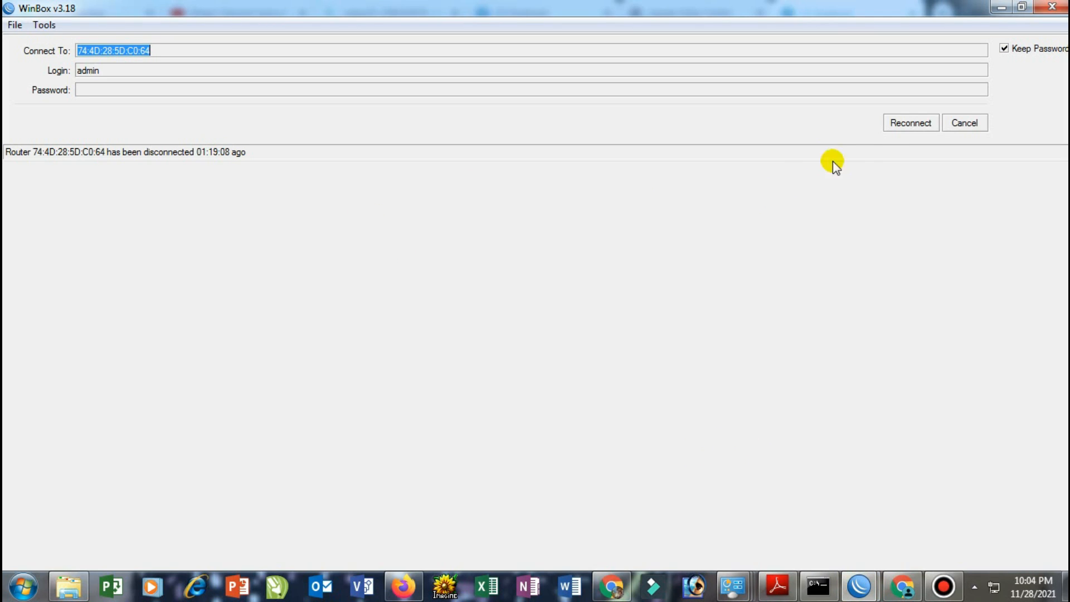
pyautogui.click(908, 121)
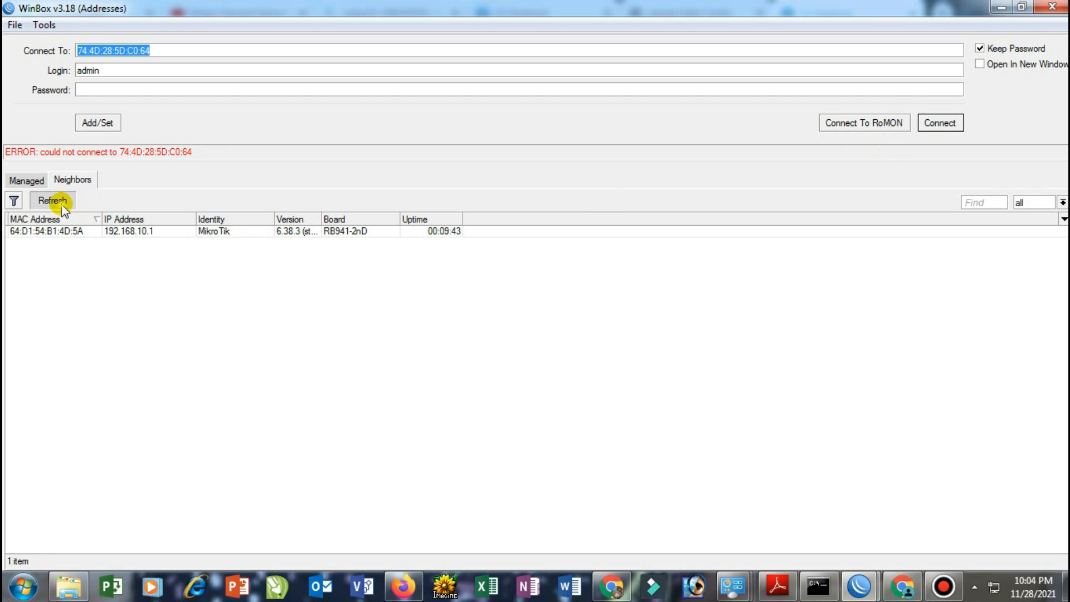
pyautogui.click(62, 203)
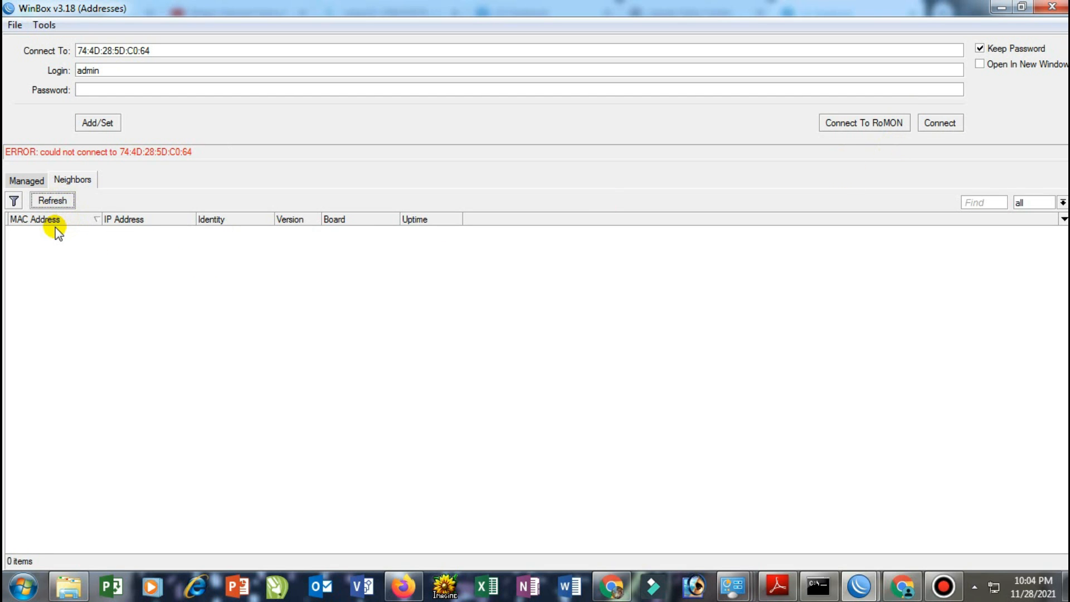
pyautogui.click(50, 231)
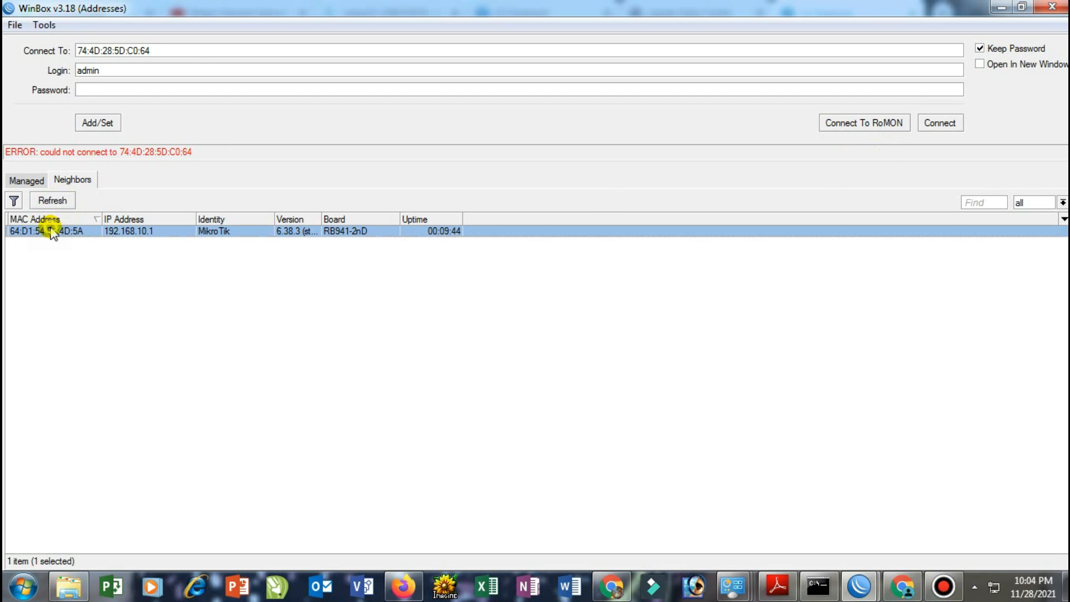
pyautogui.click(950, 125)
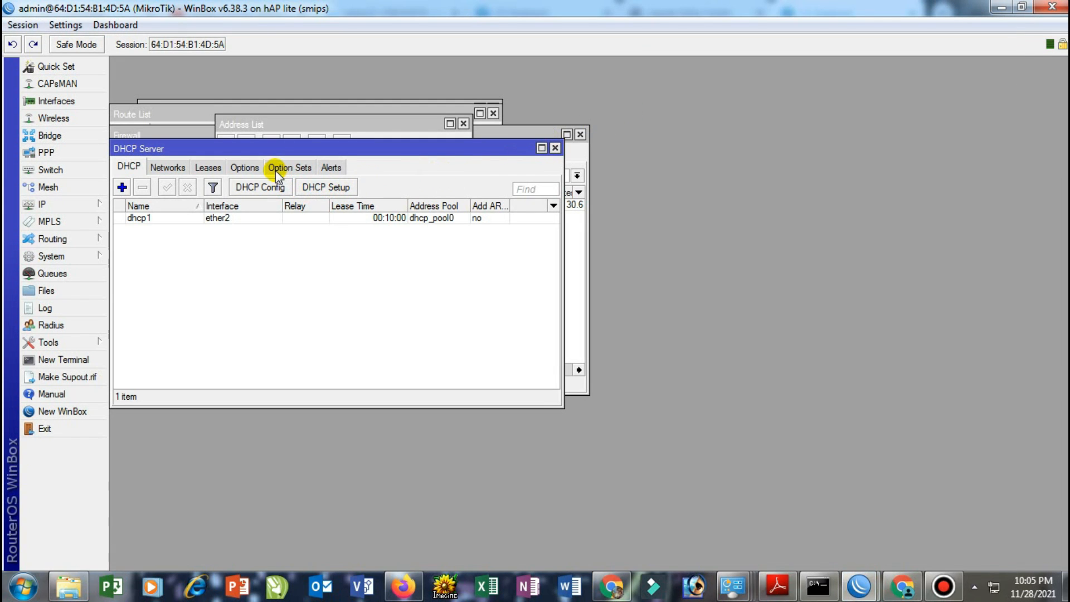
# Move the DHCP Server window aside and bring the Address List to the front
pyautogui.moveTo(275, 152); pyautogui.dragTo(446, 277)
pyautogui.click(342, 223)
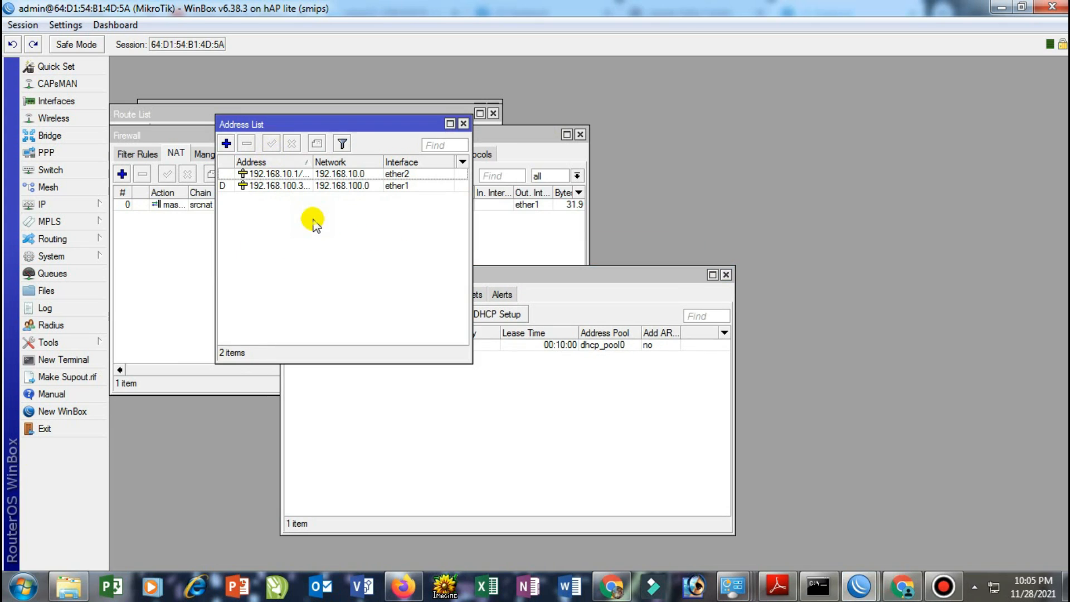
pyautogui.moveTo(352, 128); pyautogui.dragTo(365, 193)
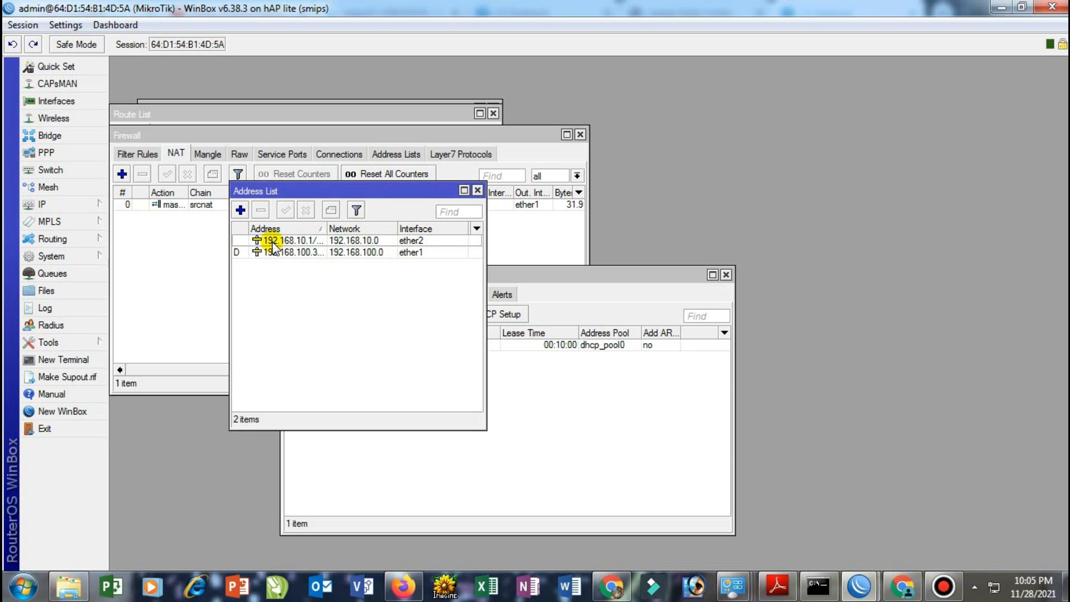
# Add the address 192.168.20.1/24 on interface wlan1 and apply it
pyautogui.click(240, 210)
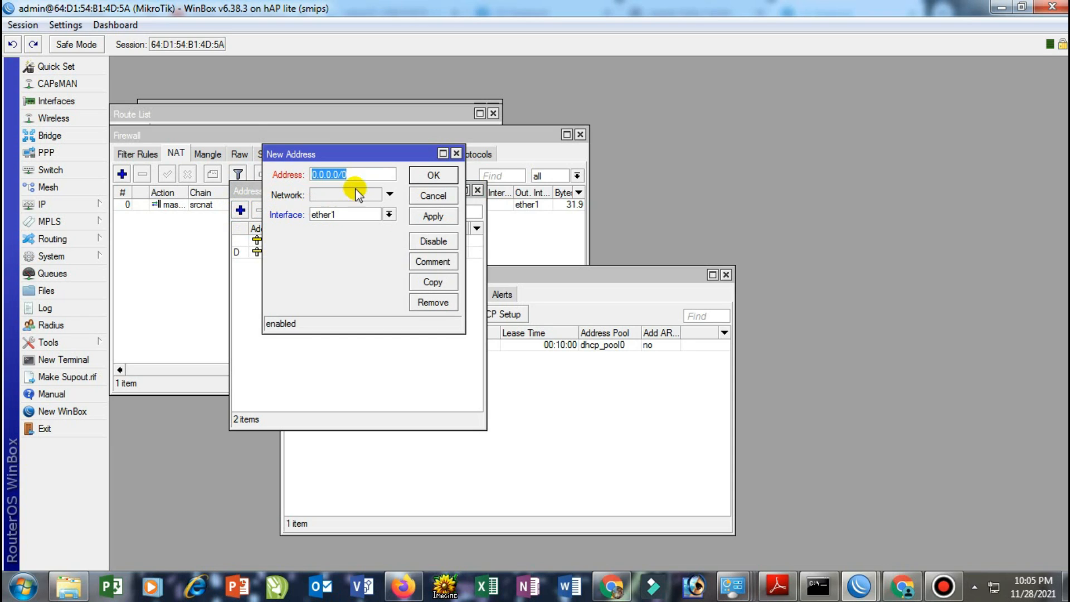
pyautogui.moveTo(340, 176); pyautogui.dragTo(306, 168)
pyautogui.write('19')
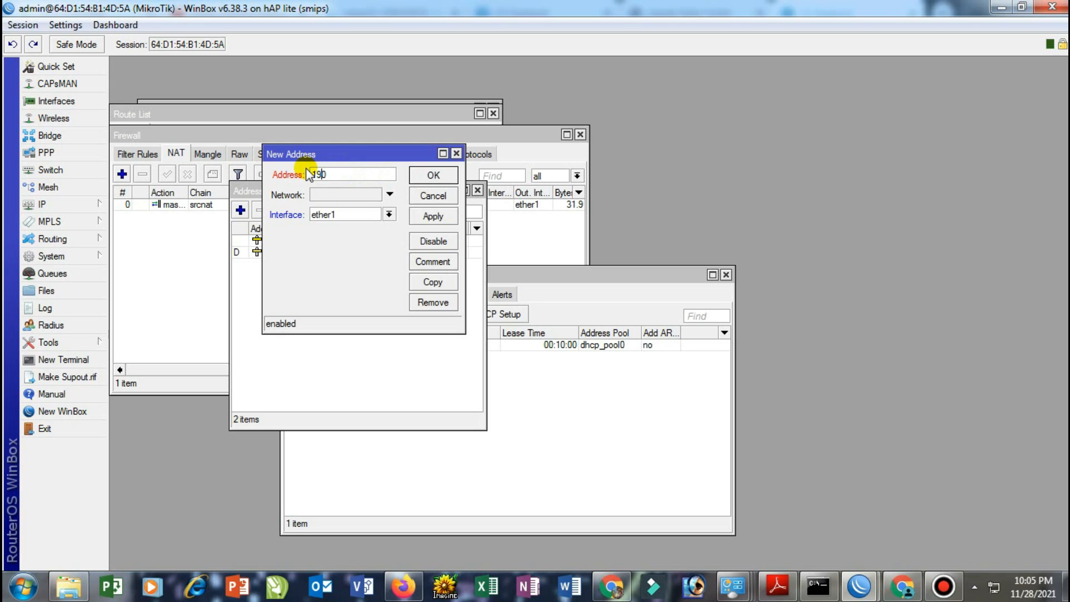
pyautogui.write('2.168.20.1/24')
pyautogui.press('Delete')
pyautogui.click(324, 215)
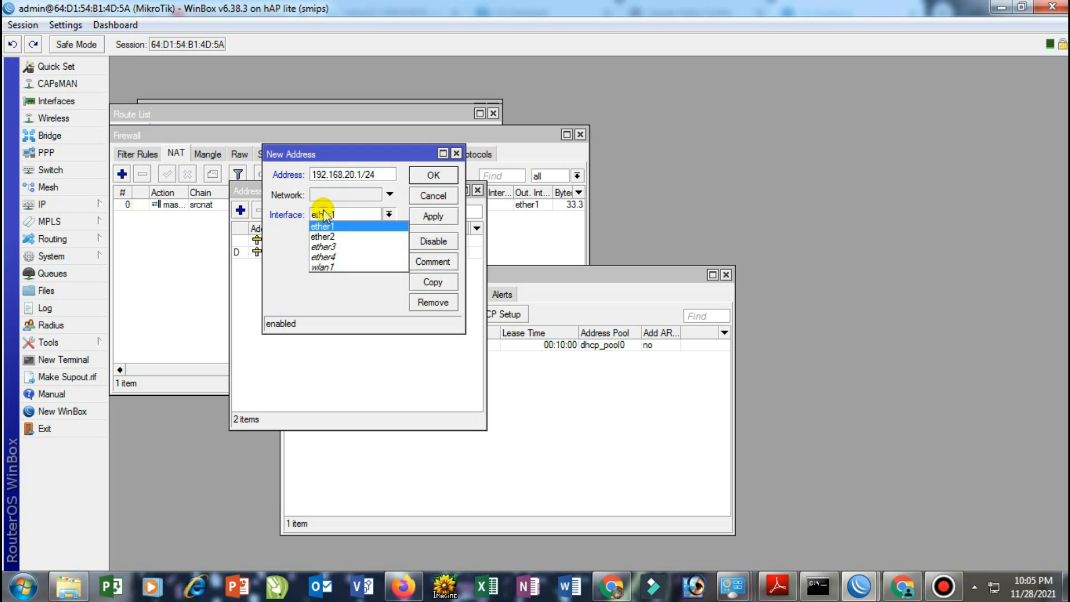
pyautogui.click(337, 267)
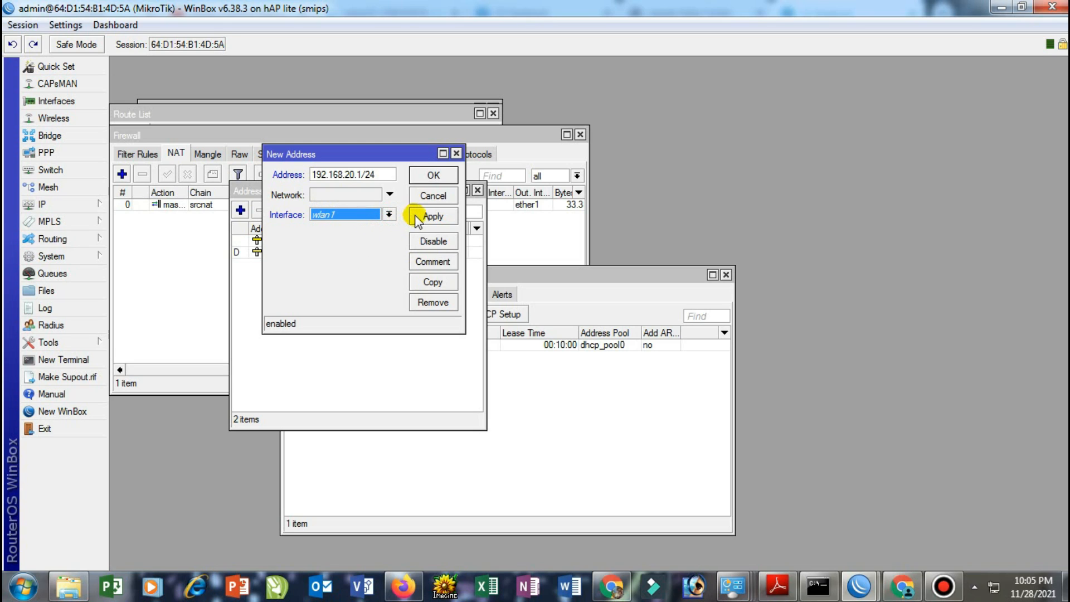
pyautogui.click(429, 223)
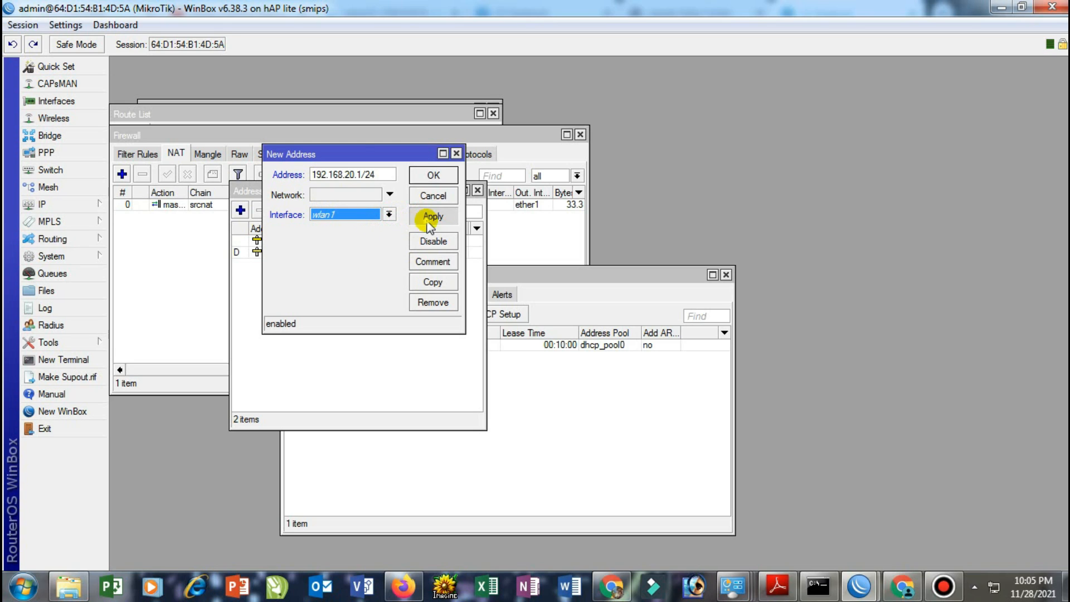
pyautogui.click(435, 176)
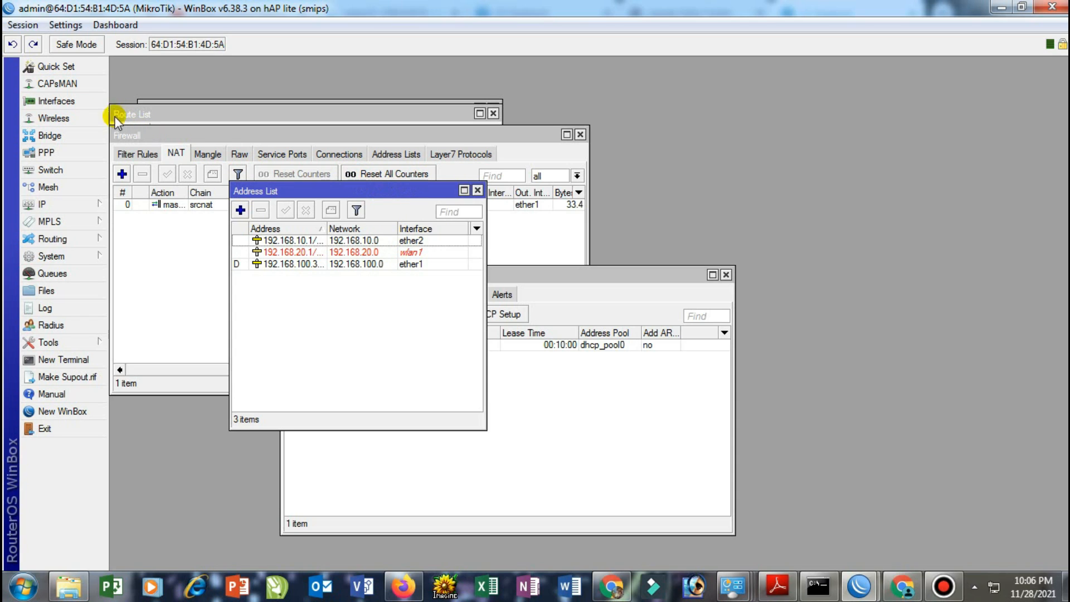
# Enable the disabled wlan1 interface in the Wireless interfaces list
pyautogui.click(55, 119)
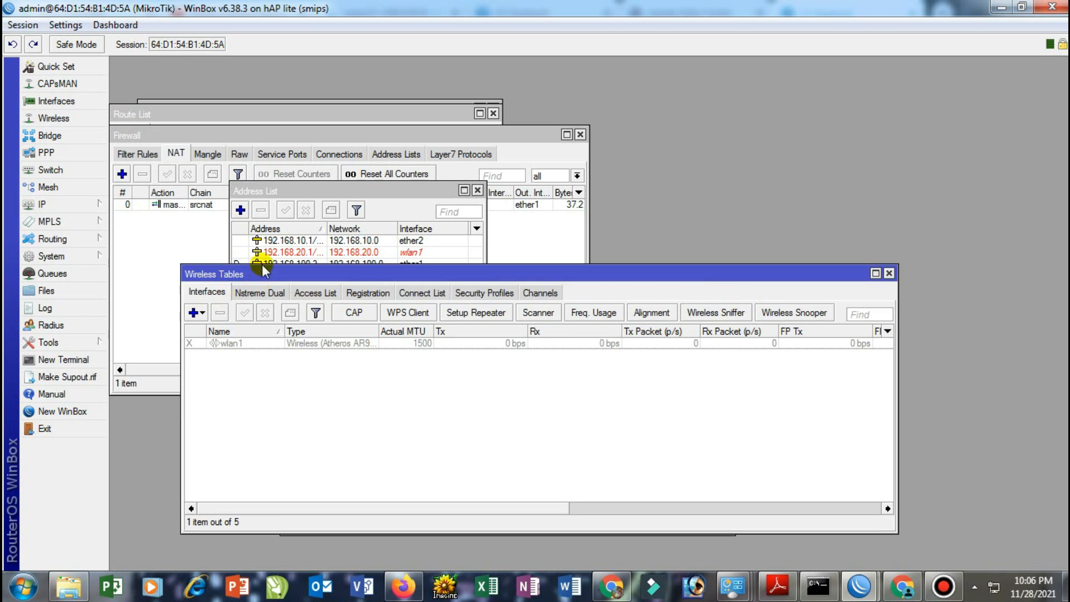
pyautogui.click(241, 344)
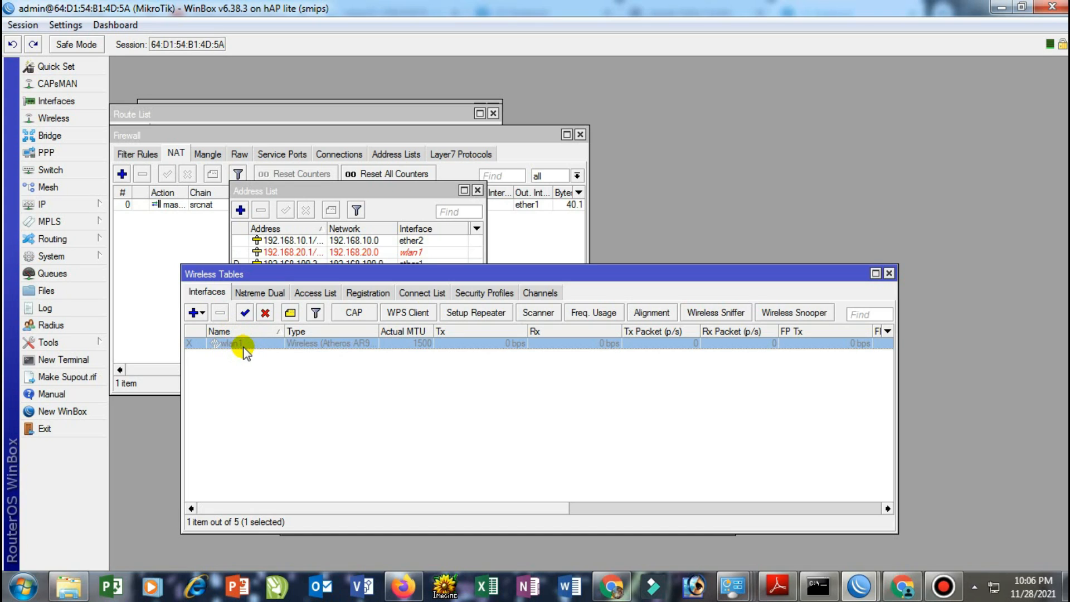
pyautogui.click(244, 313)
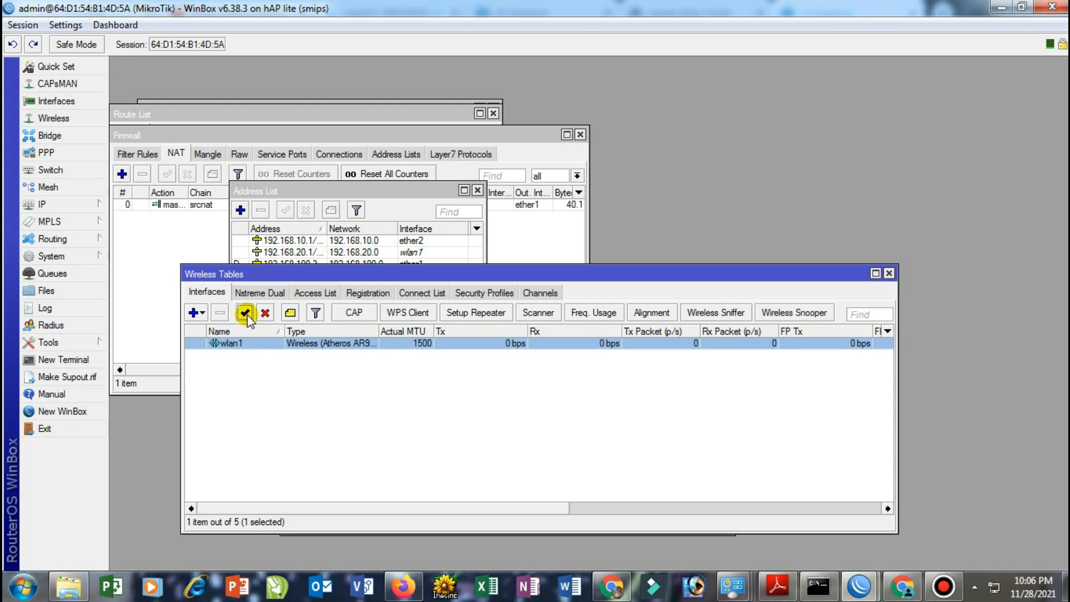
# Set wlan1 to ap bridge mode with SSID 'HOTSPOT EKO' and apply the settings
pyautogui.doubleClick(228, 342)
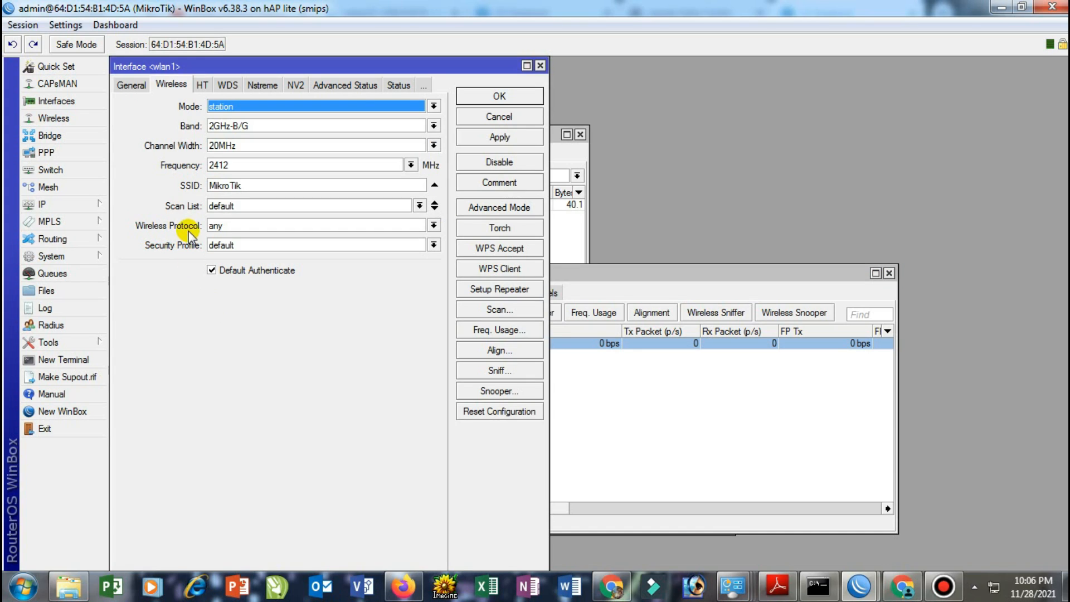
pyautogui.click(238, 107)
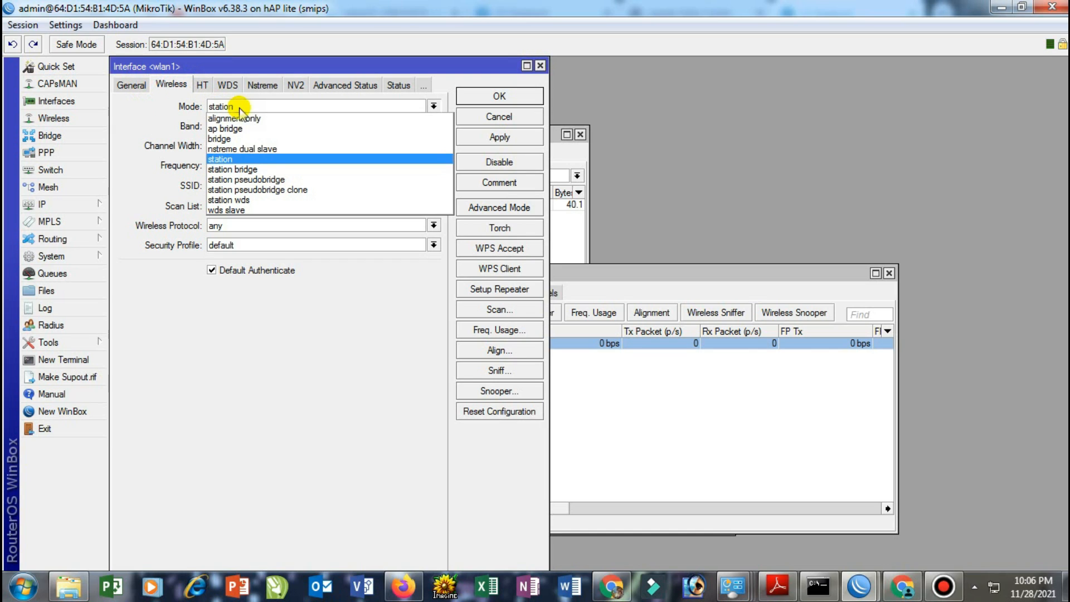
pyautogui.click(247, 129)
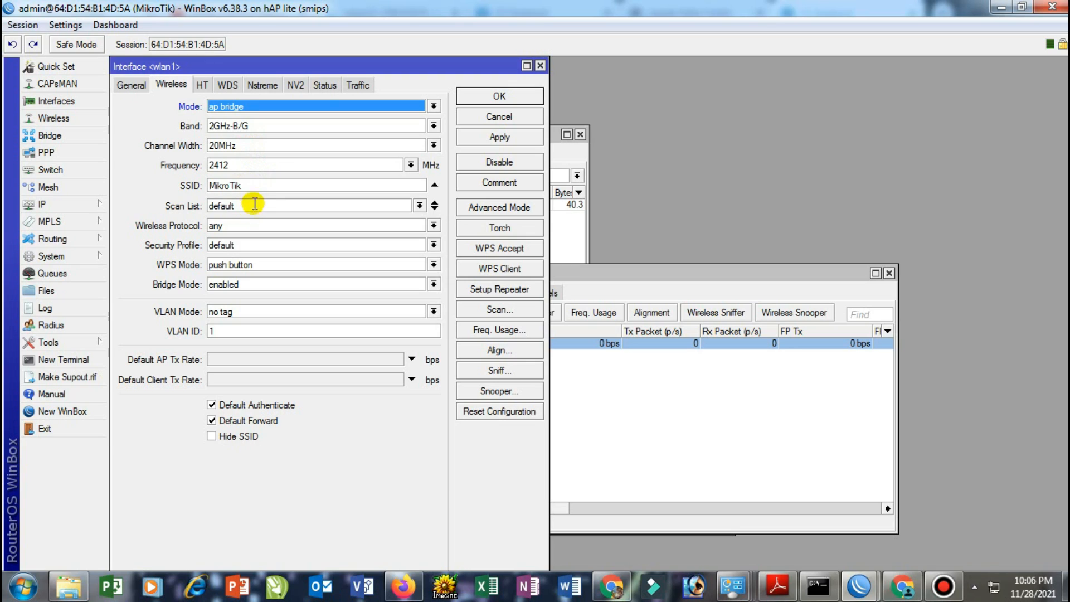
pyautogui.moveTo(261, 190); pyautogui.dragTo(207, 187)
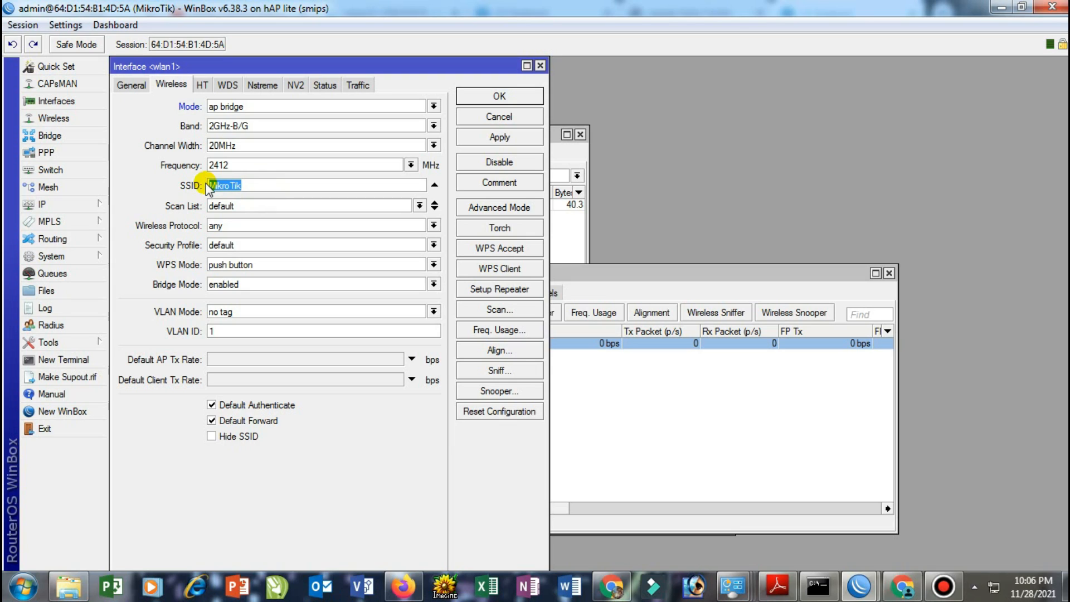
pyautogui.write('HOTSPOT EKO')
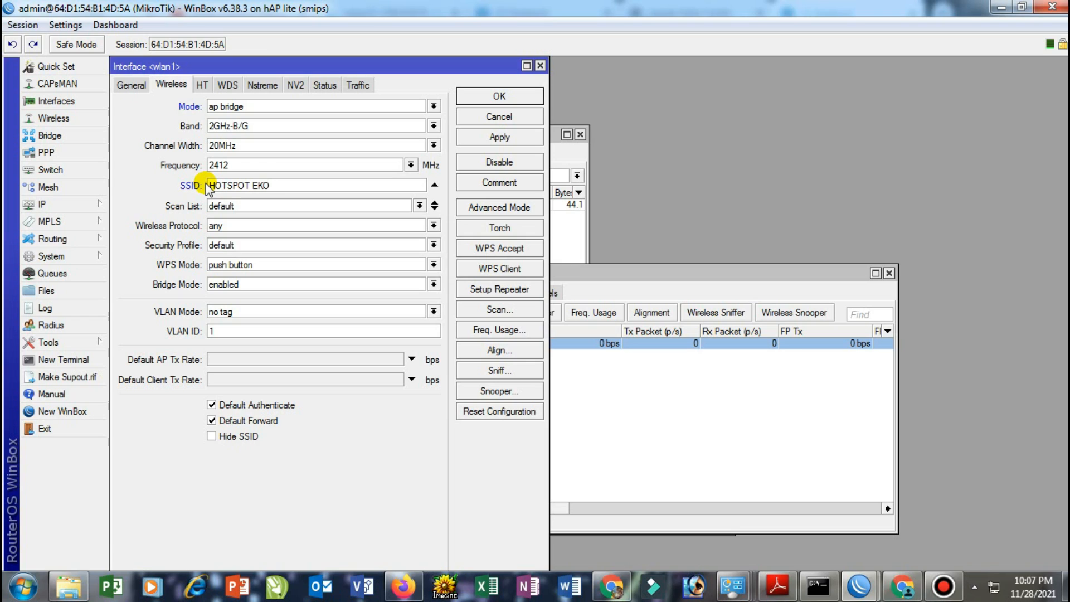
pyautogui.click(206, 227)
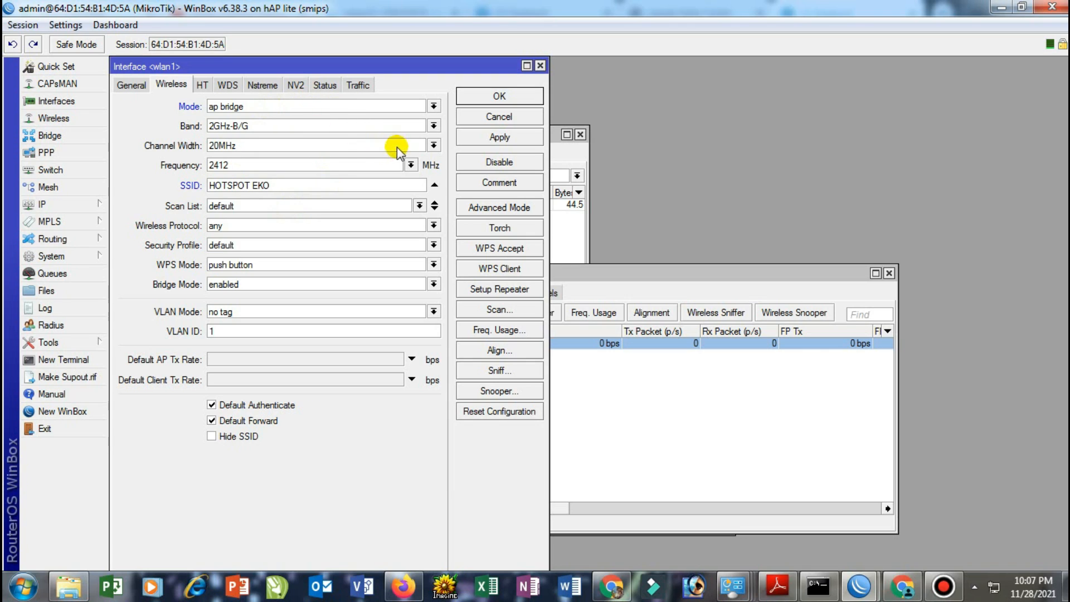
pyautogui.click(501, 138)
pyautogui.click(499, 96)
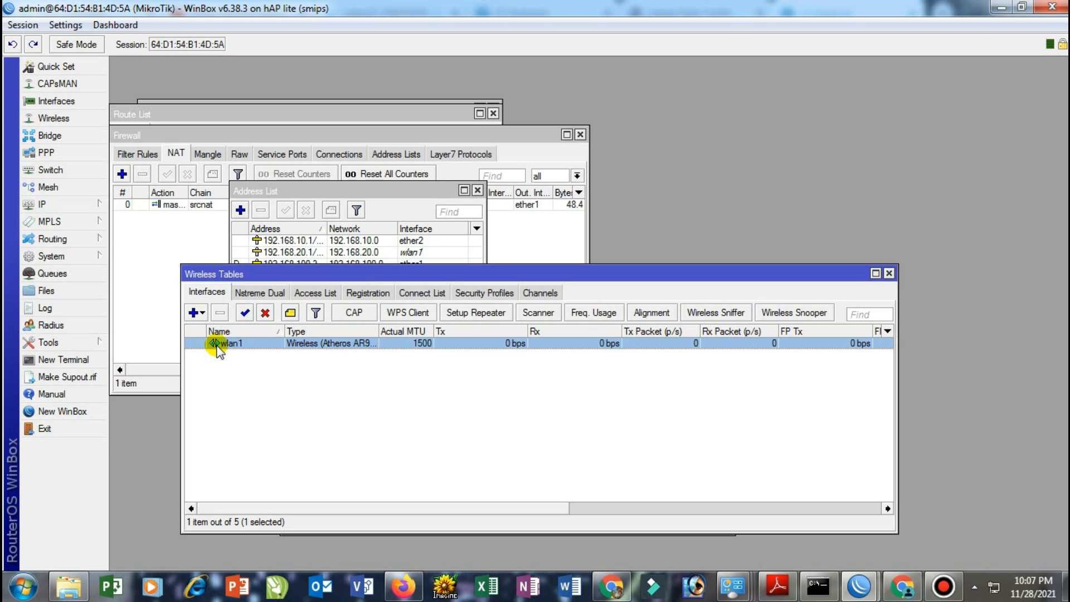
# Start Hotspot Setup from IP > Hotspot with wlan1 as the hotspot interface
pyautogui.click(65, 205)
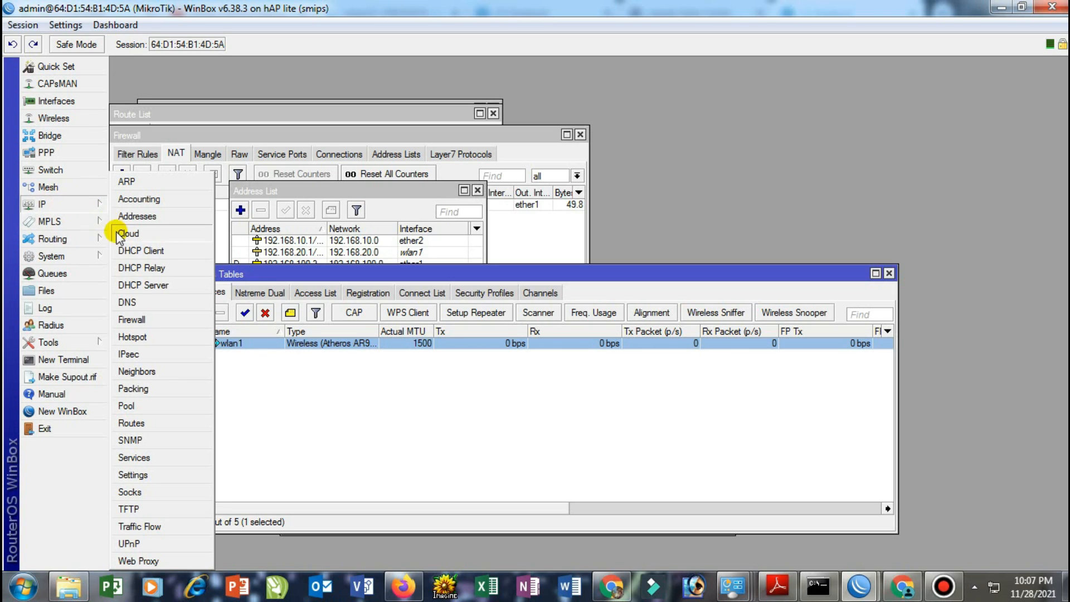
pyautogui.click(137, 336)
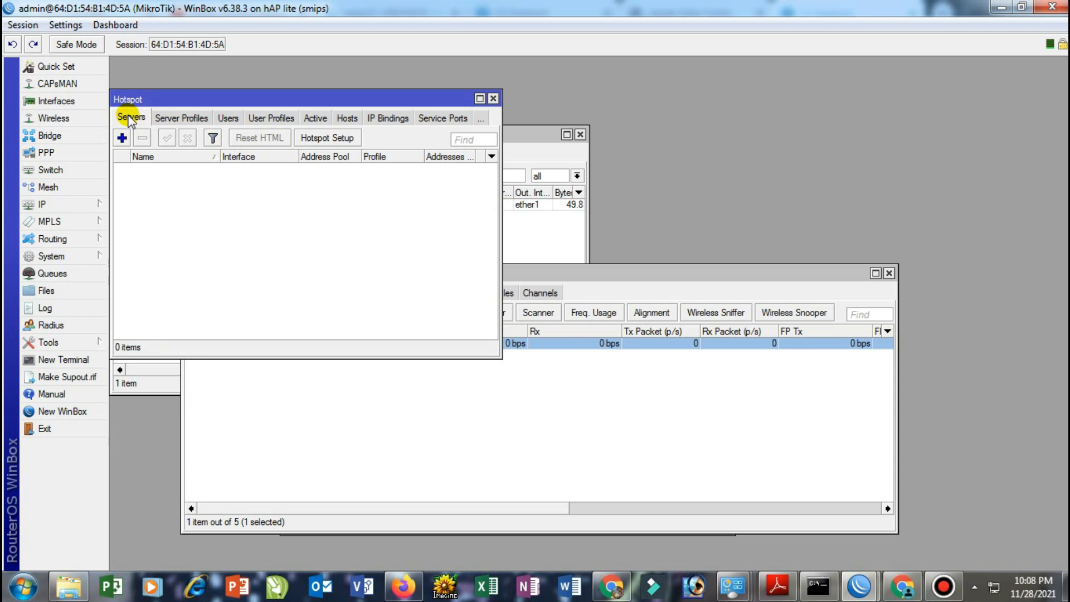
pyautogui.click(330, 138)
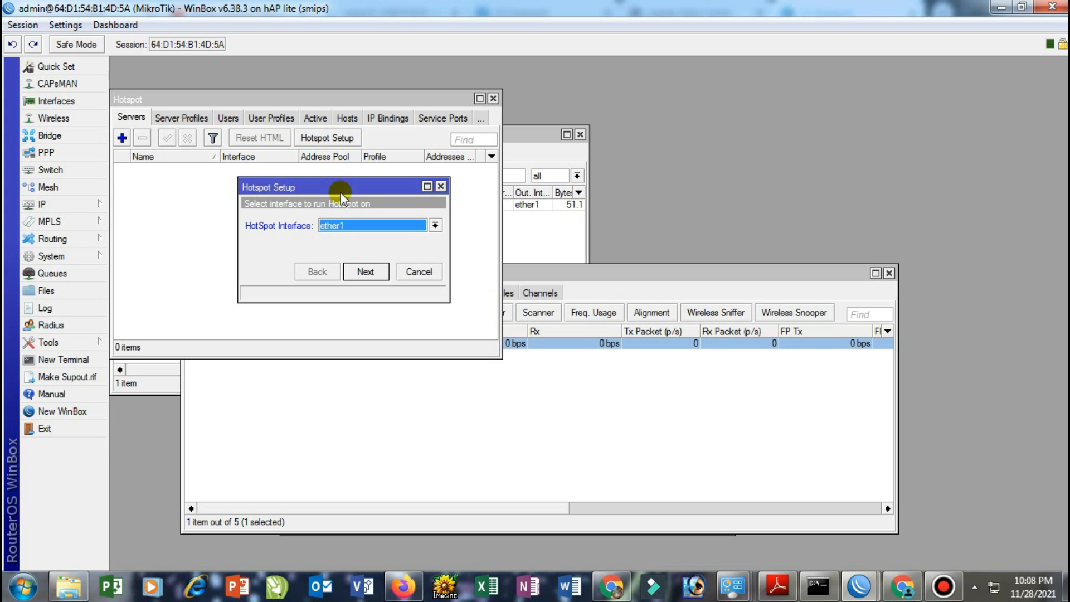
pyautogui.click(344, 227)
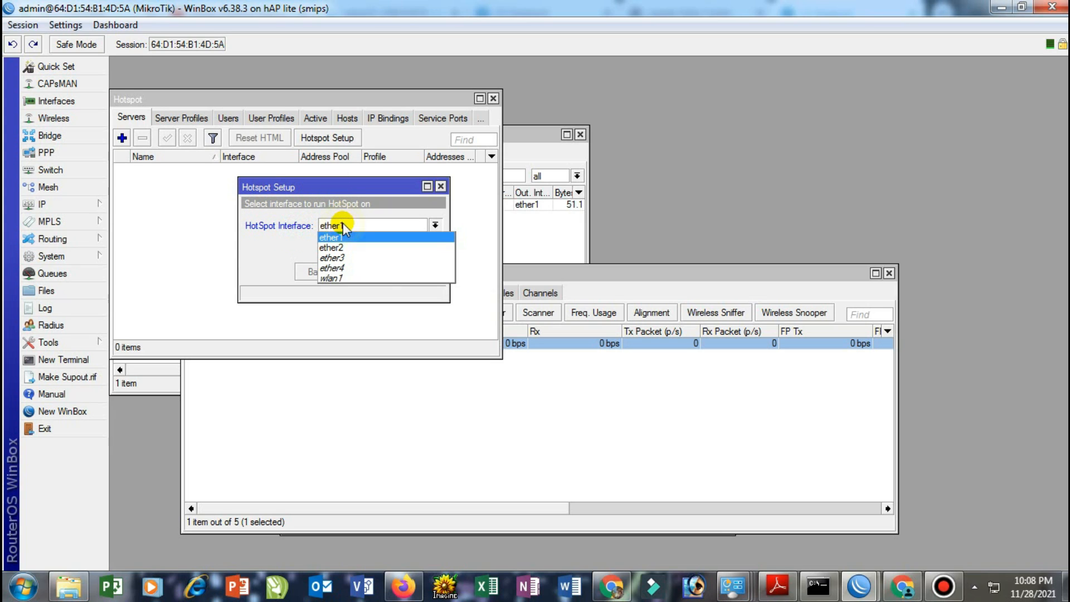
pyautogui.click(347, 278)
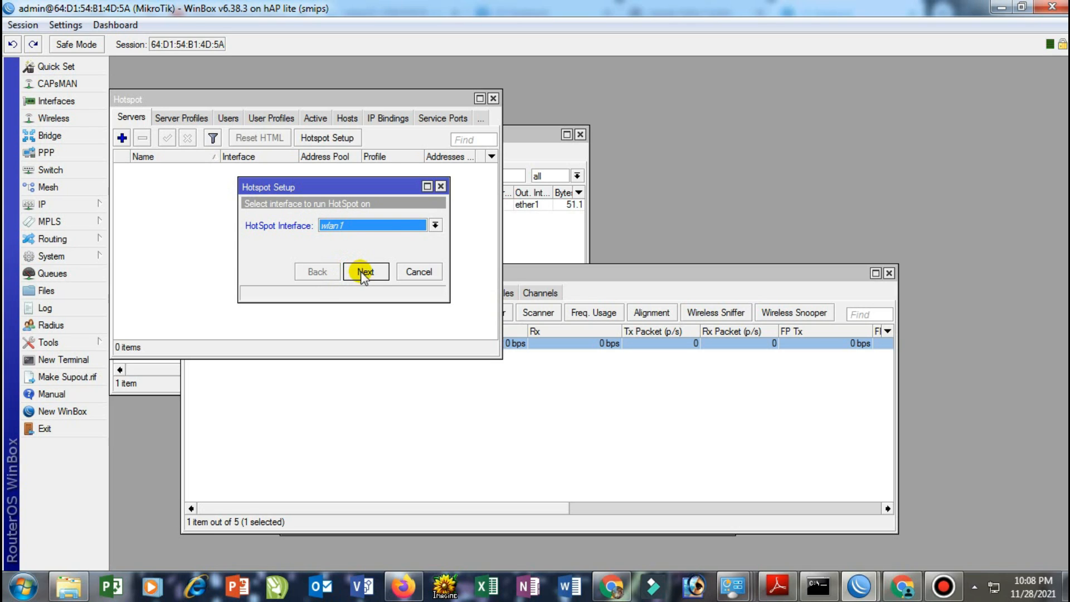
pyautogui.click(359, 271)
# Accept local address 192.168.20.1/24, the suggested pool, no certificate, no SMTP, default DNS
pyautogui.click(363, 272)
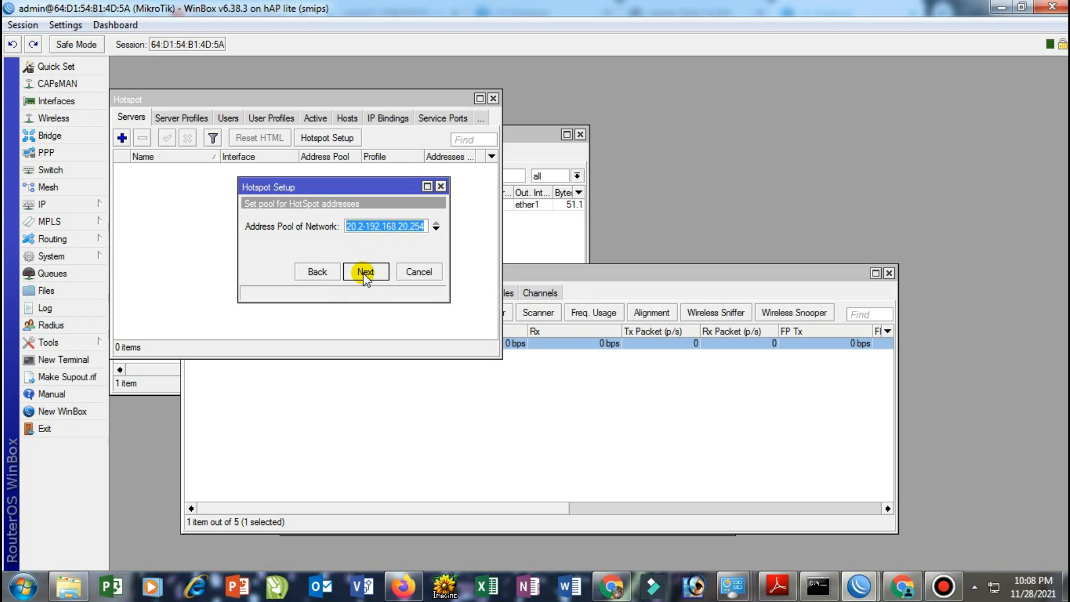
pyautogui.click(363, 273)
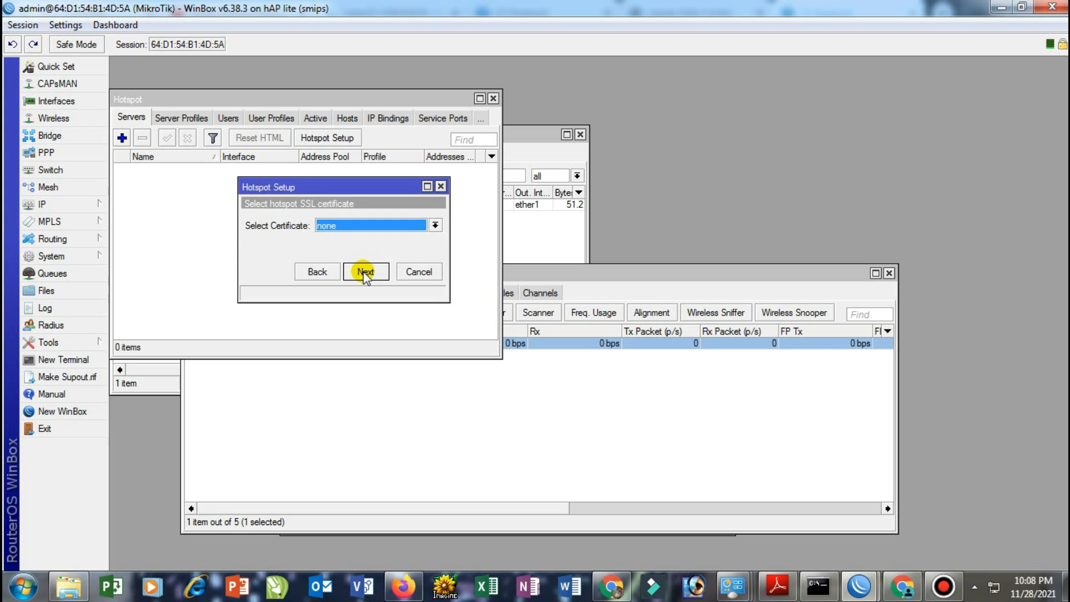
pyautogui.click(365, 272)
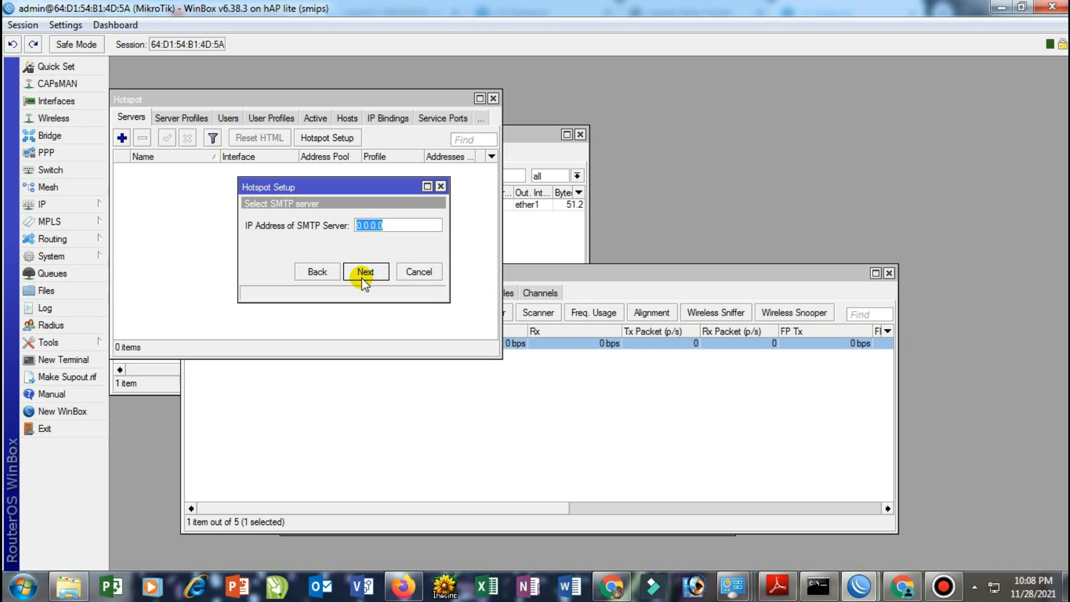
pyautogui.click(364, 272)
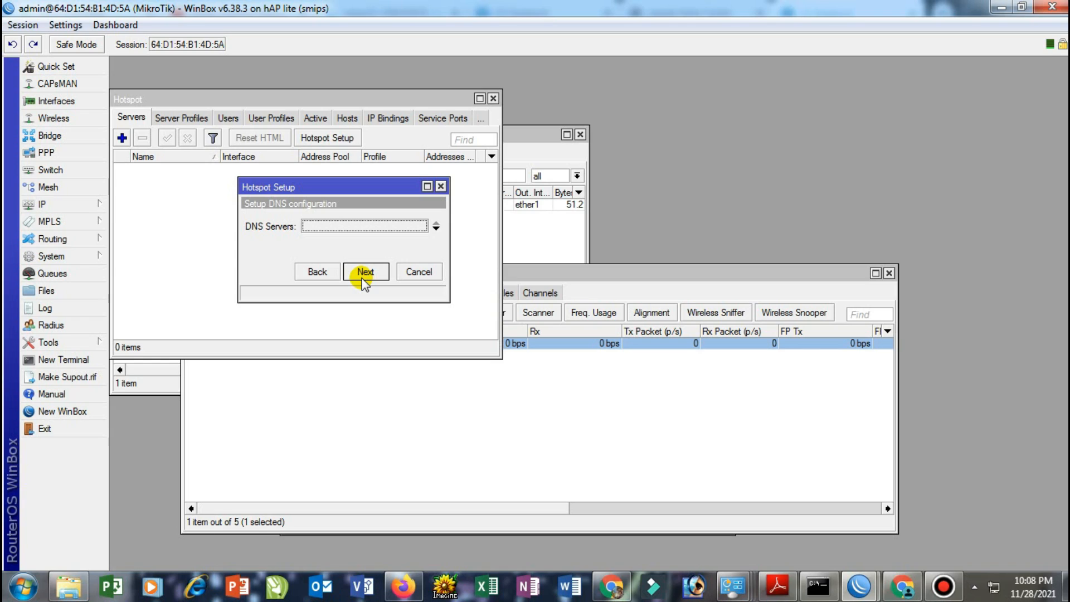
pyautogui.click(365, 273)
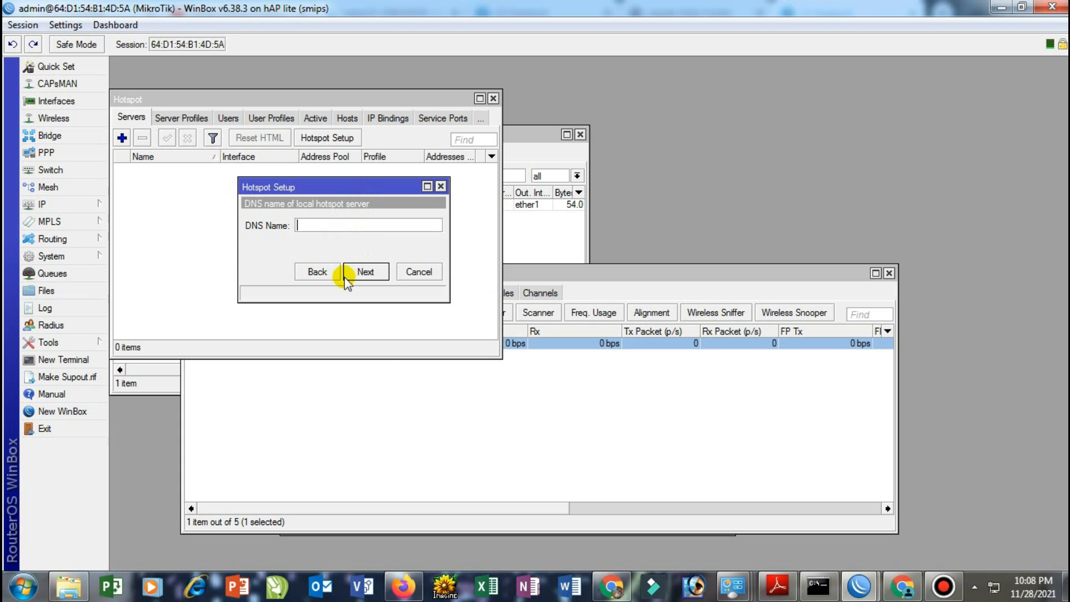
pyautogui.click(611, 585)
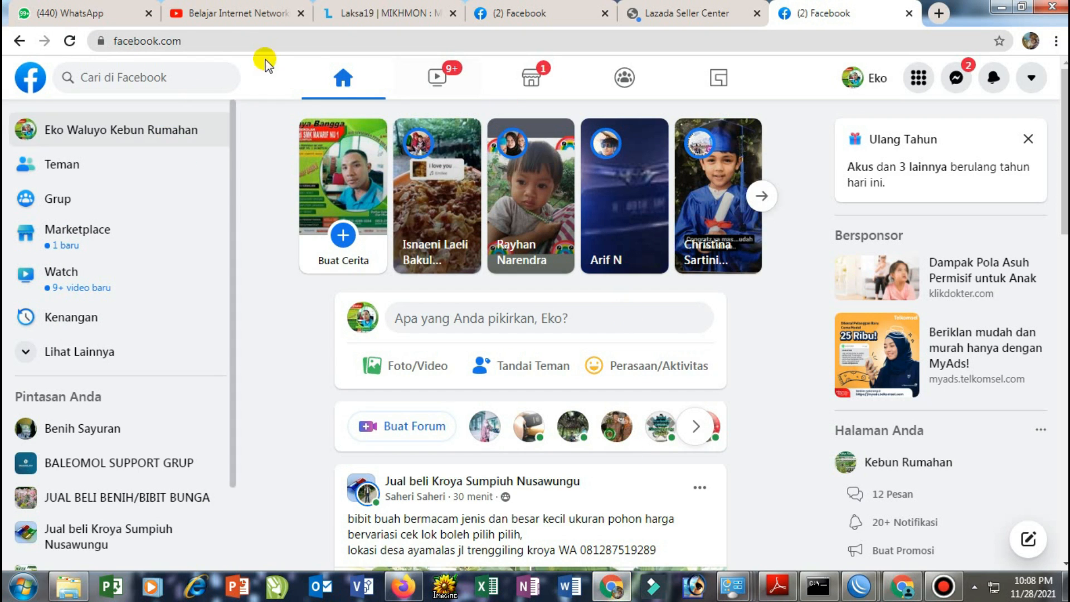
pyautogui.click(657, 11)
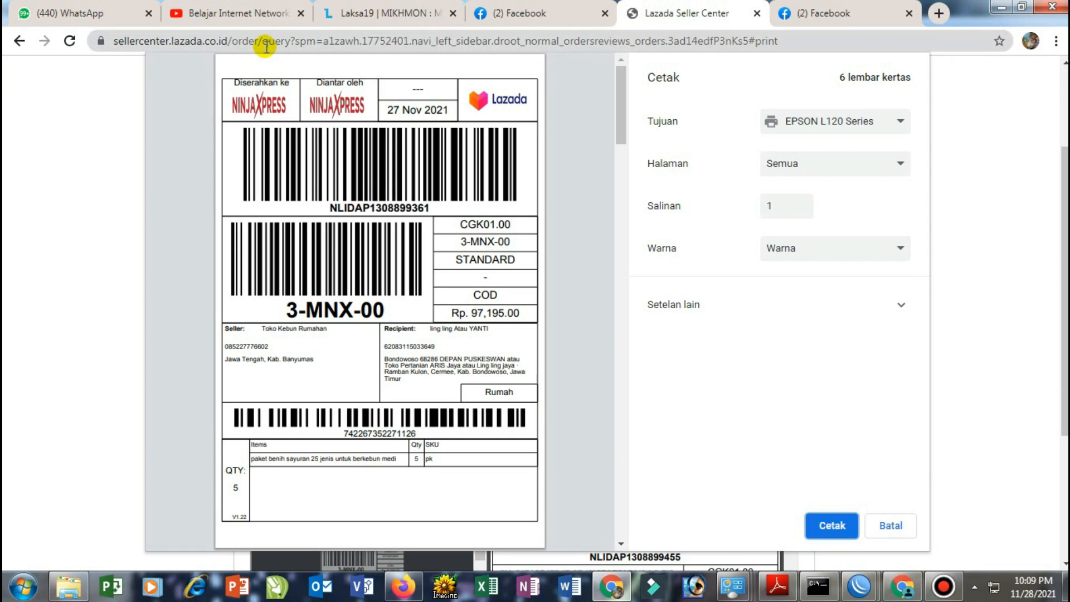
pyautogui.click(939, 12)
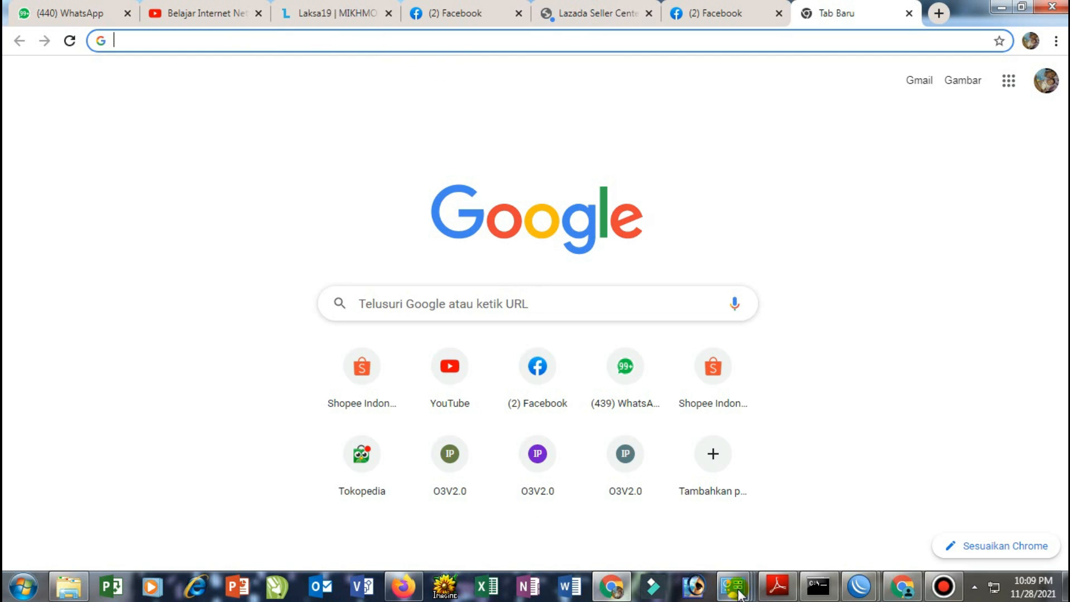
pyautogui.click(859, 585)
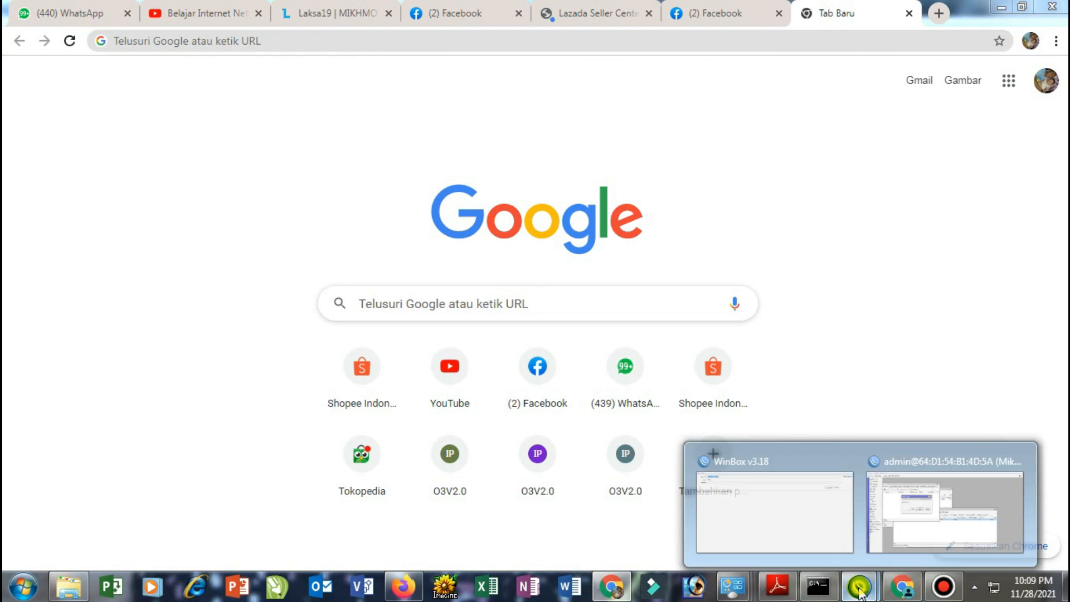
pyautogui.click(881, 541)
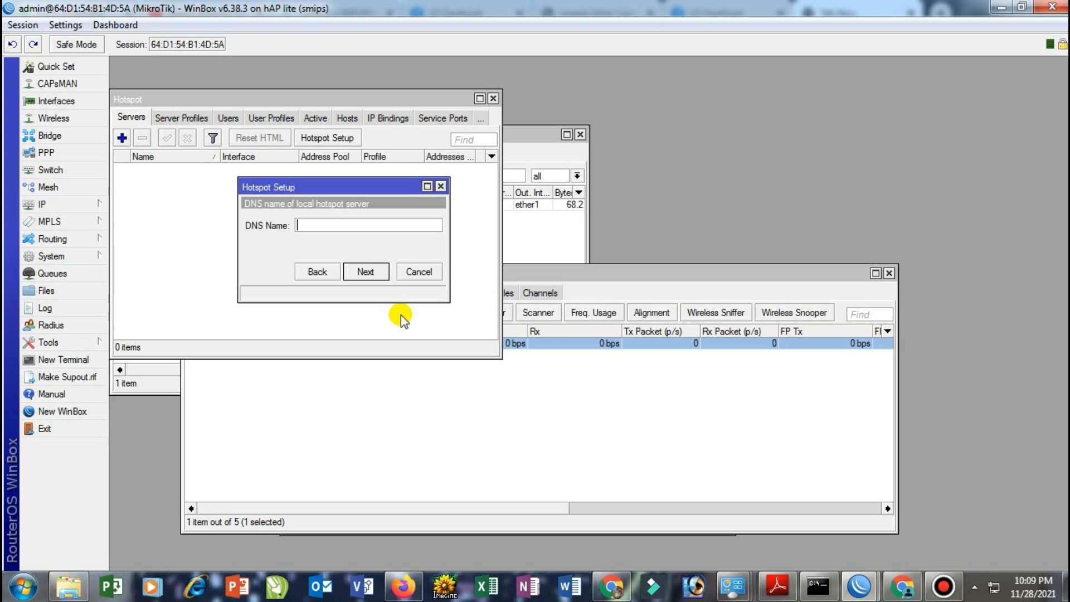
# Set the hotspot DNS name to waluyo.net, give the hotspot user a password, and finish setup
pyautogui.write('waluyo.net')
pyautogui.click(374, 277)
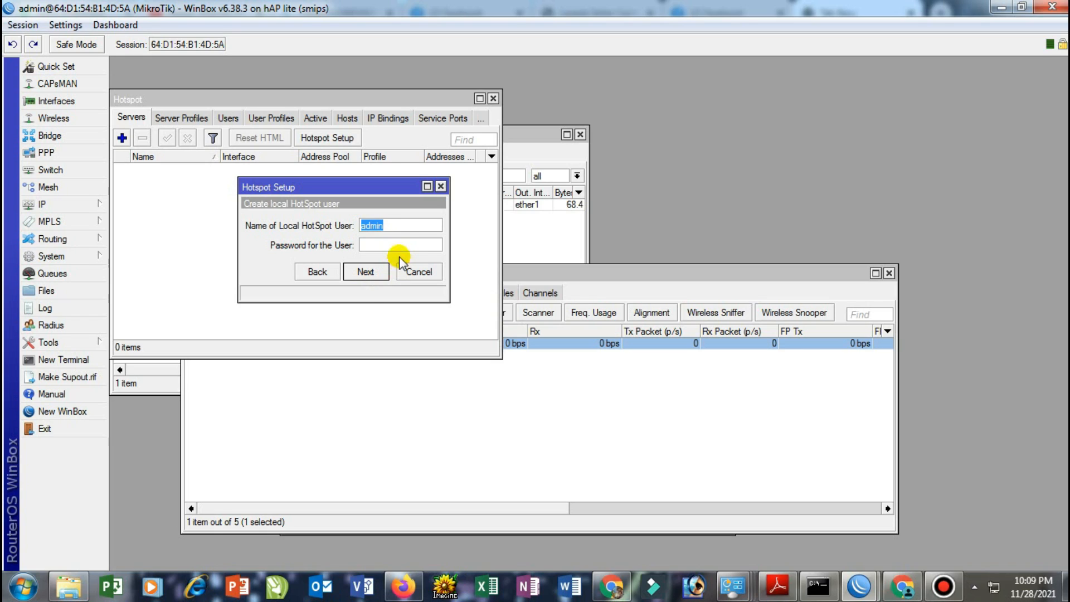
pyautogui.click(380, 244)
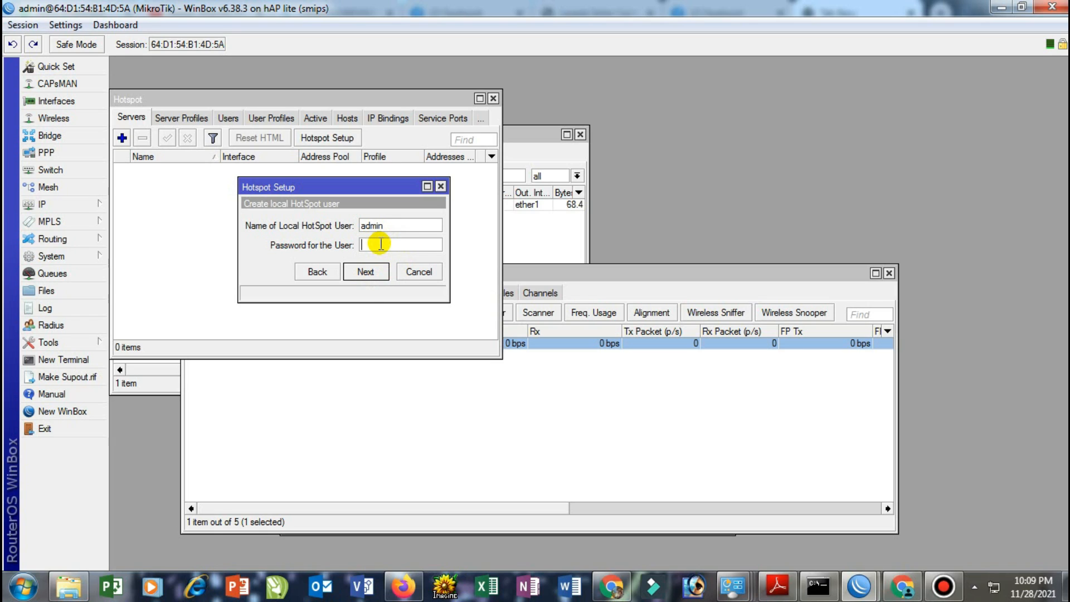
pyautogui.write('123')
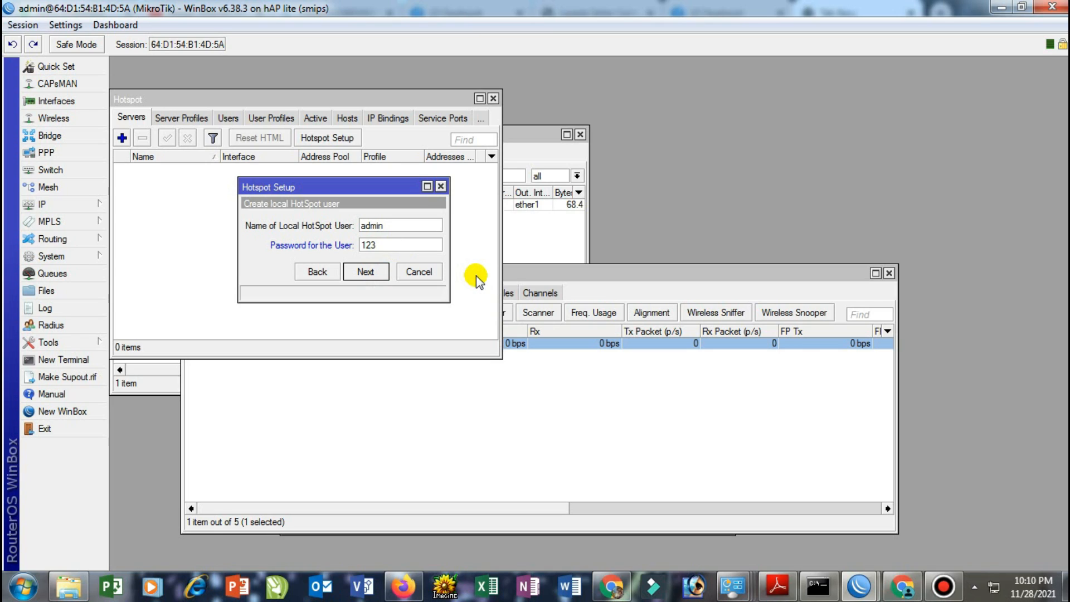
pyautogui.click(375, 274)
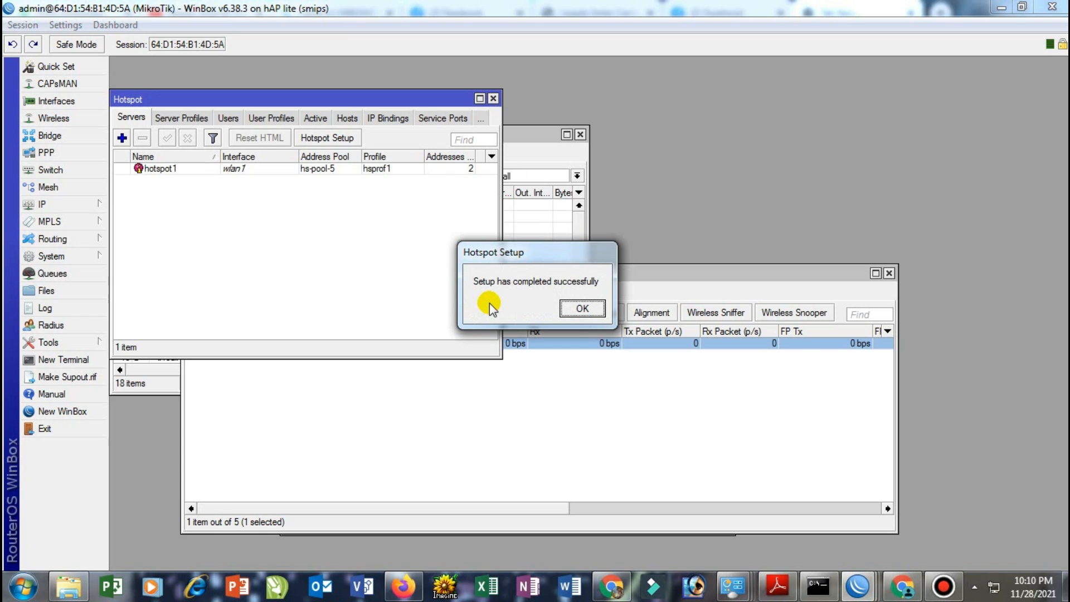
pyautogui.click(582, 308)
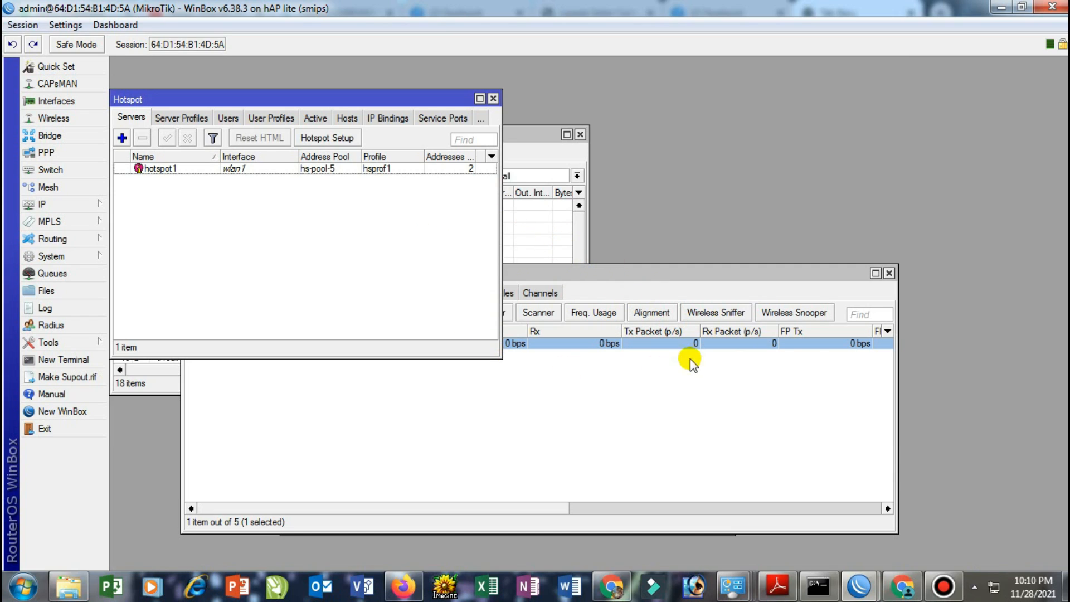
# Disable the wired Local Area Connection in Network Connections
pyautogui.moveTo(731, 584)
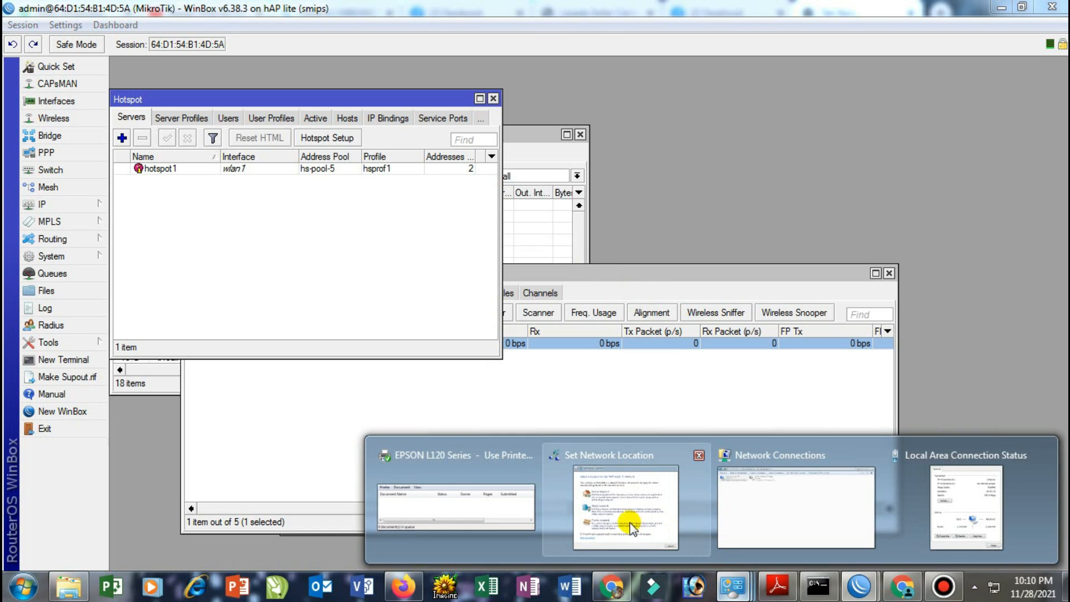
pyautogui.click(776, 521)
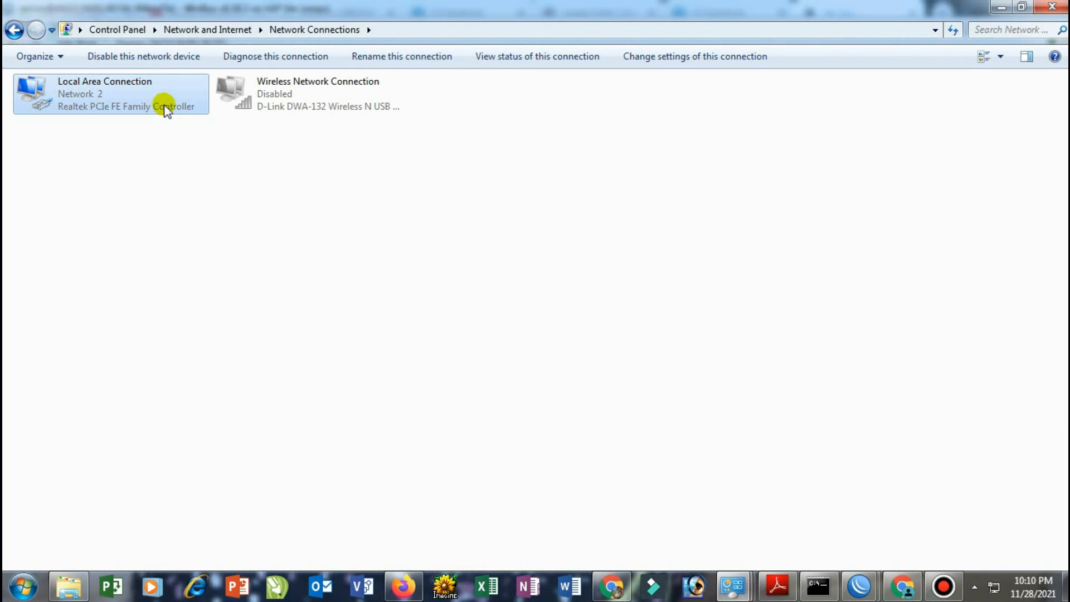
pyautogui.rightClick(149, 90)
pyautogui.click(184, 99)
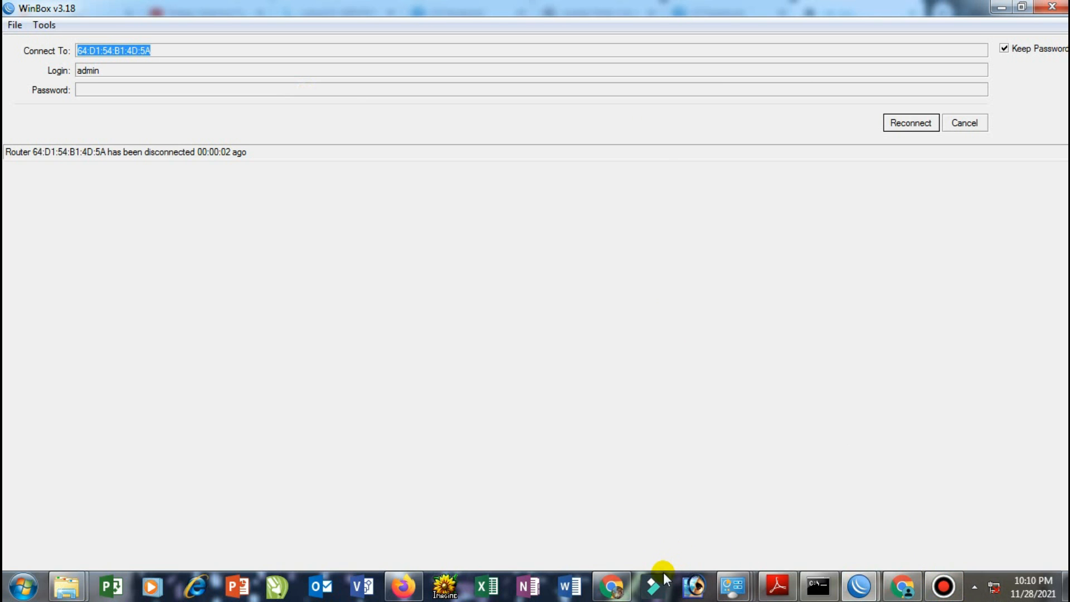
# Enable the Wireless Network Connection and view the available wireless networks
pyautogui.moveTo(697, 589)
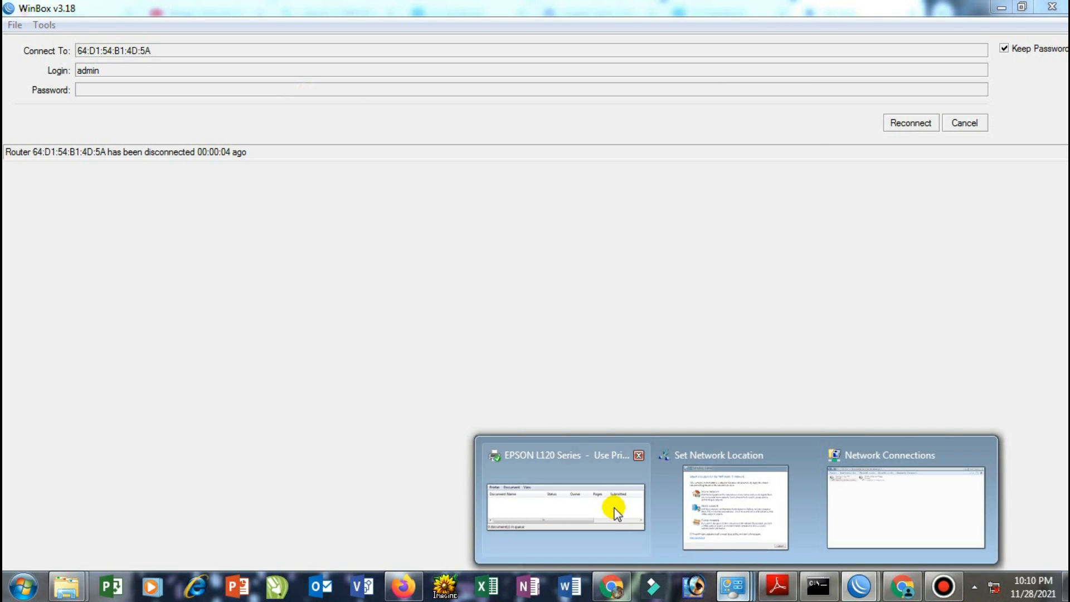
pyautogui.click(880, 514)
pyautogui.rightClick(333, 89)
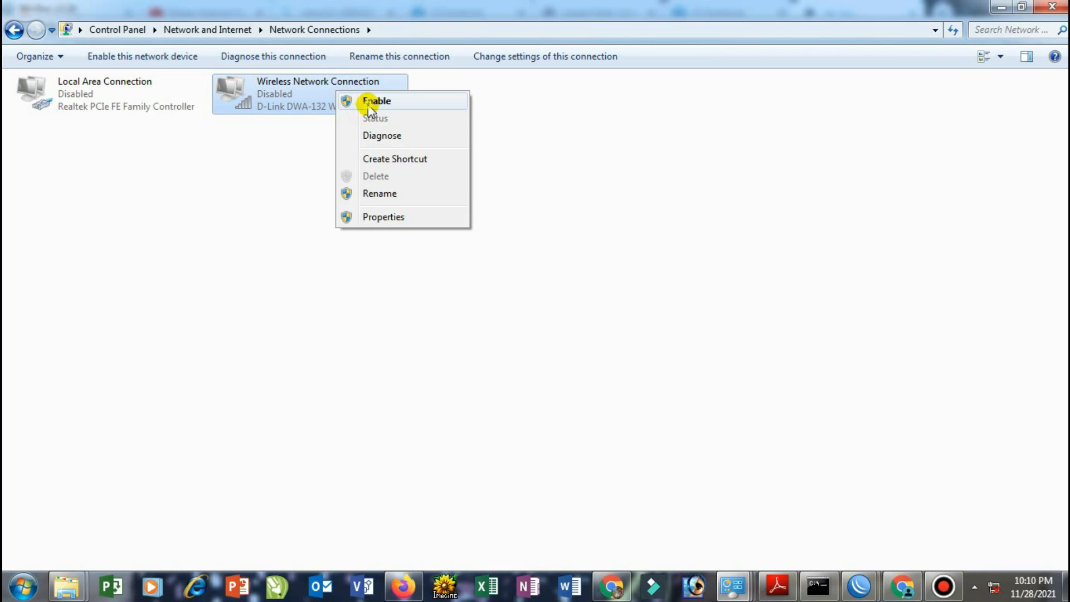
pyautogui.click(368, 102)
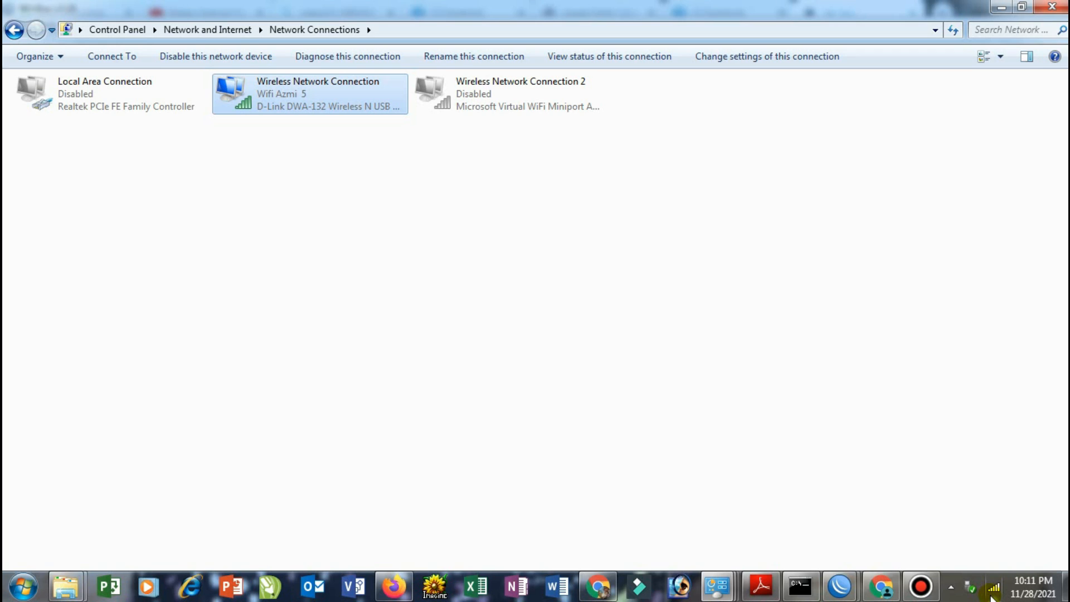
pyautogui.click(992, 588)
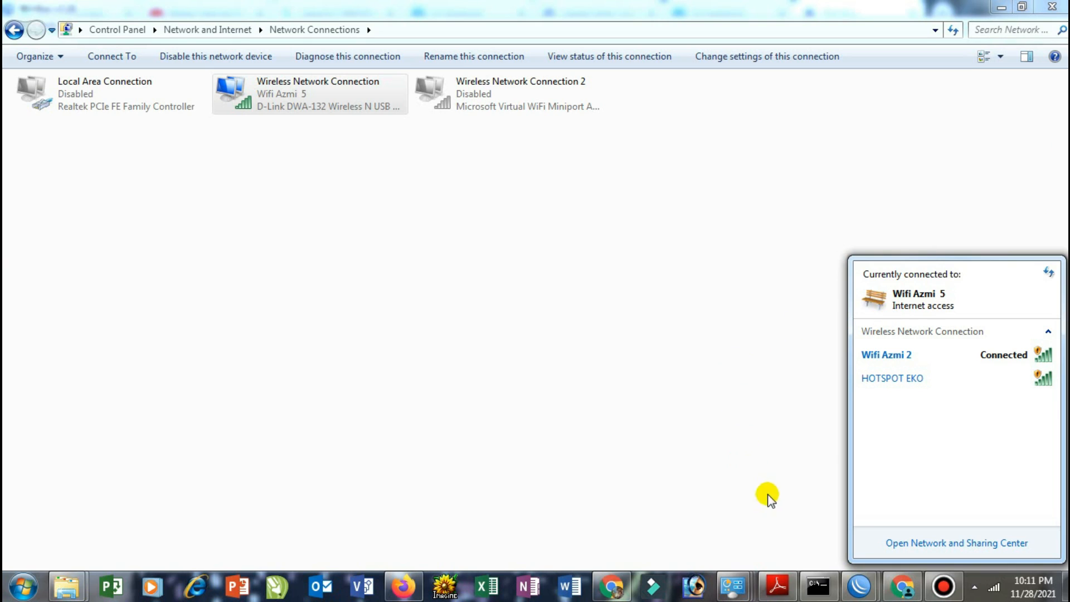
# Retry reconnecting WinBox to the original hAP lite router
pyautogui.click(859, 586)
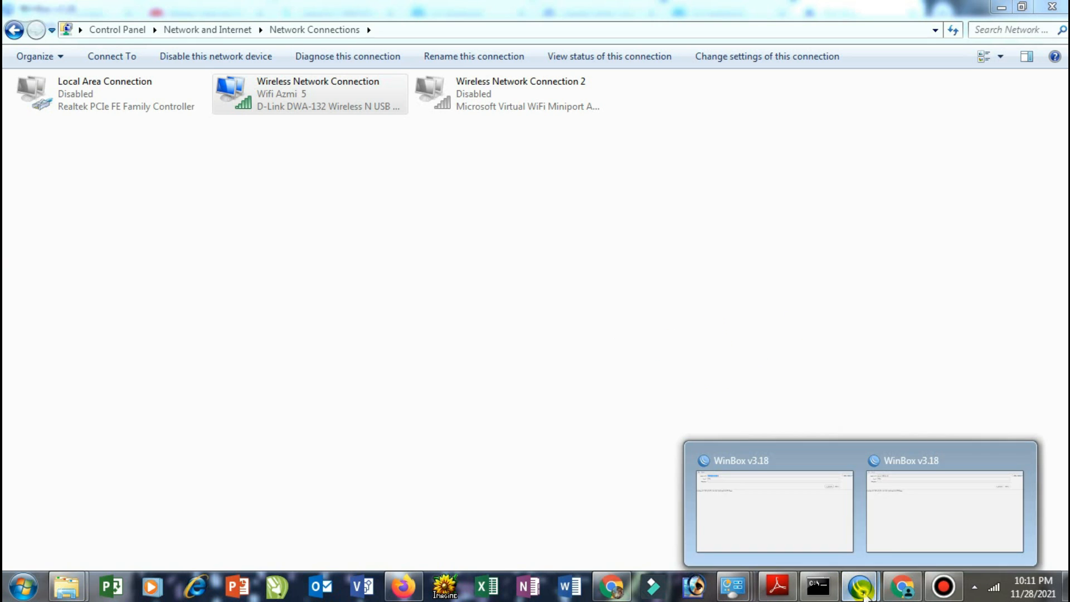
pyautogui.moveTo(851, 537)
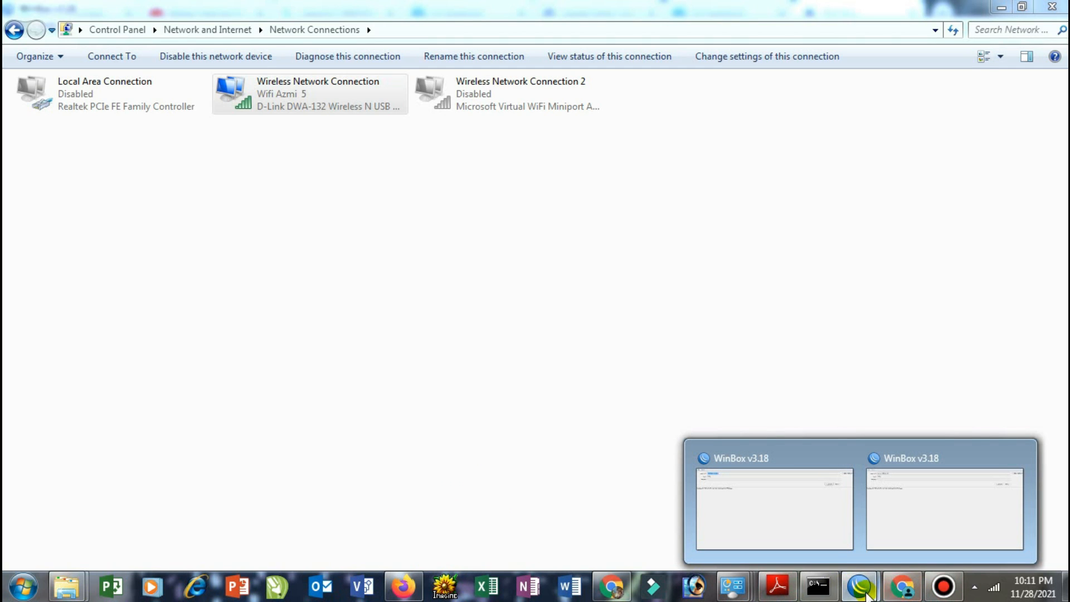
pyautogui.moveTo(862, 595)
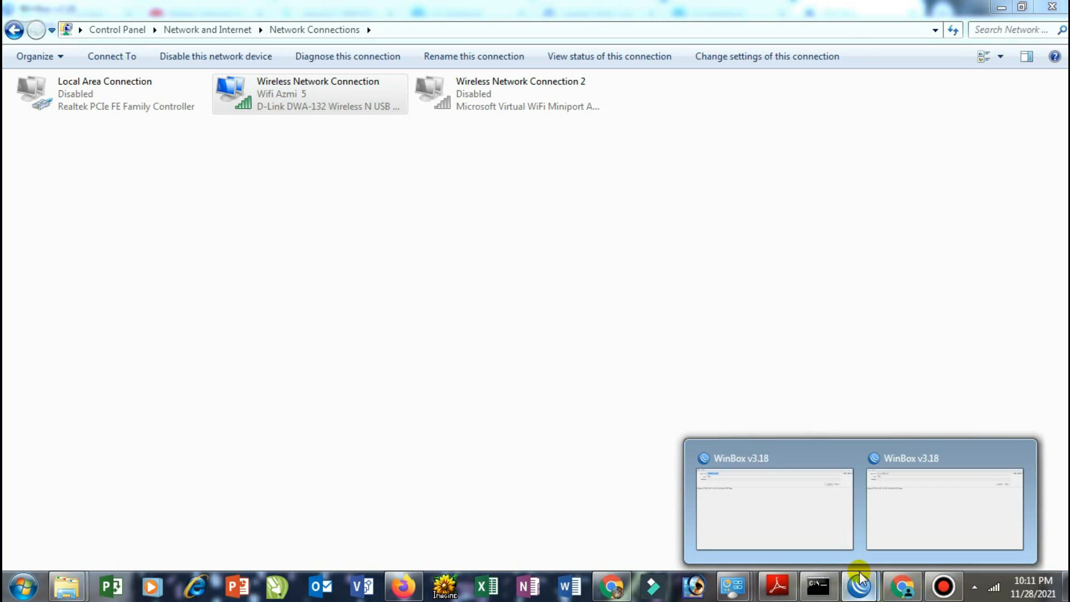
pyautogui.click(776, 514)
pyautogui.click(903, 124)
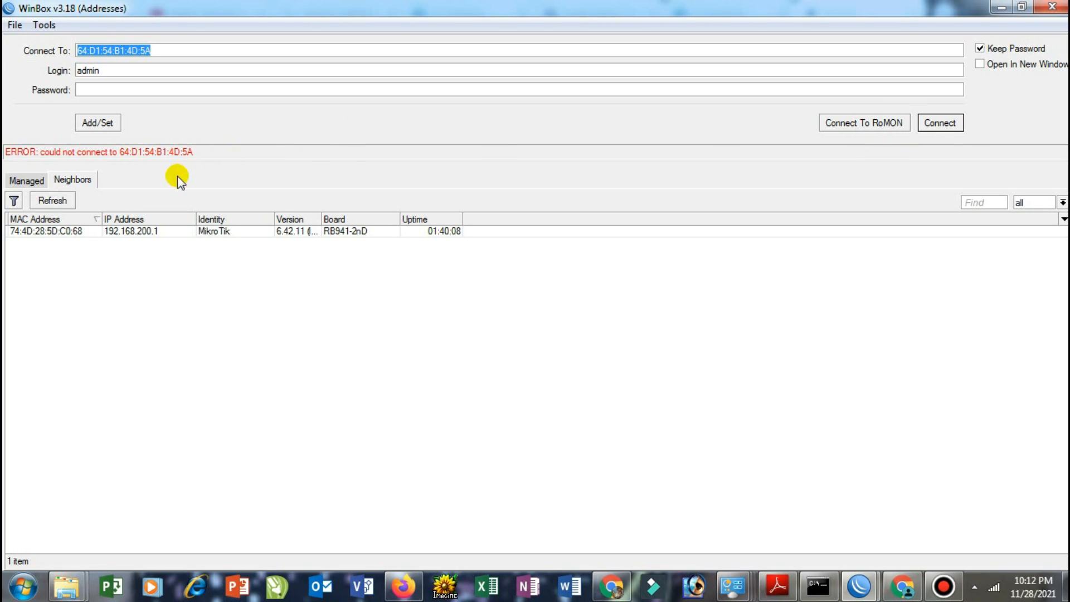
# Log into the neighbouring MikroTik at 192.168.200.1, then close that session
pyautogui.click(71, 231)
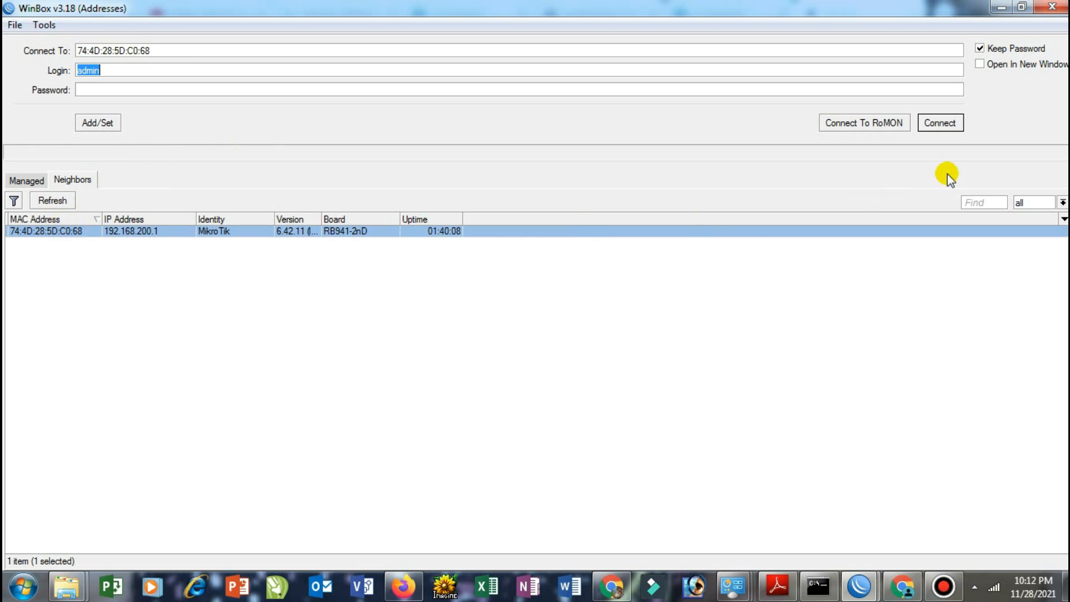
pyautogui.click(944, 121)
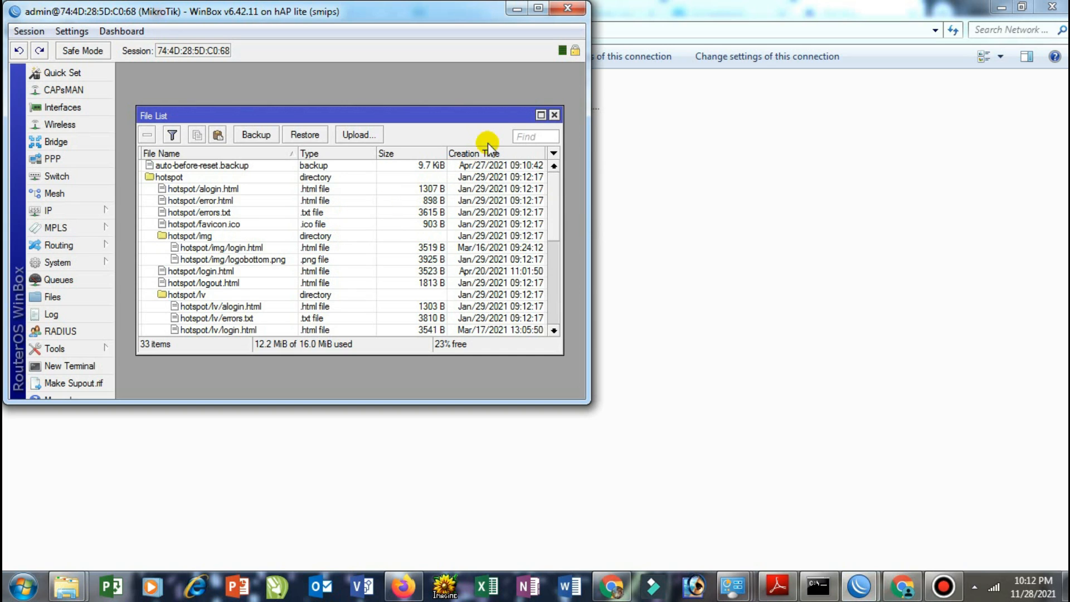
pyautogui.click(567, 10)
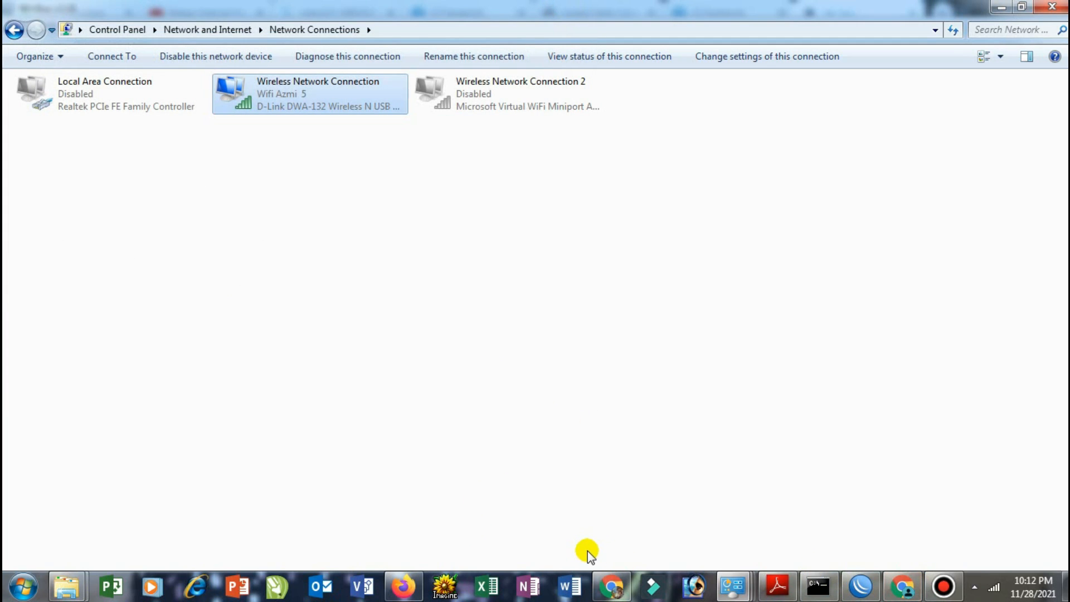
# Re-enable the wired Local Area Connection in Network Connections
pyautogui.click(861, 586)
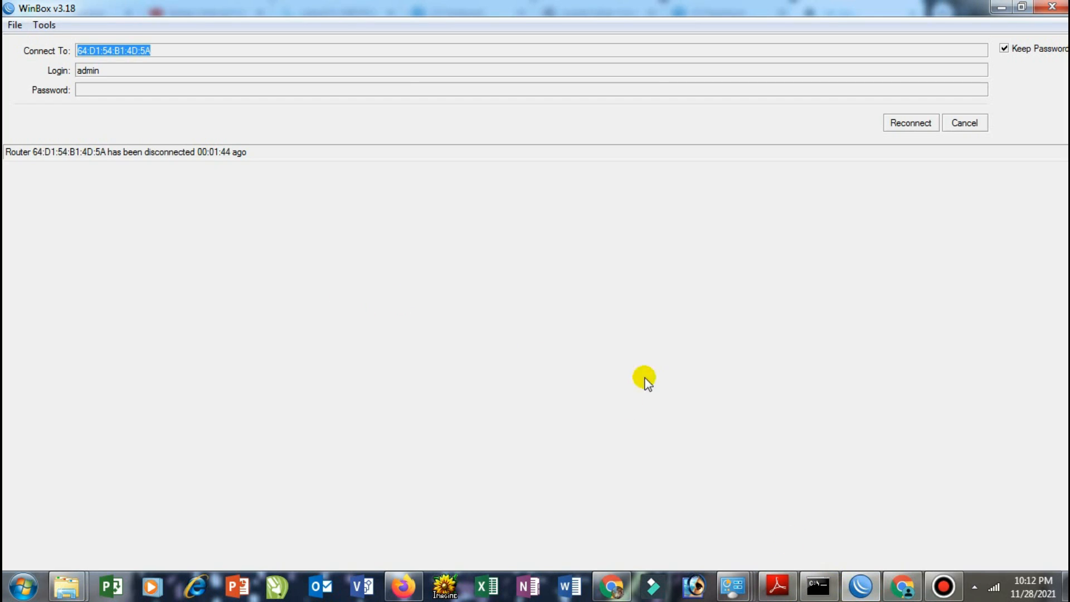
pyautogui.click(733, 586)
pyautogui.click(887, 520)
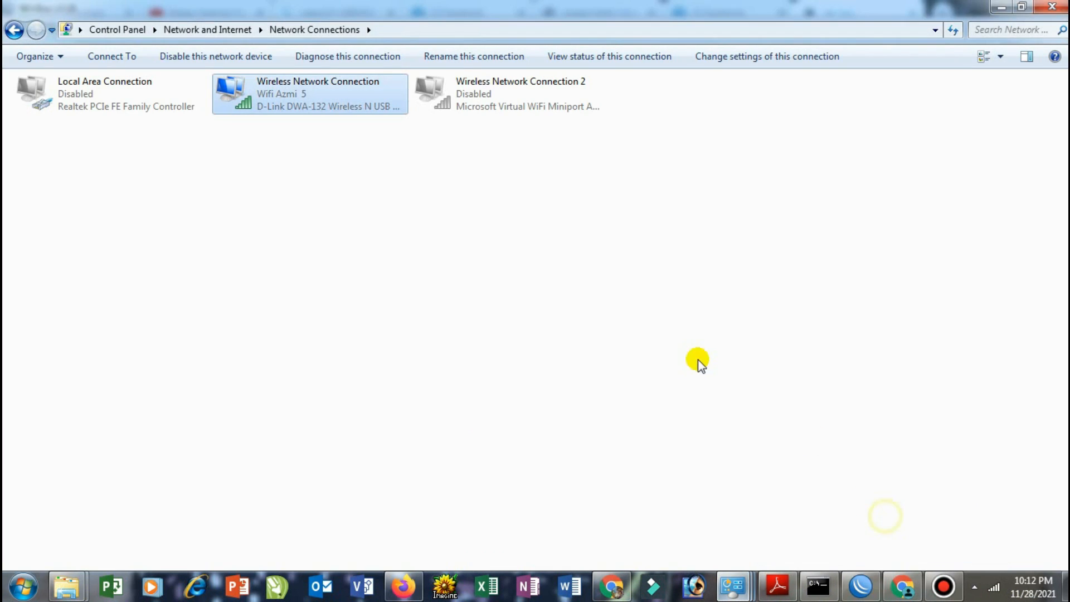
pyautogui.rightClick(139, 94)
pyautogui.click(151, 102)
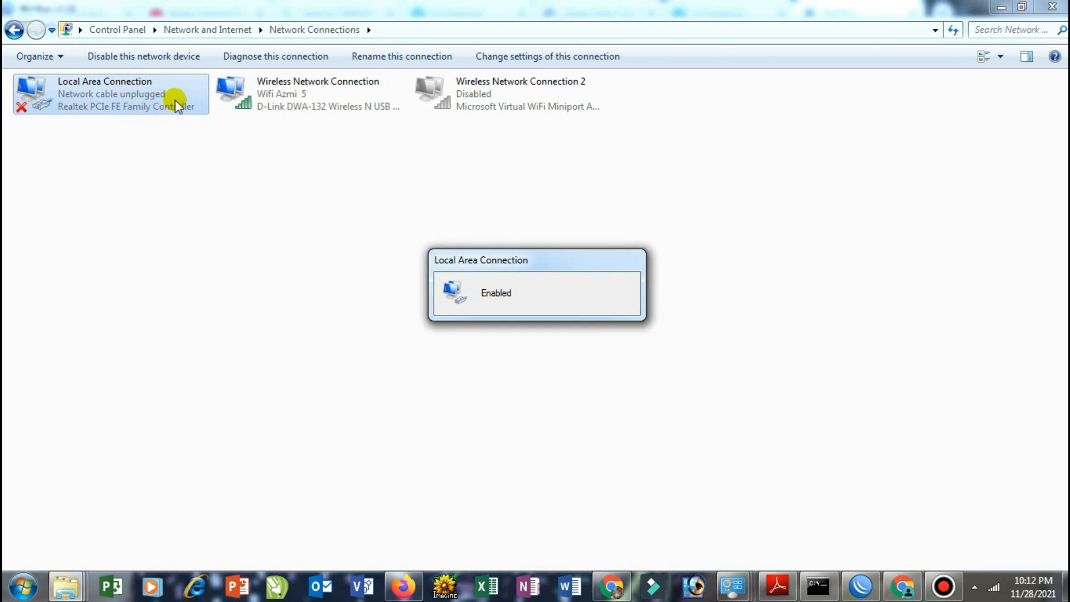
# Disable the Wireless Network Connection and reconnect WinBox to the hAP lite router
pyautogui.click(258, 85)
pyautogui.rightClick(275, 93)
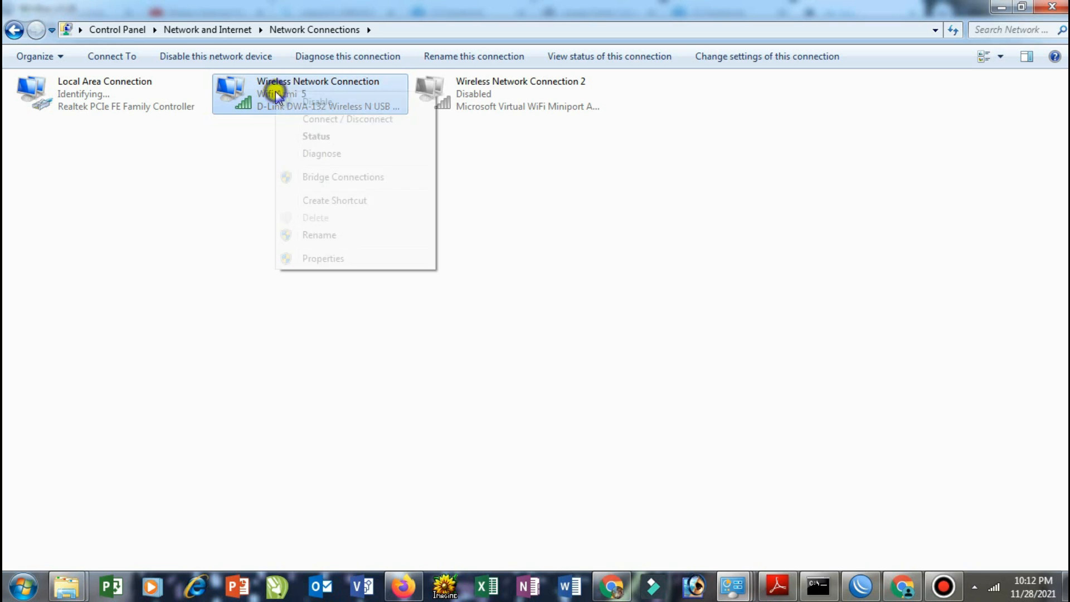
pyautogui.click(316, 103)
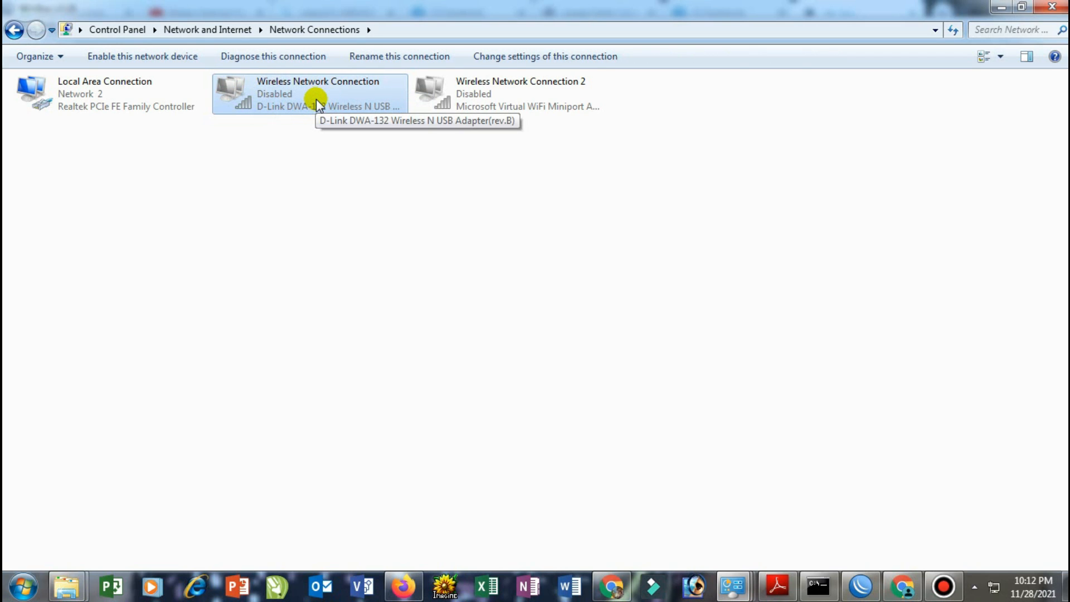
pyautogui.click(861, 587)
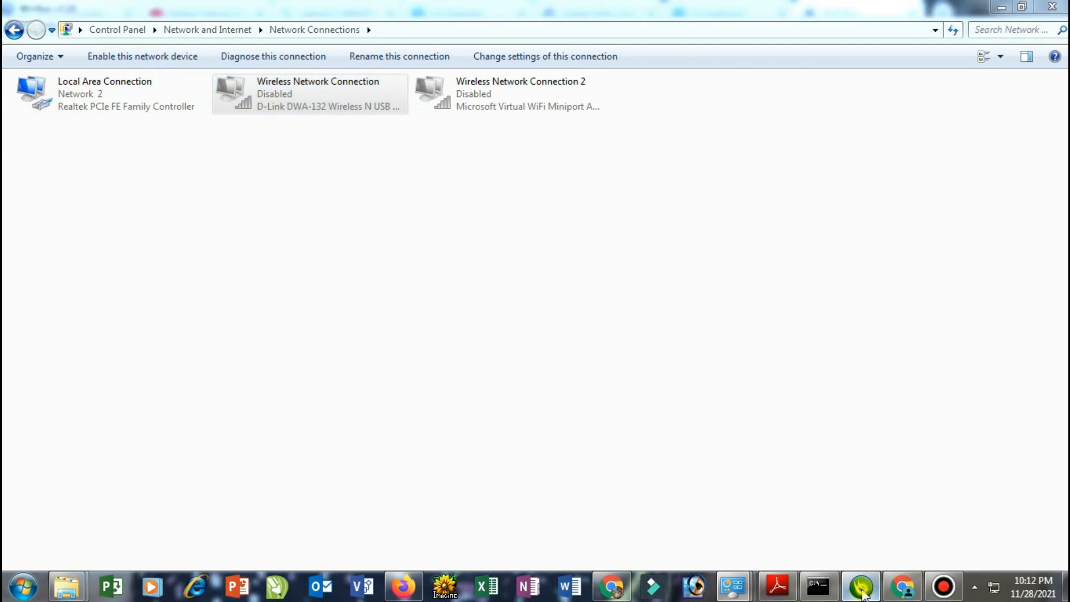
pyautogui.click(910, 124)
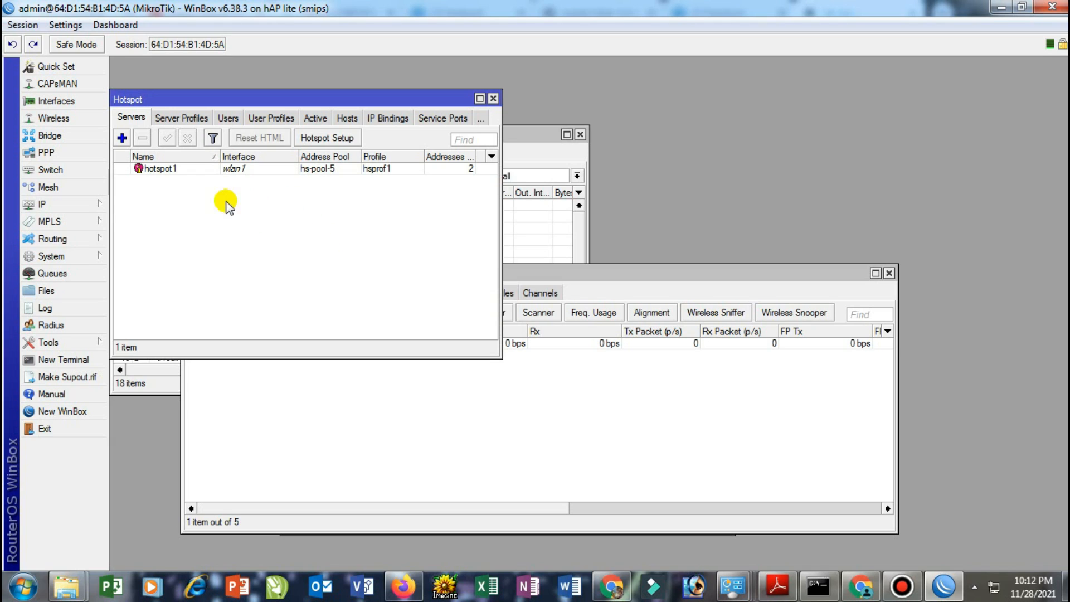
# Enable the SNTP client with primary NTP server id.pool.ntp.org and apply it
pyautogui.click(53, 256)
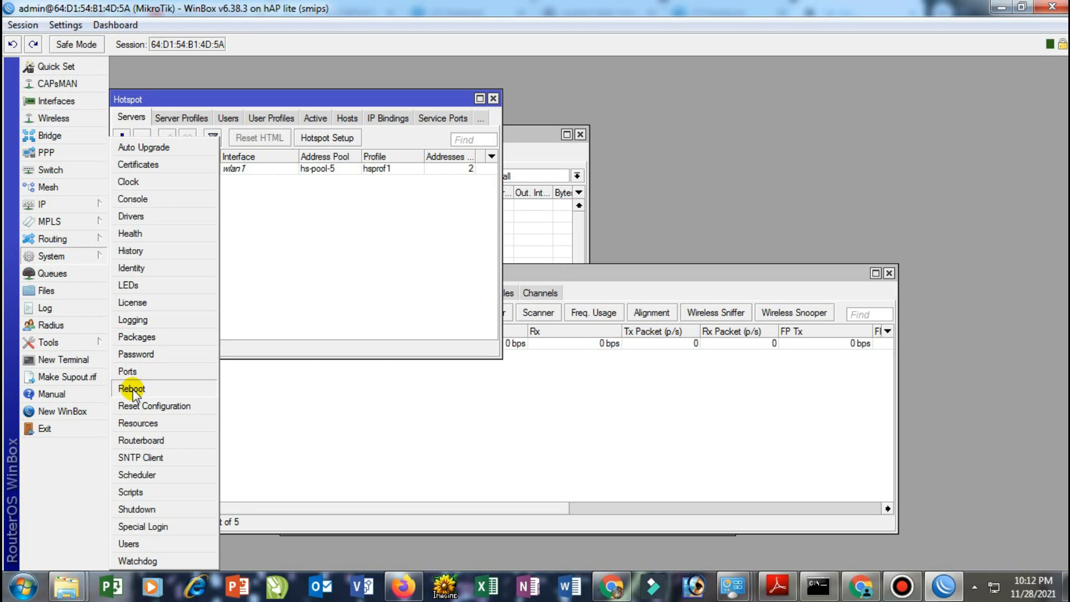
pyautogui.click(142, 454)
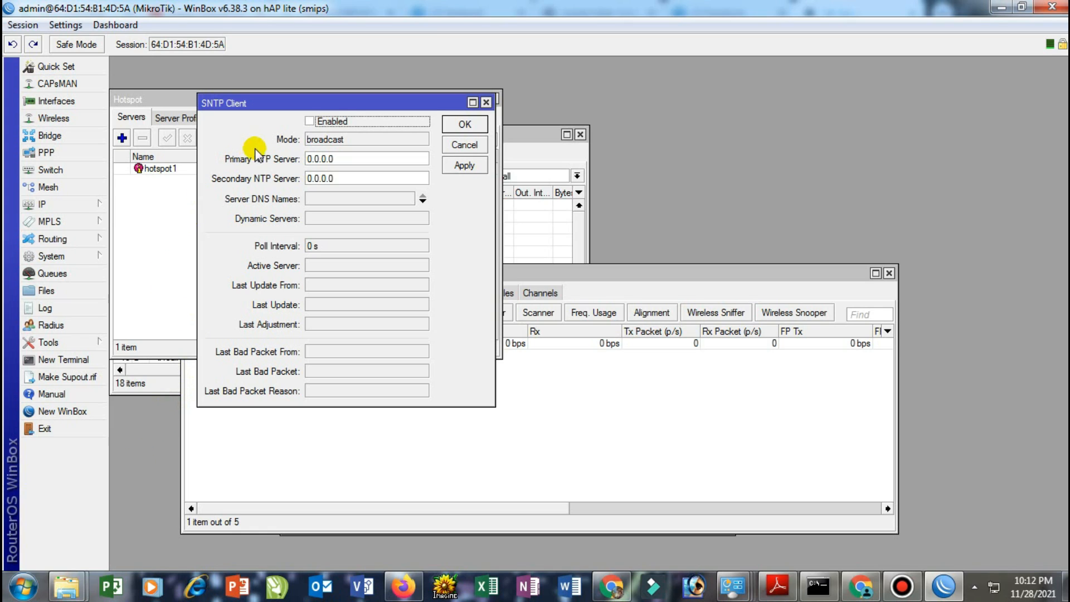
pyautogui.click(310, 121)
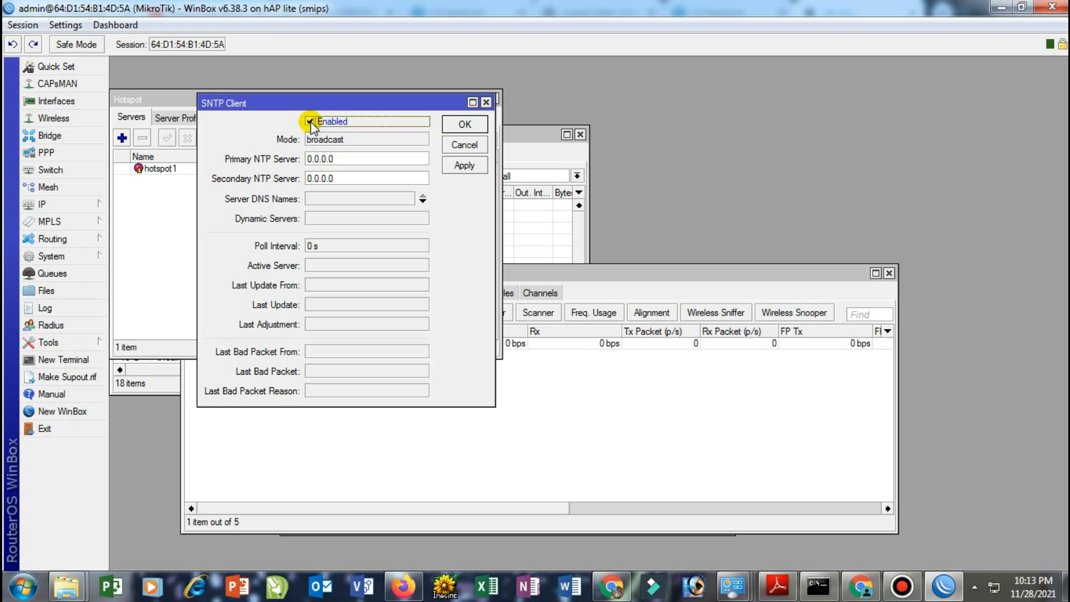
pyautogui.doubleClick(344, 160)
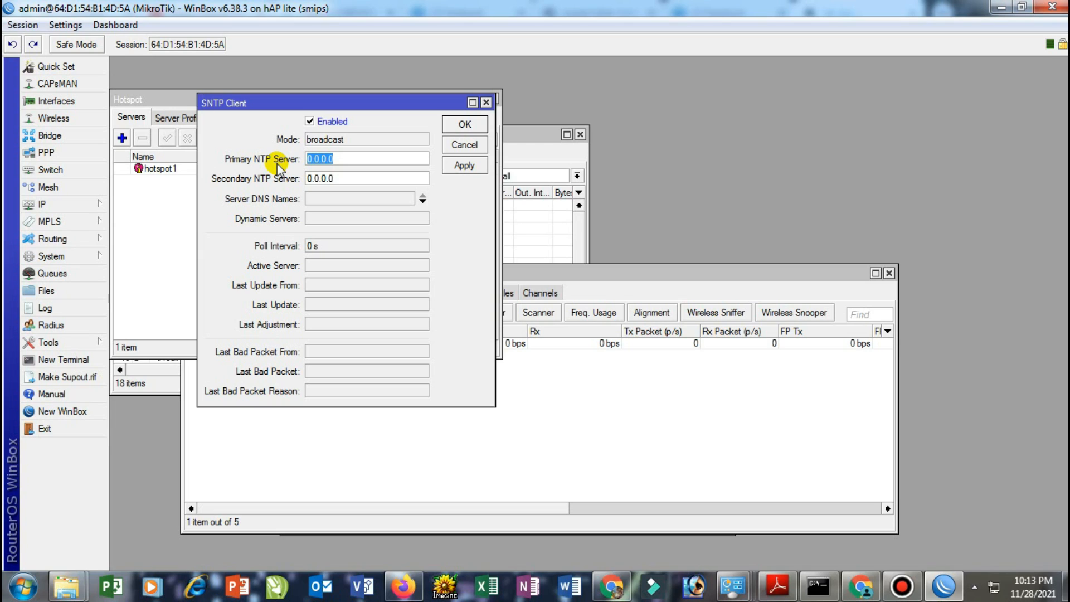
pyautogui.write('id.pool.ntp.orh')
pyautogui.press('BackSpace')
pyautogui.write('g')
pyautogui.click(465, 166)
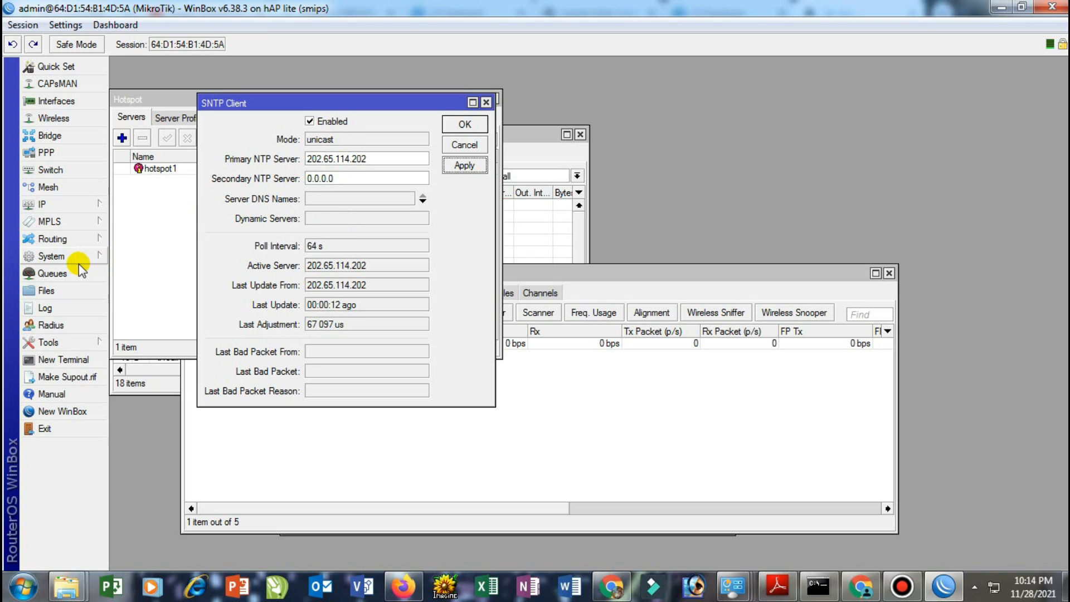
pyautogui.click(55, 257)
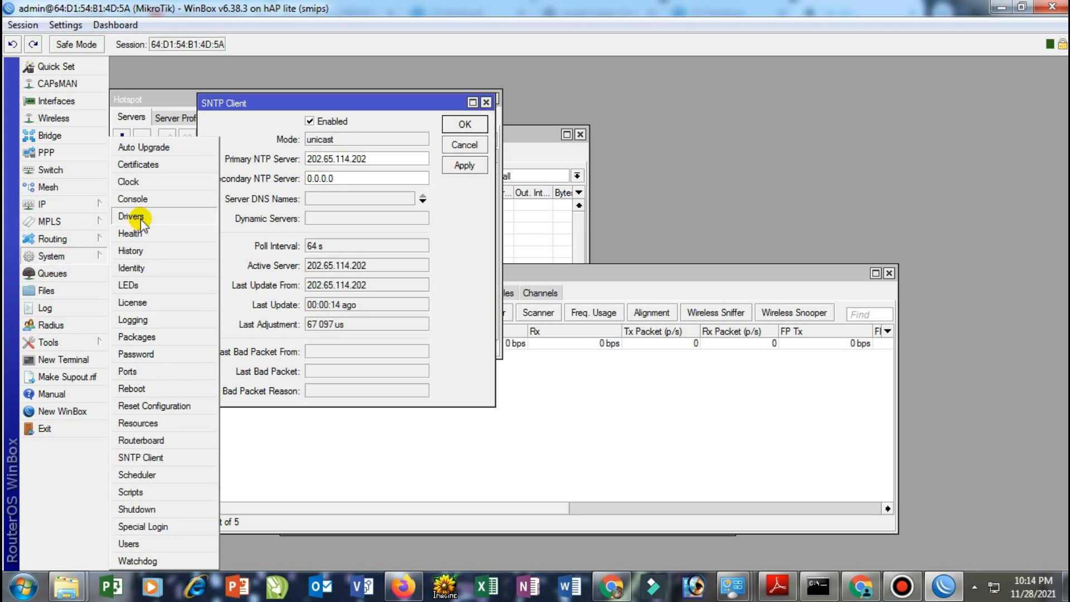
# Confirm the router clock's time zone stays Asia/Jakarta, GMT +07:00
pyautogui.click(146, 184)
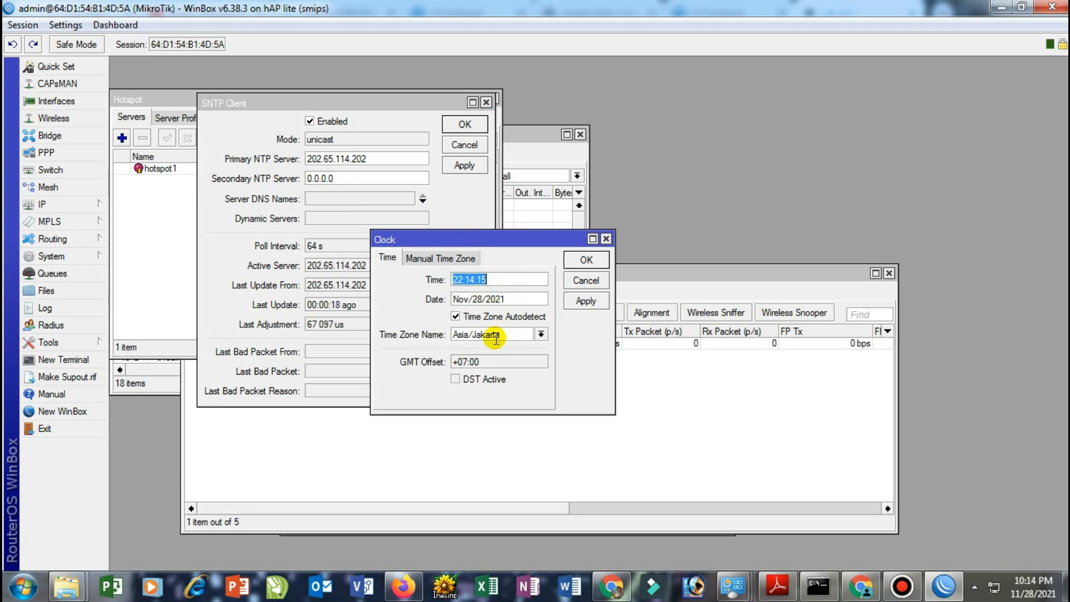
pyautogui.click(540, 334)
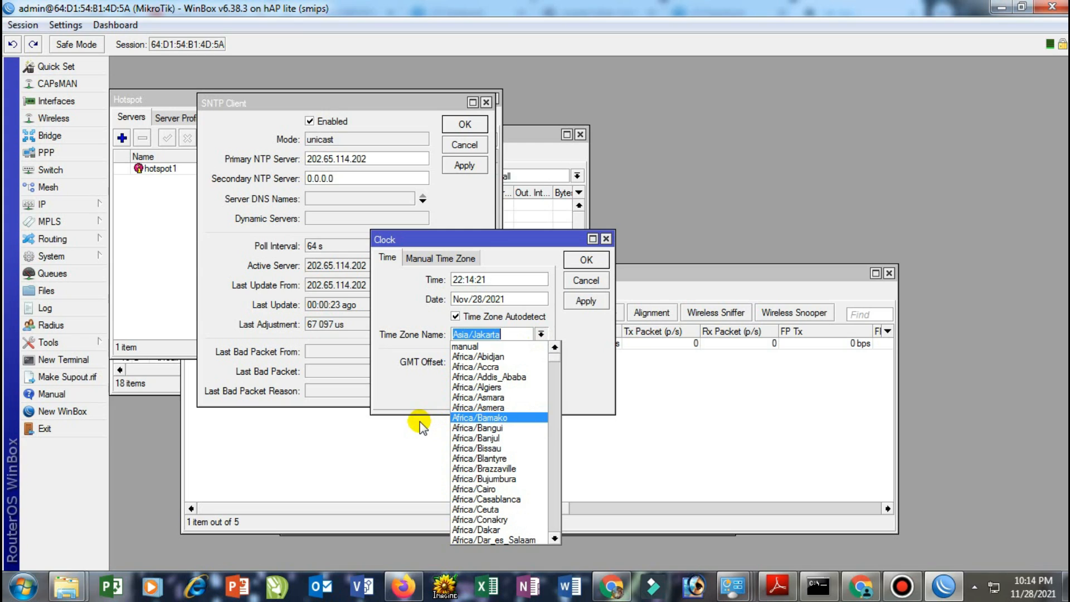
pyautogui.click(416, 402)
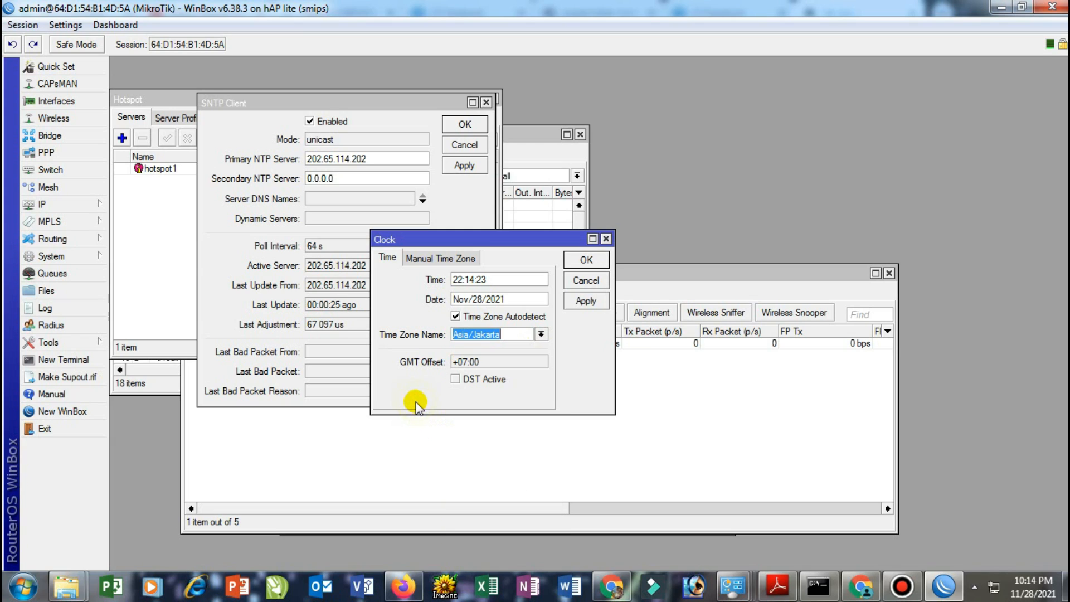
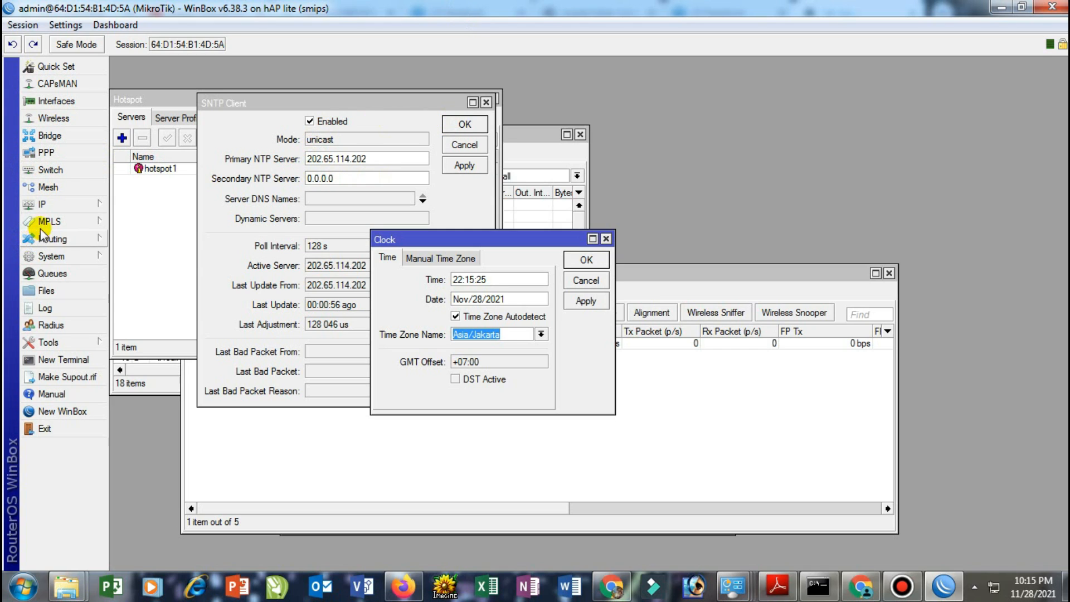
# Expand the System menu in WinBox's left-hand panel
pyautogui.click(52, 256)
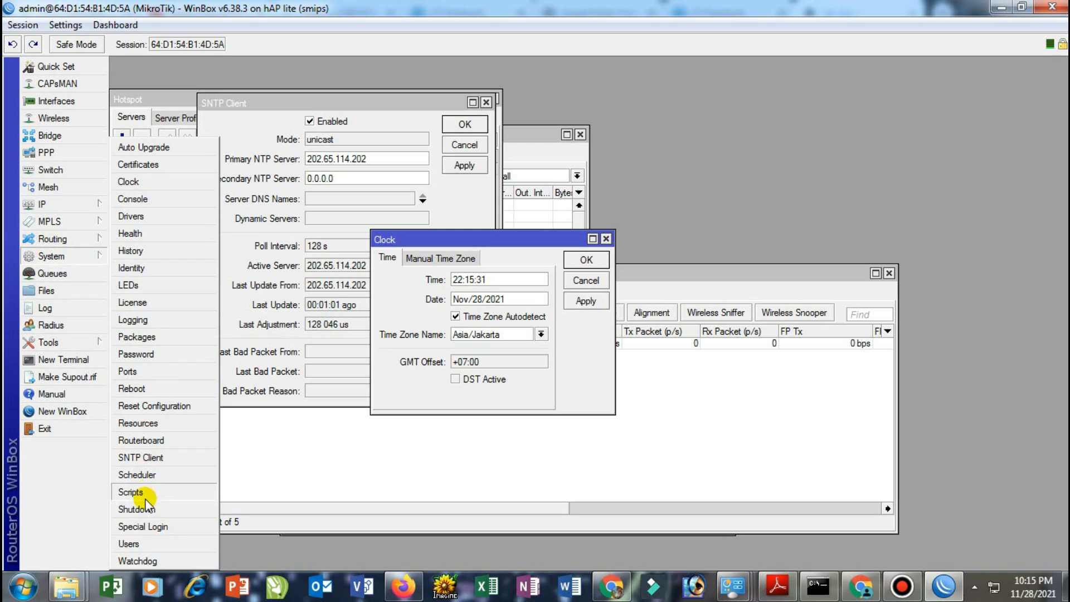
# Open System > Users, show the Users list, and begin a new user entry
pyautogui.click(143, 543)
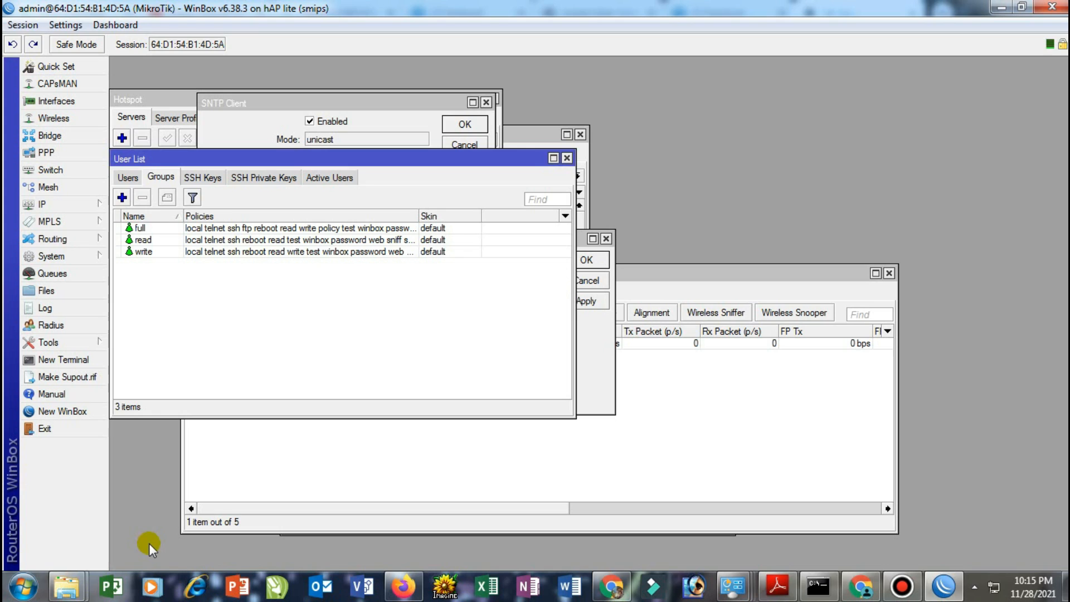
pyautogui.click(129, 178)
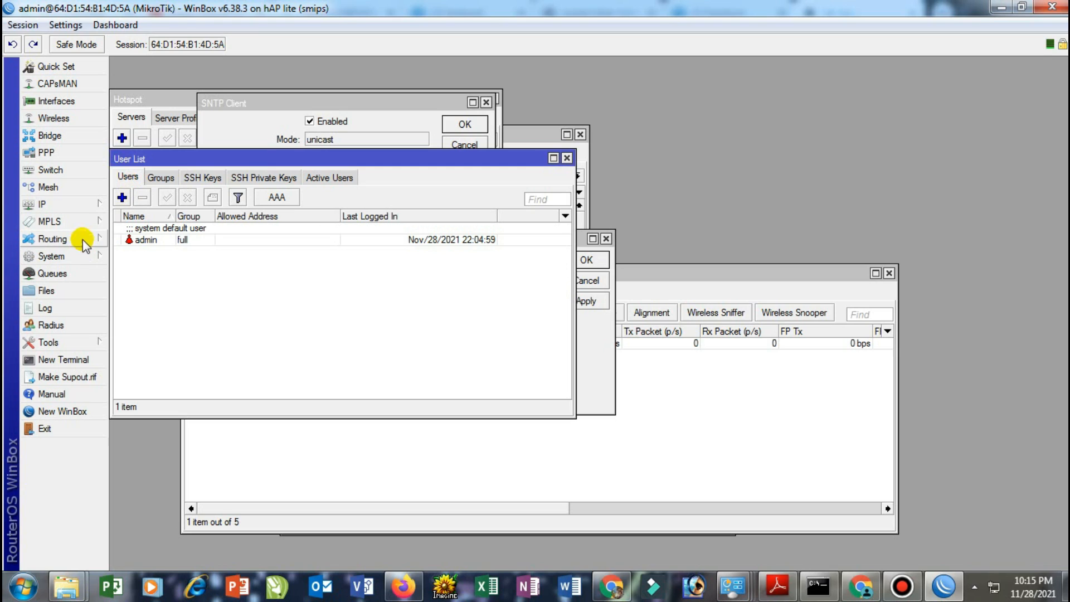
pyautogui.click(124, 198)
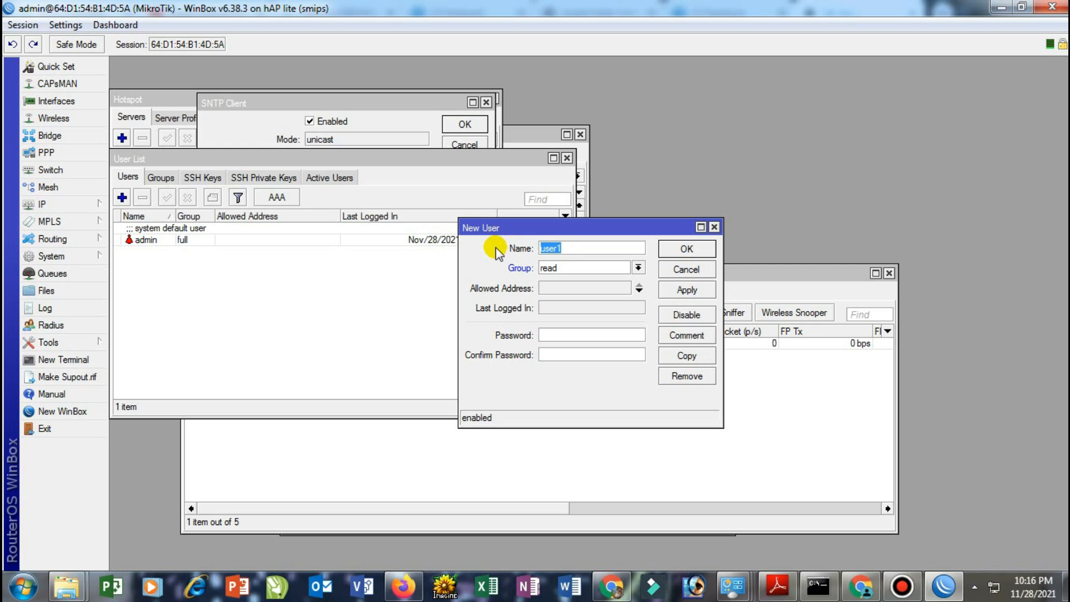
# Create user 'eko' in the full group with a confirmed password and apply it
pyautogui.write('eko')
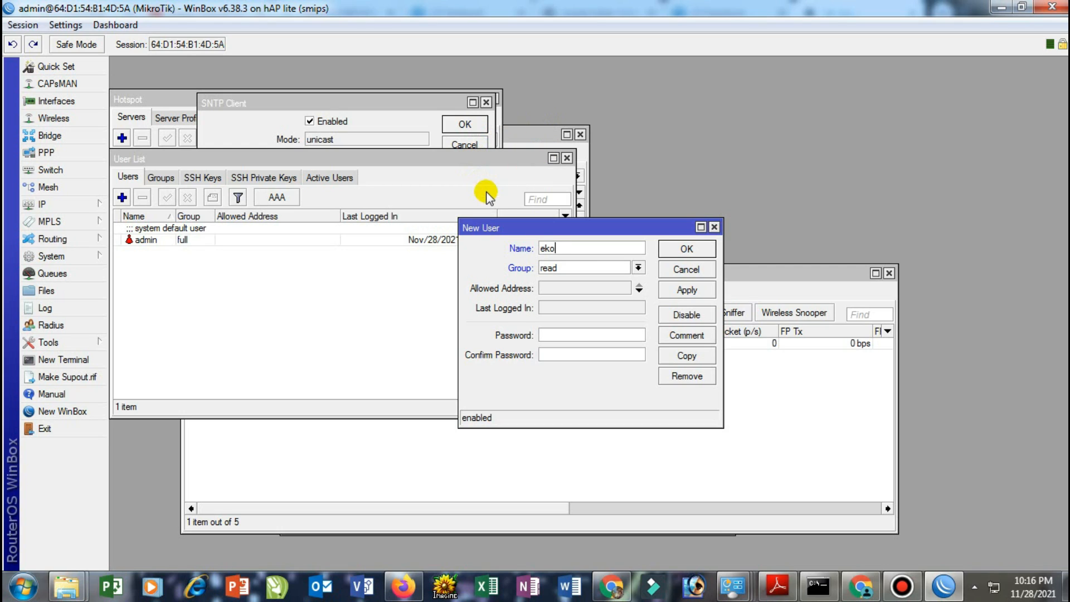
pyautogui.click(579, 269)
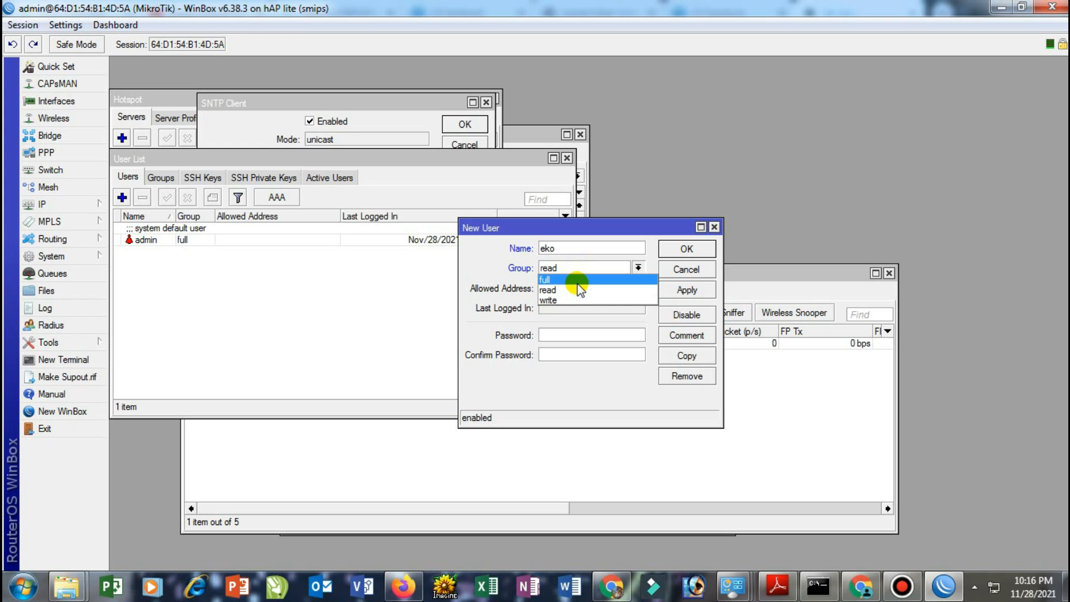
pyautogui.click(576, 280)
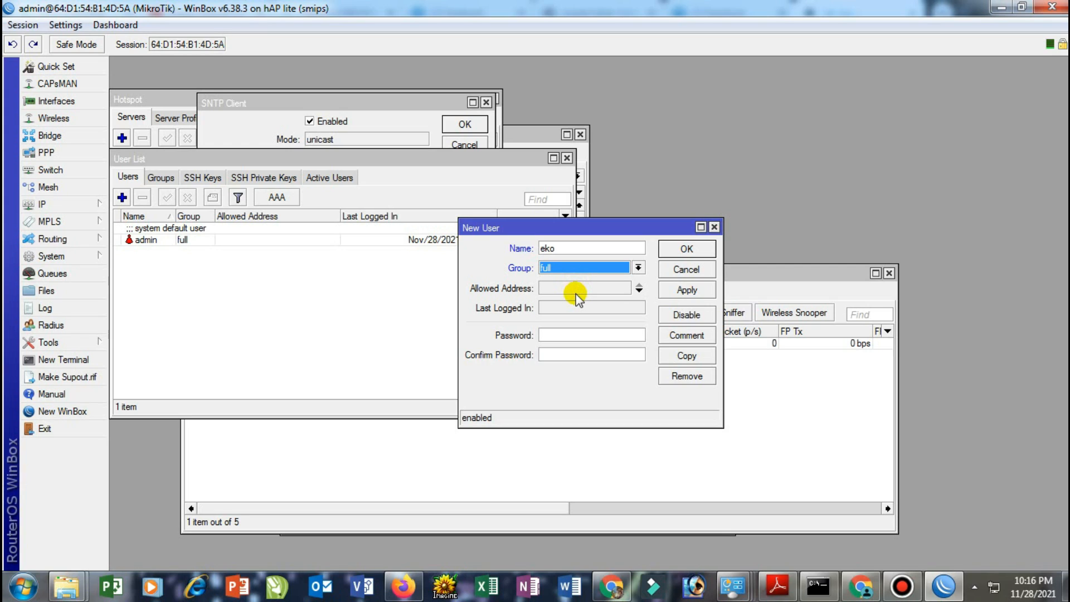
pyautogui.click(570, 336)
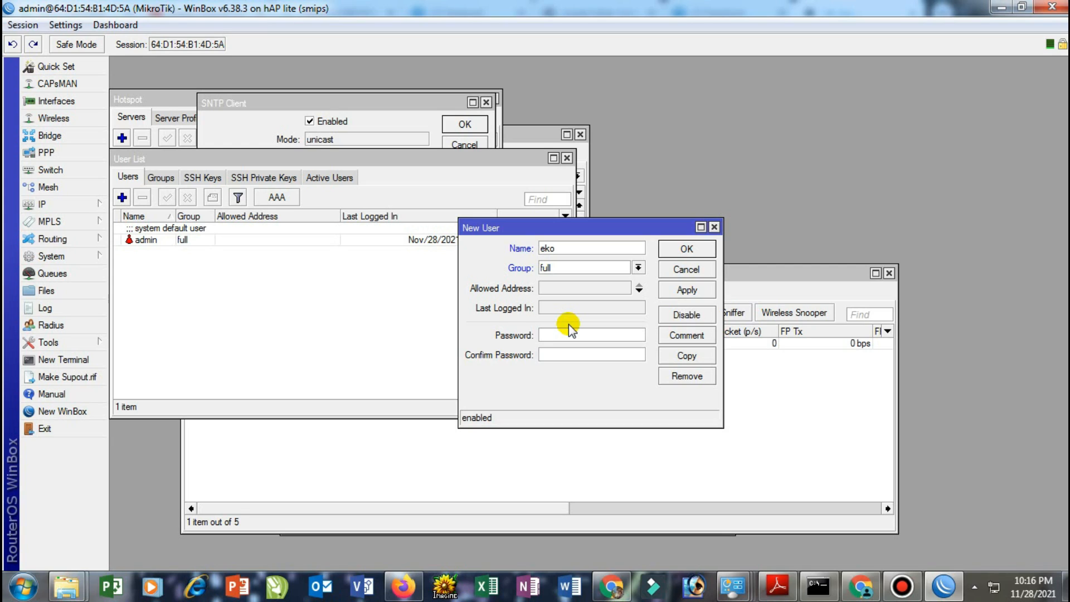
pyautogui.write('***')
pyautogui.click(576, 359)
pyautogui.write('*****')
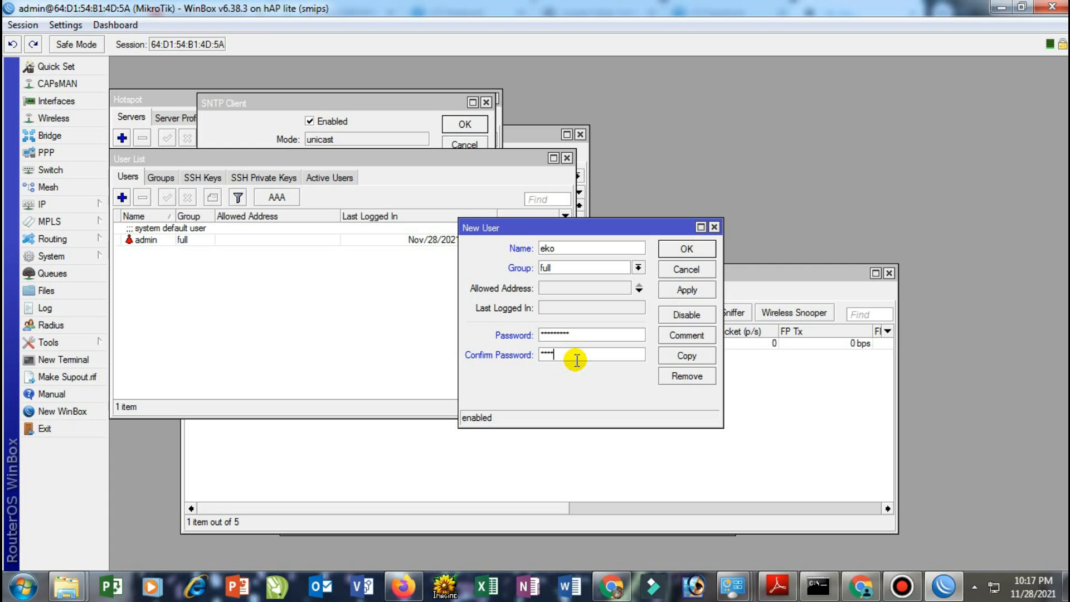
pyautogui.write('*****')
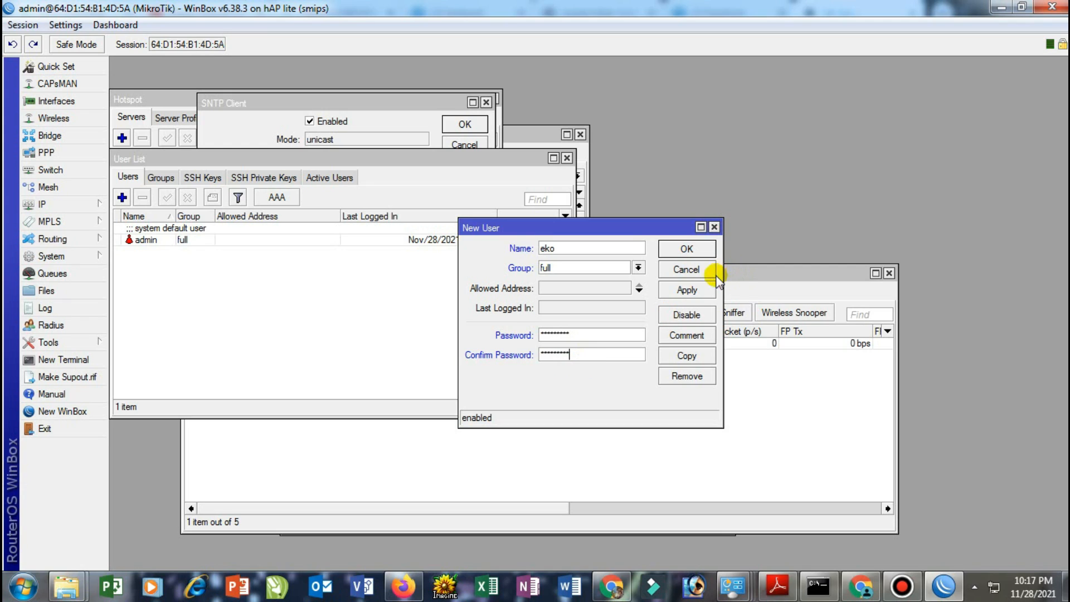
pyautogui.click(688, 287)
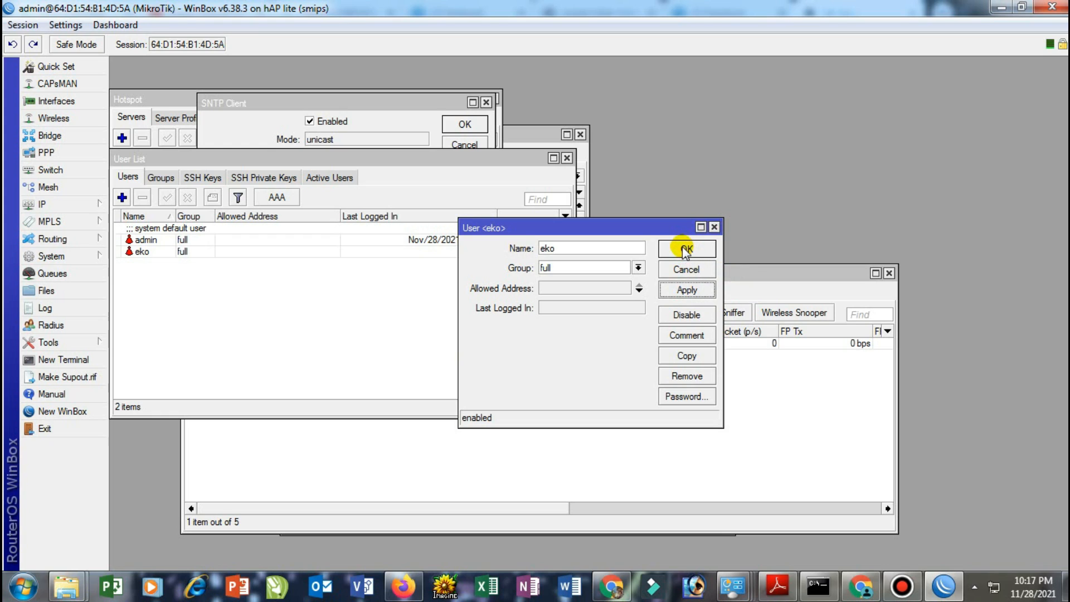
# Close the eko user dialog with OK and bring Chrome to the front
pyautogui.click(684, 248)
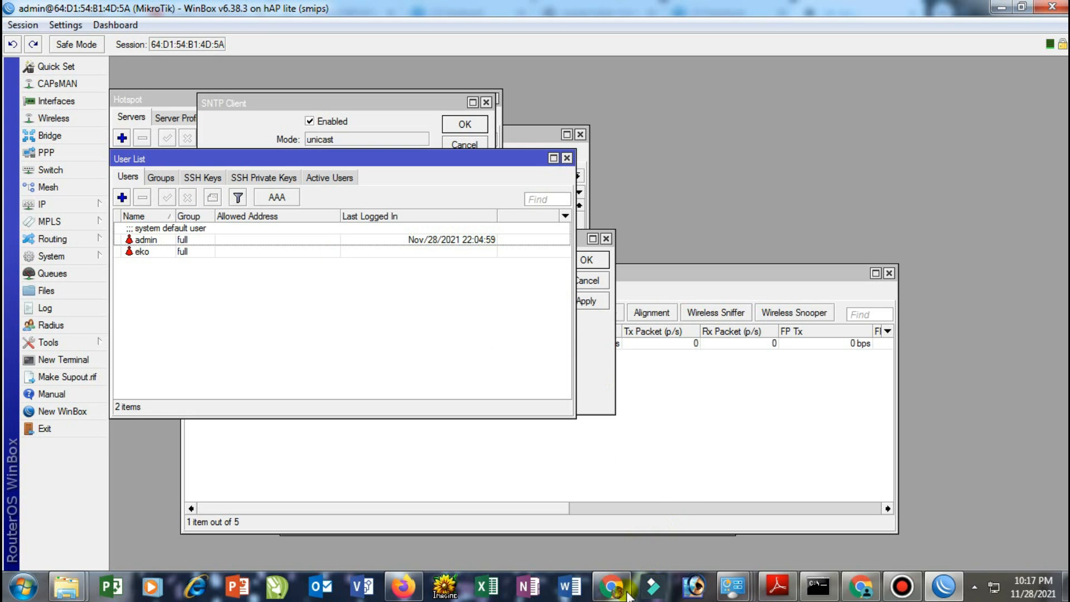
pyautogui.click(612, 586)
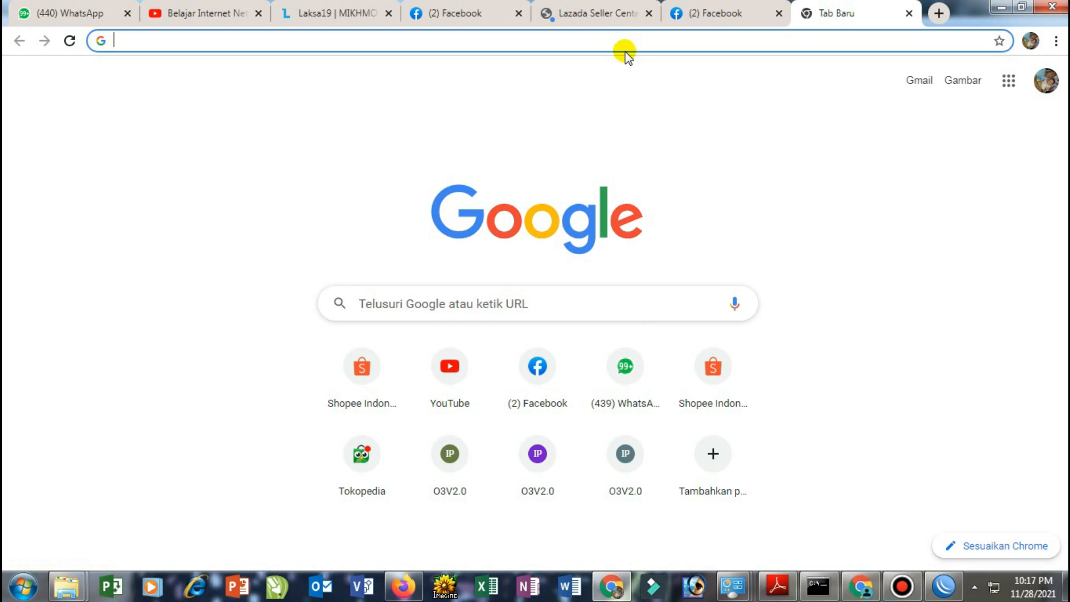
# Download MIKHMON V3 + Webserver from the Laksa19 page and show mikhmonv3ws (2).zip in its folder
pyautogui.click(363, 12)
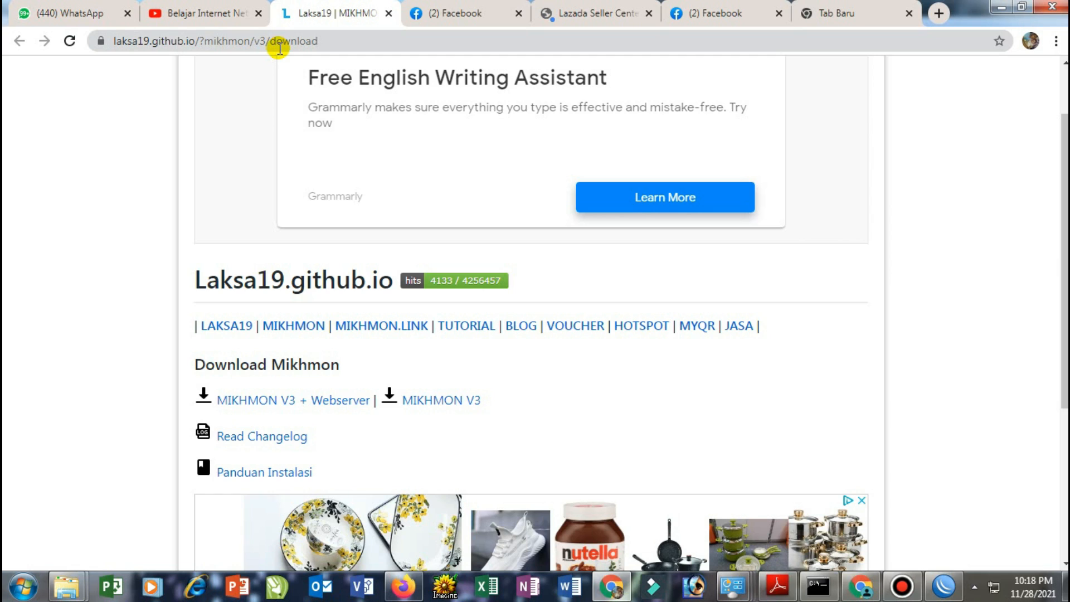
pyautogui.click(240, 401)
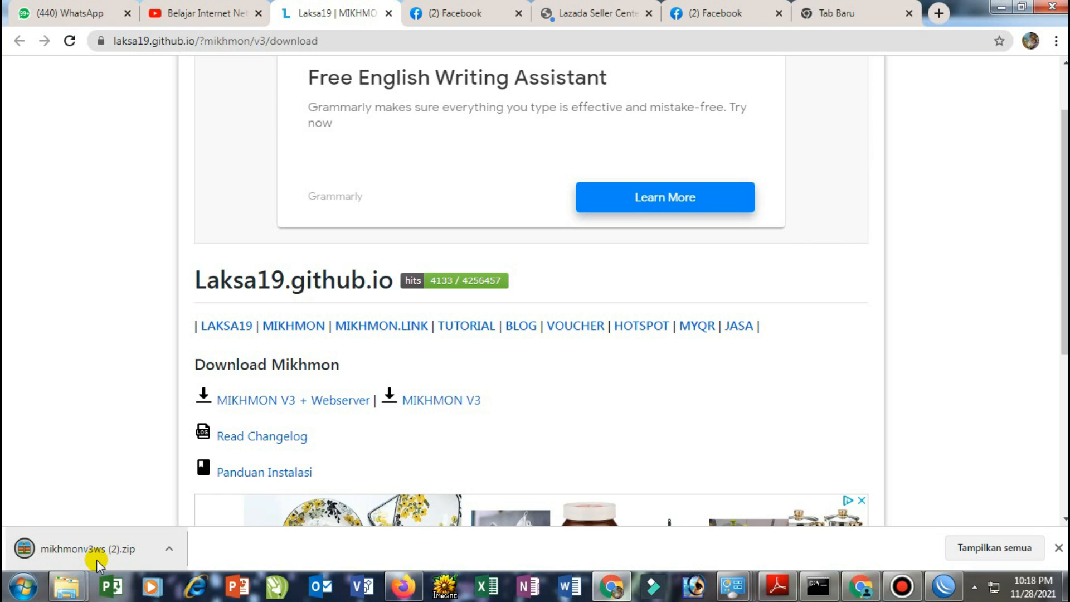
pyautogui.click(169, 551)
pyautogui.click(201, 495)
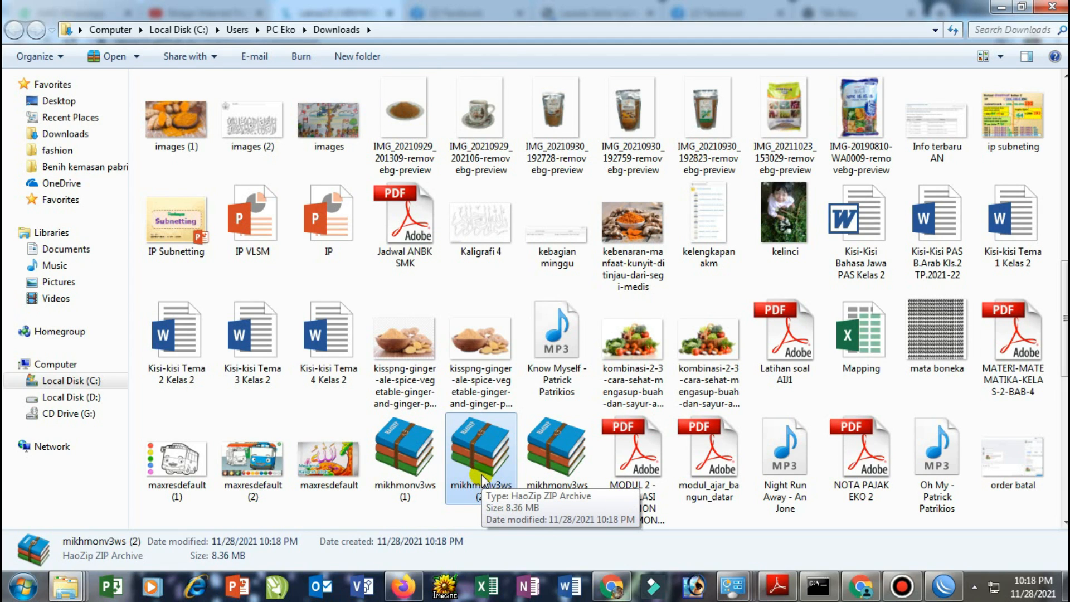
# Extract mikhmonv3ws (2).zip into its own mikhmonv3ws (2) folder in Downloads
pyautogui.rightClick(481, 480)
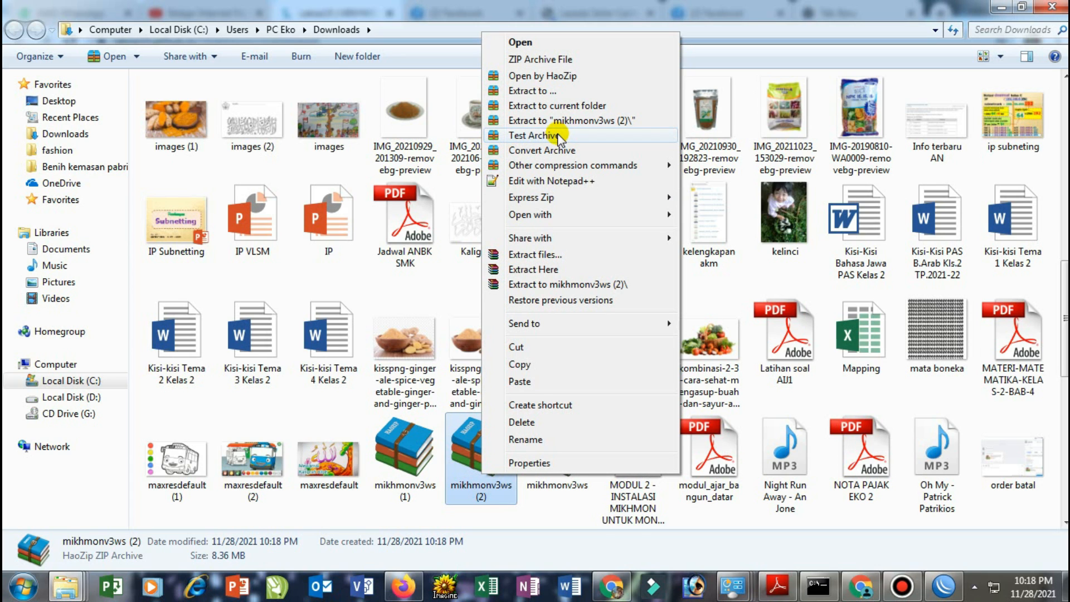
pyautogui.click(576, 120)
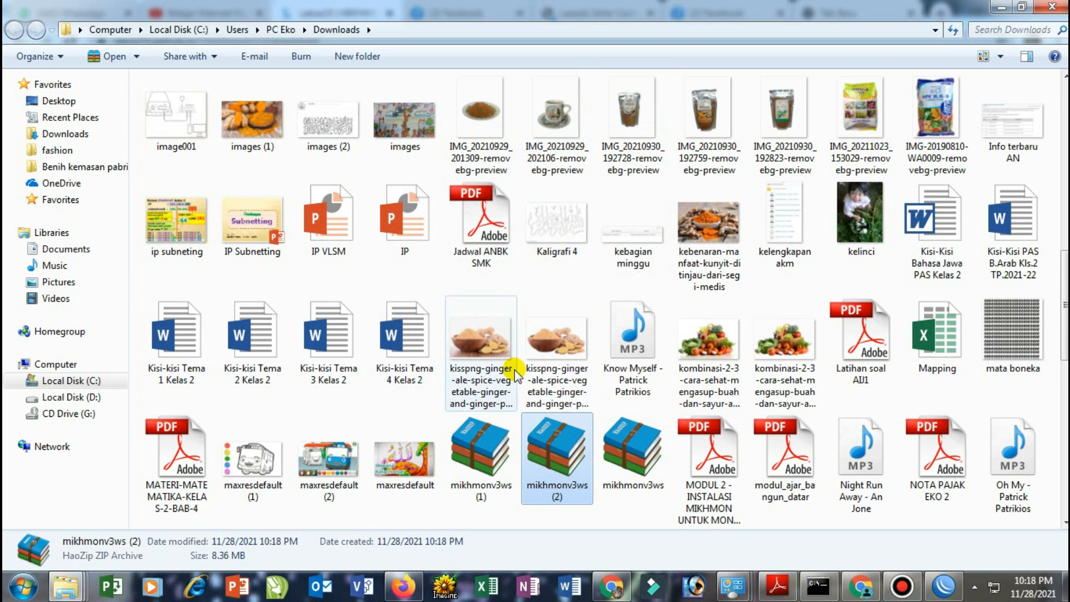
pyautogui.scroll(9, 526, 405)
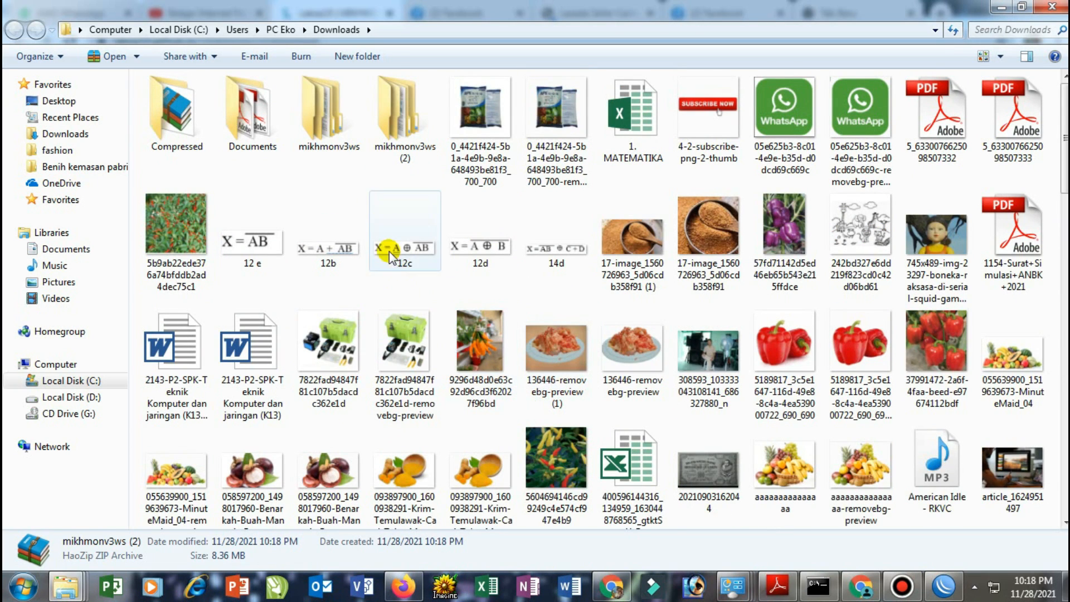
# Run MikhmonServer from mikhmonv3ws\Mikhmon Server as administrator
pyautogui.doubleClick(346, 142)
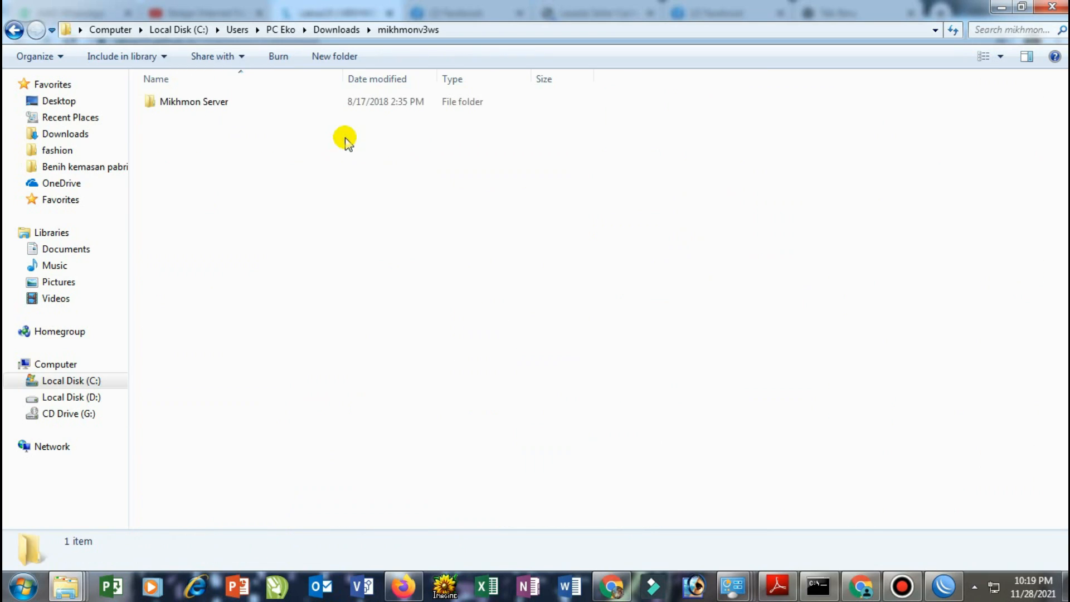
pyautogui.doubleClick(217, 106)
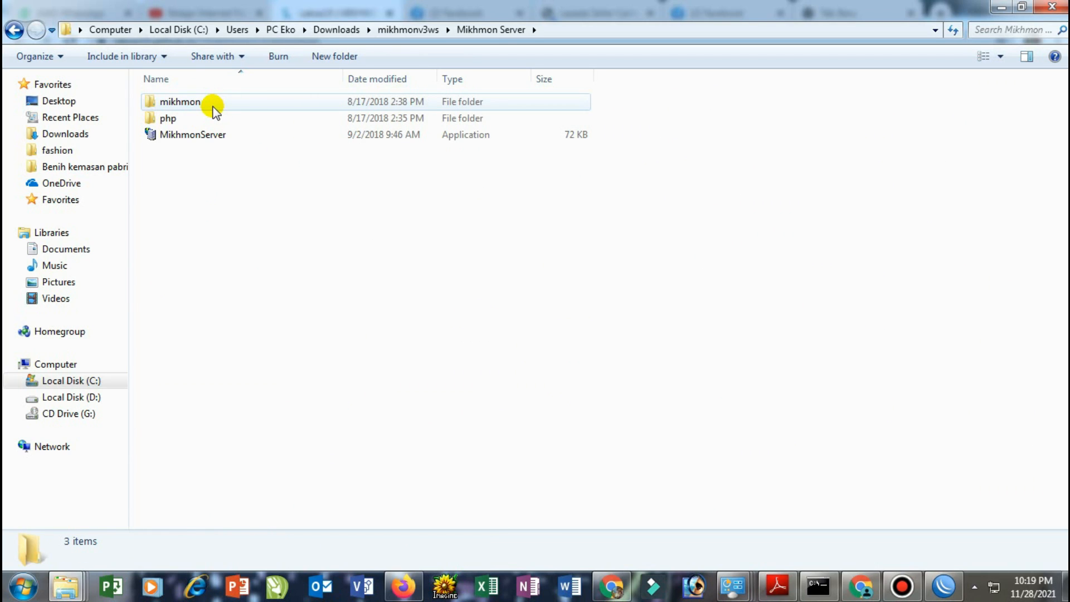
pyautogui.click(194, 138)
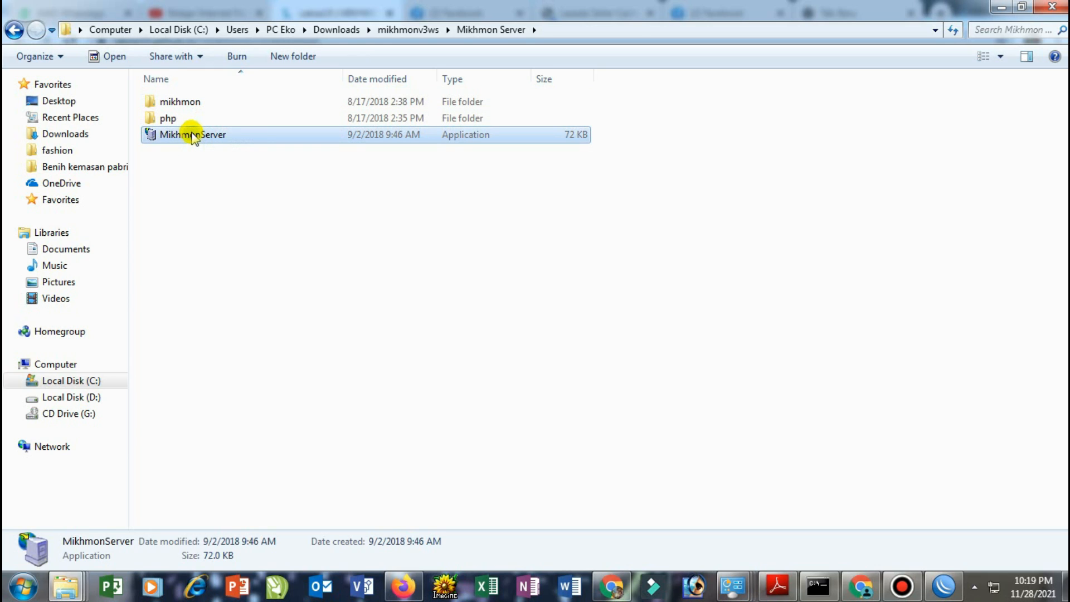
pyautogui.rightClick(192, 137)
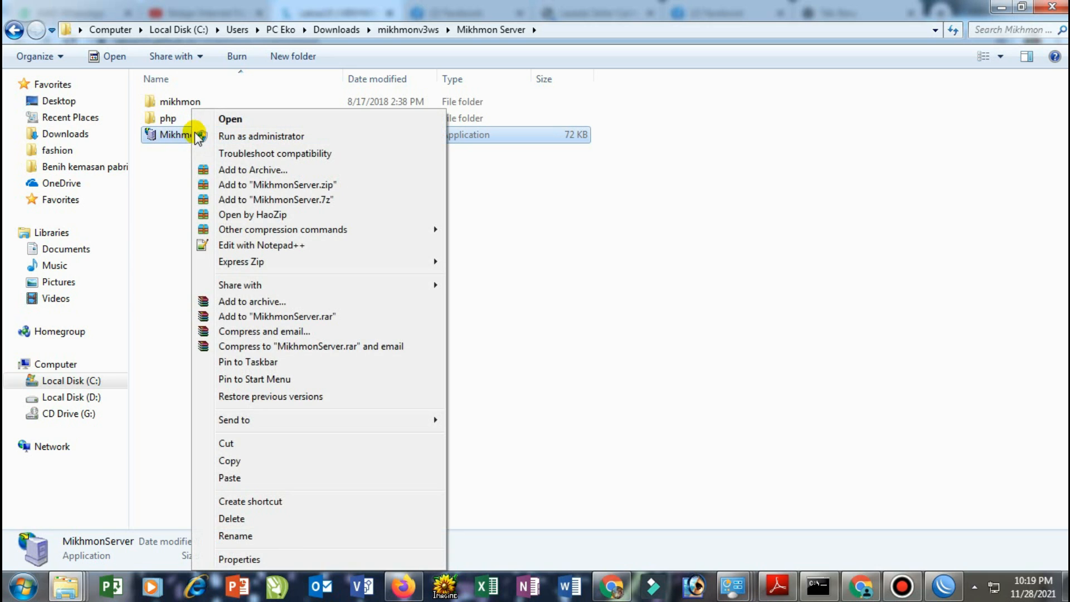
pyautogui.click(228, 137)
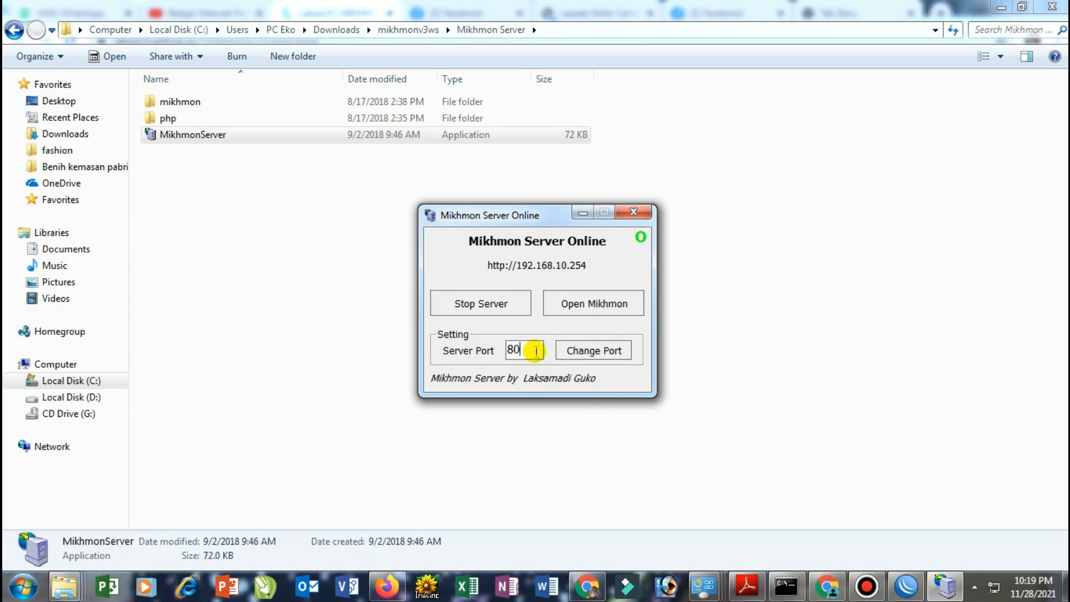
# Change the Mikhmon server port from 80 to 800, restart it, and open the web login
pyautogui.moveTo(534, 350); pyautogui.dragTo(509, 349)
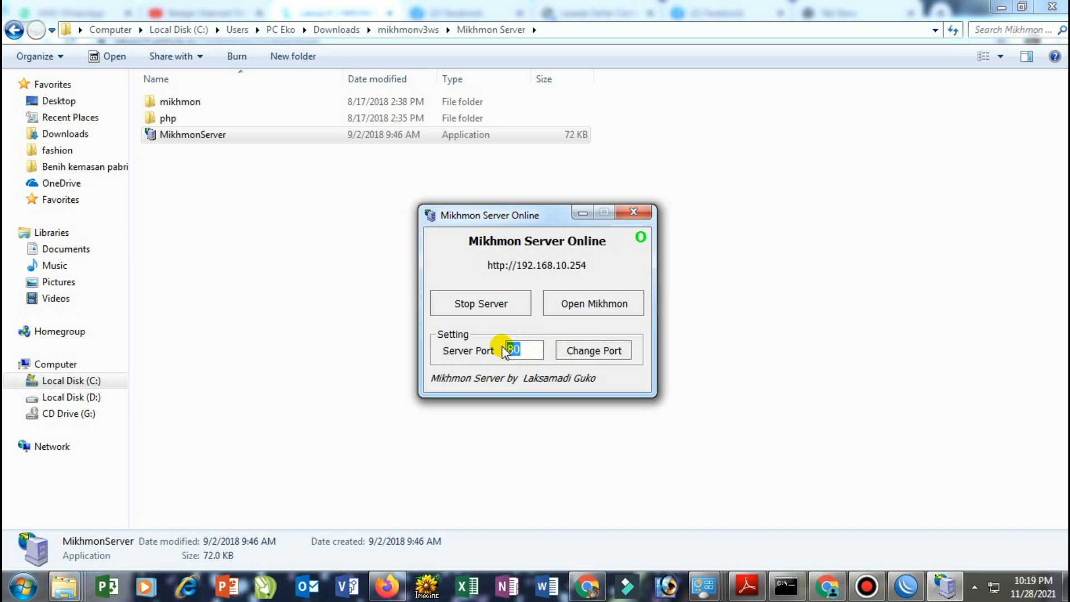
pyautogui.write('800')
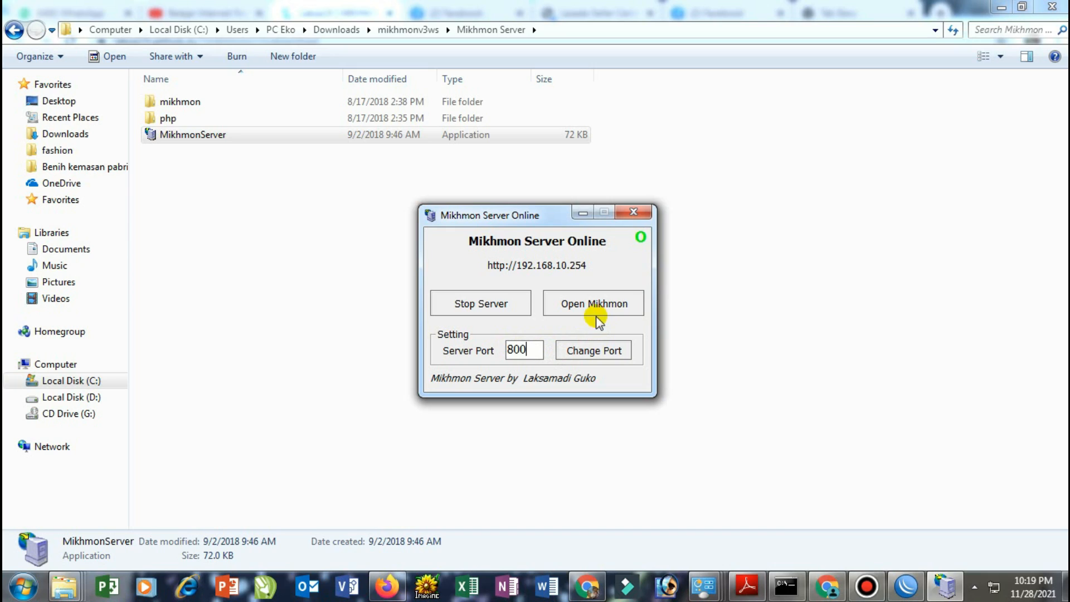
pyautogui.click(584, 355)
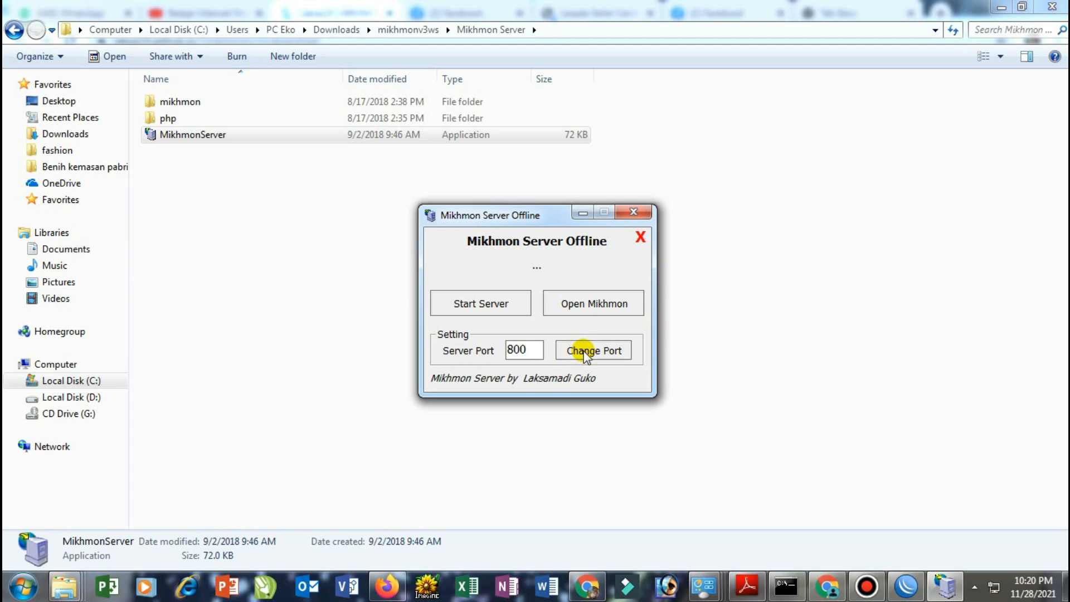
pyautogui.click(492, 305)
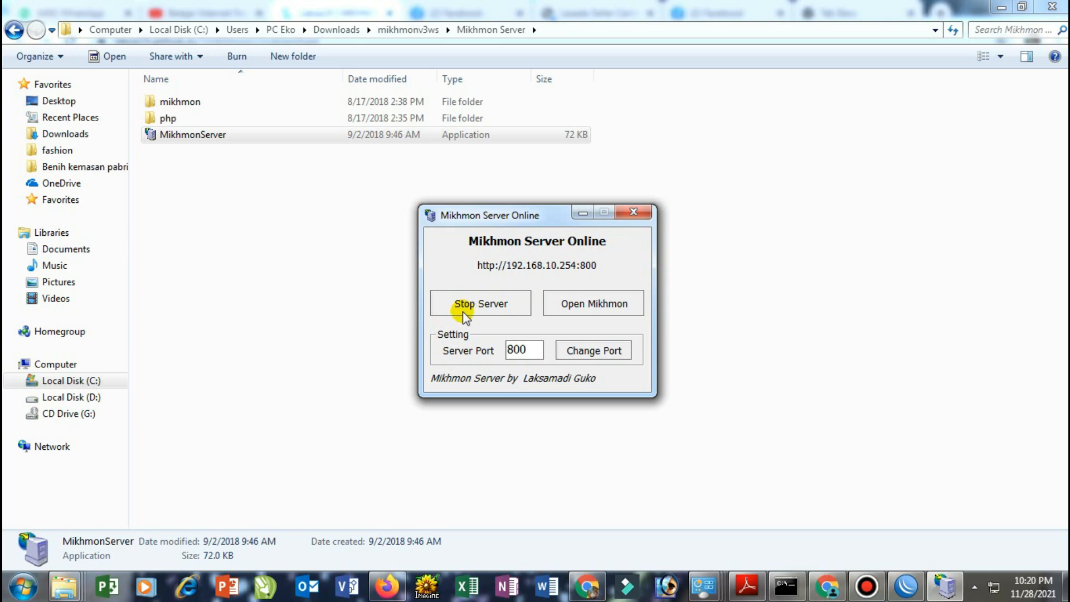
pyautogui.click(582, 307)
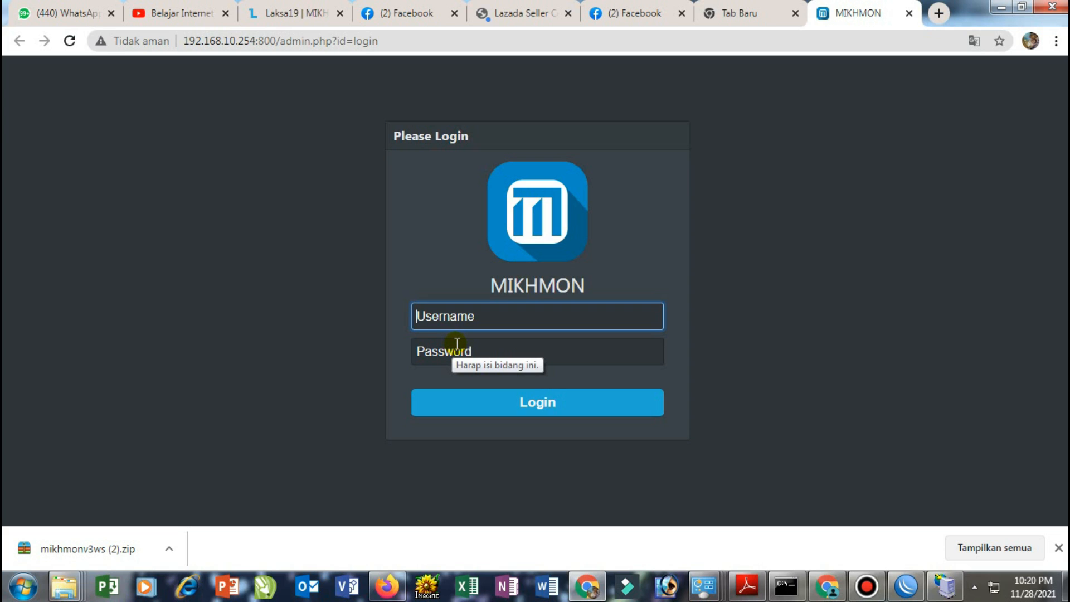
# Attempt login with username 'mikmon' and the admin password, which is rejected
pyautogui.write('mikmon')
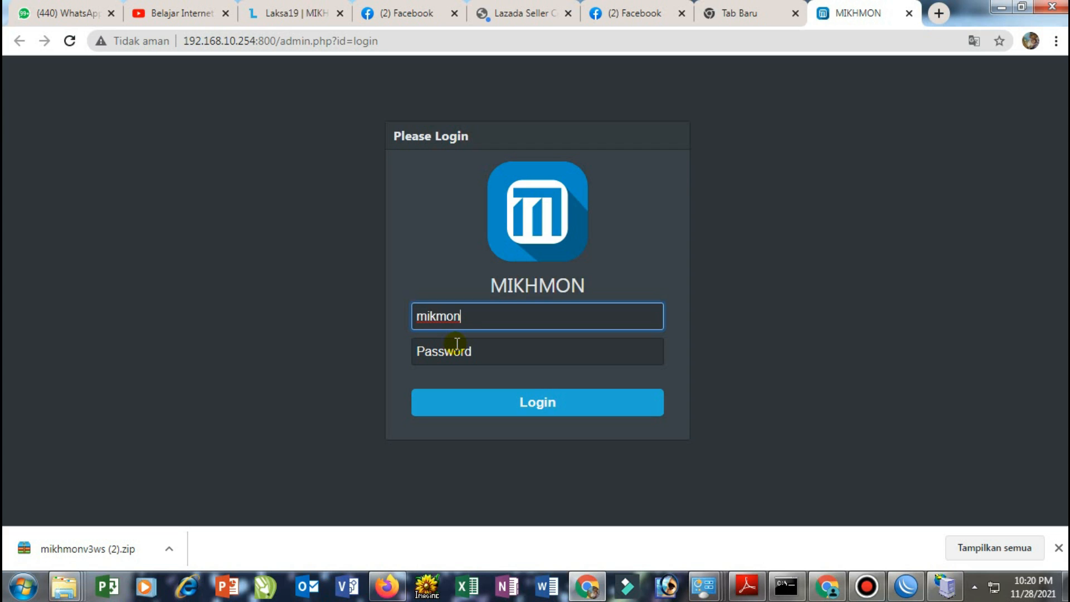
pyautogui.click(455, 351)
pyautogui.write('•••')
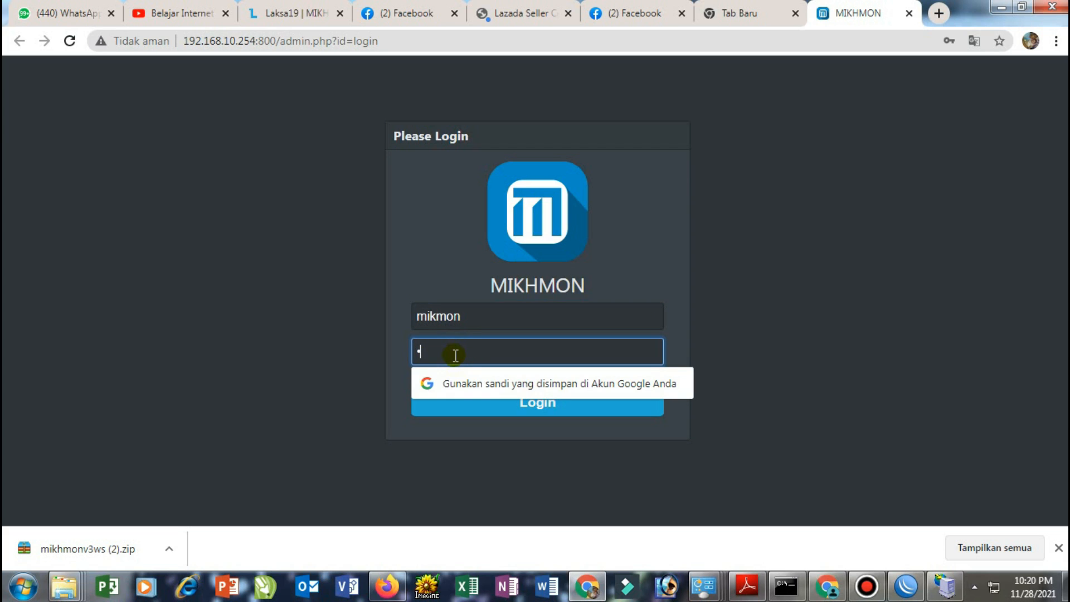
pyautogui.write('•')
pyautogui.click(477, 402)
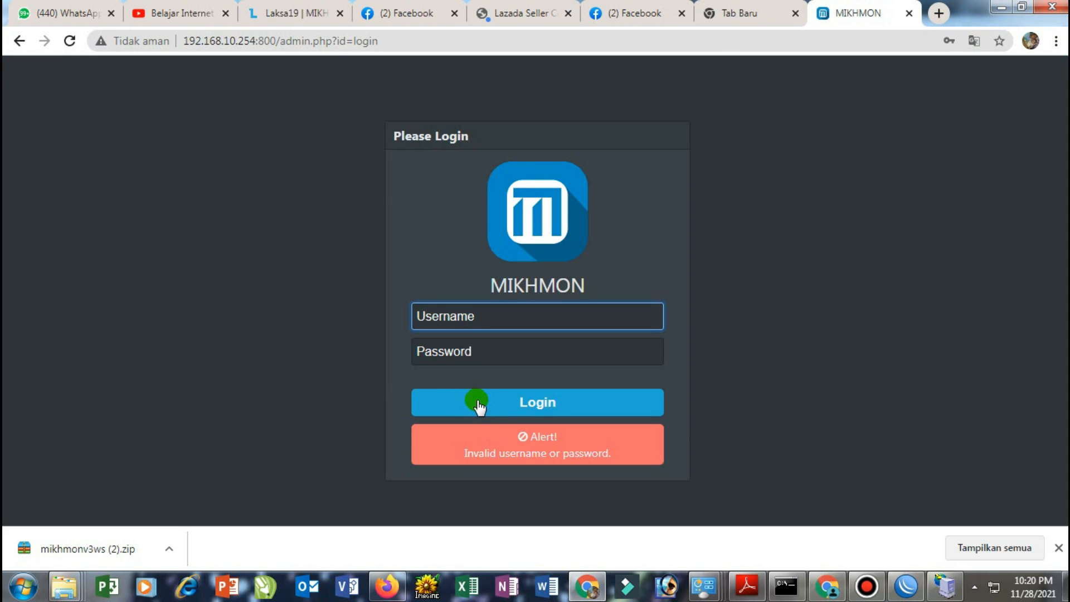
# Log in again with username 'mikhmon' and the correct password
pyautogui.click(485, 328)
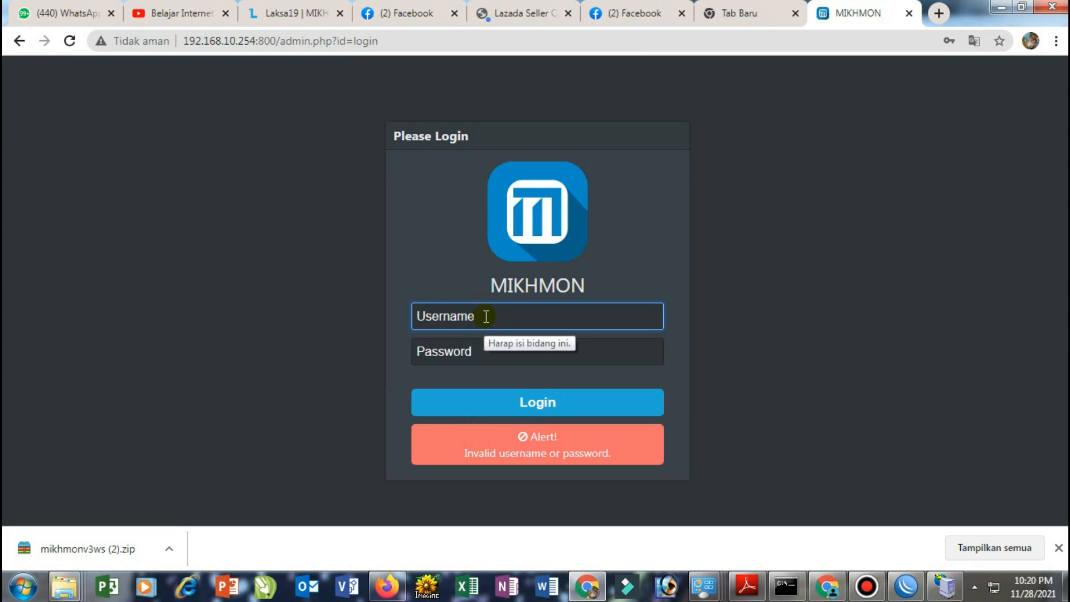
pyautogui.write('mi')
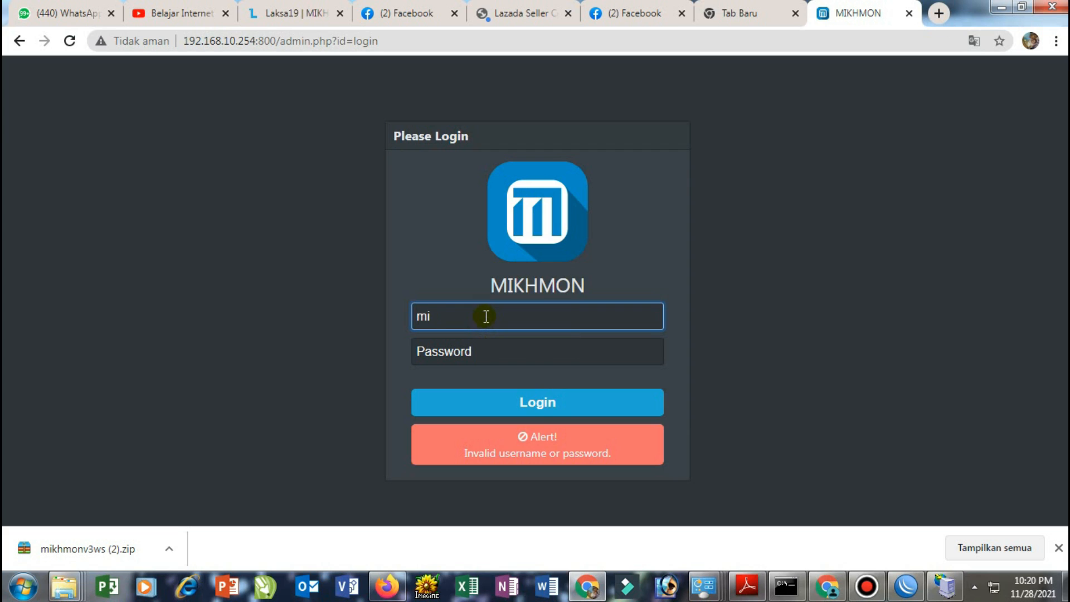
pyautogui.write('khmon')
pyautogui.click(476, 352)
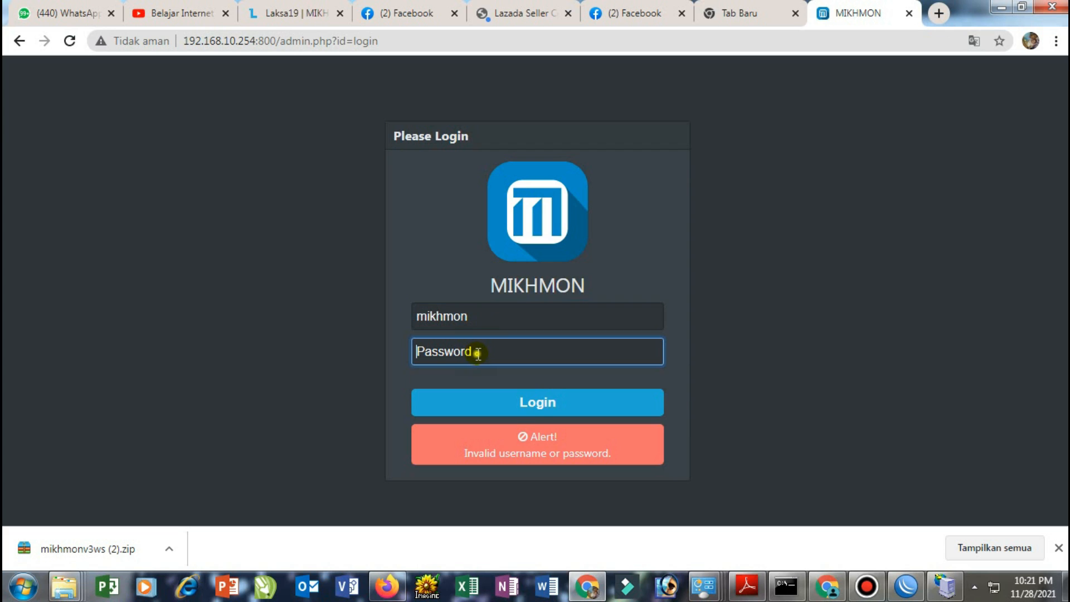
pyautogui.write('1234')
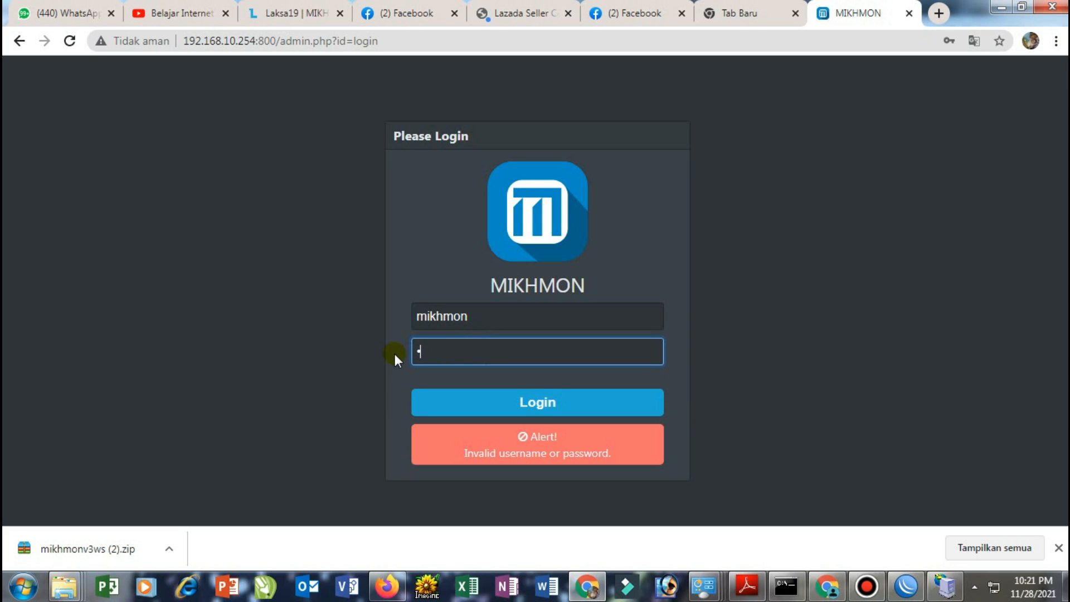
pyautogui.click(550, 407)
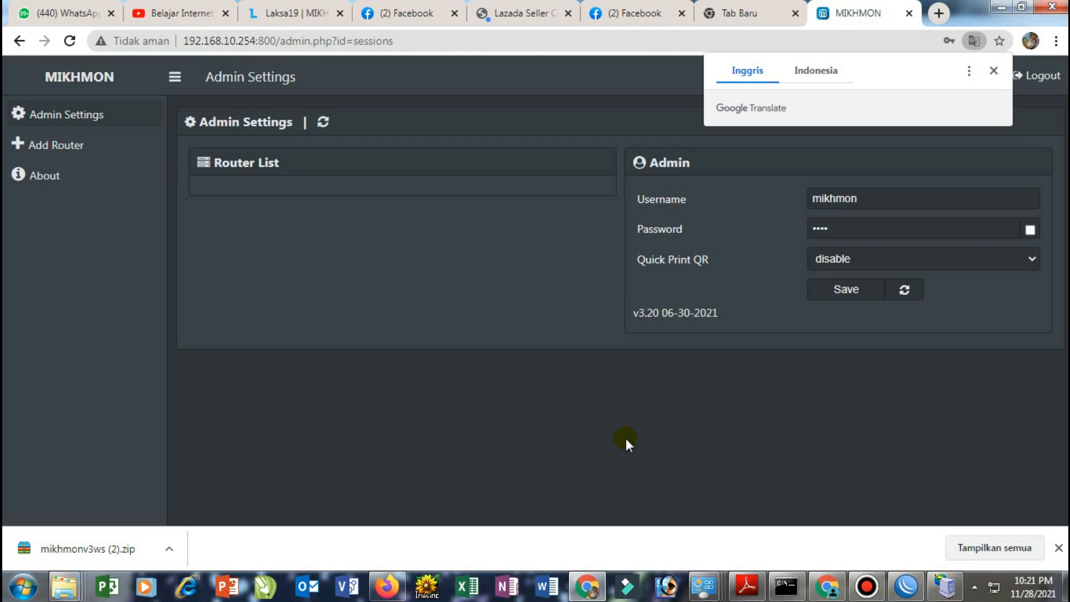
# Change the admin username to 'eko' and replace the admin password
pyautogui.click(993, 71)
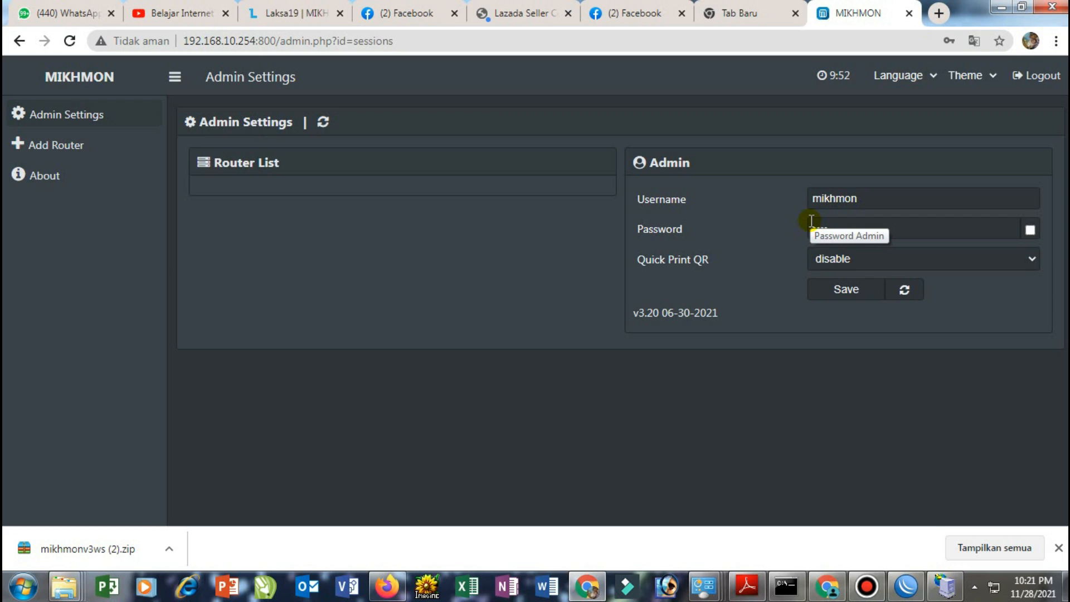
pyautogui.click(868, 200)
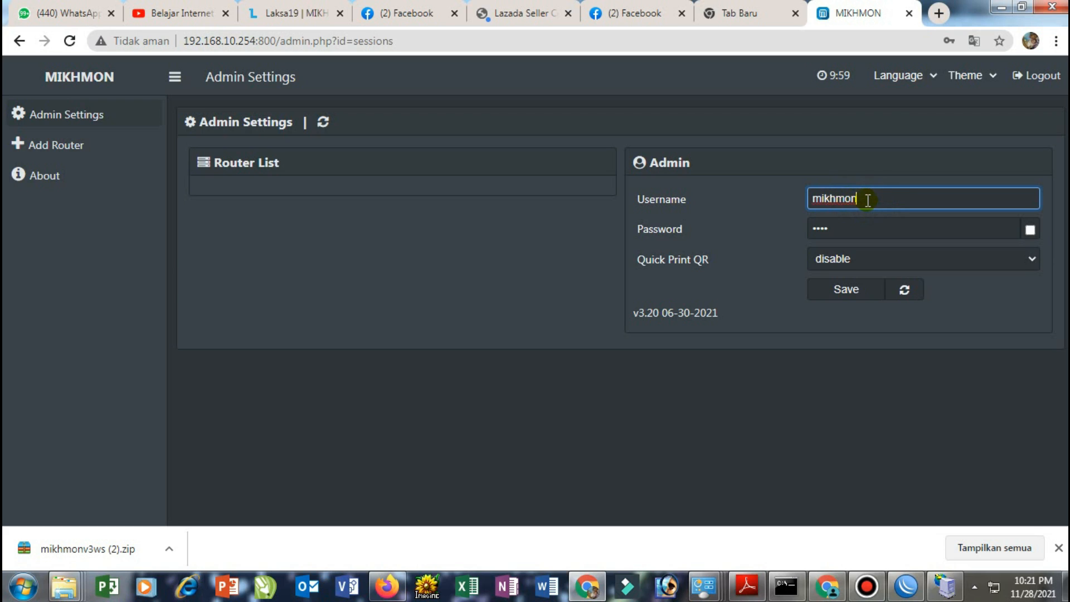
pyautogui.moveTo(866, 199); pyautogui.dragTo(806, 199)
pyautogui.write('eko')
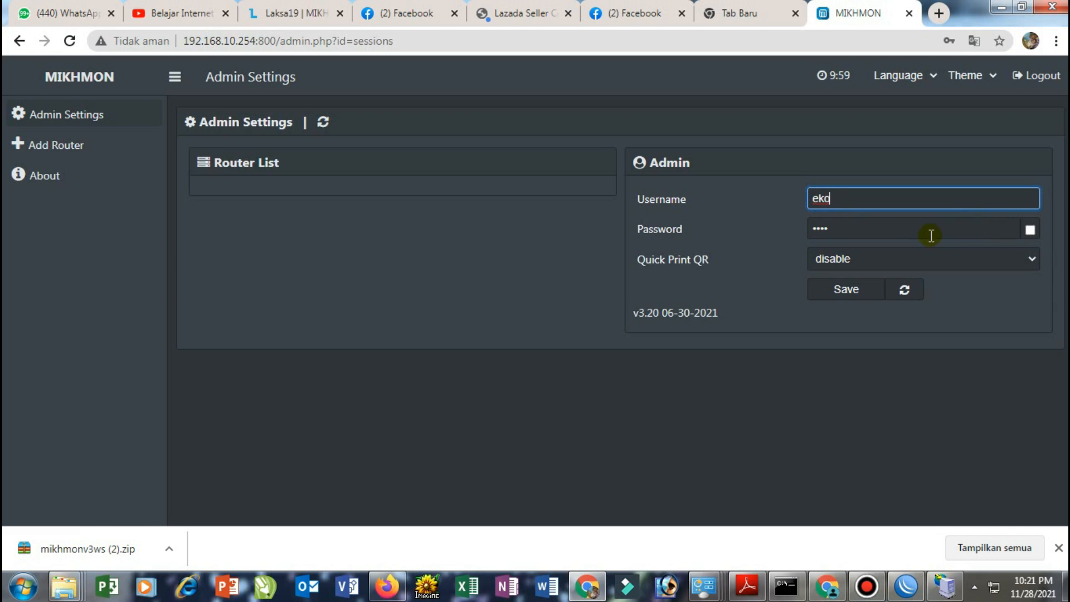
pyautogui.moveTo(931, 236); pyautogui.dragTo(787, 237)
pyautogui.write('••')
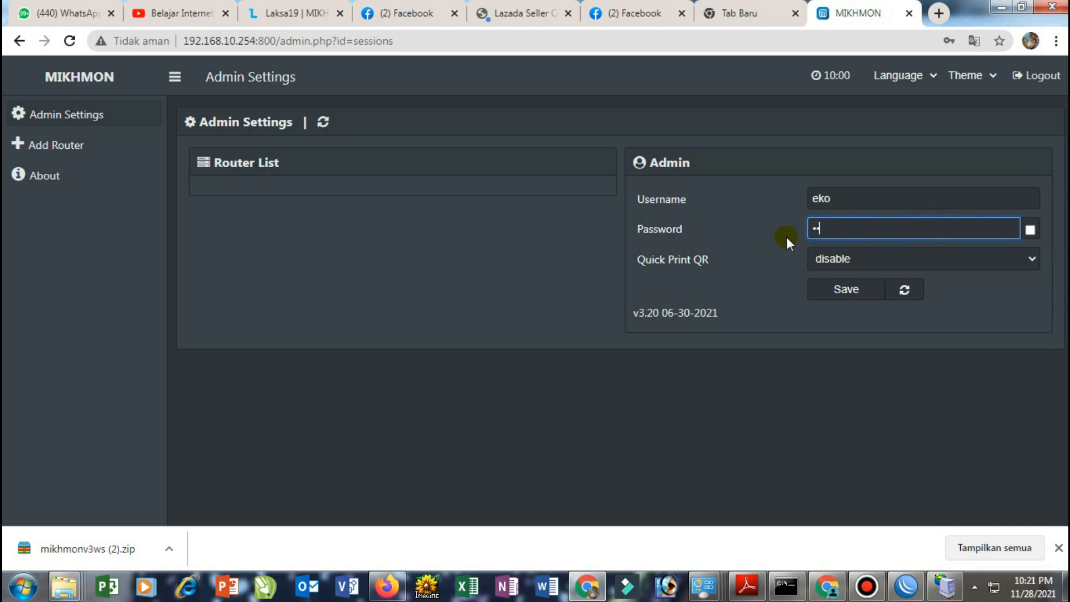
pyautogui.write('••')
# Set Quick Print QR to enable and save the admin settings
pyautogui.click(832, 262)
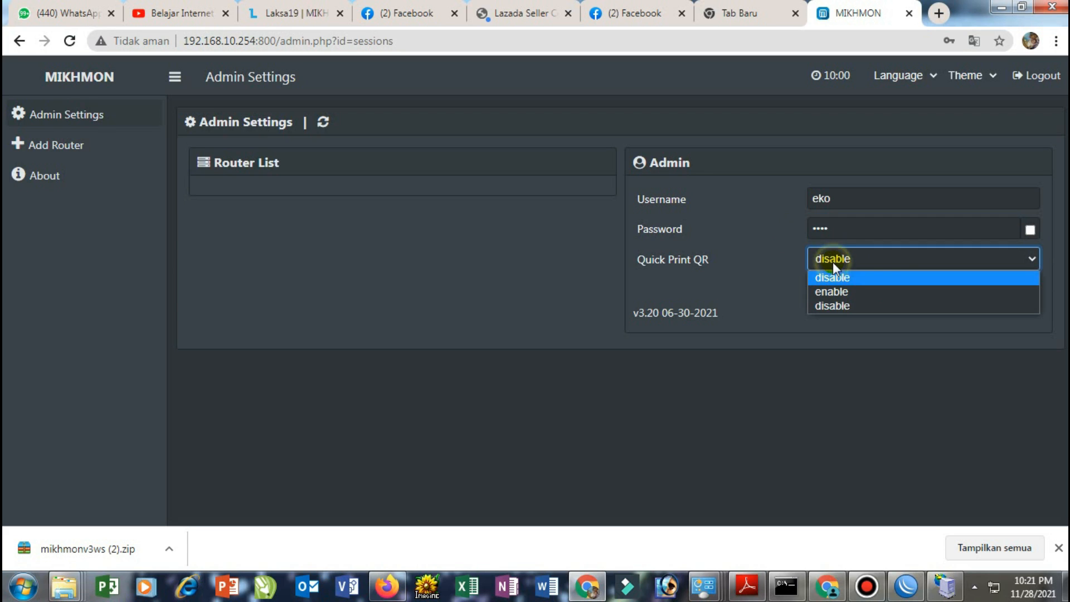
pyautogui.click(836, 293)
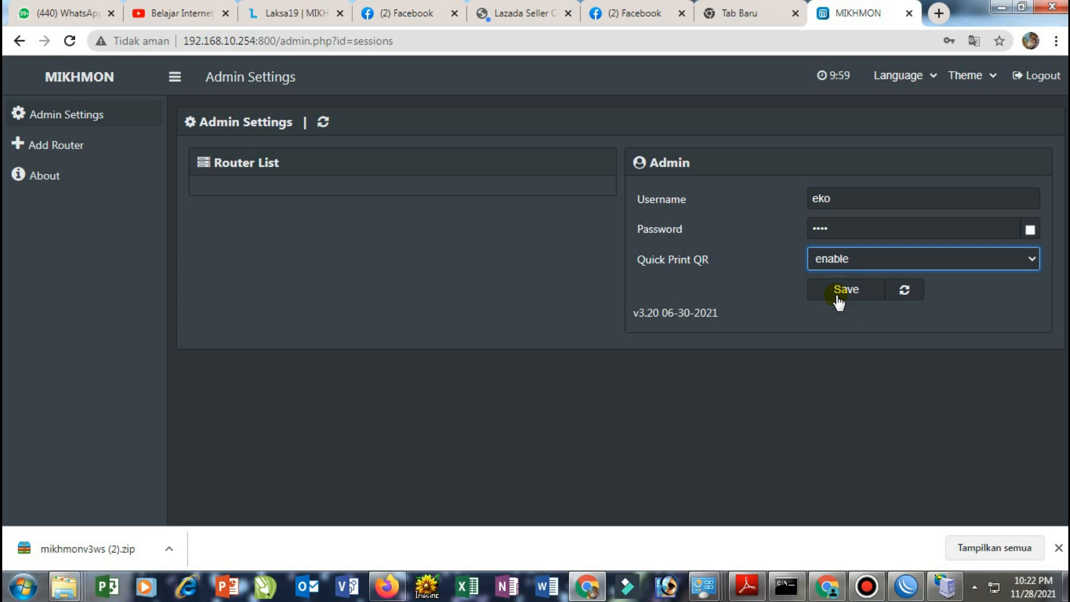
pyautogui.click(841, 298)
pyautogui.click(852, 293)
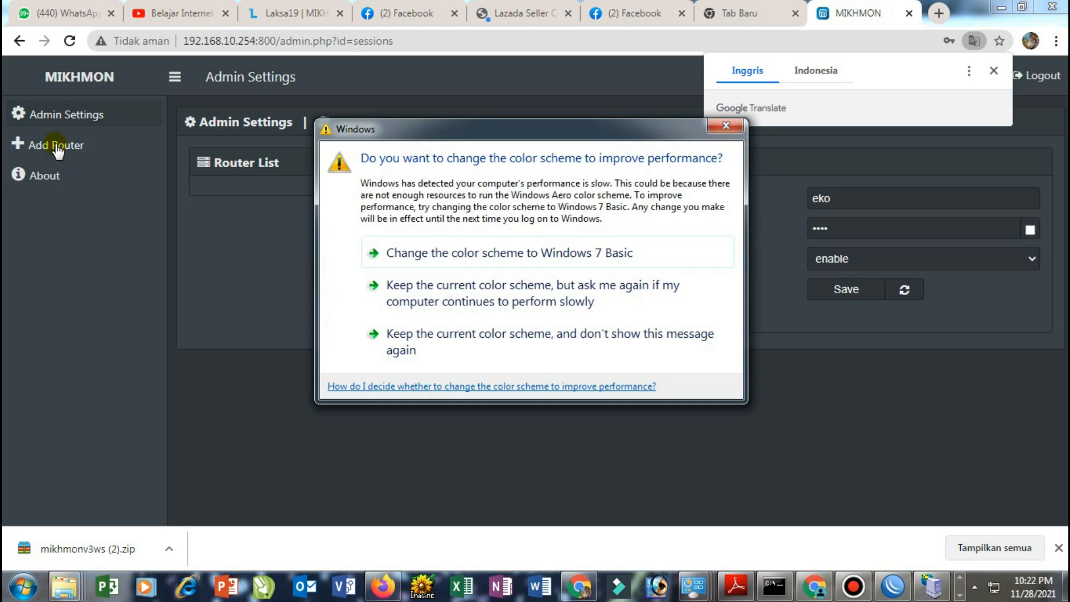
# Dismiss the Windows colour-scheme and page translation popups
pyautogui.click(720, 130)
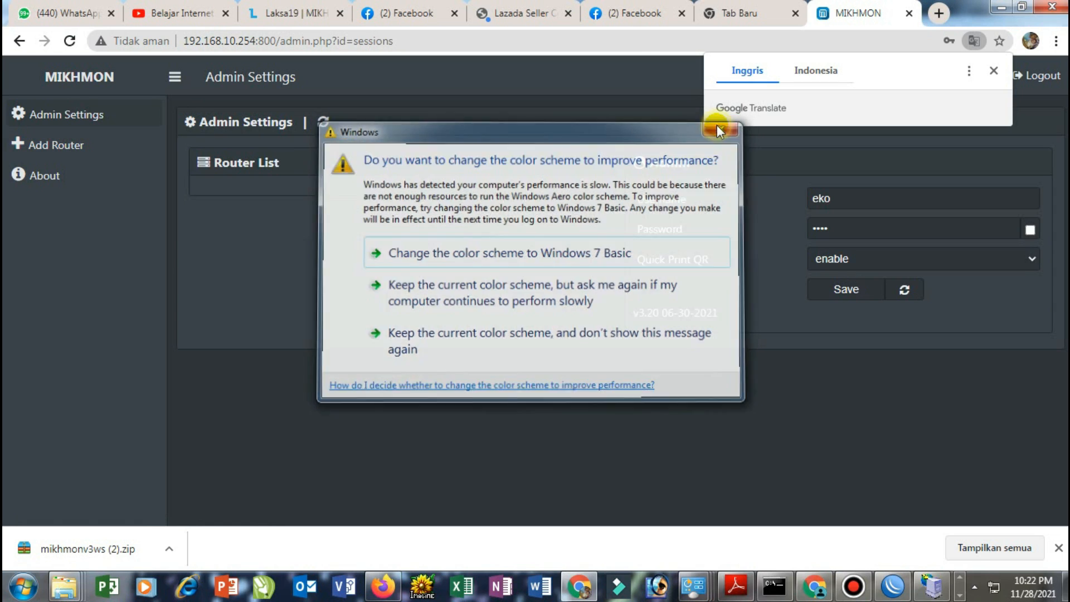
pyautogui.click(993, 70)
pyautogui.click(66, 147)
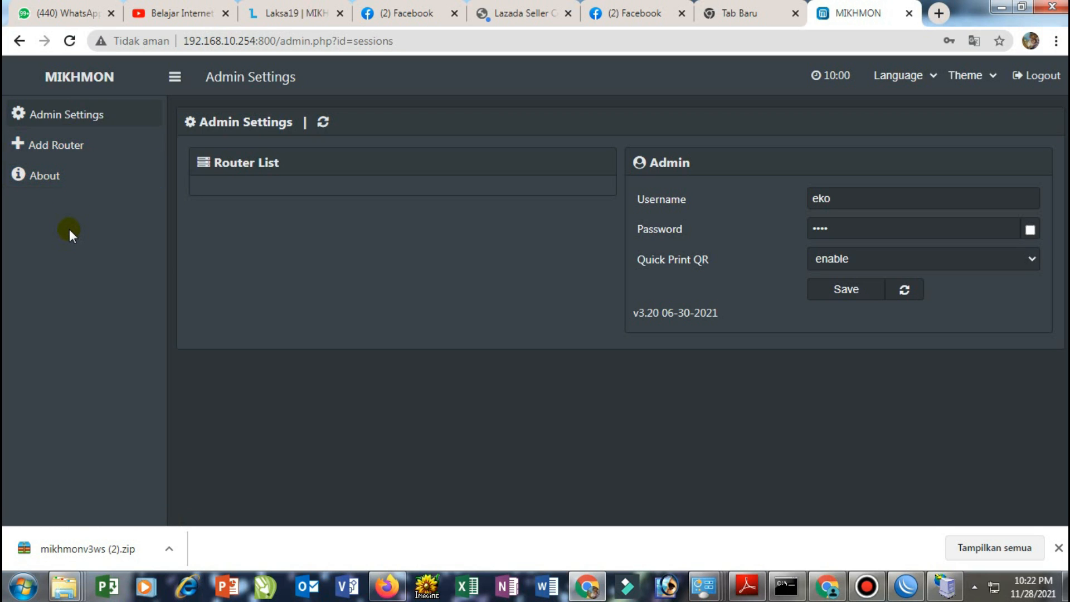
# Add a new router session with Session Name RBEKO, ready for its IP MikroTik address
pyautogui.click(67, 147)
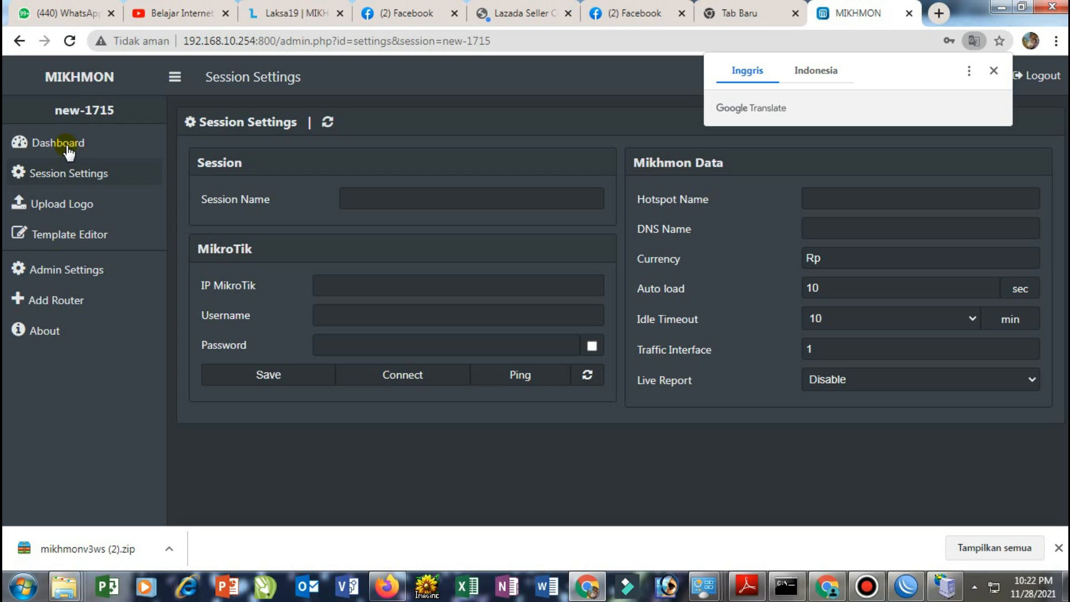
pyautogui.click(343, 201)
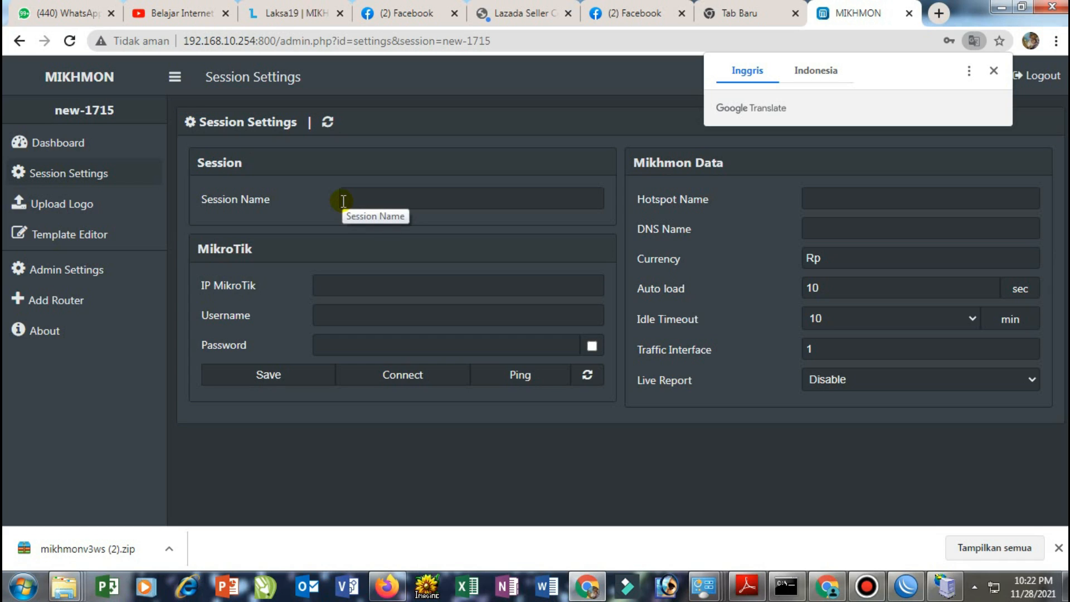
pyautogui.click(346, 201)
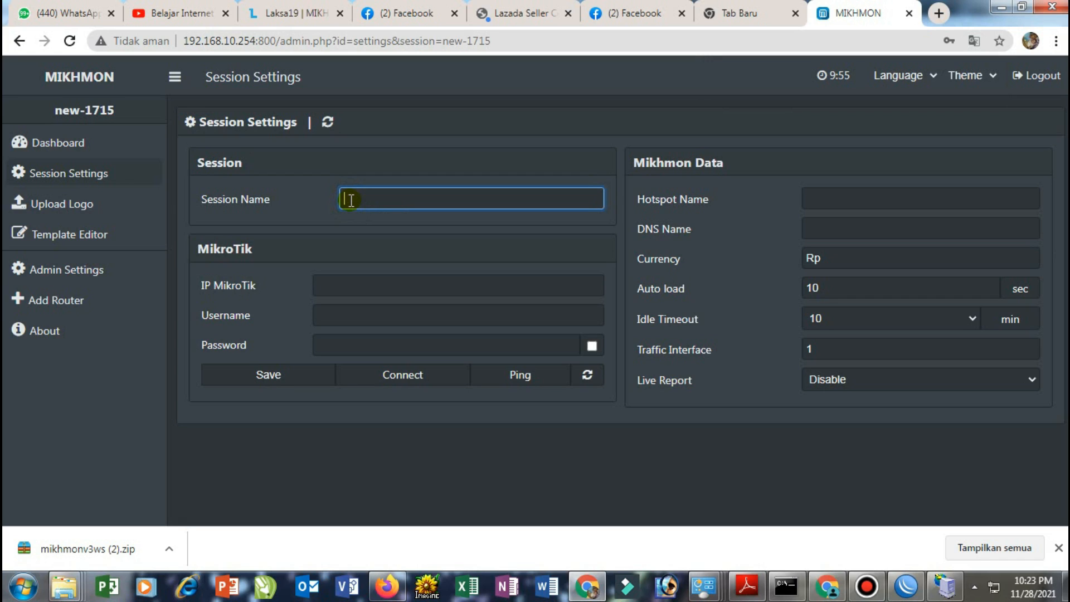
pyautogui.write('RBEKO')
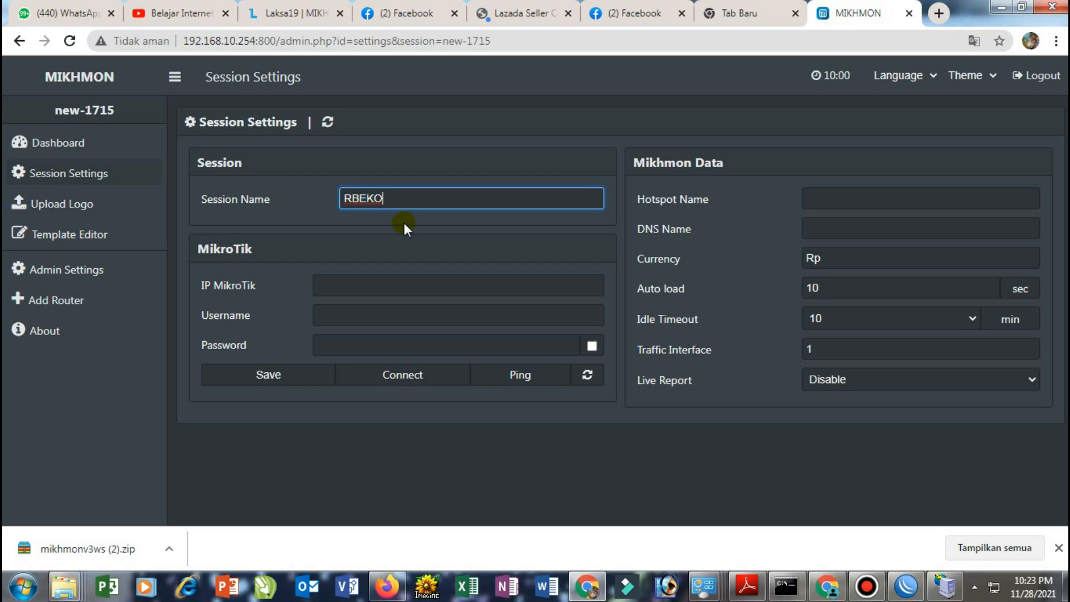
pyautogui.click(361, 199)
pyautogui.click(361, 199)
pyautogui.click(359, 281)
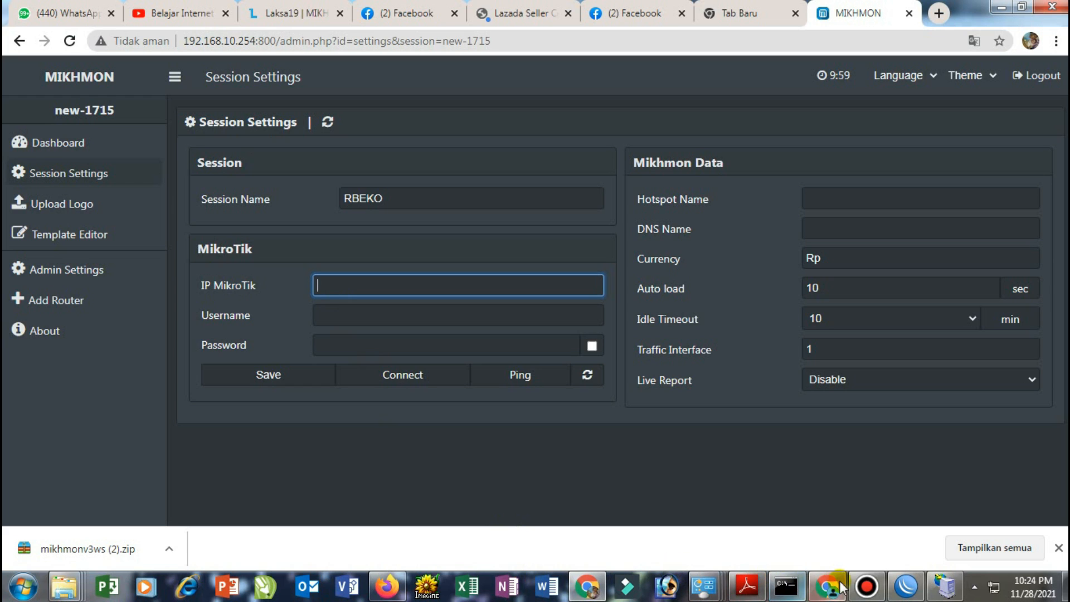
pyautogui.click(905, 586)
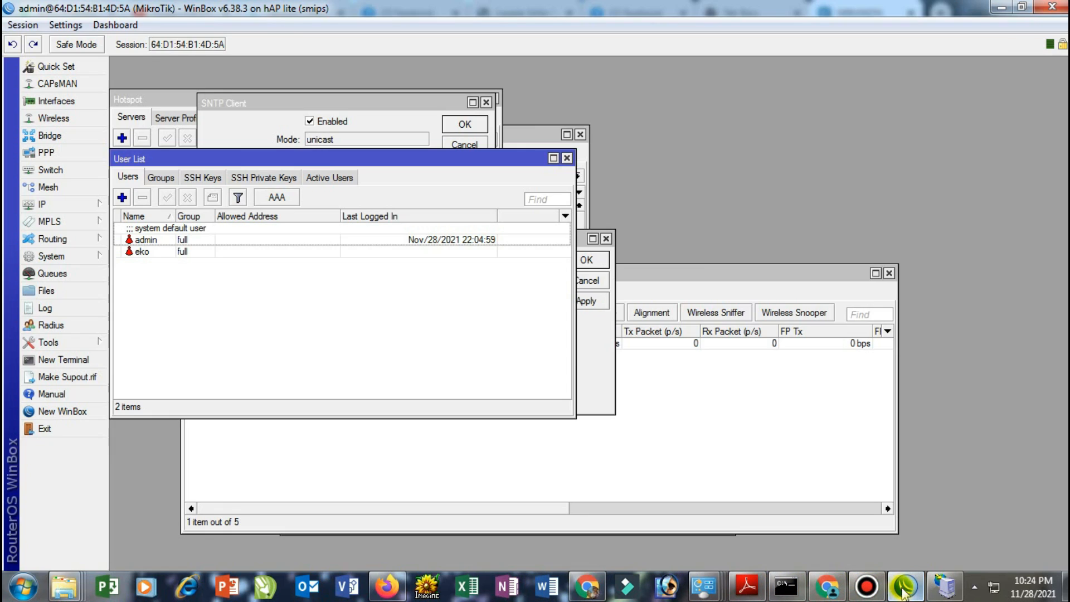
# In WinBox's IP Addresses list, open 192.168.10.1/24 and select the 192.168.10.1 address
pyautogui.click(92, 204)
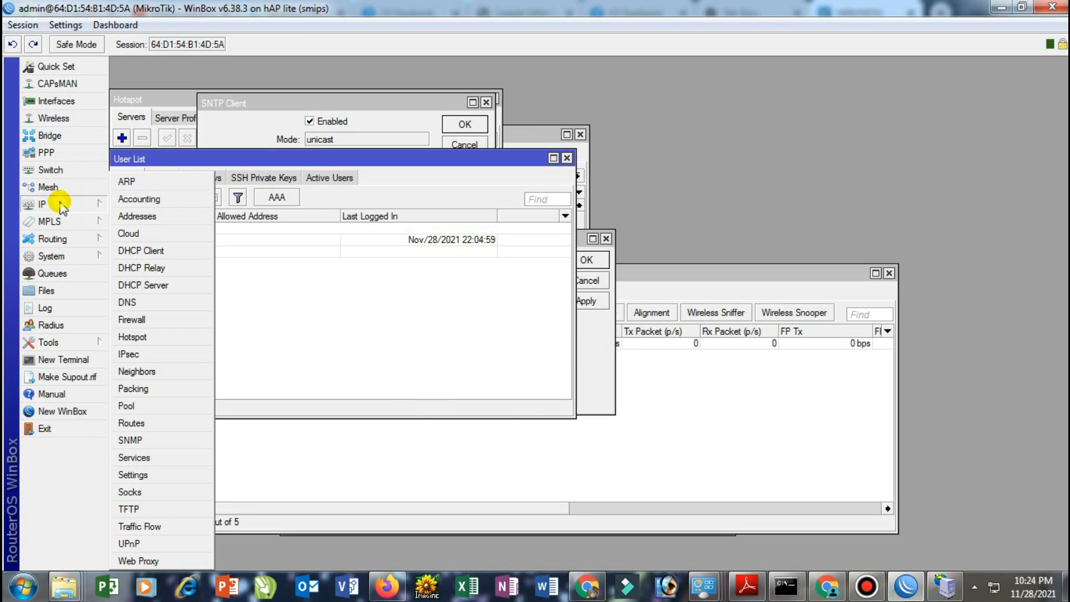
pyautogui.click(143, 216)
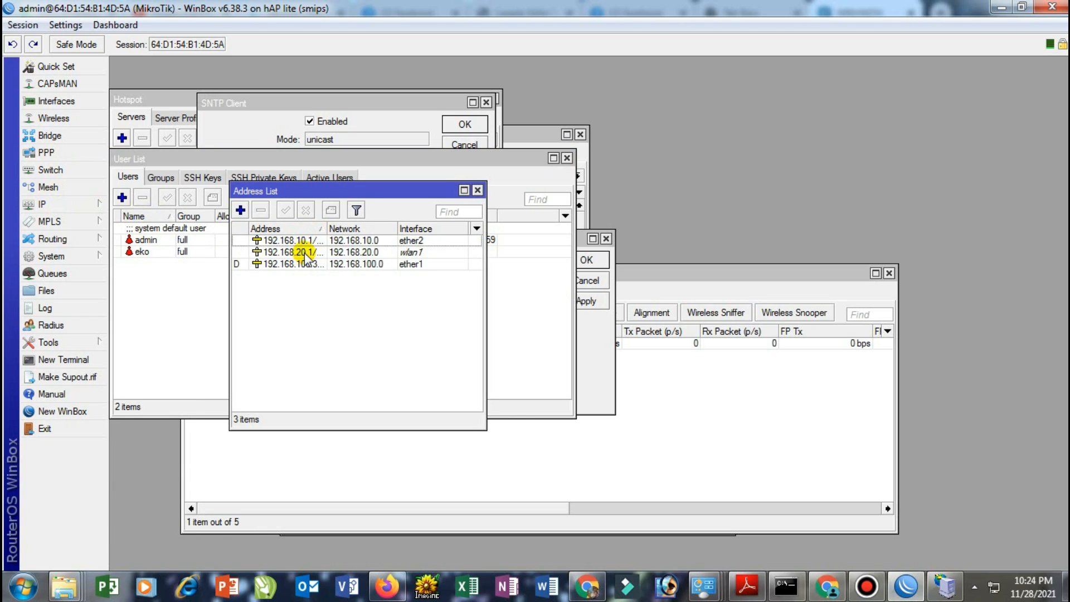
pyautogui.doubleClick(301, 240)
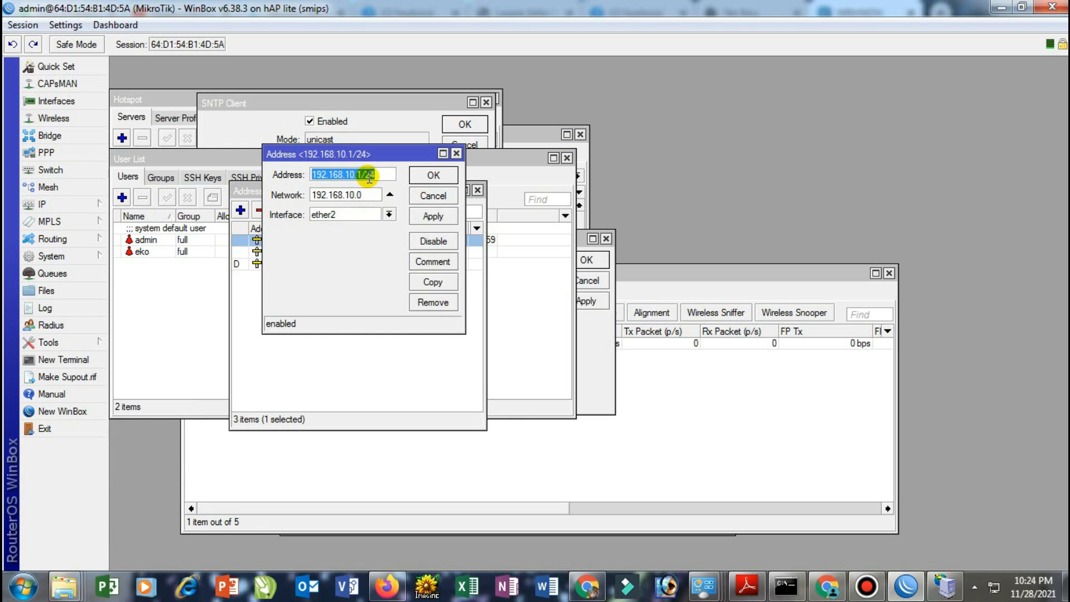
pyautogui.moveTo(366, 175); pyautogui.dragTo(316, 167)
pyautogui.hotkey('ctrl', 'c')
pyautogui.click(827, 586)
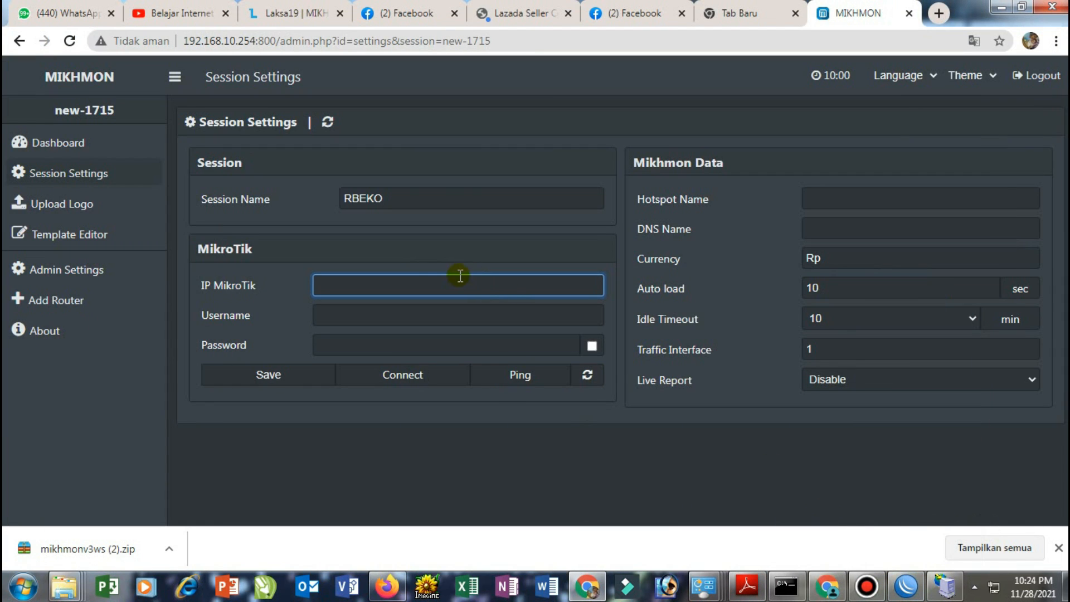
# Fill the RBEKO session with IP MikroTik 192.168.10.1, the router login username and password
pyautogui.hotkey('ctrl', 'v')
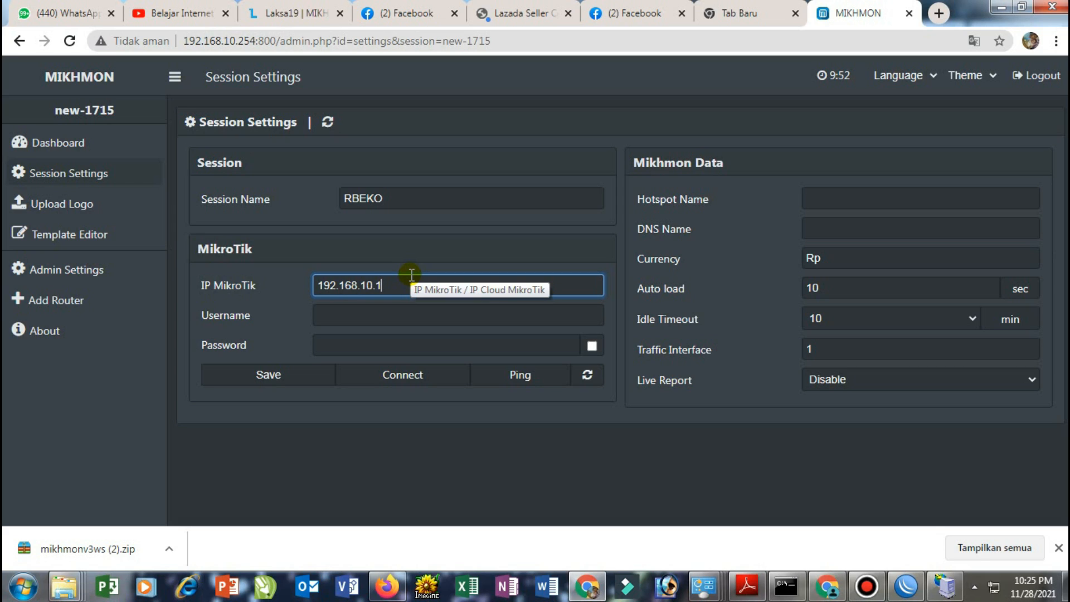
pyautogui.click(381, 314)
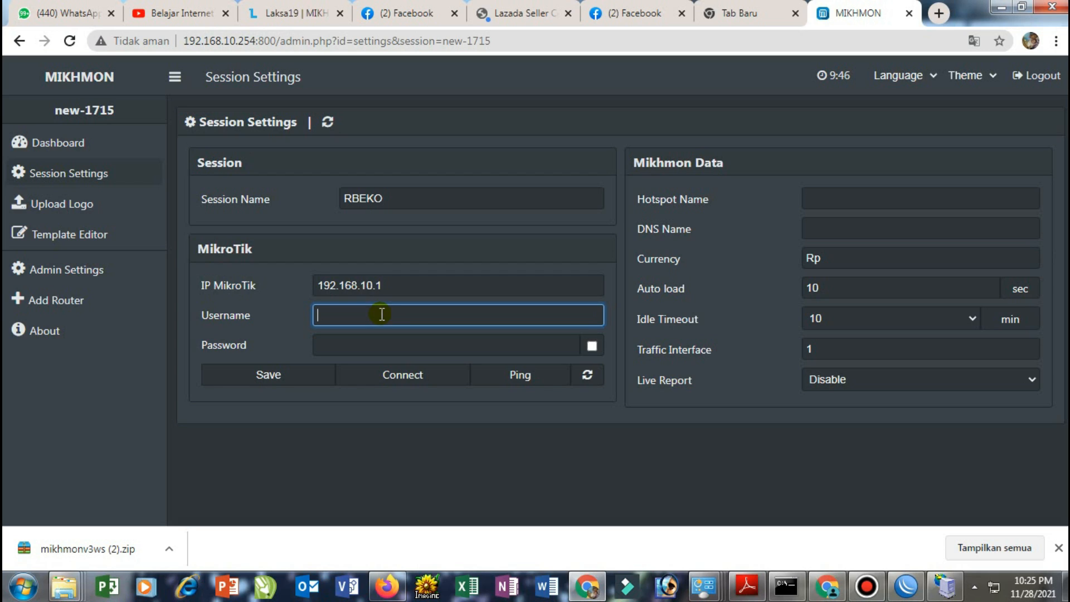
pyautogui.write('eko')
pyautogui.click(374, 337)
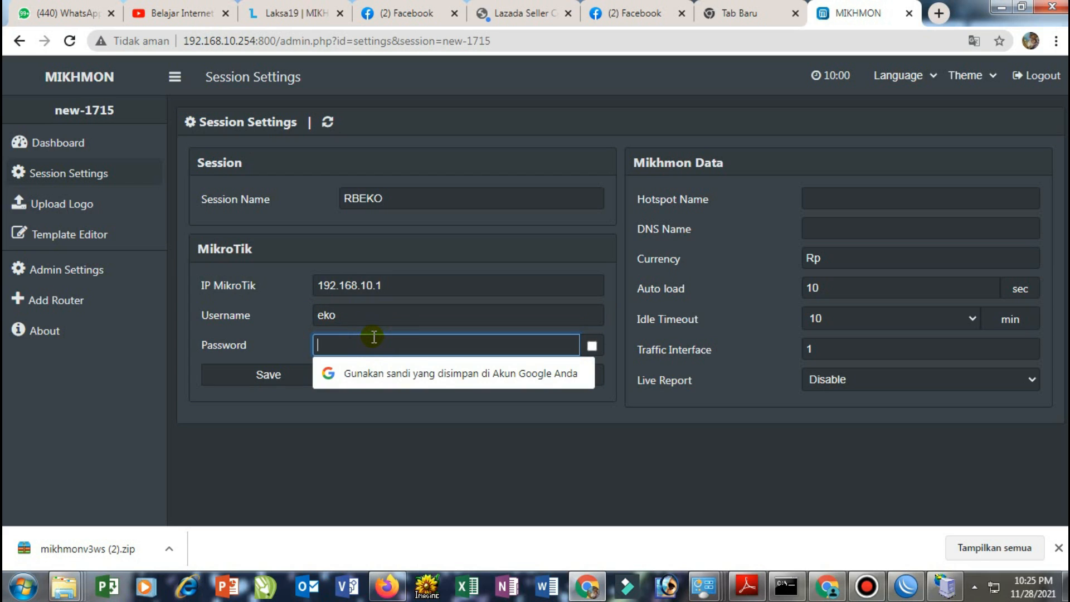
pyautogui.write('•••••••')
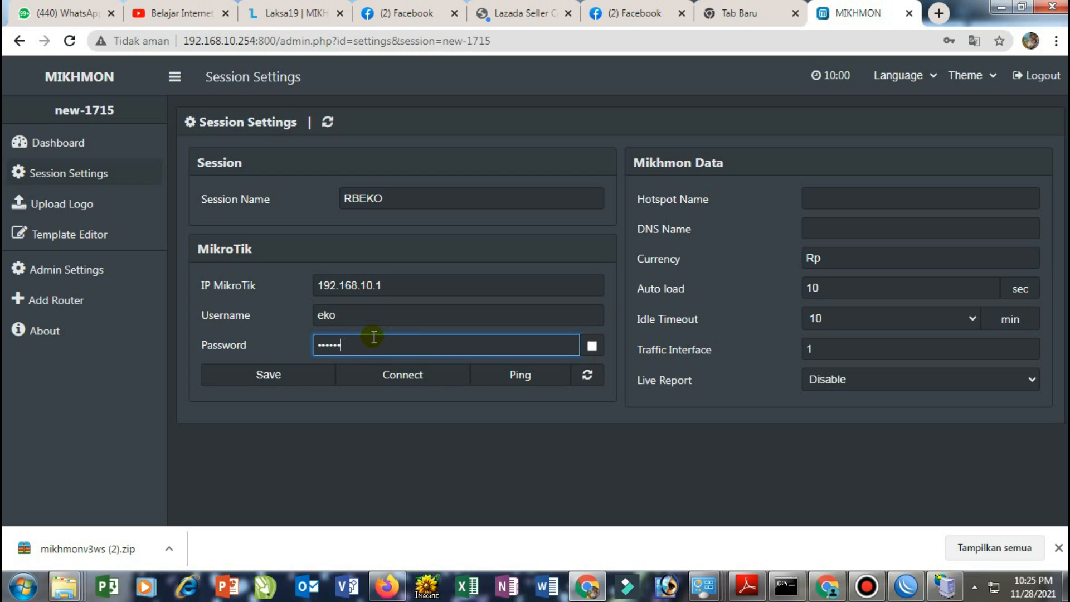
pyautogui.write('••')
pyautogui.click(830, 196)
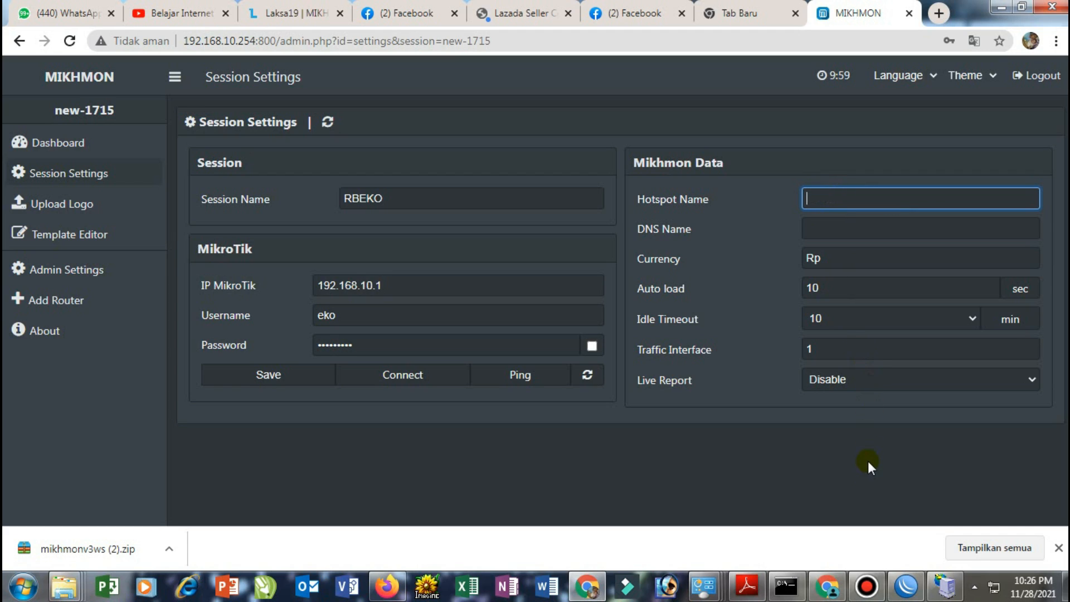
pyautogui.moveTo(917, 590)
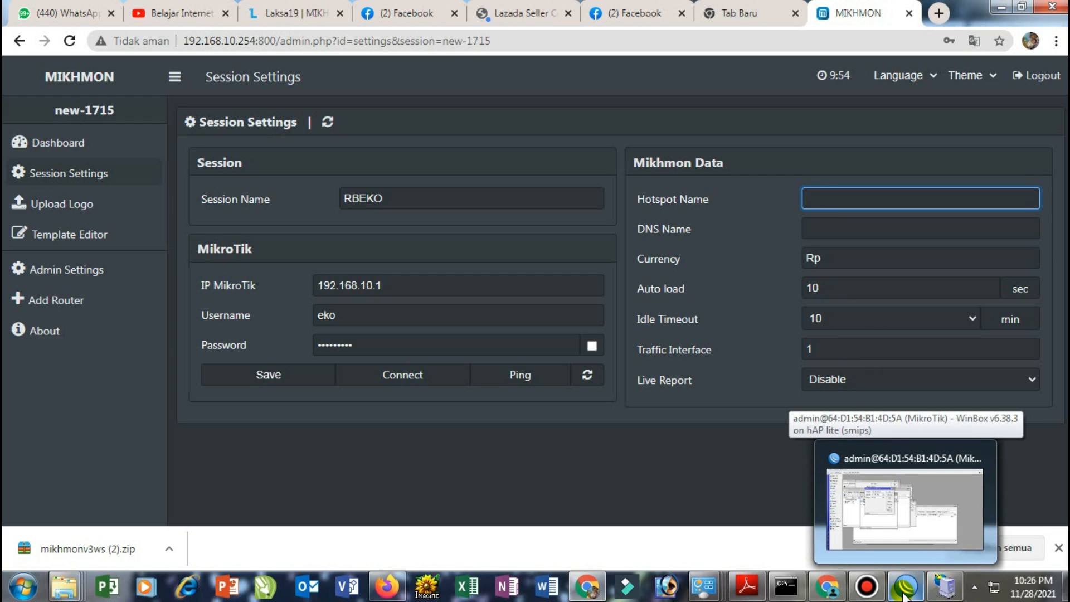
pyautogui.click(869, 549)
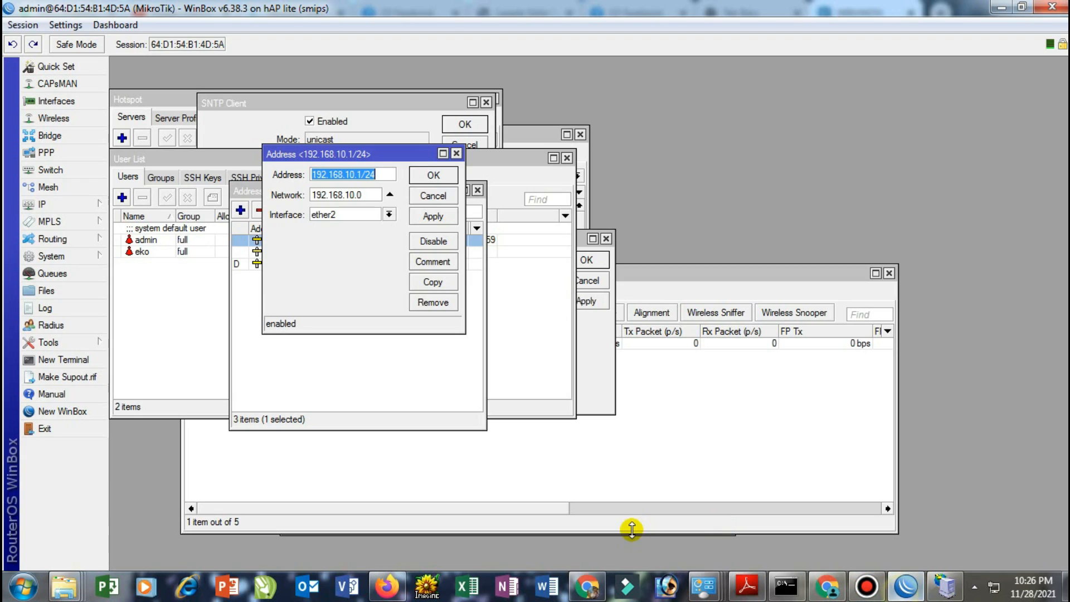
# Copy the SSID 'HOTSPOT EKO' from the wlan1 wireless interface settings in WinBox
pyautogui.click(69, 119)
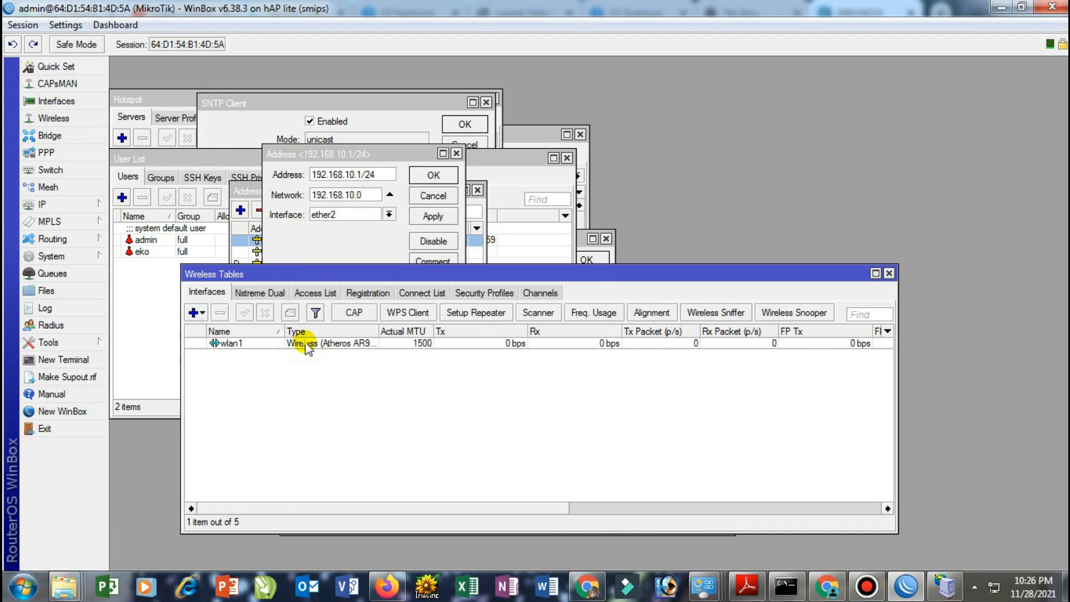
pyautogui.doubleClick(307, 344)
pyautogui.moveTo(284, 186); pyautogui.dragTo(224, 190)
pyautogui.hotkey('ctrl', 'c')
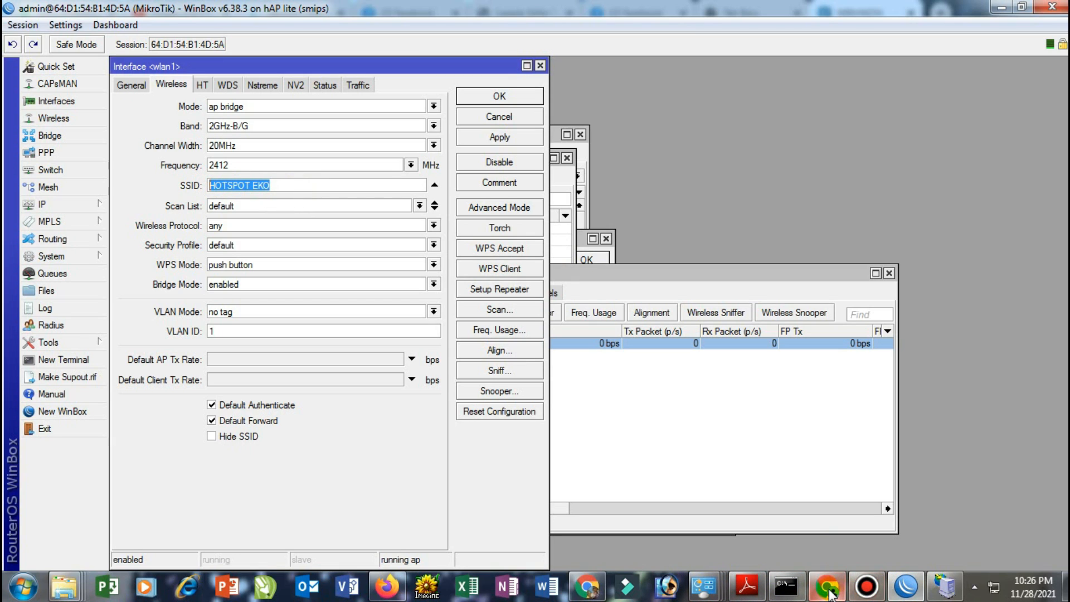
pyautogui.click(586, 590)
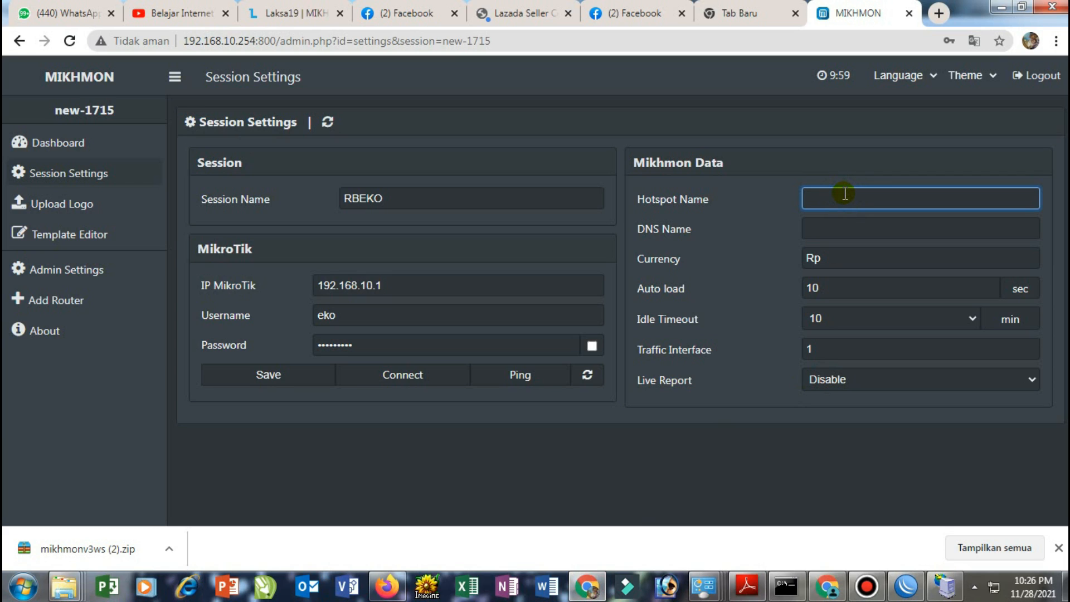
# Paste 'HOTSPOT EKO' into Mikhmon's Hotspot Name field
pyautogui.hotkey('ctrl', 'v')
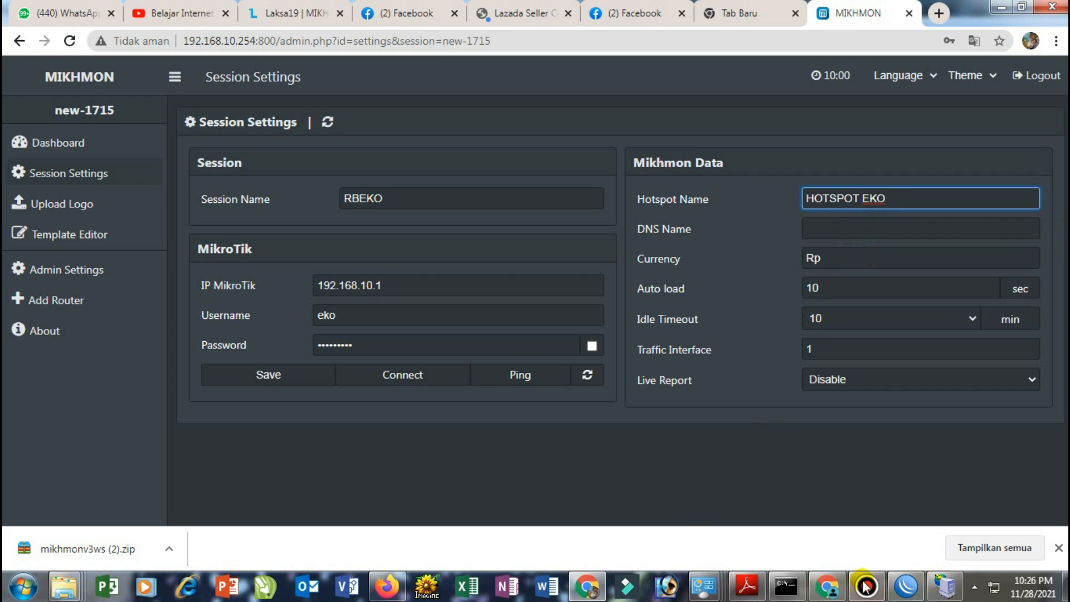
pyautogui.click(907, 585)
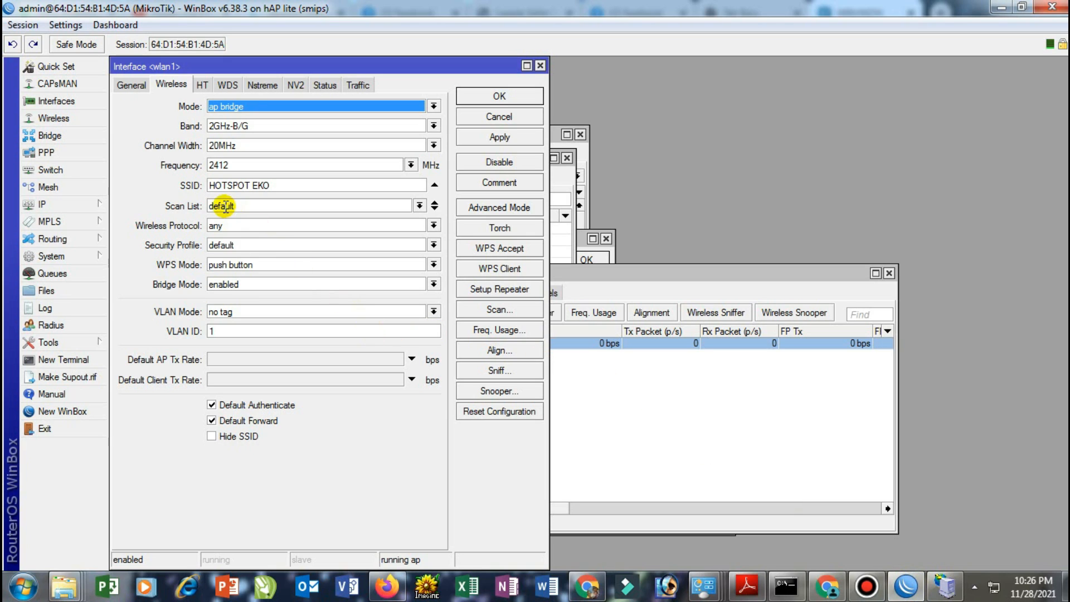
# Copy the DNS name waluyo.net from WinBox's hsprof1 hotspot server profile
pyautogui.click(576, 274)
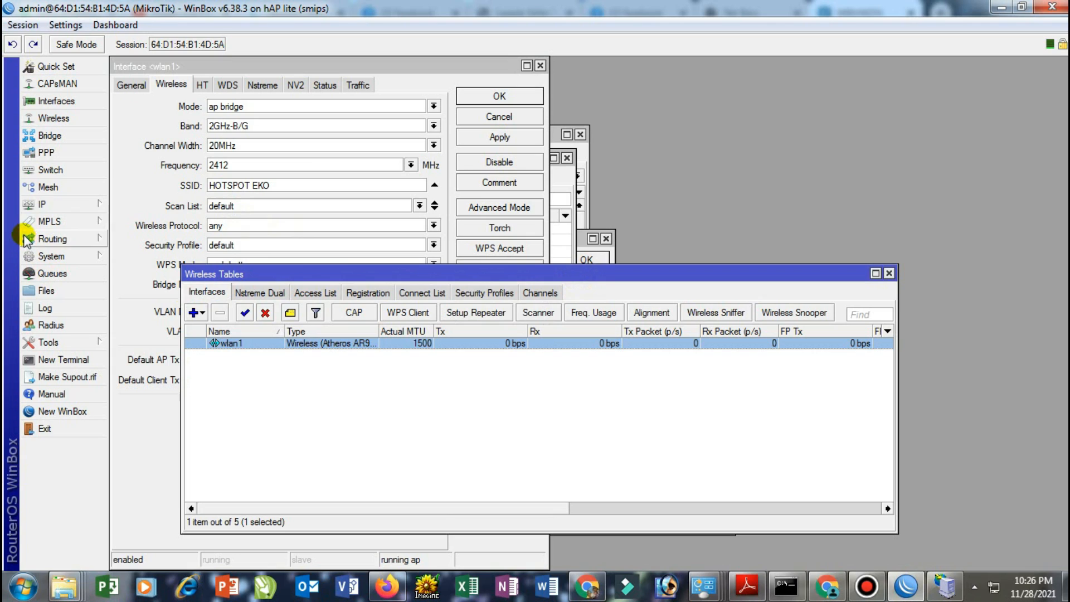
pyautogui.click(45, 203)
pyautogui.click(139, 337)
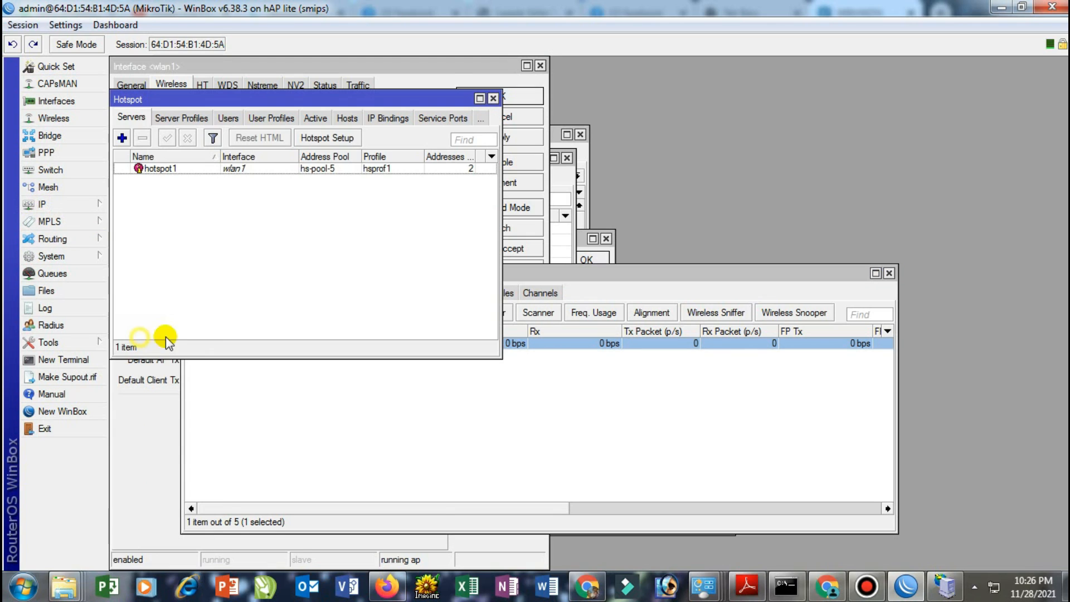
pyautogui.click(194, 119)
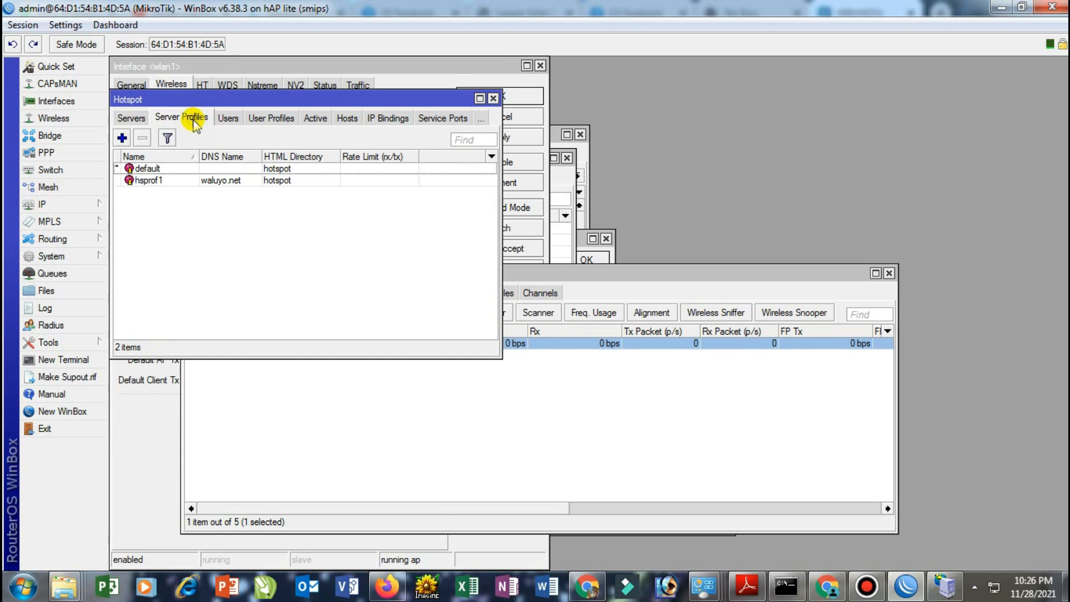
pyautogui.doubleClick(225, 180)
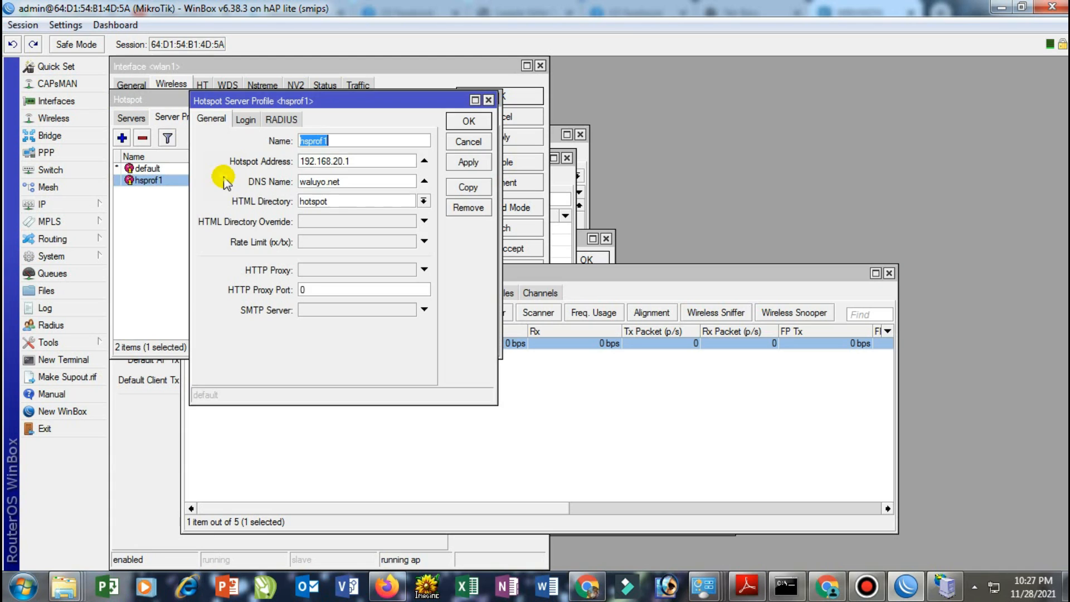
pyautogui.click(352, 183)
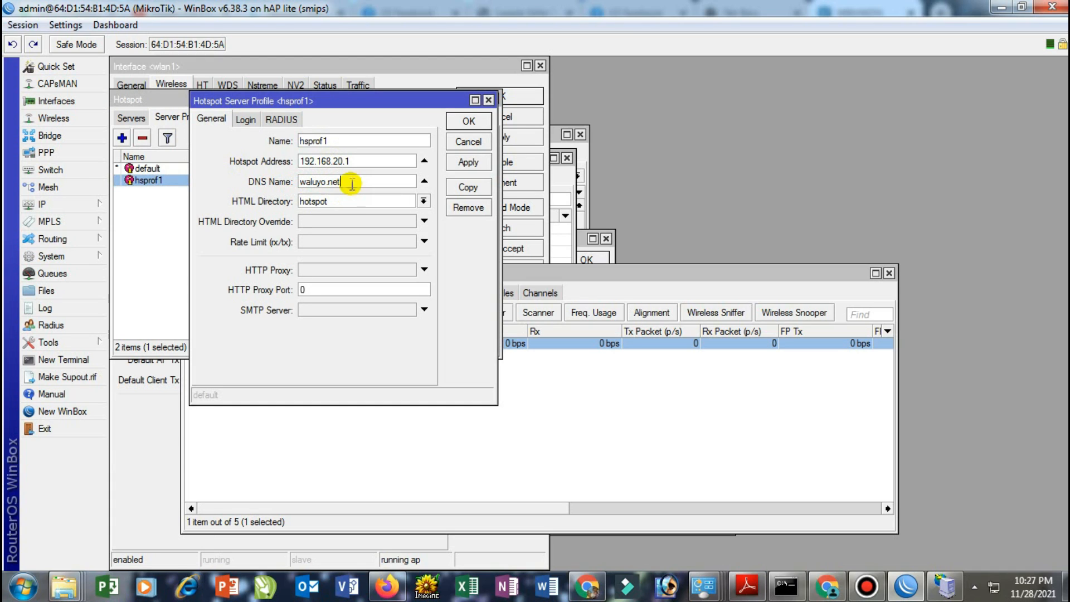
pyautogui.moveTo(352, 182); pyautogui.dragTo(281, 181)
pyautogui.hotkey('ctrl', 'c')
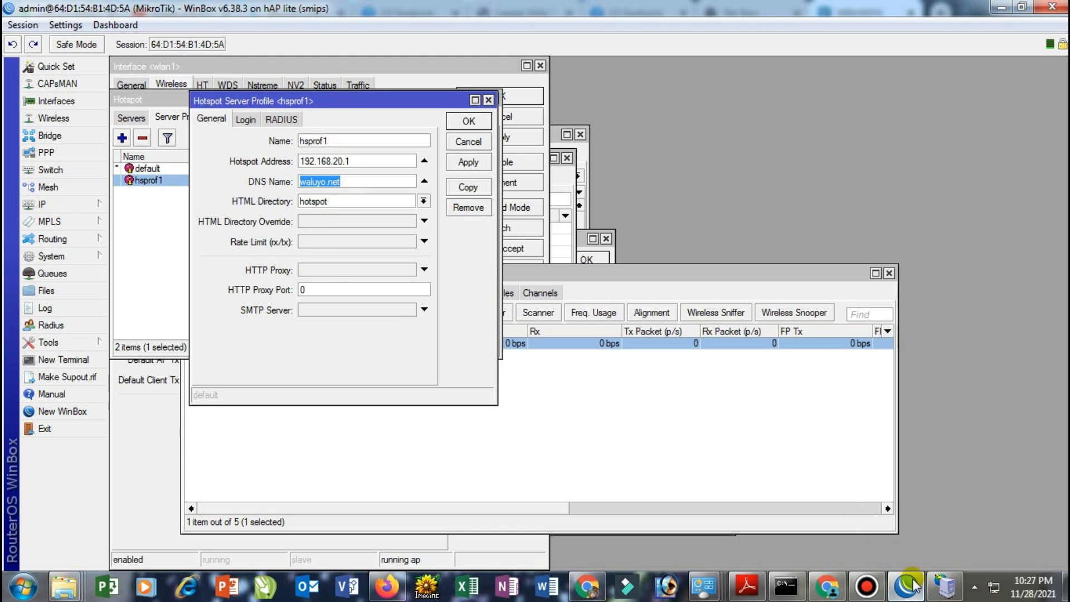
pyautogui.click(595, 591)
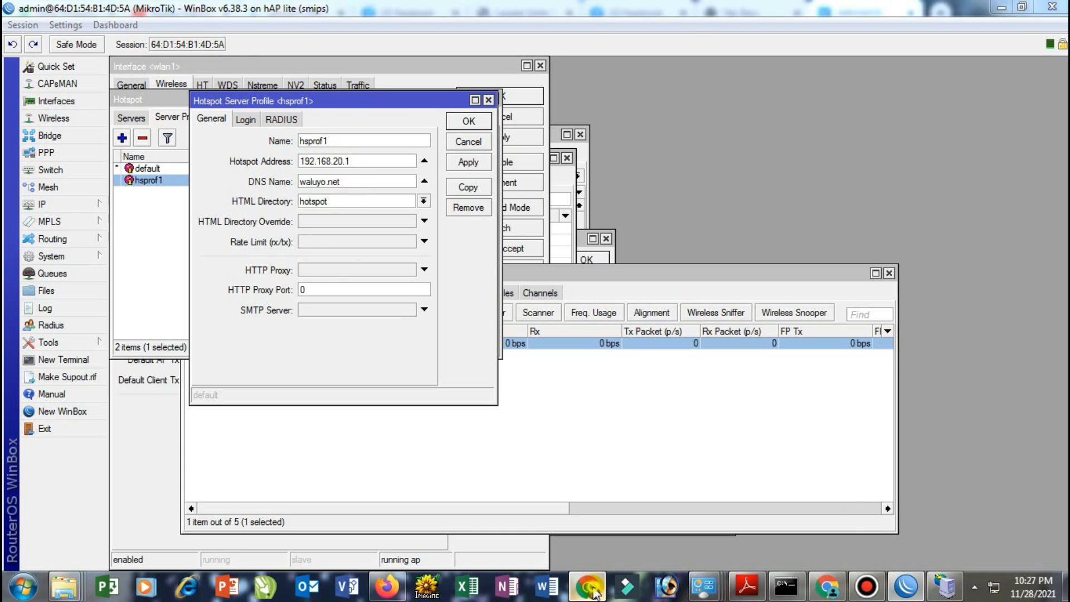
pyautogui.click(825, 232)
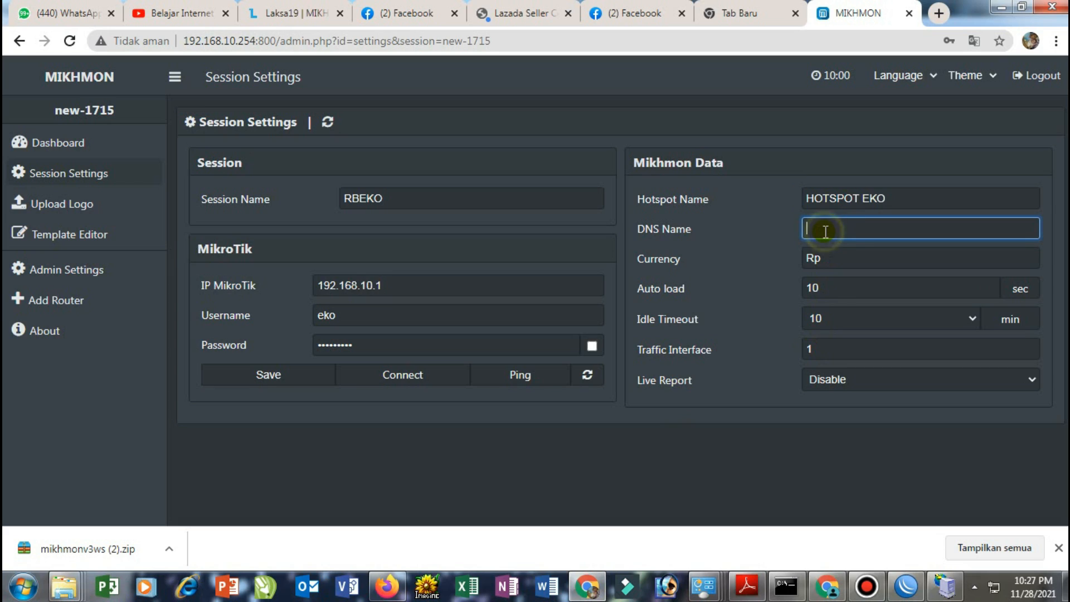
# Set DNS name waluyo.net, traffic interface 7, idle timeout 5, then save and connect RBEKO
pyautogui.hotkey('ctrl', 'v')
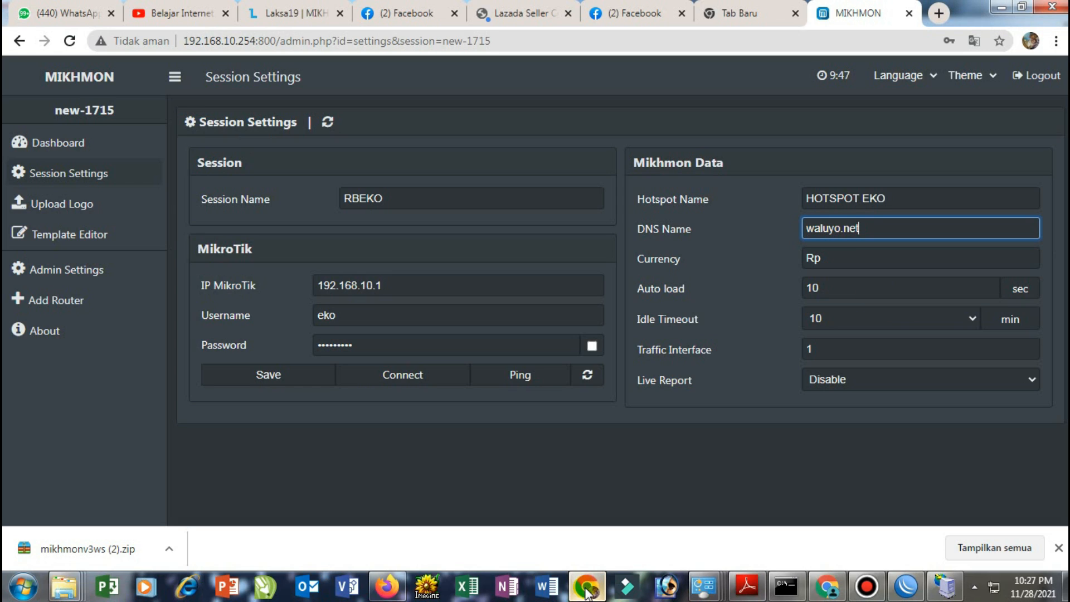
pyautogui.click(915, 346)
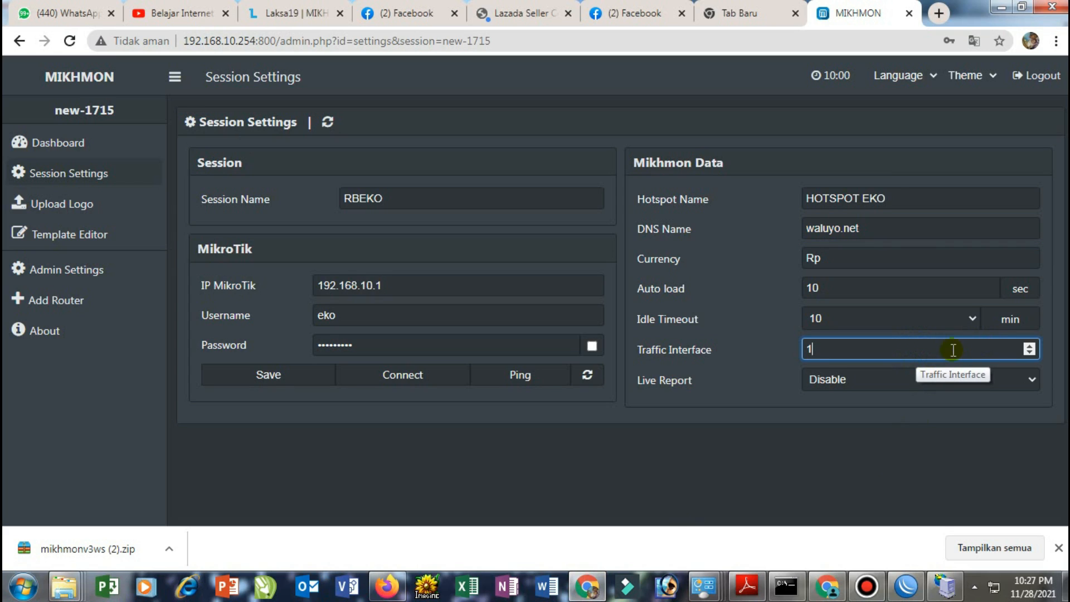
pyautogui.click(1031, 353)
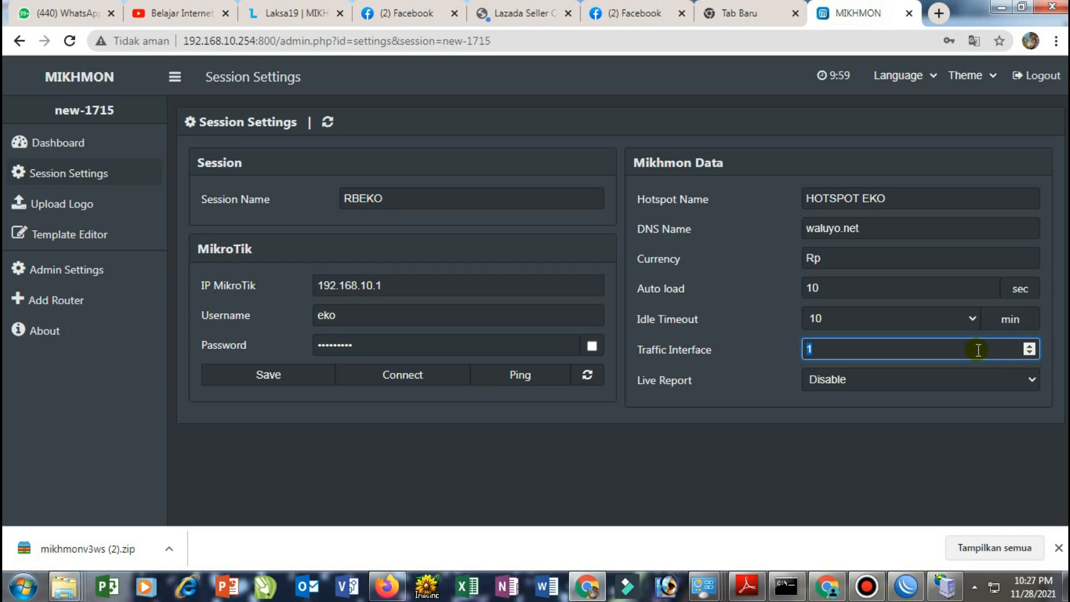
pyautogui.write('7')
pyautogui.click(966, 317)
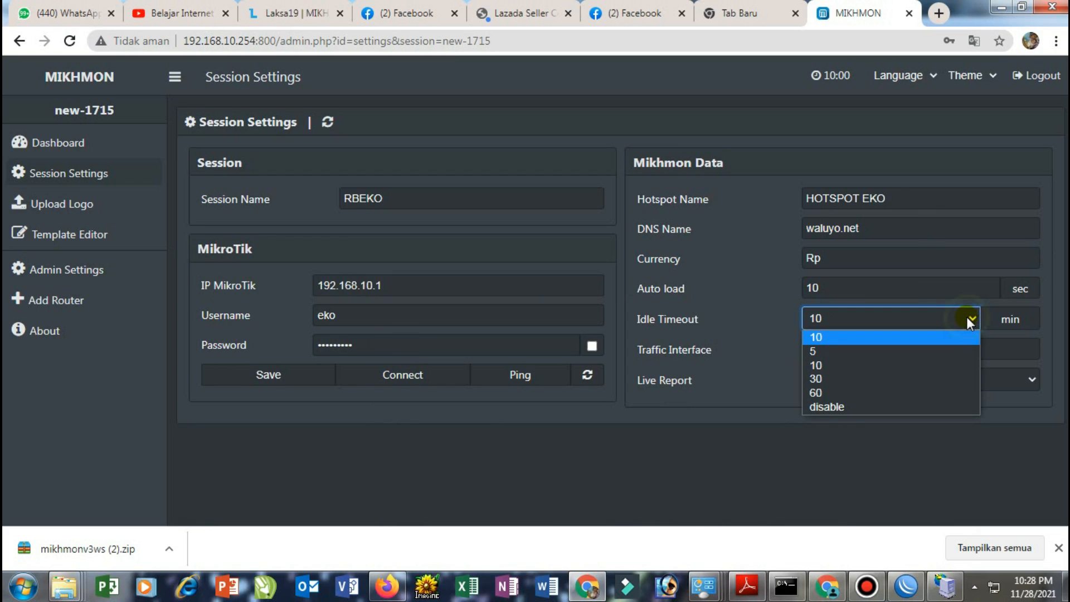
pyautogui.click(888, 350)
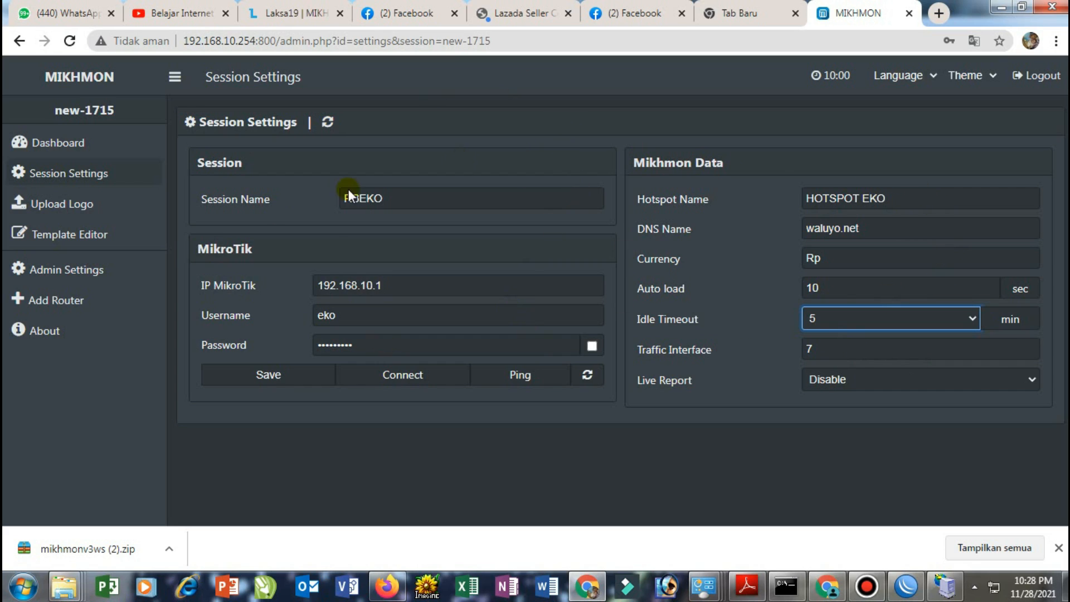
pyautogui.click(299, 371)
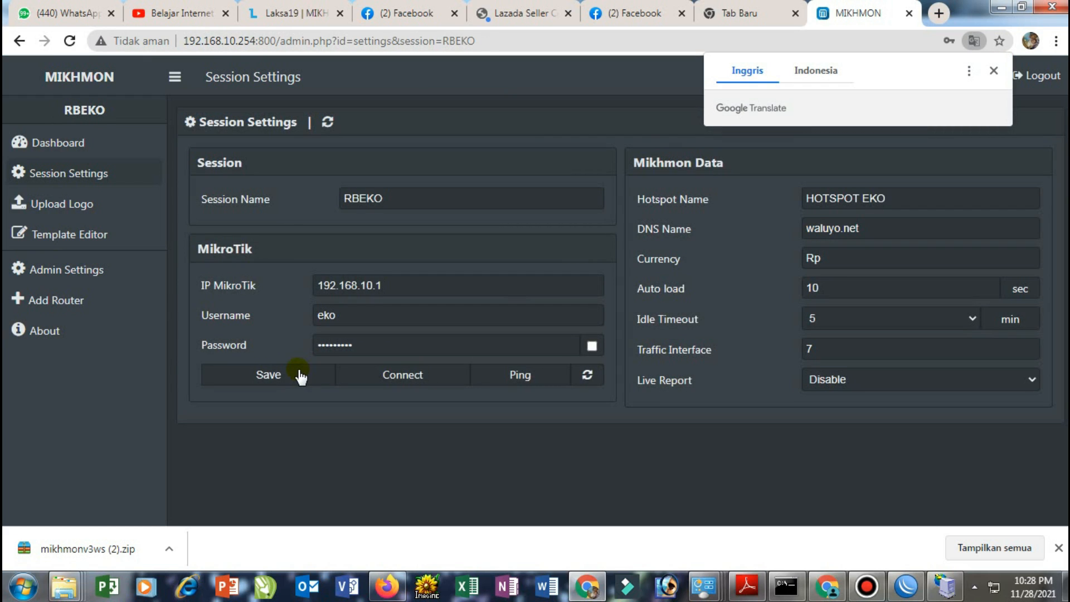
pyautogui.click(389, 375)
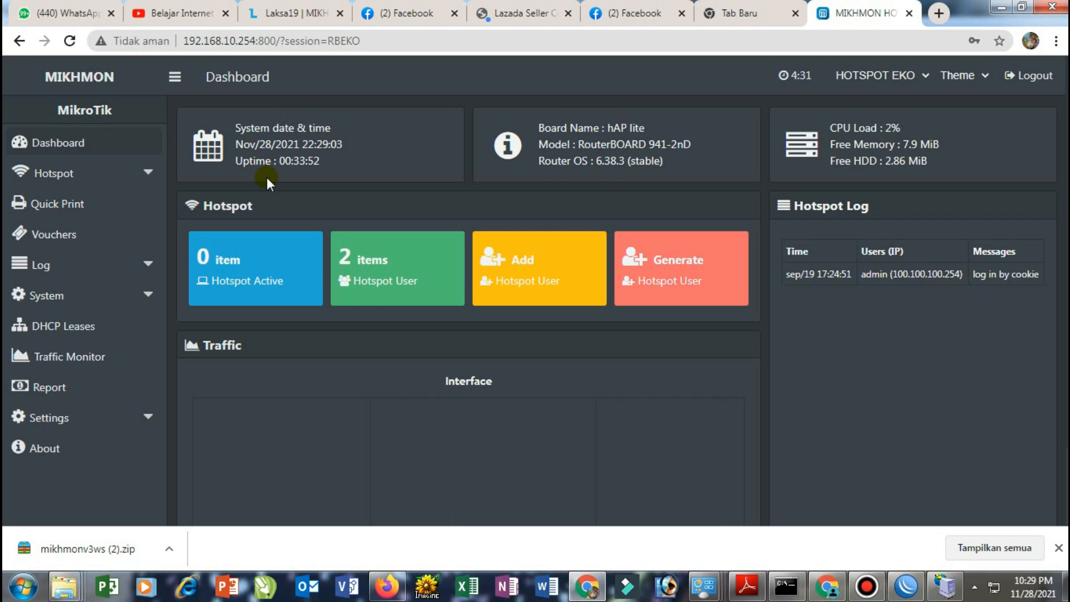
# Open the Add User Profile form from the Hotspot > User Profile menu
pyautogui.click(62, 172)
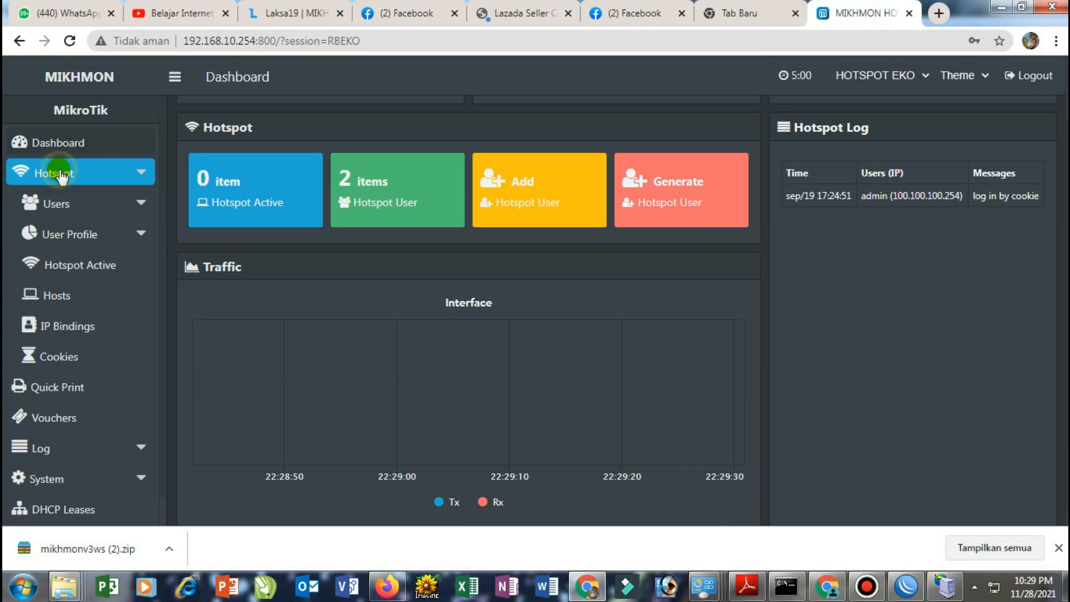
pyautogui.click(73, 245)
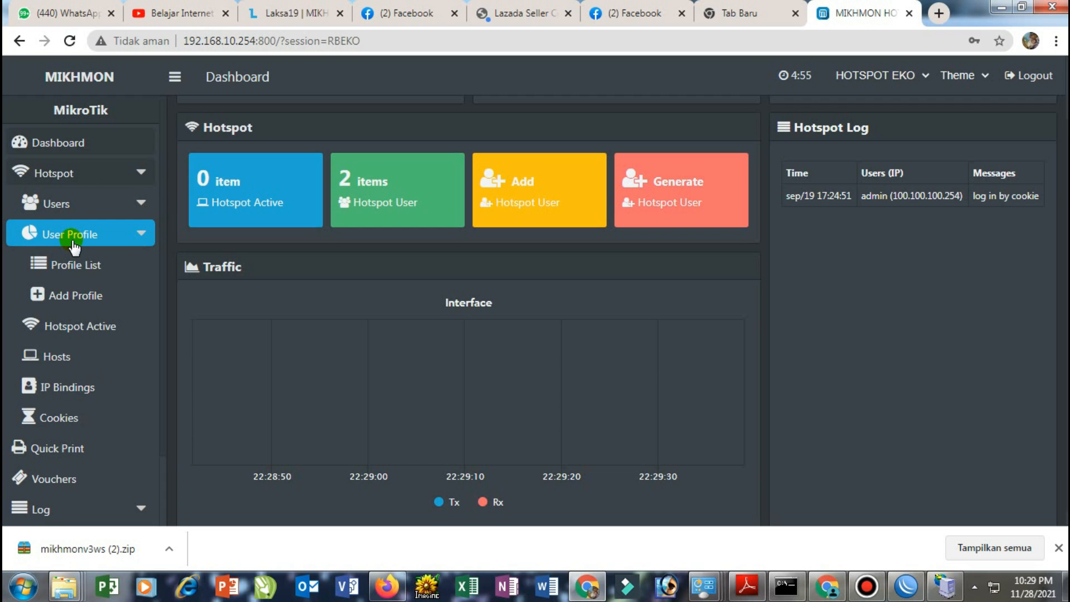
pyautogui.click(80, 296)
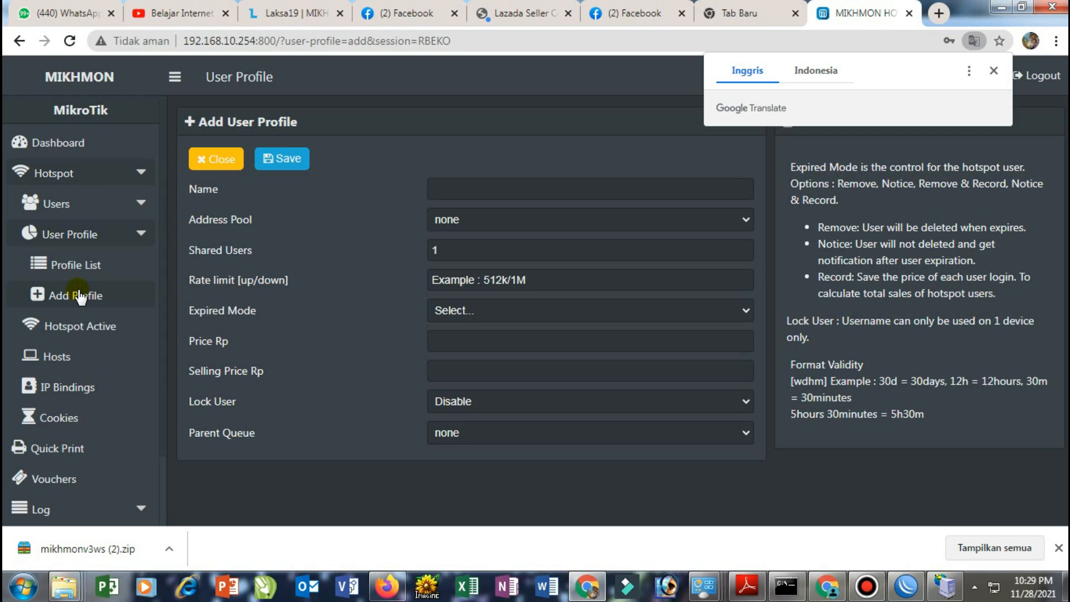
# Name the profile akun-40-client, set Shared Users to 40 and rate limit 3M/3M
pyautogui.click(80, 297)
pyautogui.click(471, 189)
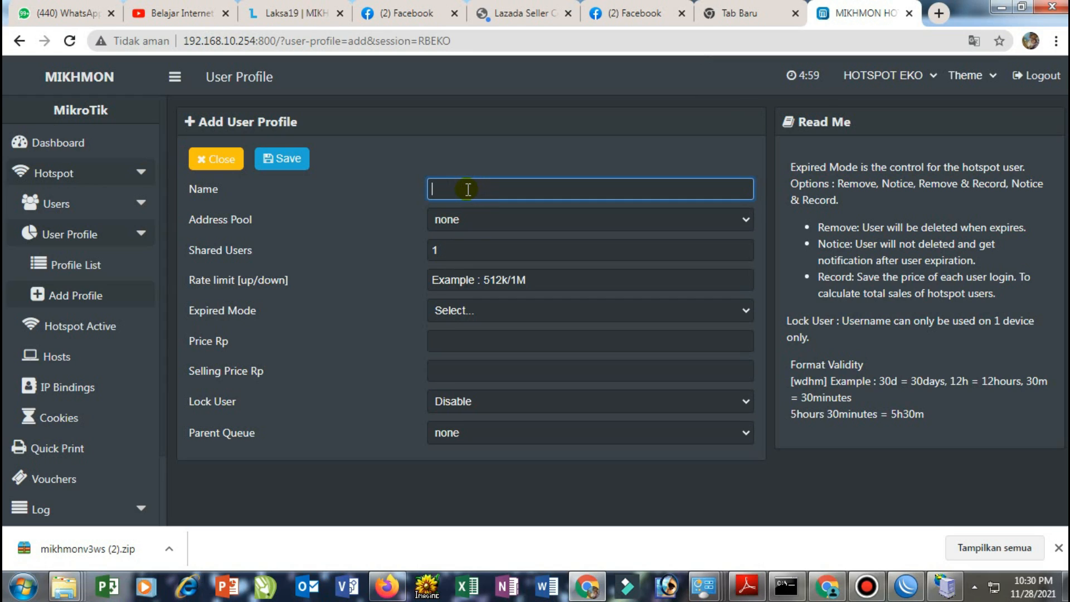
pyautogui.write('akun 40 client')
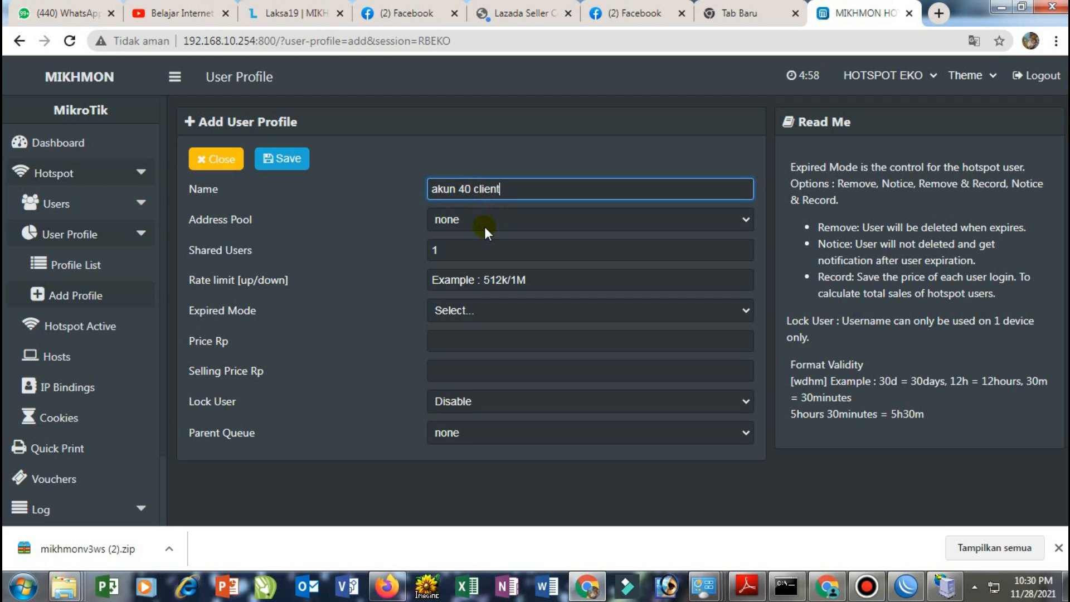
pyautogui.click(467, 251)
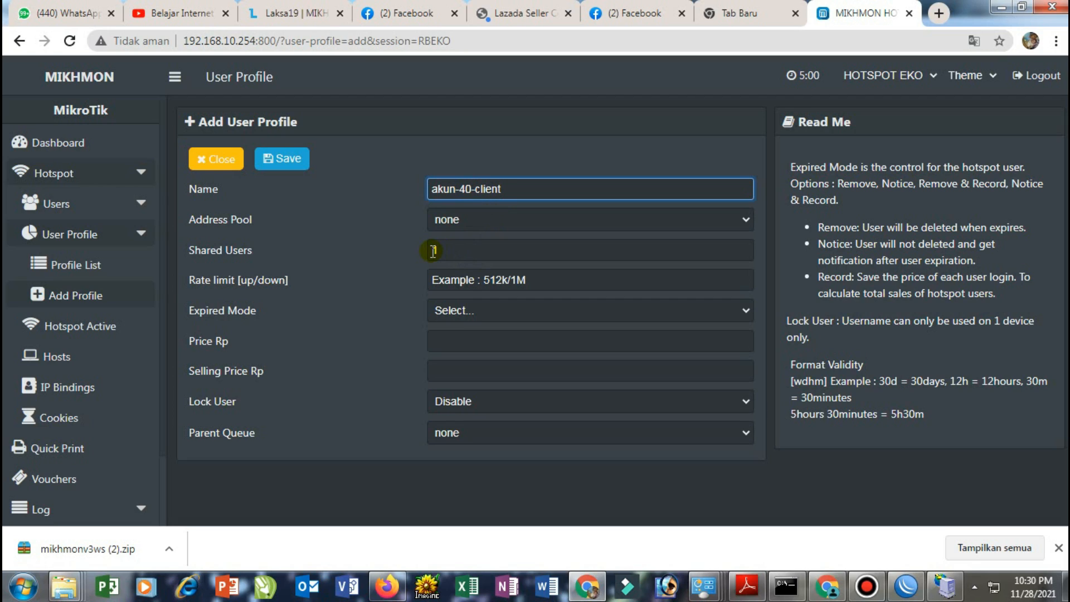
pyautogui.click(443, 253)
pyautogui.press('BackSpace')
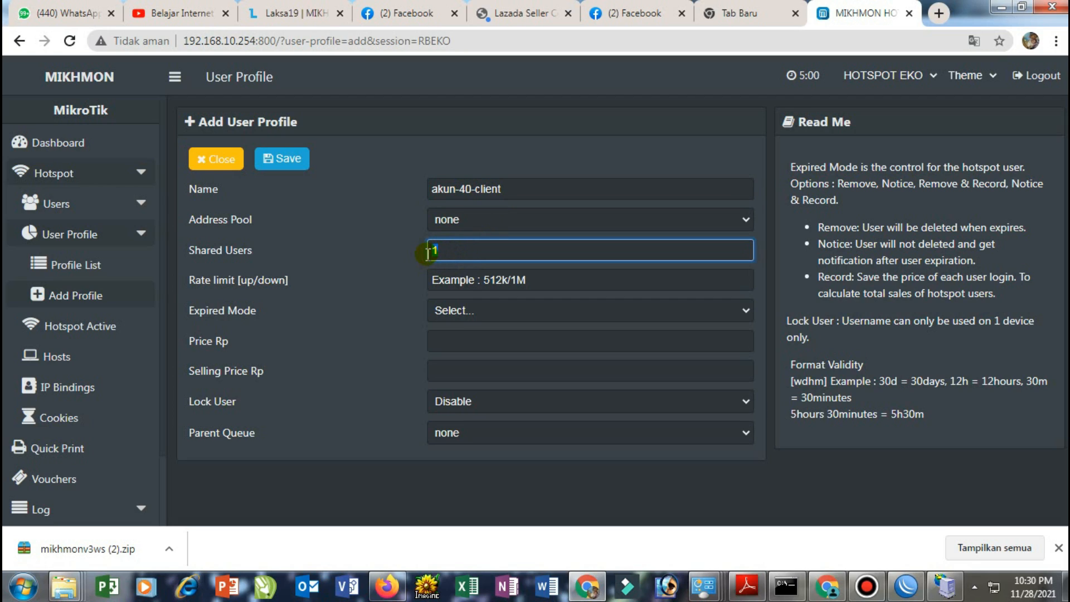
pyautogui.write('40')
pyautogui.click(507, 280)
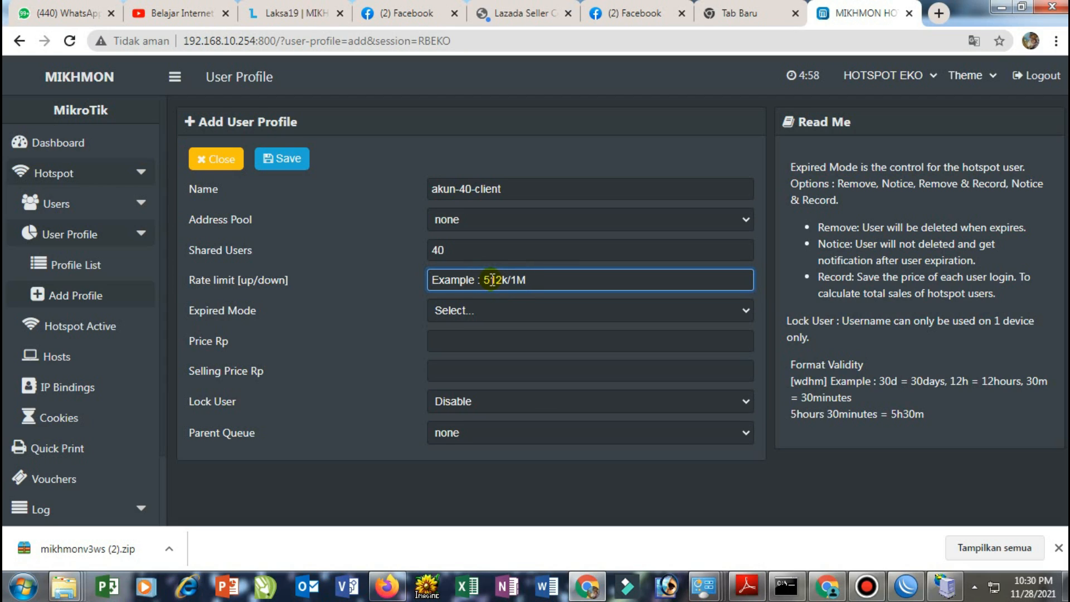
pyautogui.write('3')
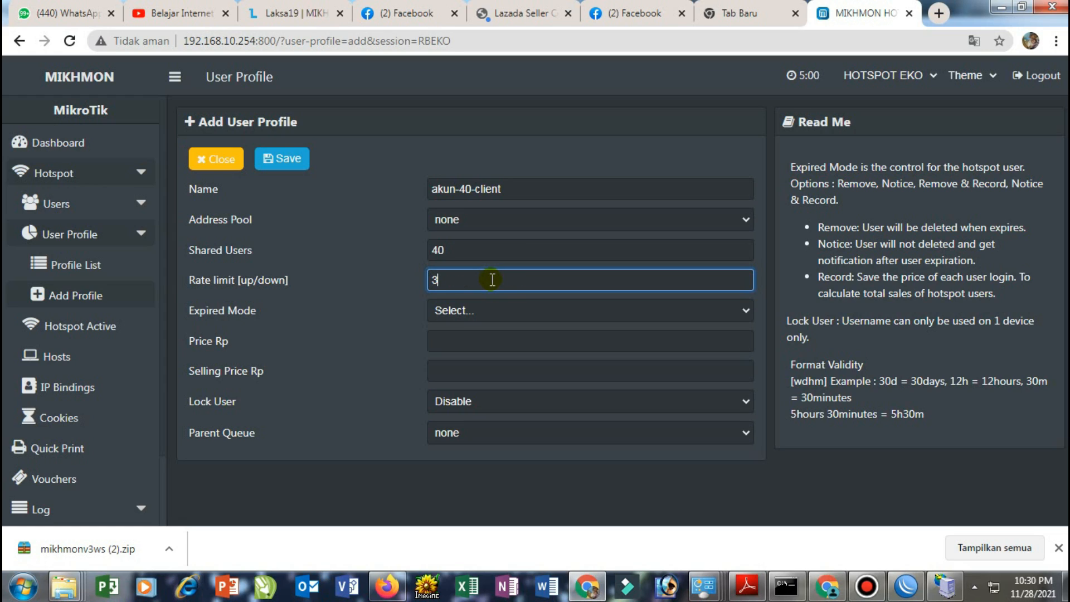
pyautogui.write('M/3M')
# Set Expired Mode to Remove & Record, validity 30d, price 3000, selling price 5000, and save
pyautogui.click(476, 314)
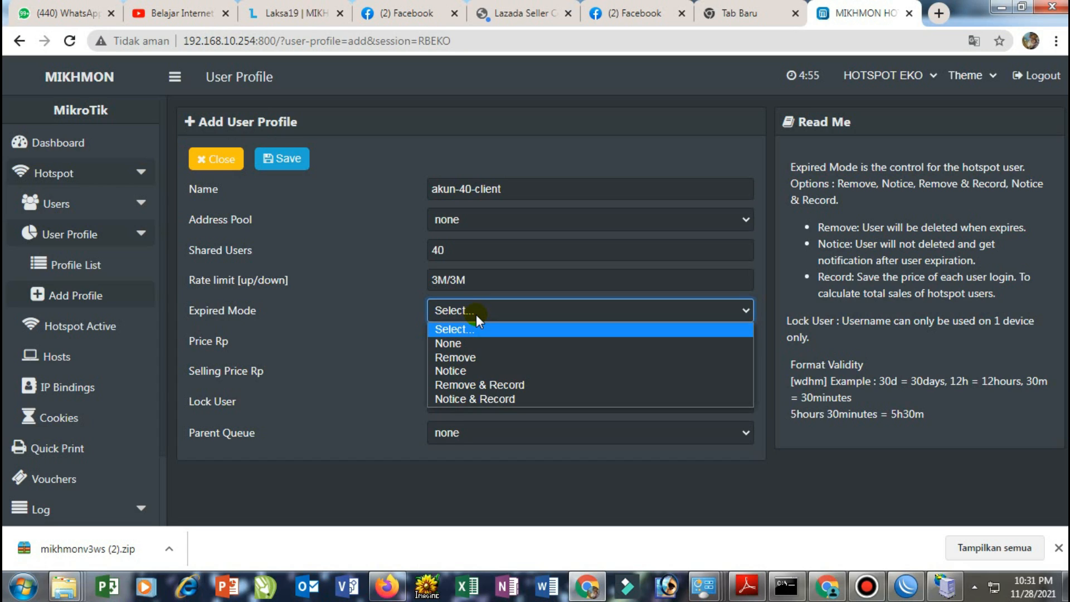
pyautogui.click(486, 383)
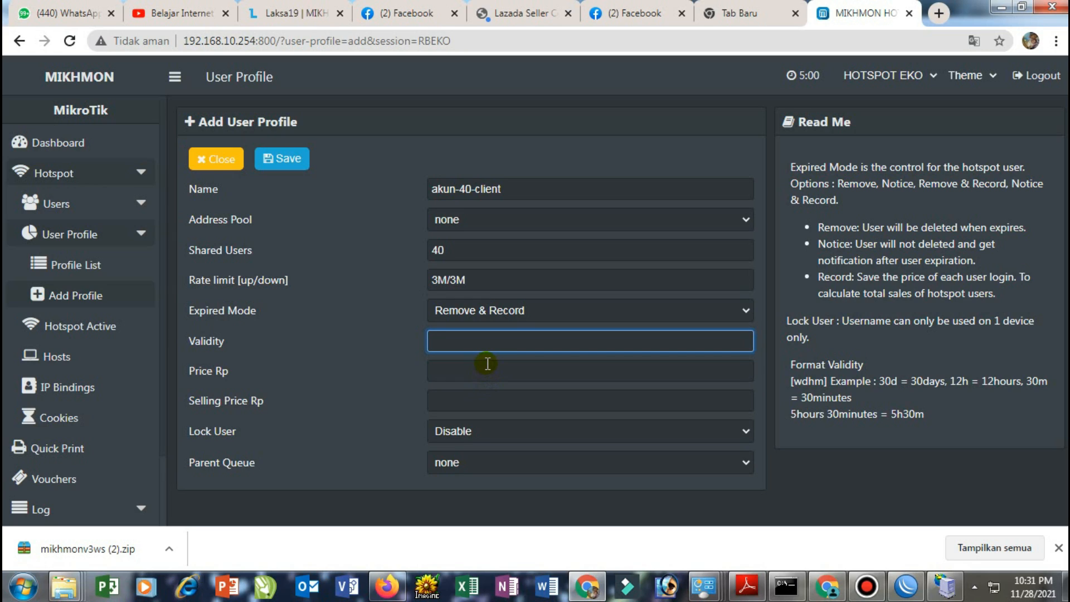
pyautogui.click(476, 346)
pyautogui.write('30d')
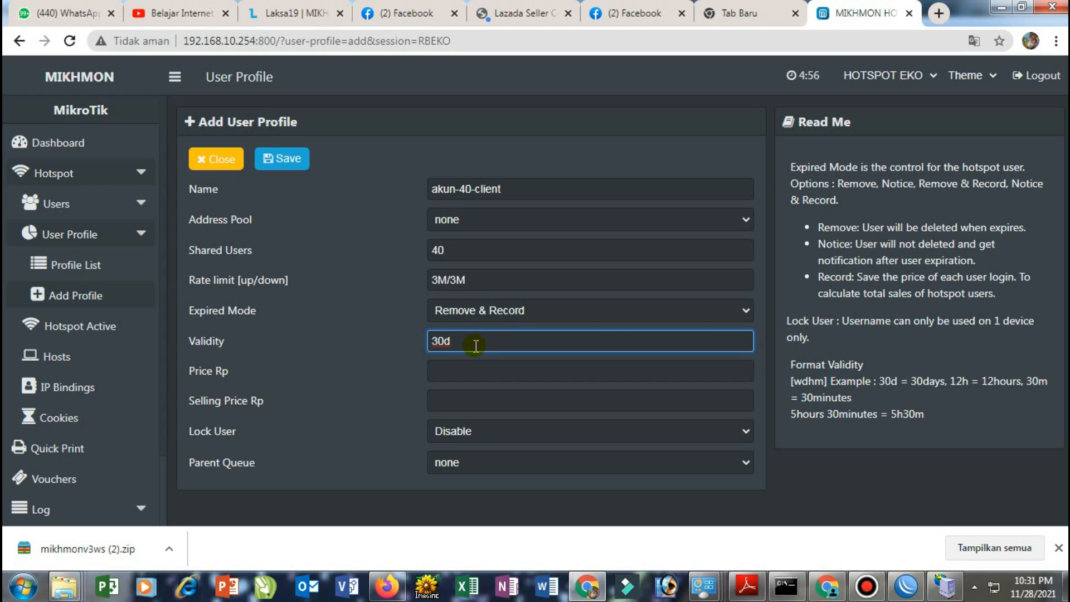
pyautogui.click(462, 366)
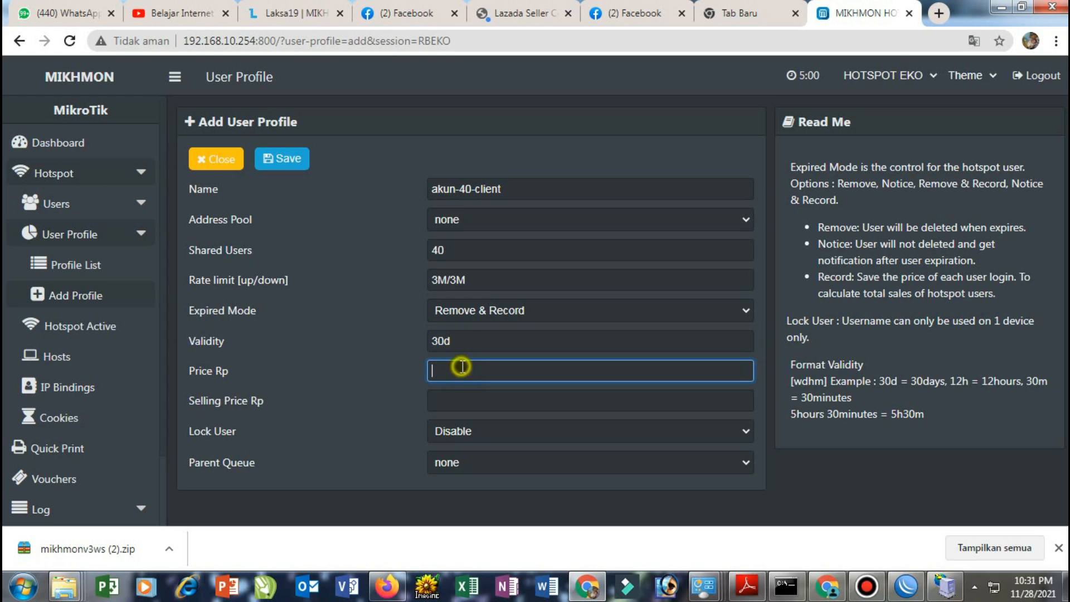
pyautogui.write('3000')
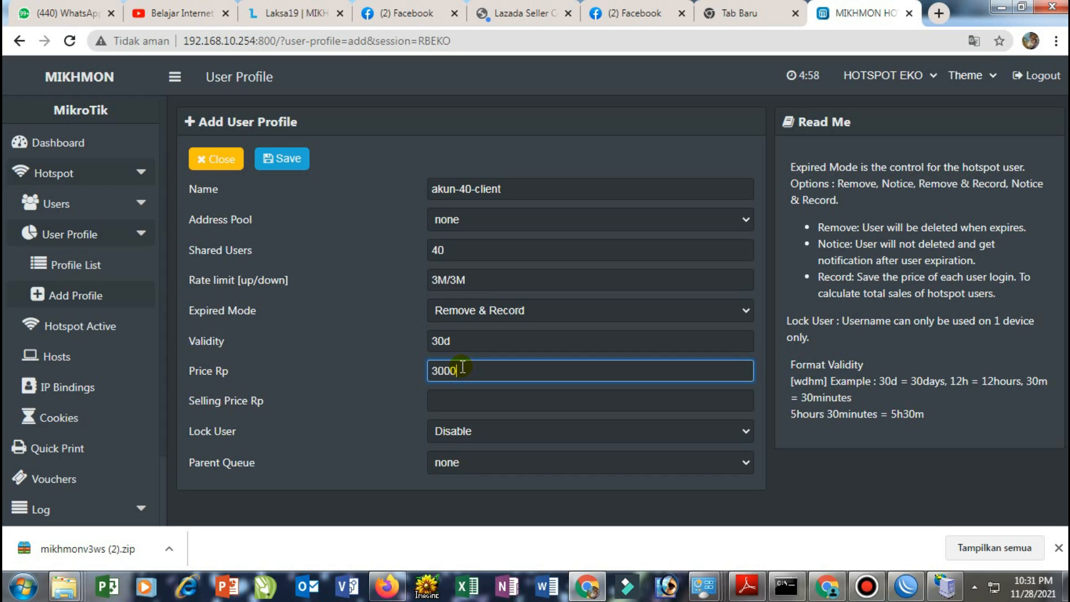
pyautogui.click(451, 396)
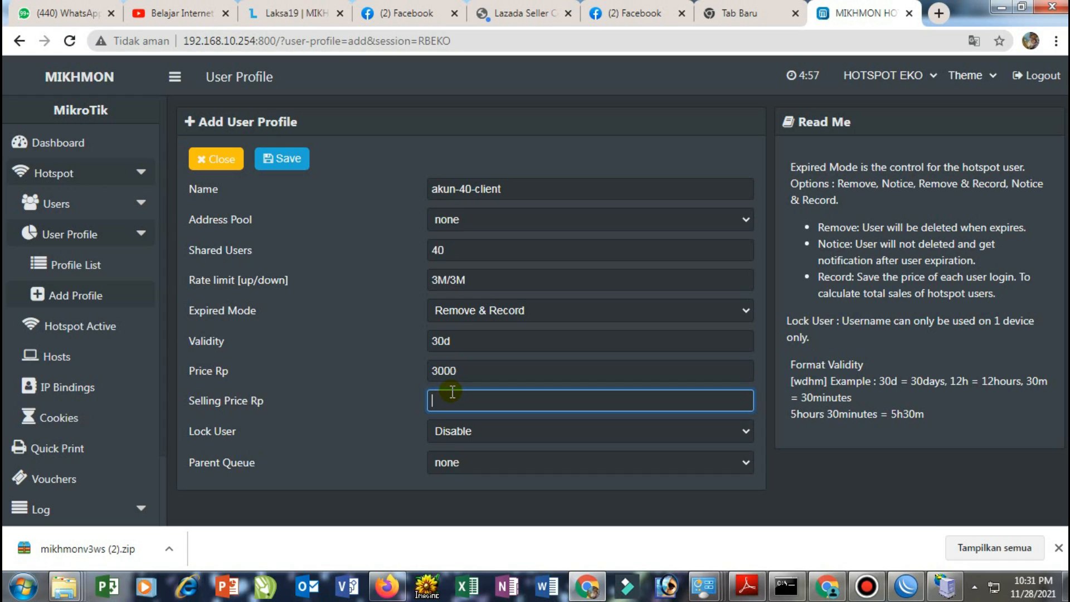
pyautogui.write('5000')
pyautogui.click(295, 166)
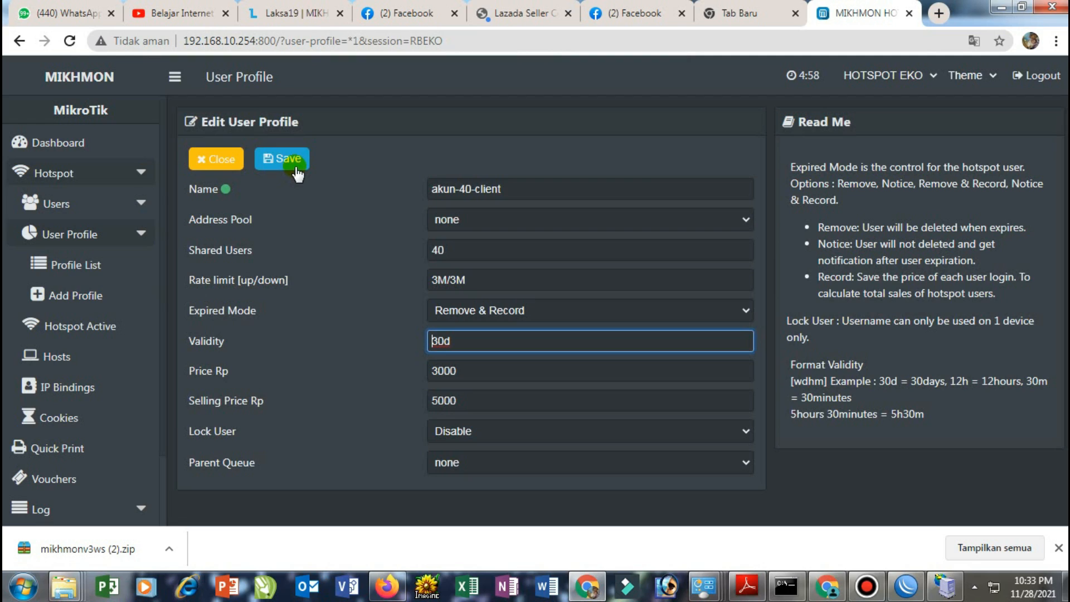
pyautogui.click(295, 168)
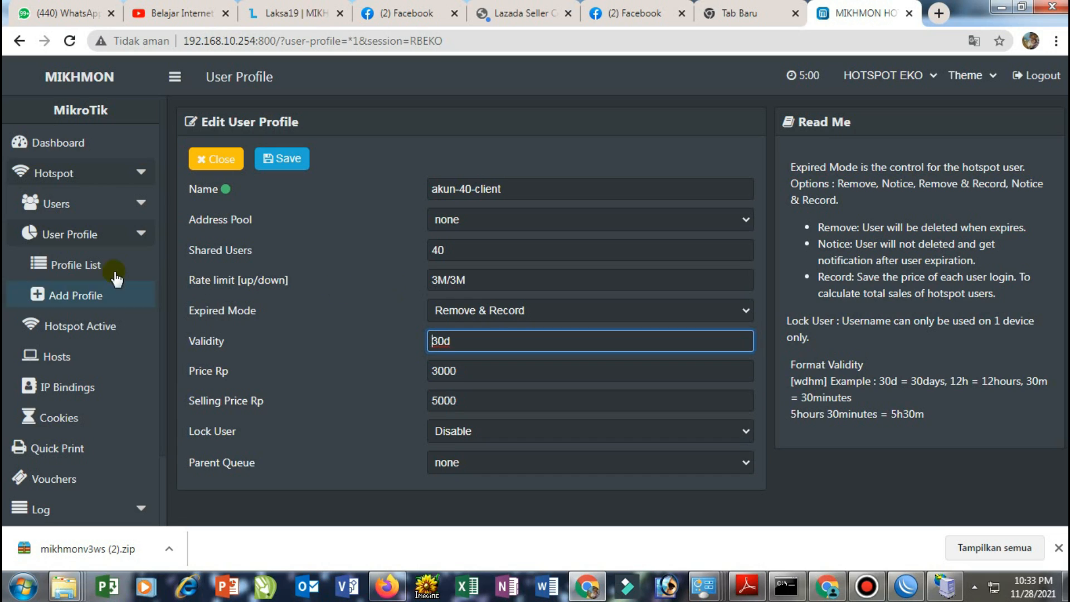
# Open the Add User form under Hotspot > Users in the sidebar
pyautogui.click(92, 212)
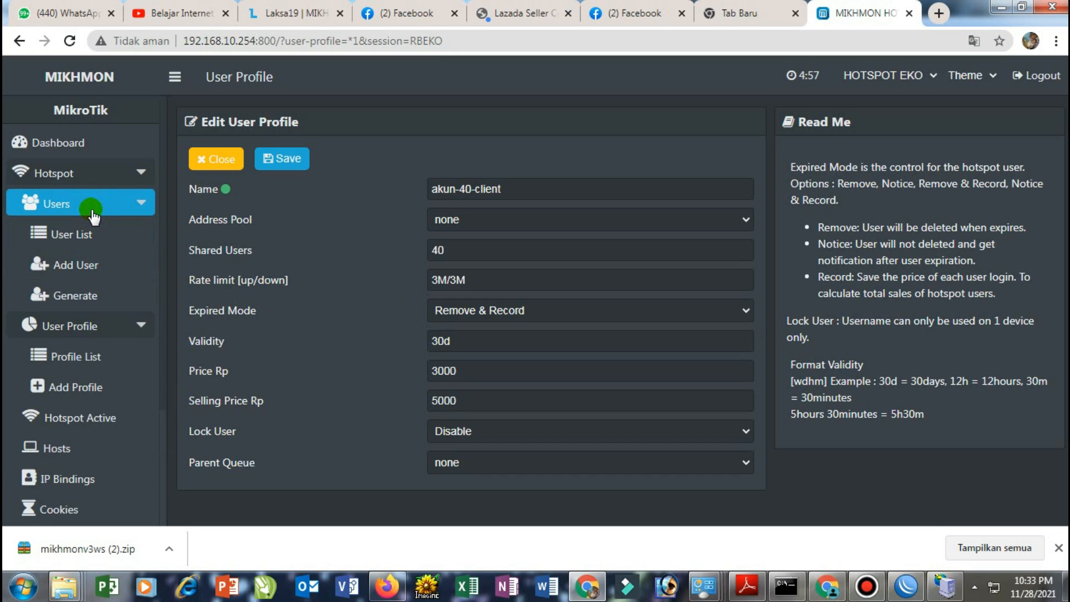
pyautogui.click(81, 266)
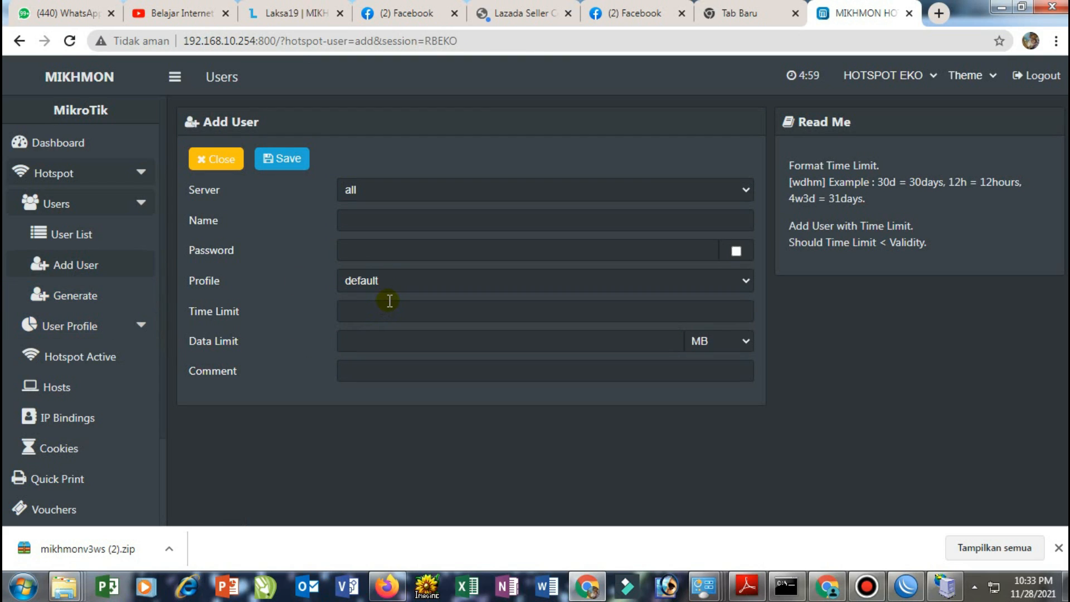
# Enter the new user's name and password, and assign the akun-40-client profile
pyautogui.click(387, 217)
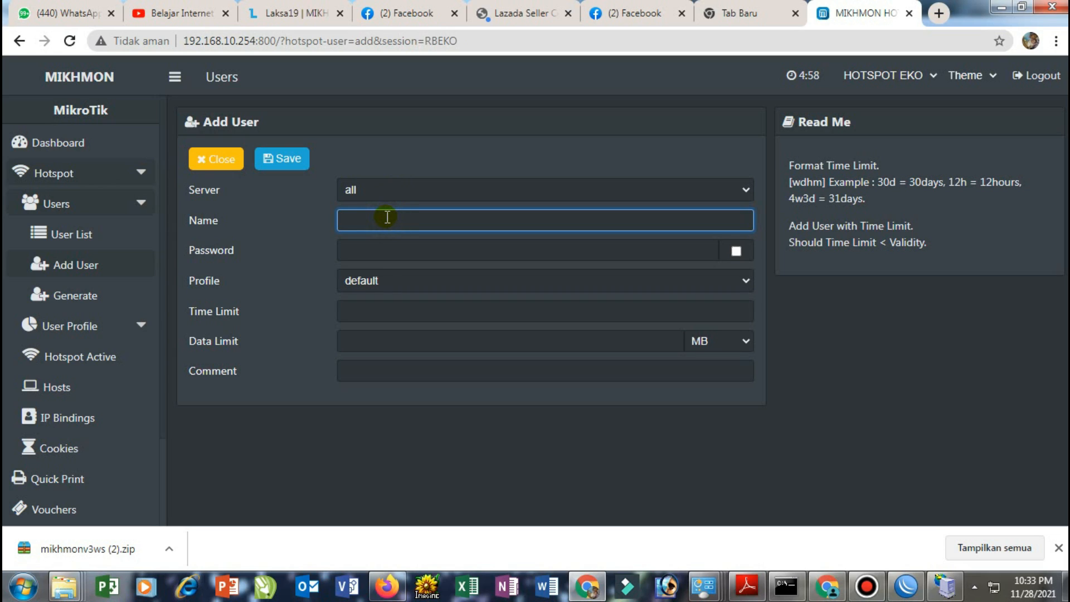
pyautogui.write('EKO')
pyautogui.click(360, 249)
pyautogui.write('••••••')
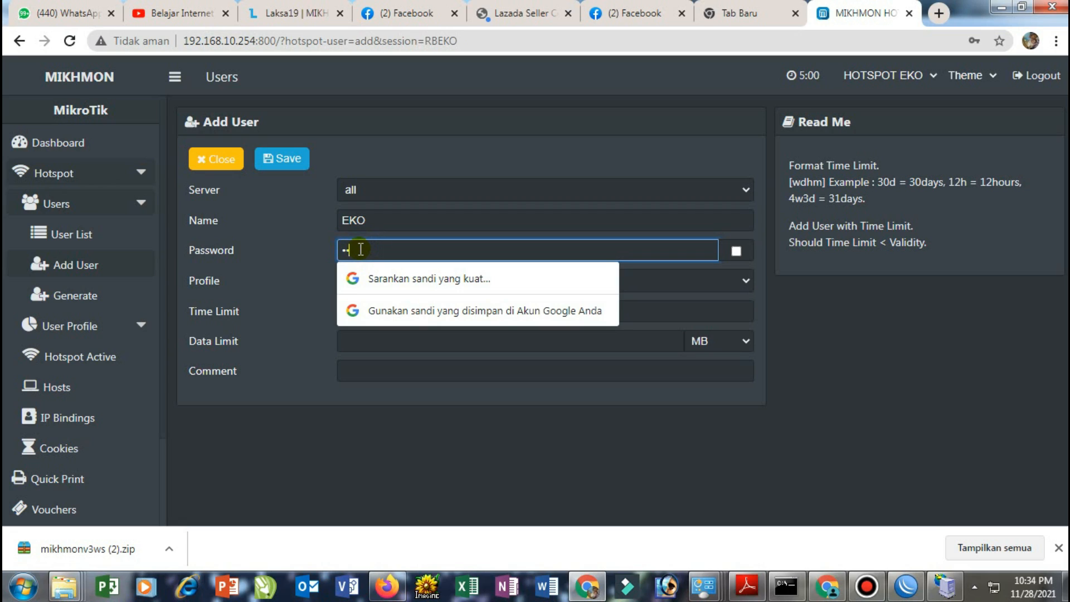
pyautogui.write('••••••')
pyautogui.press('BackSpace')
pyautogui.press('BackSpace')
pyautogui.press('BackSpace')
pyautogui.press('BackSpace')
pyautogui.press('BackSpace')
pyautogui.press('BackSpace')
pyautogui.press('BackSpace')
pyautogui.press('BackSpace')
pyautogui.press('BackSpace')
pyautogui.press('BackSpace')
pyautogui.press('BackSpace')
pyautogui.press('BackSpace')
pyautogui.write('•••••••••')
pyautogui.click(439, 486)
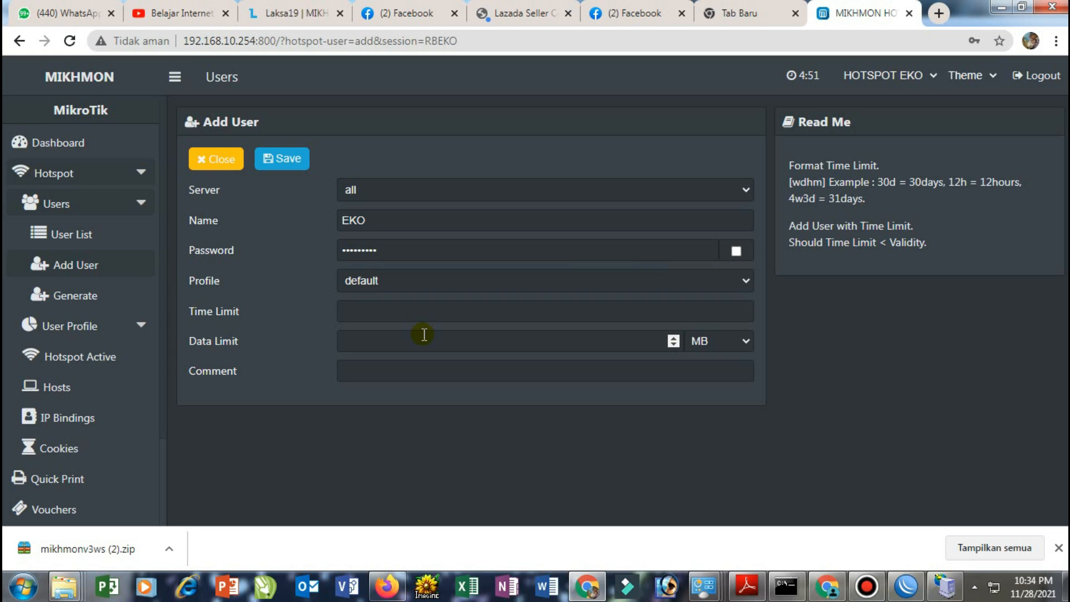
pyautogui.click(403, 278)
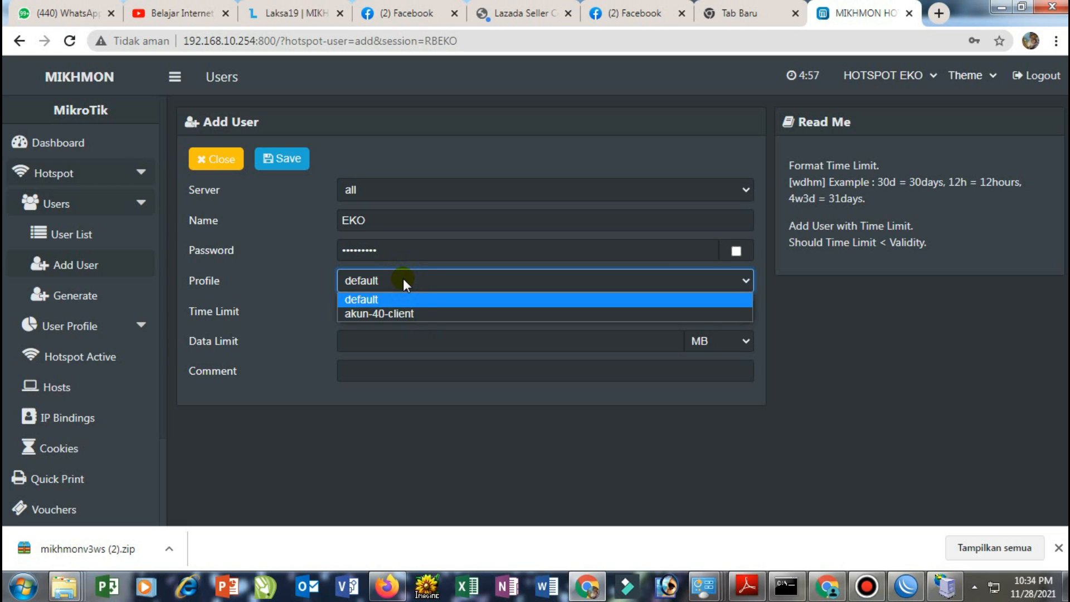
pyautogui.click(395, 312)
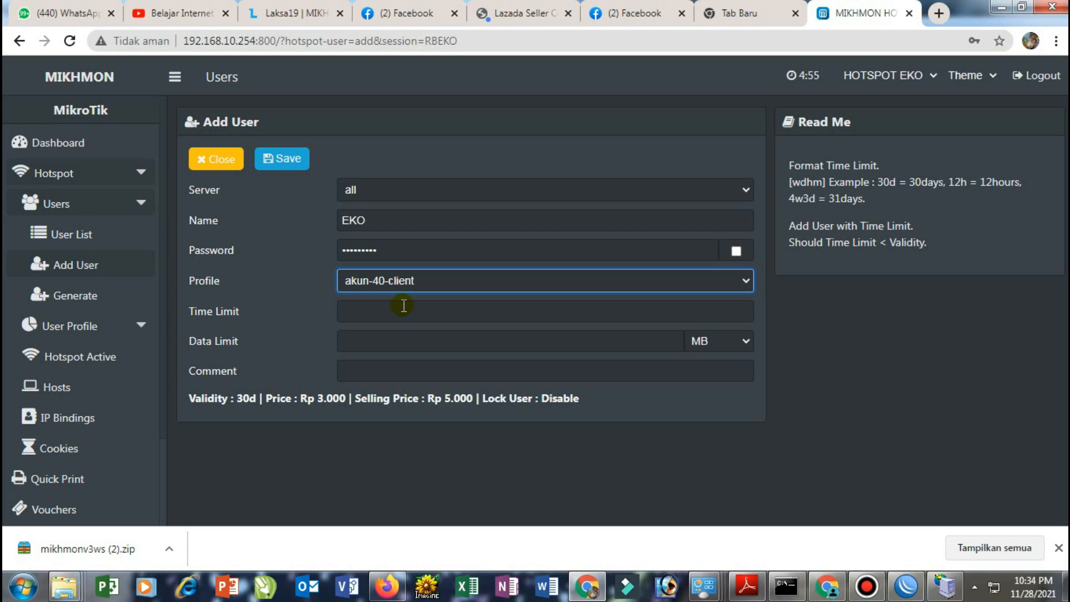
# Give the user a 7d time limit, 20 MB data limit and a member comment, then save
pyautogui.click(403, 305)
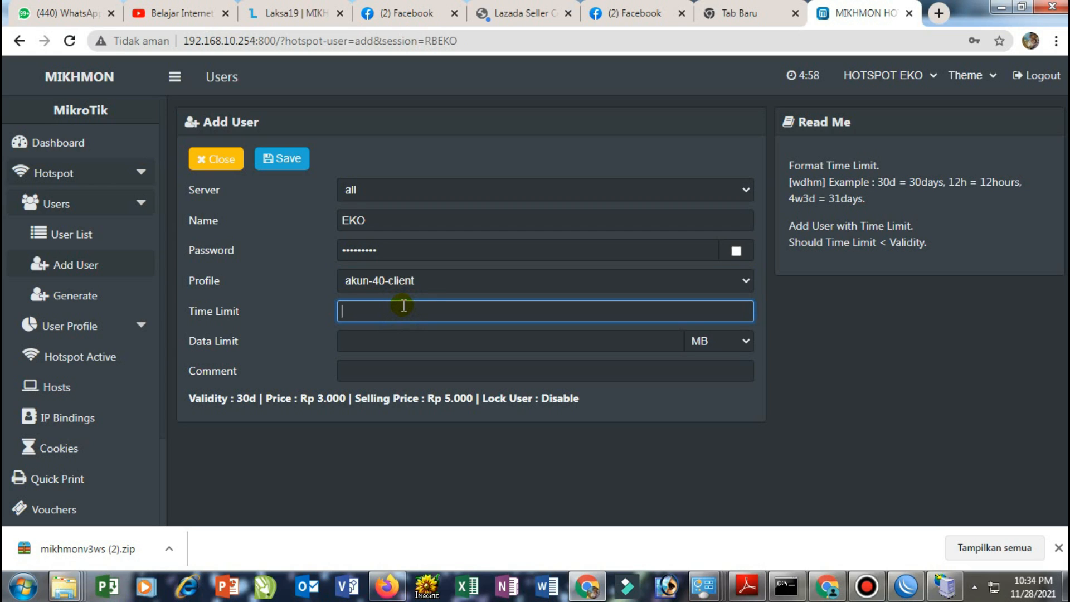
pyautogui.write('7d')
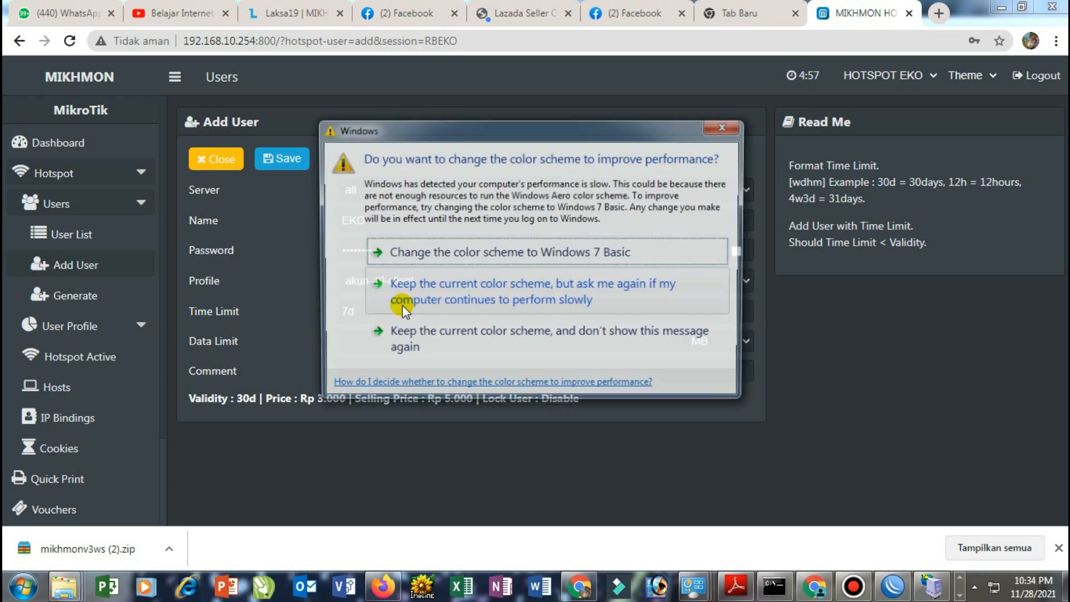
pyautogui.click(728, 131)
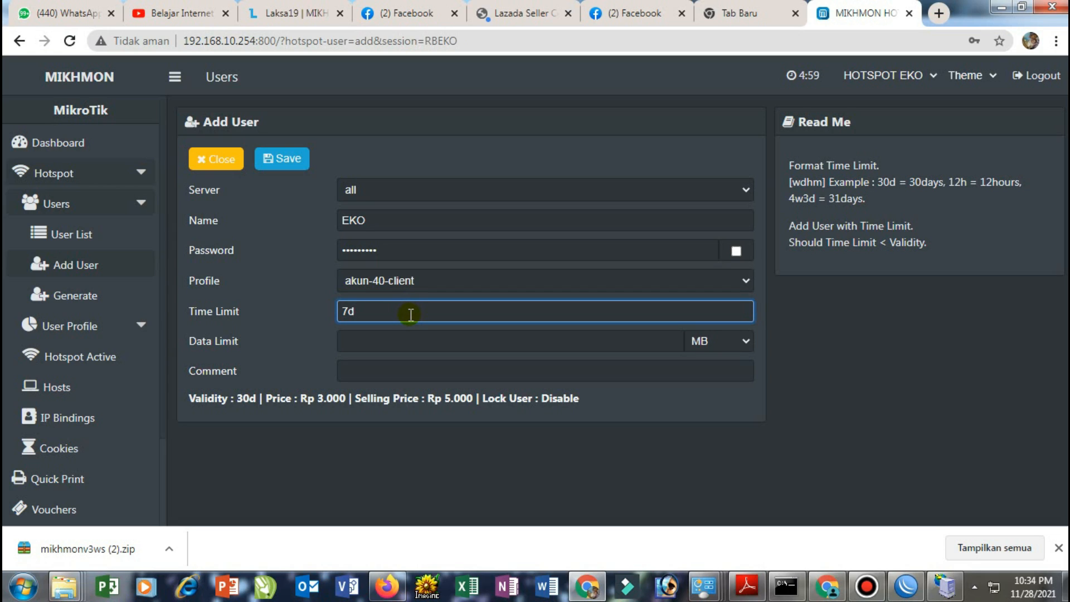
pyautogui.click(404, 334)
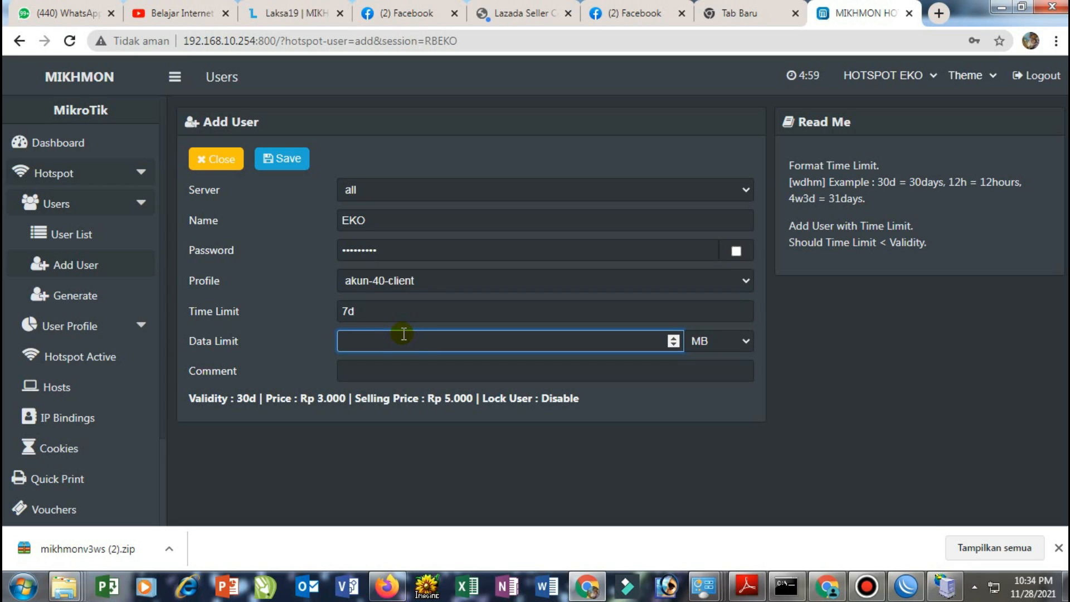
pyautogui.write('20')
pyautogui.click(386, 370)
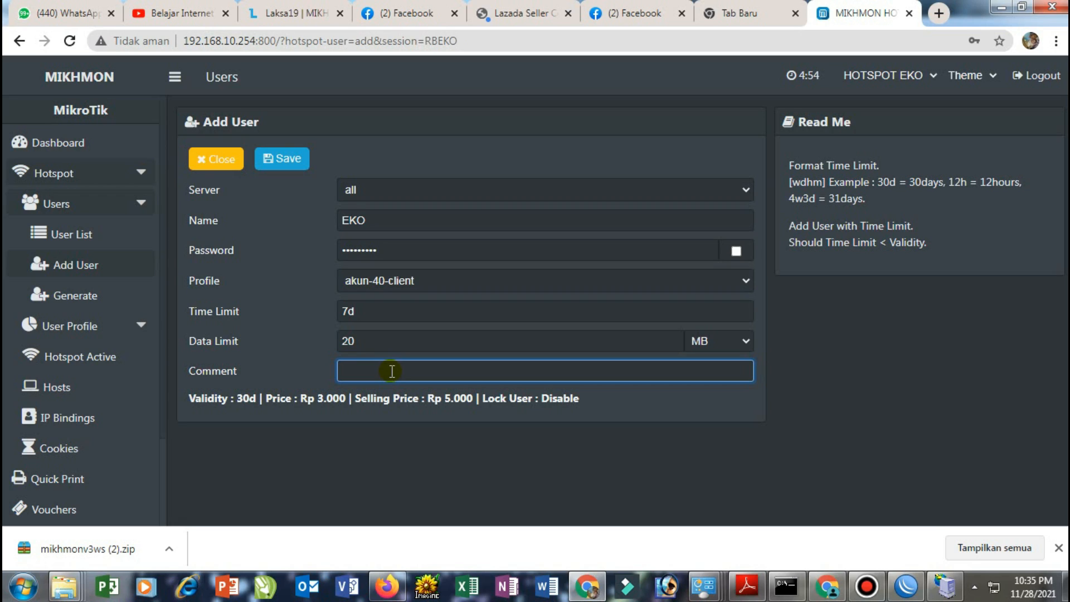
pyautogui.write('MEMBEREKO')
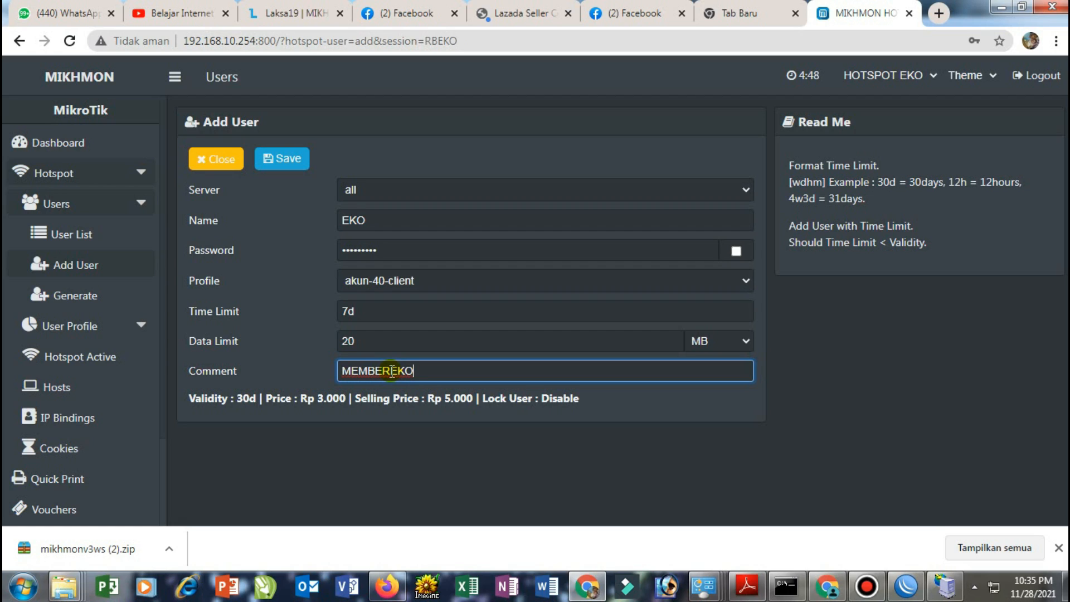
pyautogui.click(291, 159)
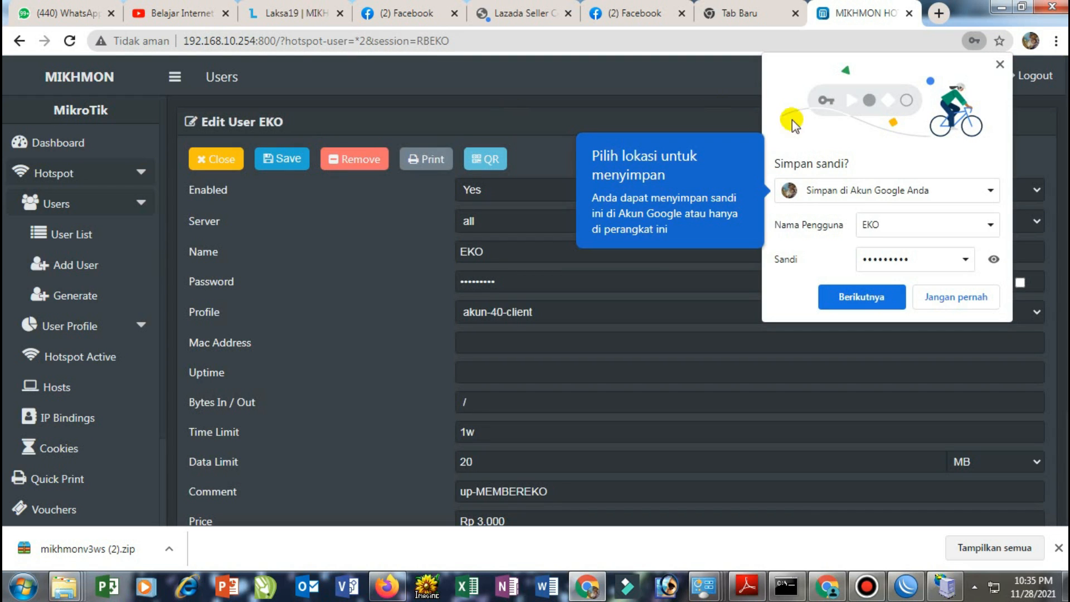
# Dismiss the save-password bubble and open a blank Add User Profile form
pyautogui.click(997, 61)
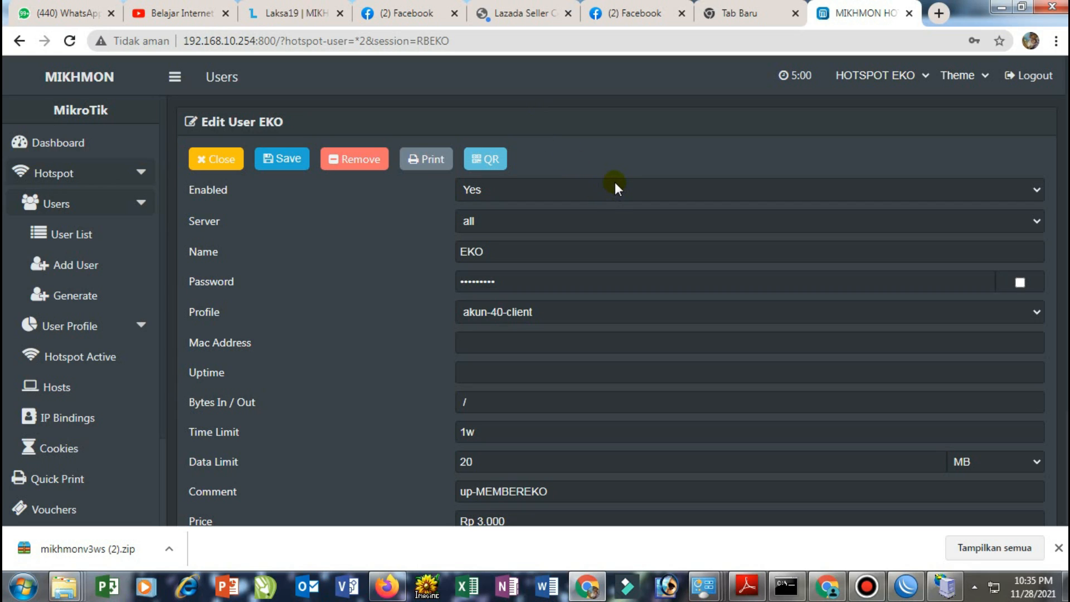
pyautogui.click(121, 215)
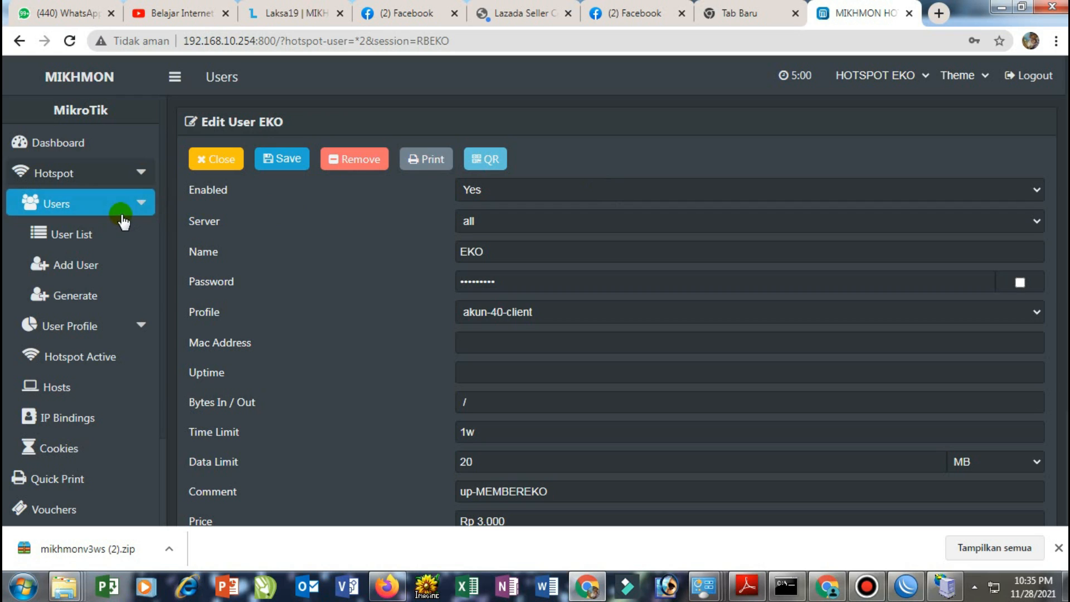
pyautogui.click(92, 328)
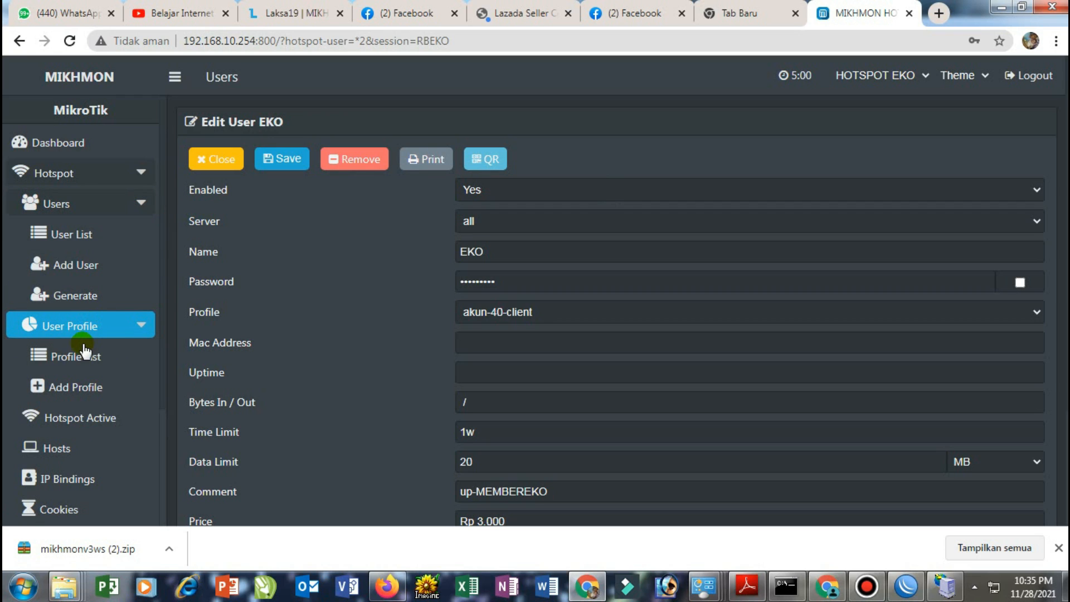
pyautogui.click(79, 385)
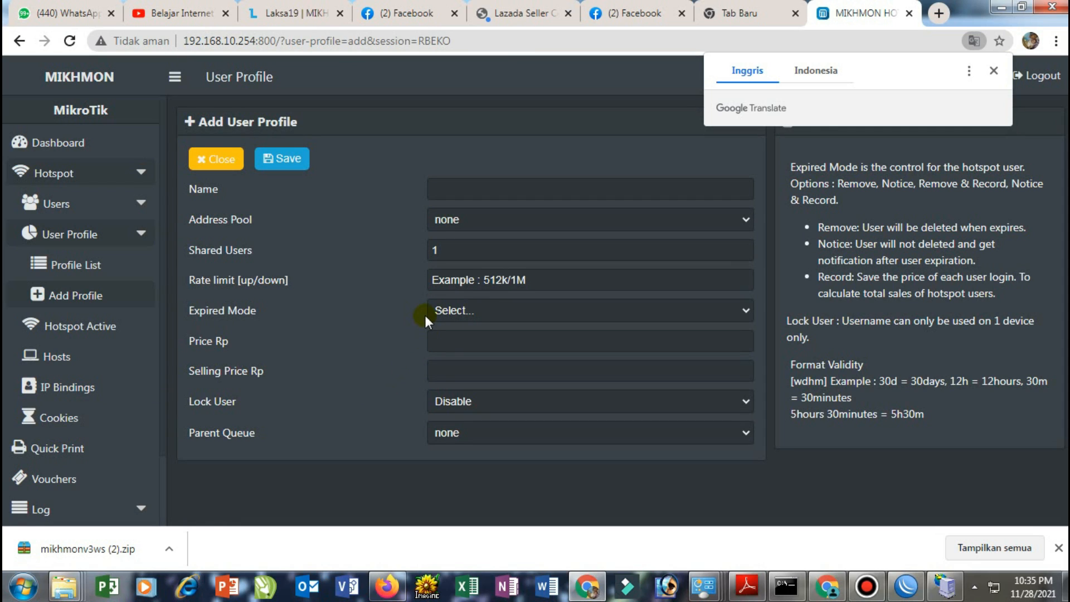
# Name the profile Voucher-3-Hari and set its rate limit to 1M/1M
pyautogui.click(455, 190)
pyautogui.write('V')
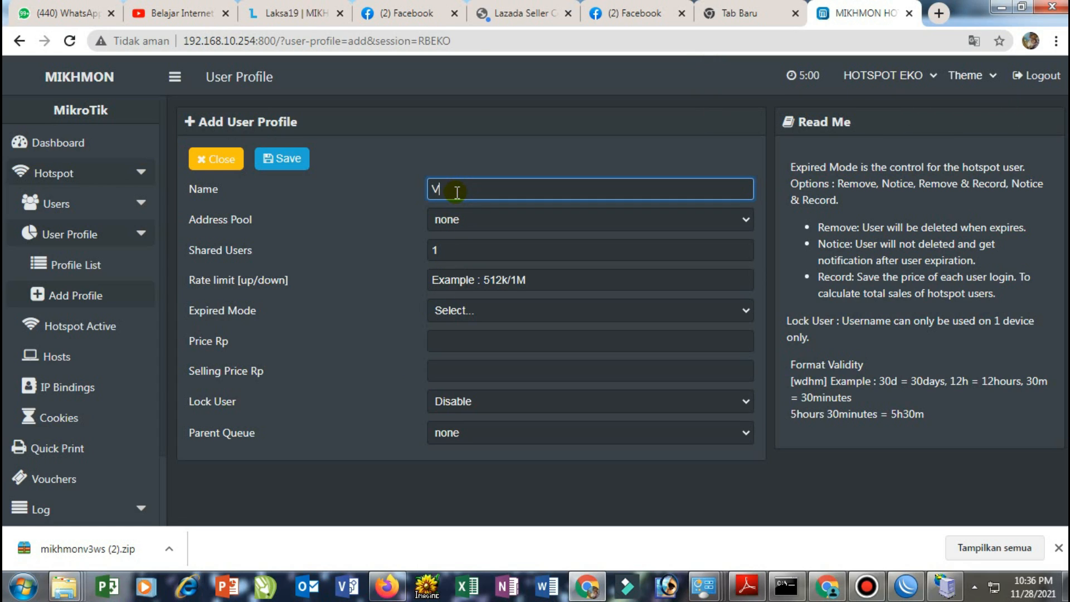
pyautogui.write('oucher 3 Hari')
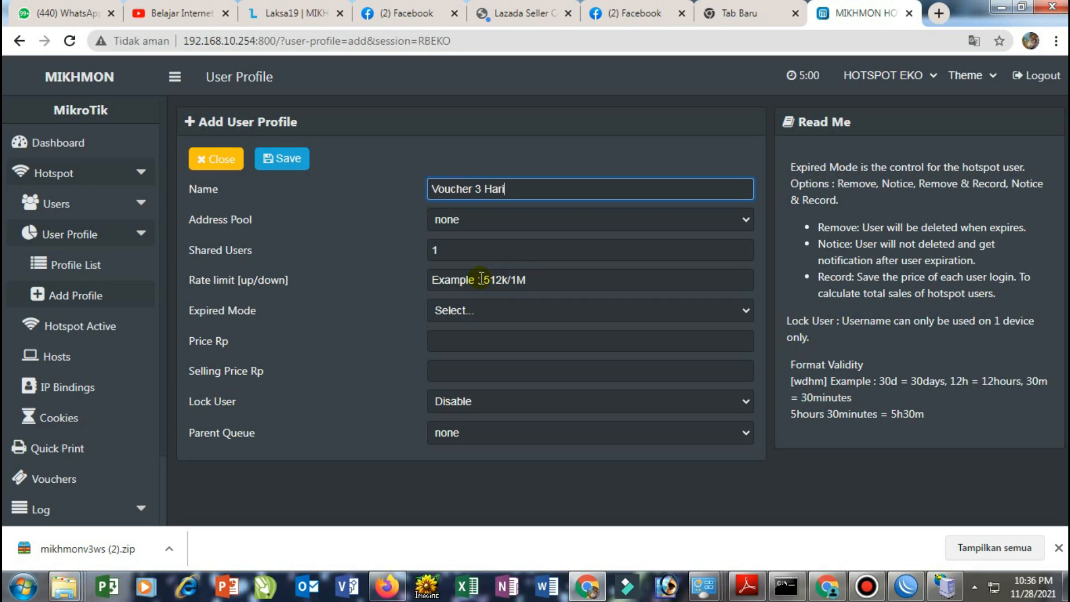
pyautogui.click(527, 281)
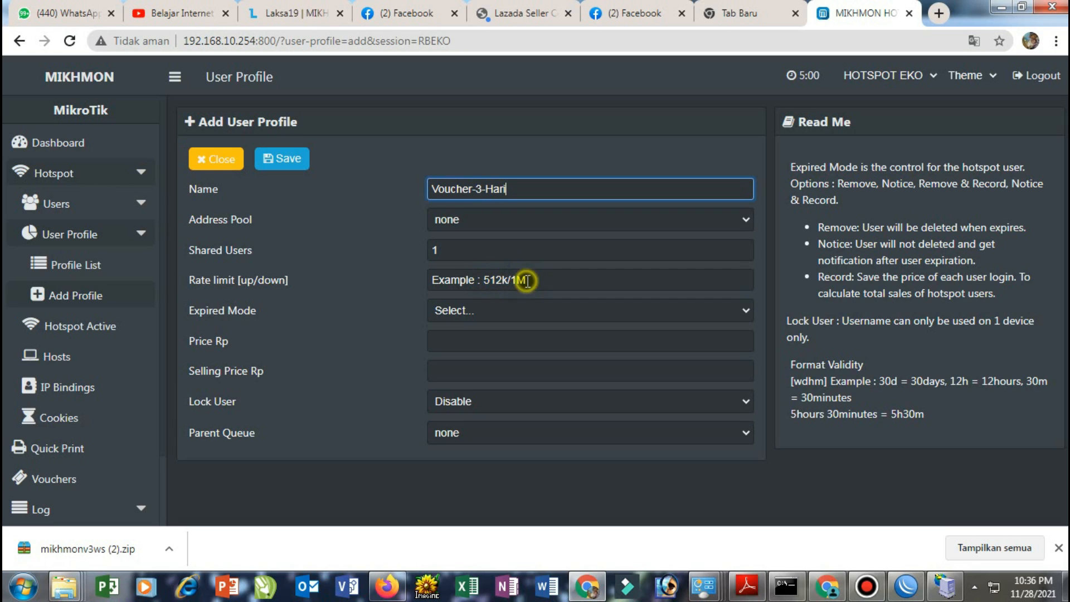
pyautogui.click(462, 280)
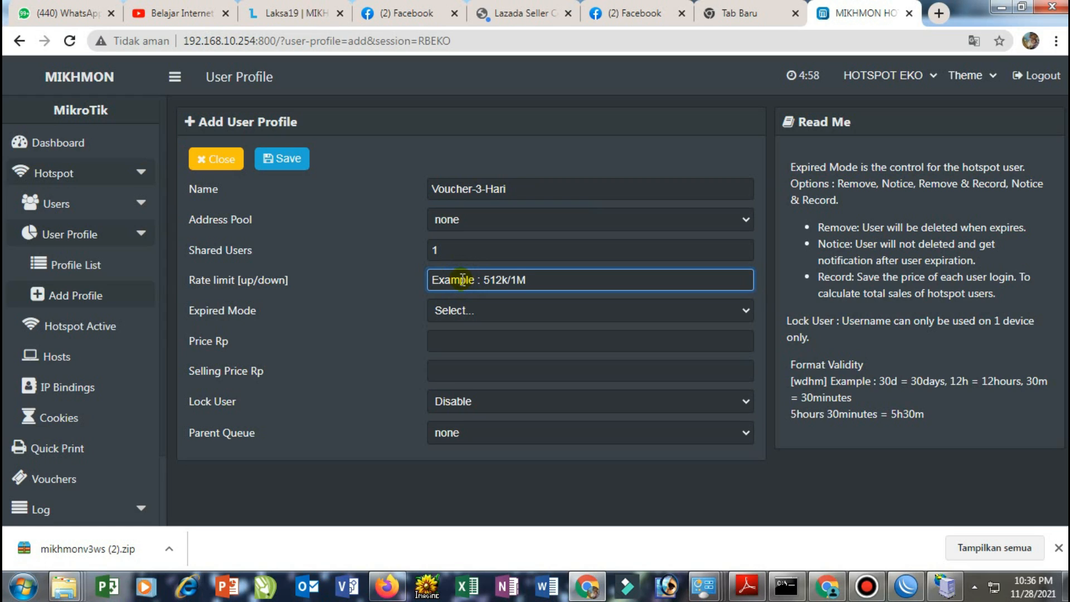
pyautogui.write('1M')
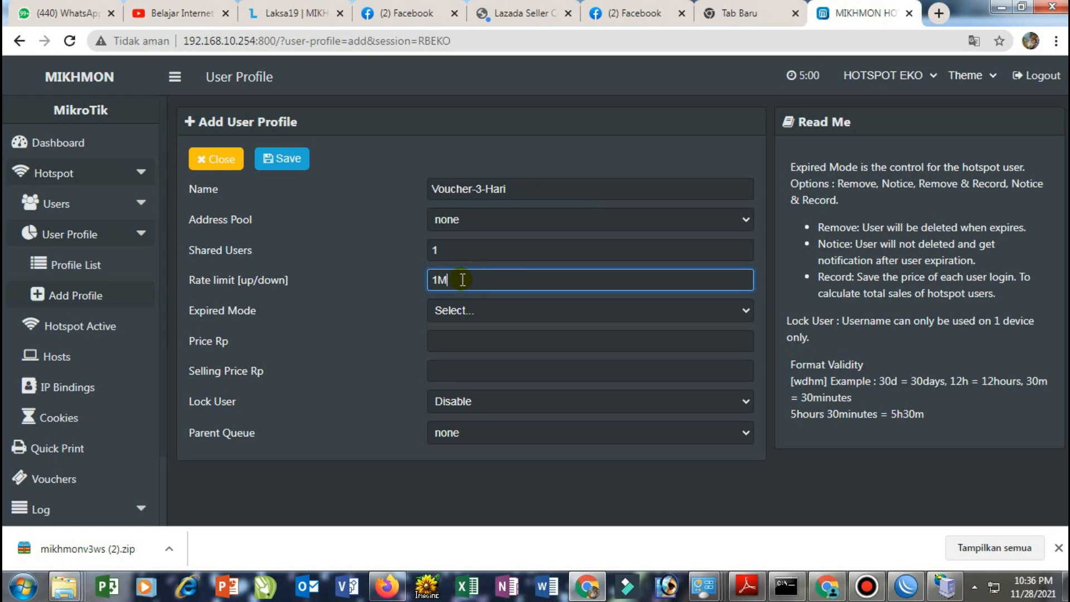
pyautogui.write('/1M')
pyautogui.click(459, 309)
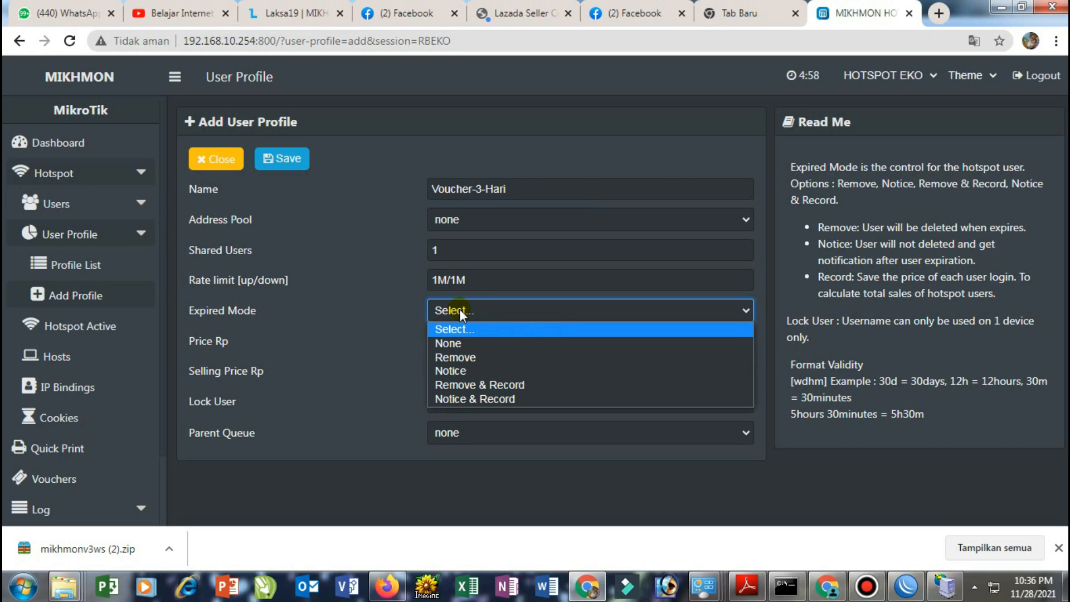
# Set Remove & Record expiry, 7d validity, price 2000, selling 2500, Lock User Enable, and save
pyautogui.click(472, 384)
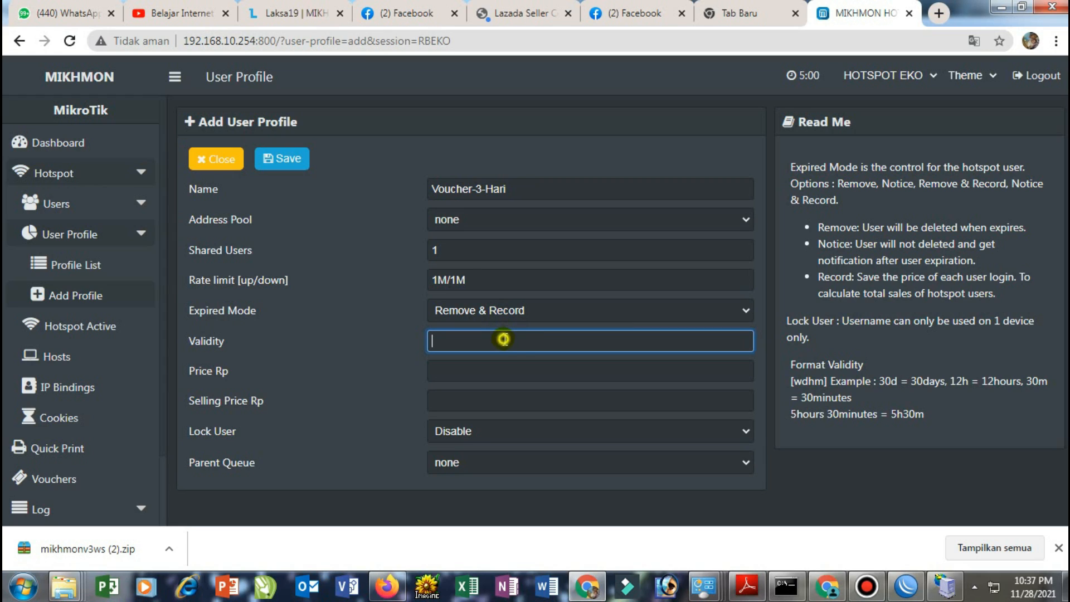
pyautogui.click(505, 339)
pyautogui.write('7d')
pyautogui.click(488, 371)
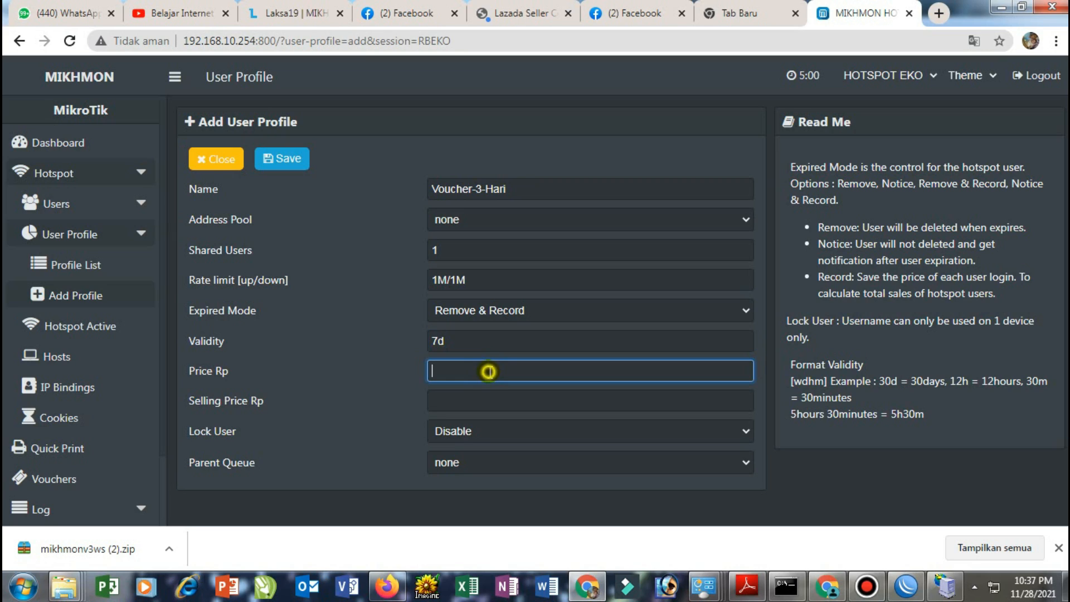
pyautogui.write('2000')
pyautogui.click(489, 397)
pyautogui.write('25')
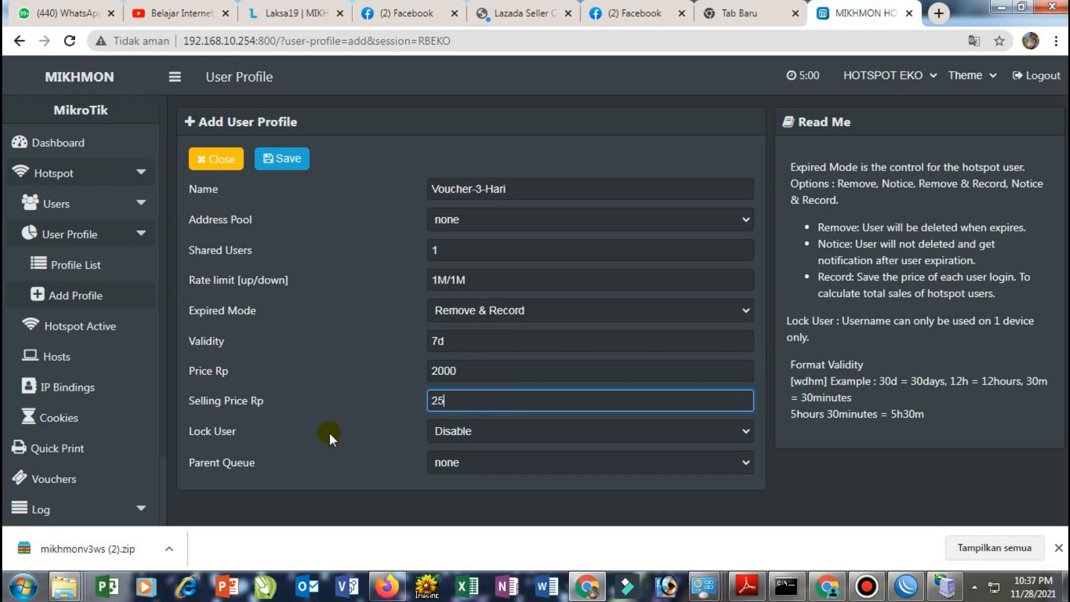
pyautogui.write('00')
pyautogui.click(471, 431)
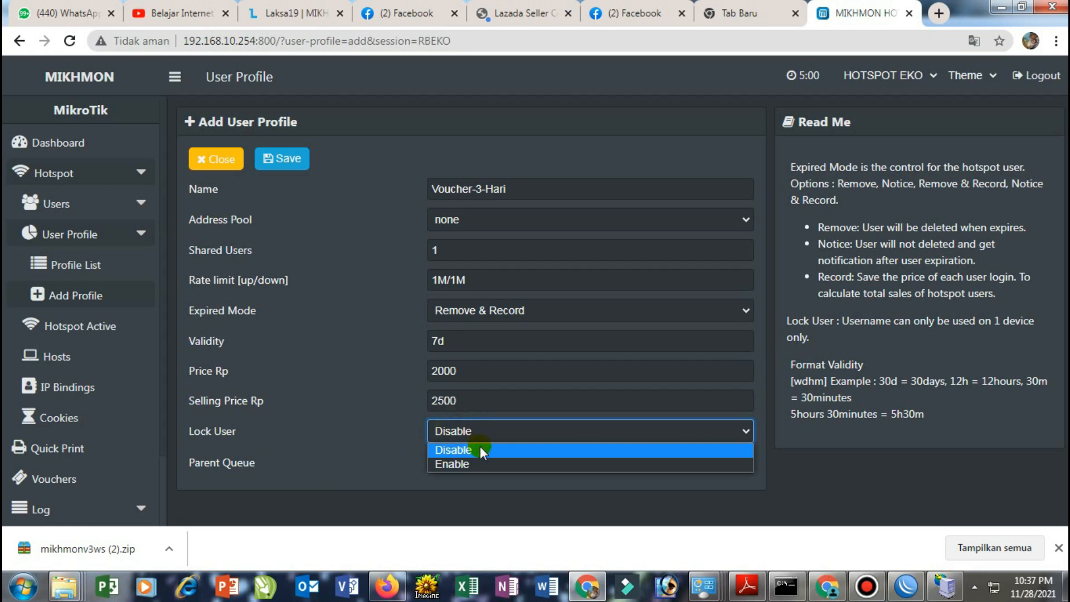
pyautogui.click(480, 459)
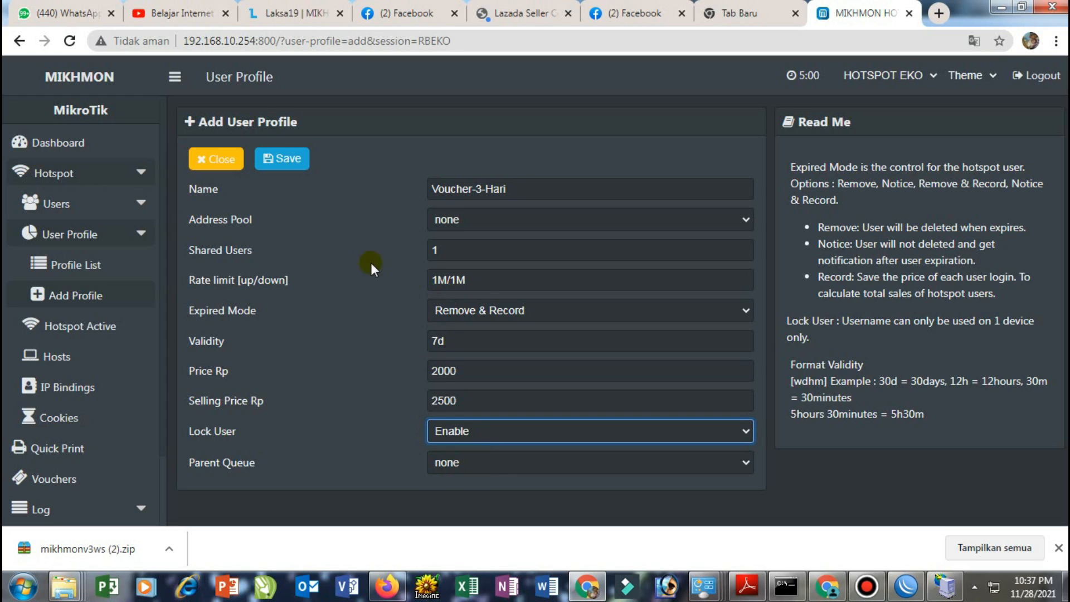
pyautogui.click(285, 160)
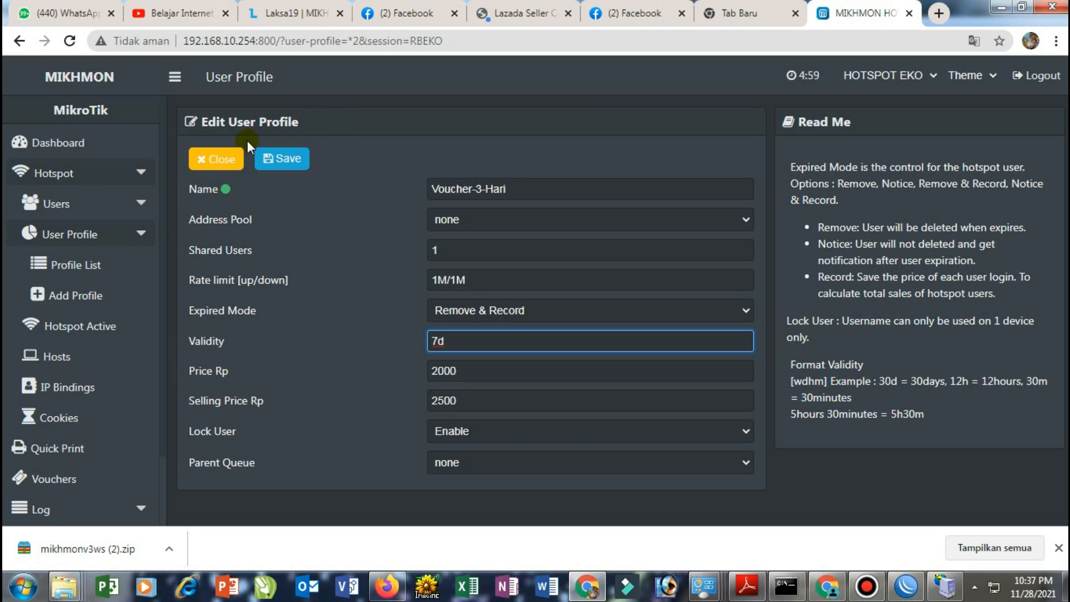
# Open the Generate User form under Users in the sidebar
pyautogui.click(91, 206)
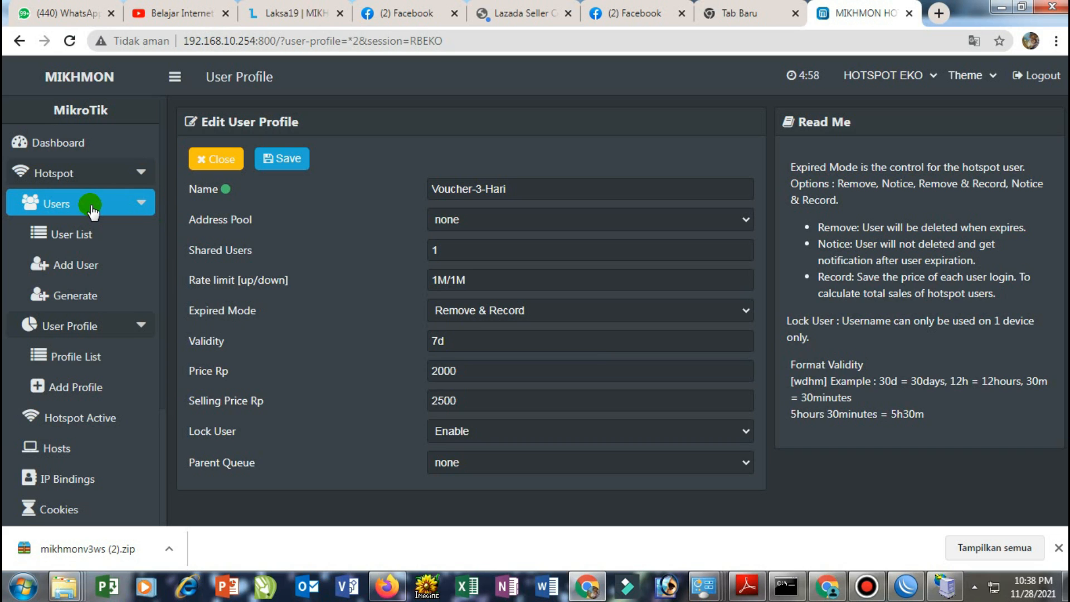
pyautogui.click(96, 294)
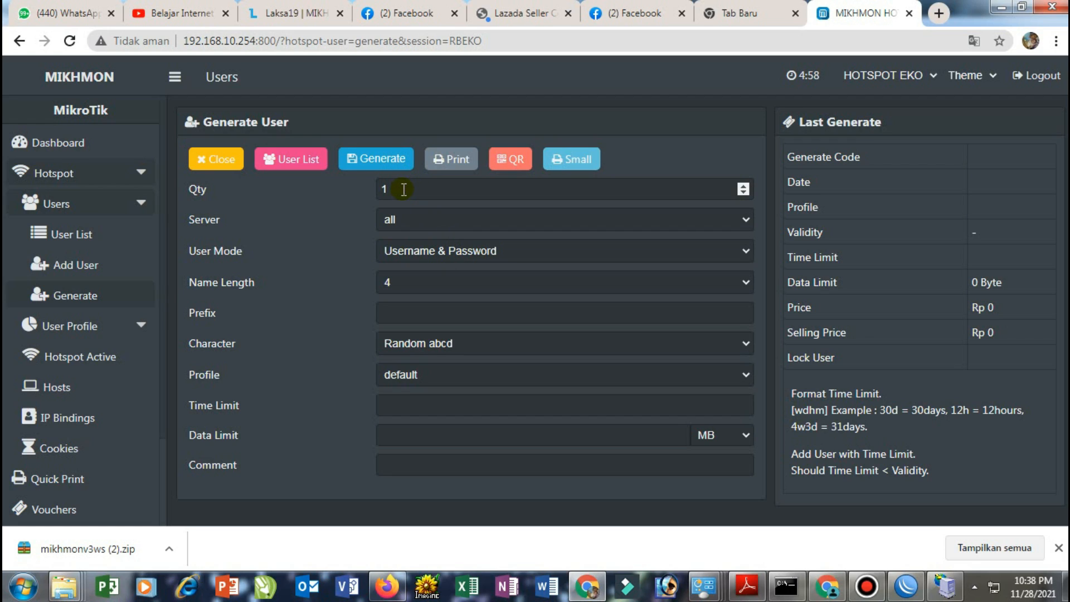
# Set the batch quantity to 50 and enter the username prefix
pyautogui.moveTo(403, 189); pyautogui.dragTo(373, 195)
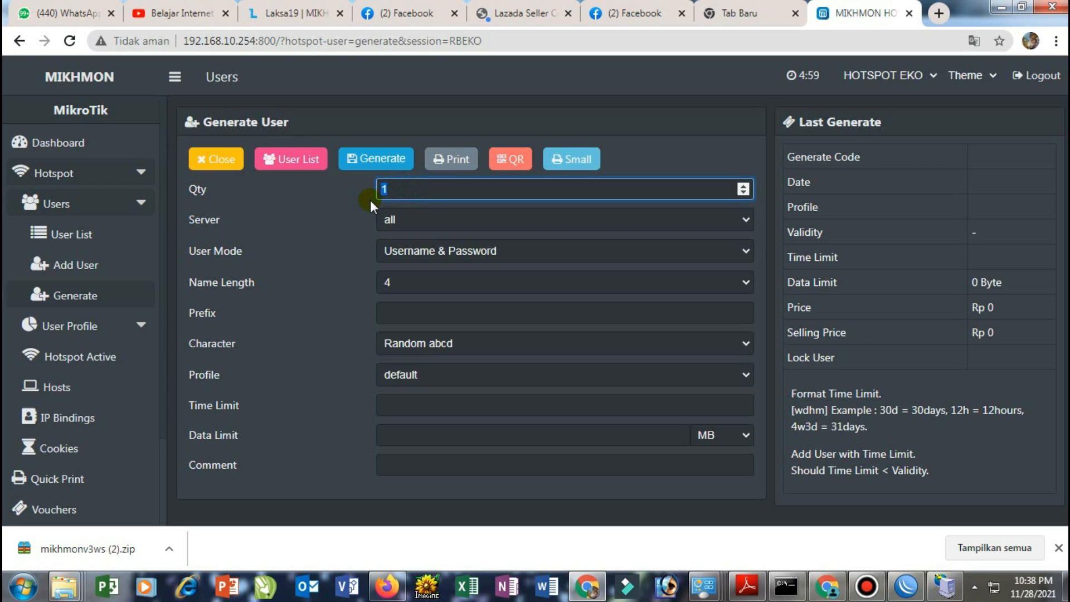
pyautogui.write('50')
pyautogui.click(407, 312)
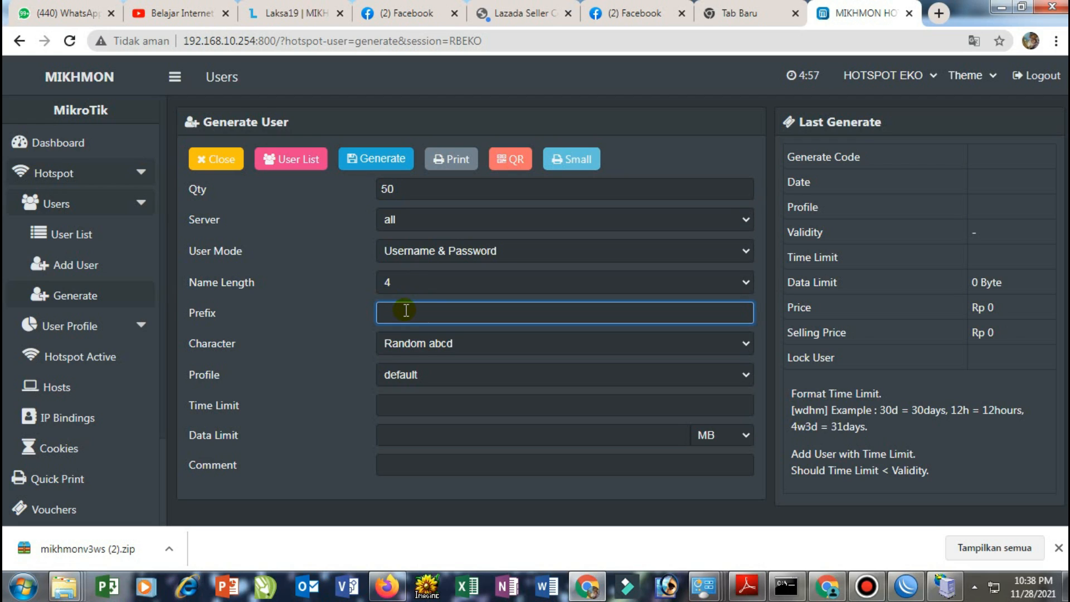
pyautogui.write('EKO')
pyautogui.click(425, 345)
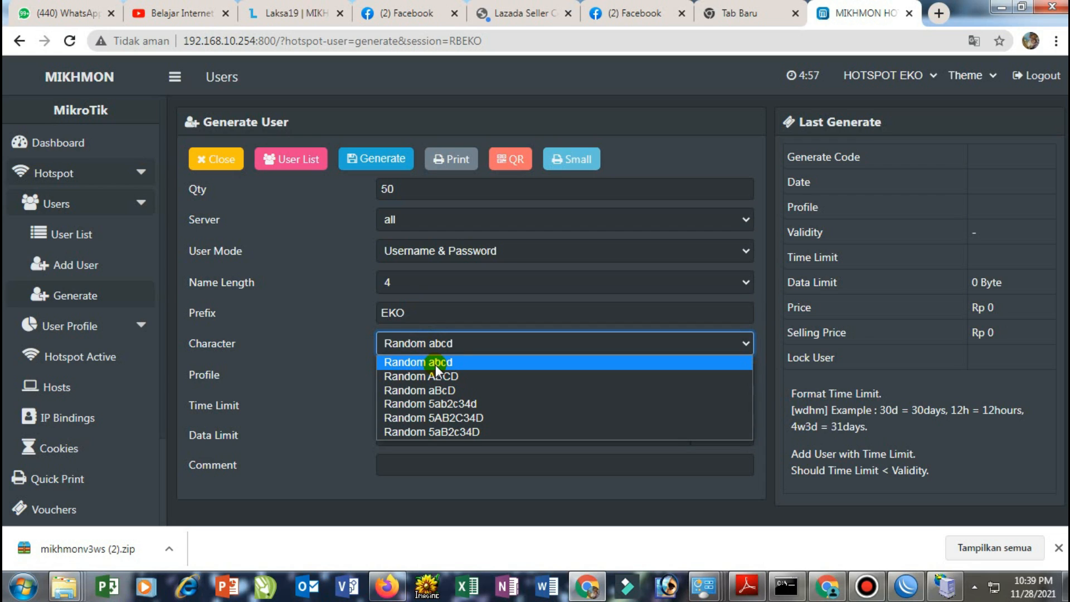
# Use Random ABCD characters, profile Voucher-3-Hari, 3d time limit, 10 MB data limit, comment Voucher3Hari
pyautogui.click(472, 378)
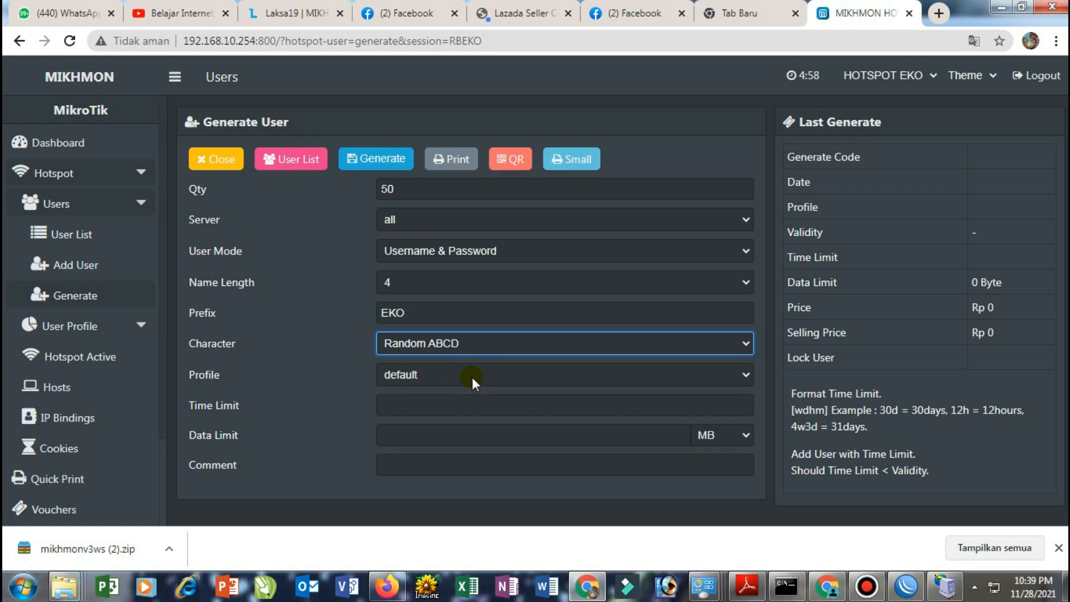
pyautogui.click(473, 376)
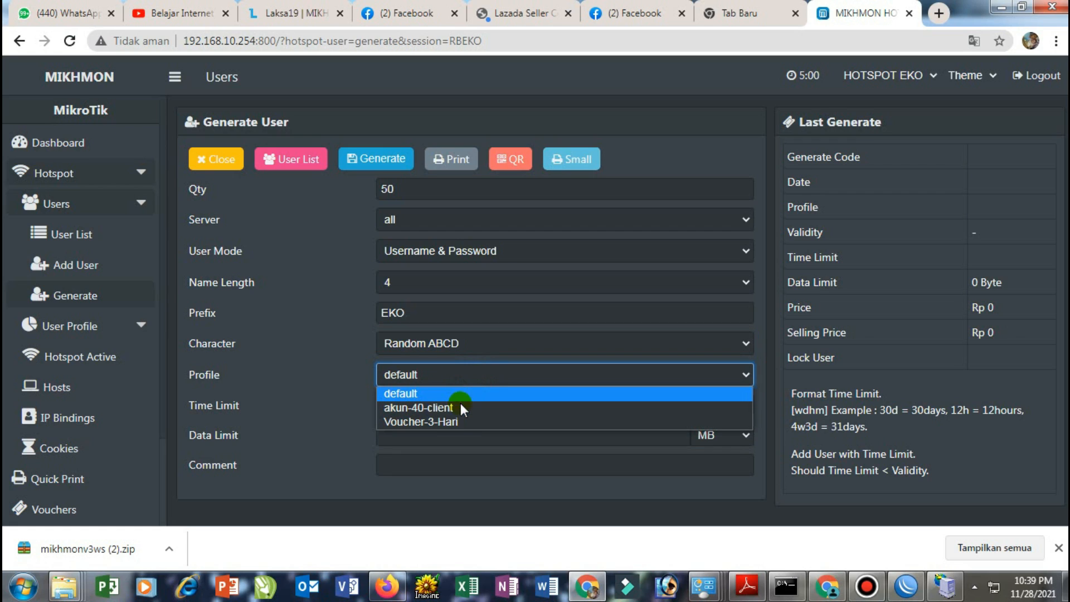
pyautogui.click(455, 422)
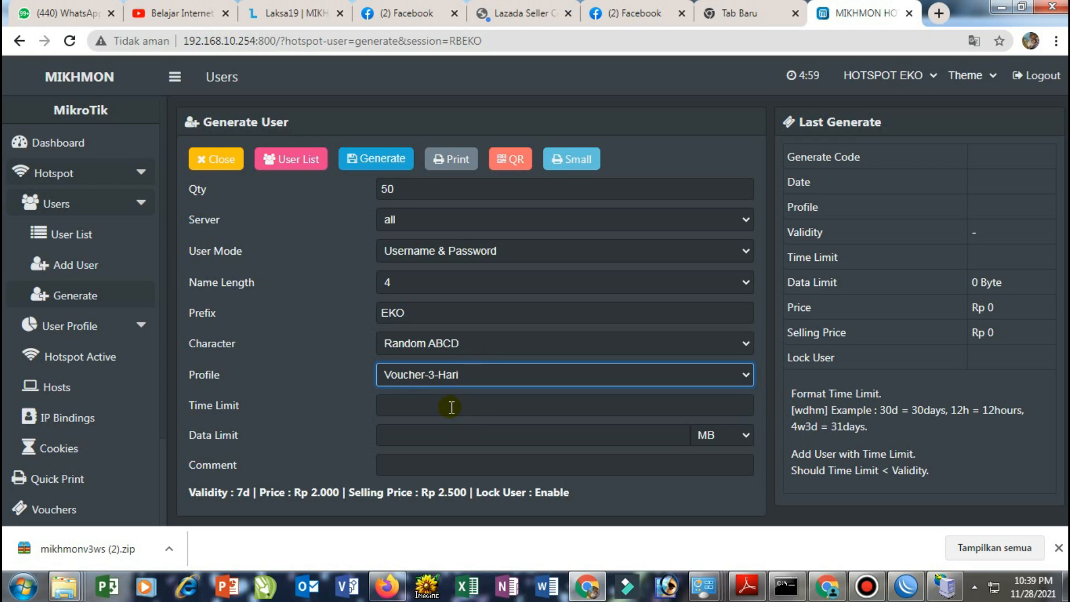
pyautogui.click(451, 407)
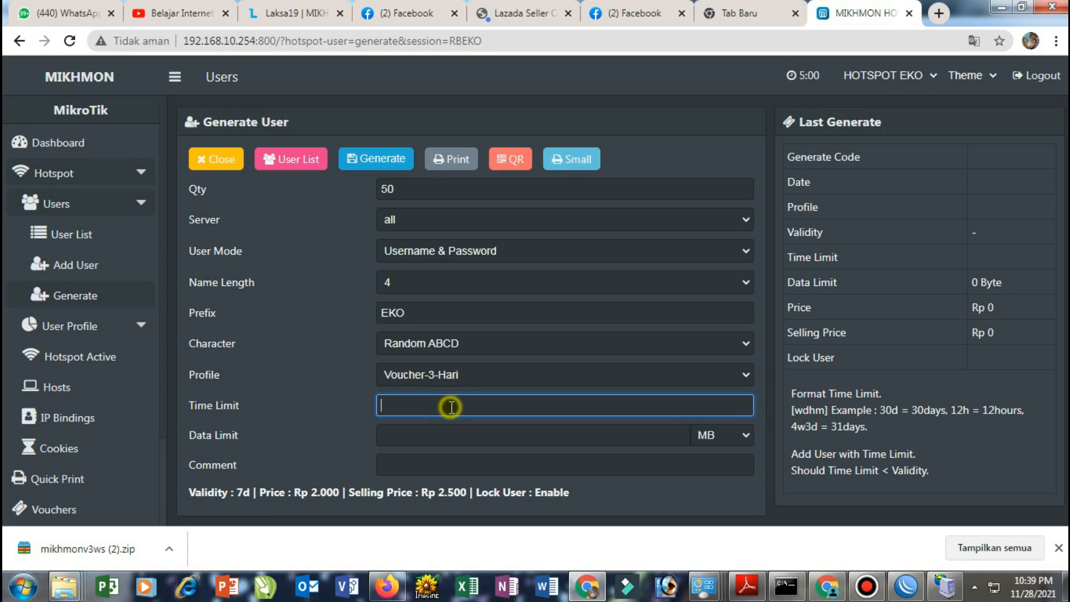
pyautogui.write('3d')
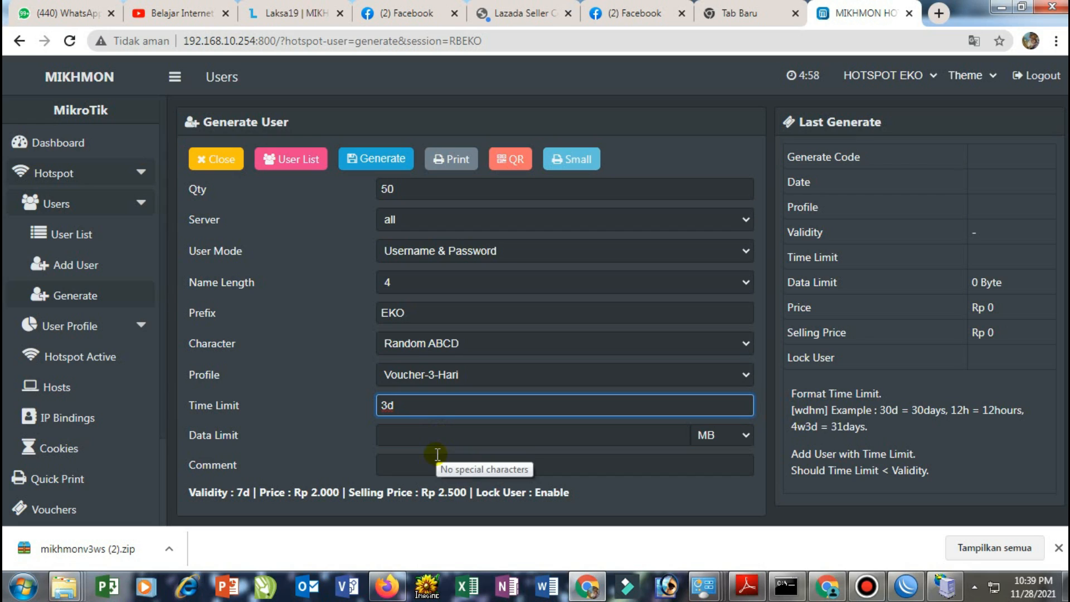
pyautogui.click(431, 437)
pyautogui.write('1')
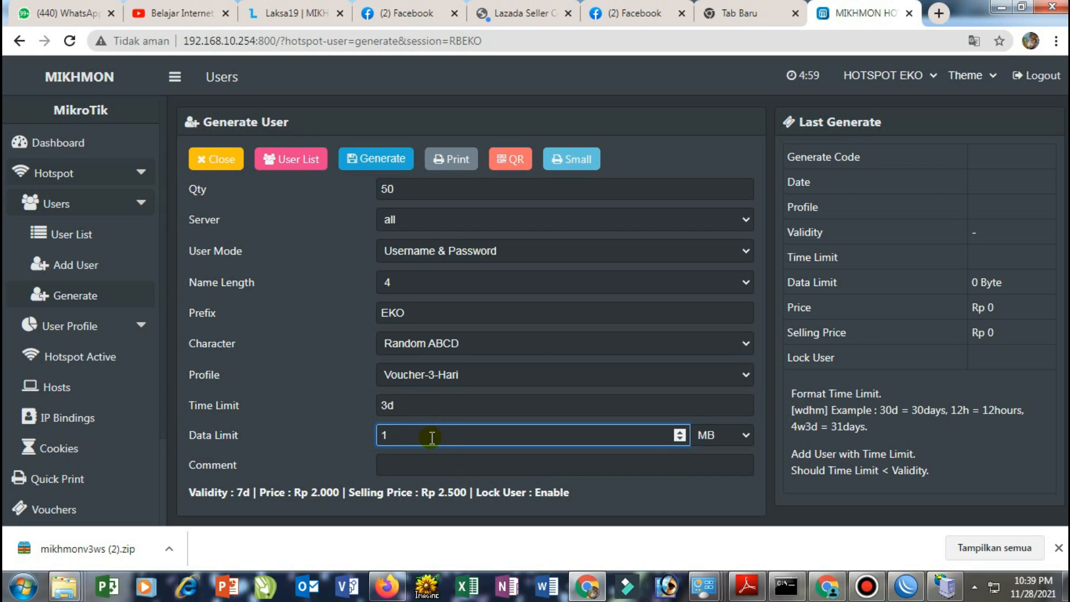
pyautogui.write('0')
pyautogui.click(439, 467)
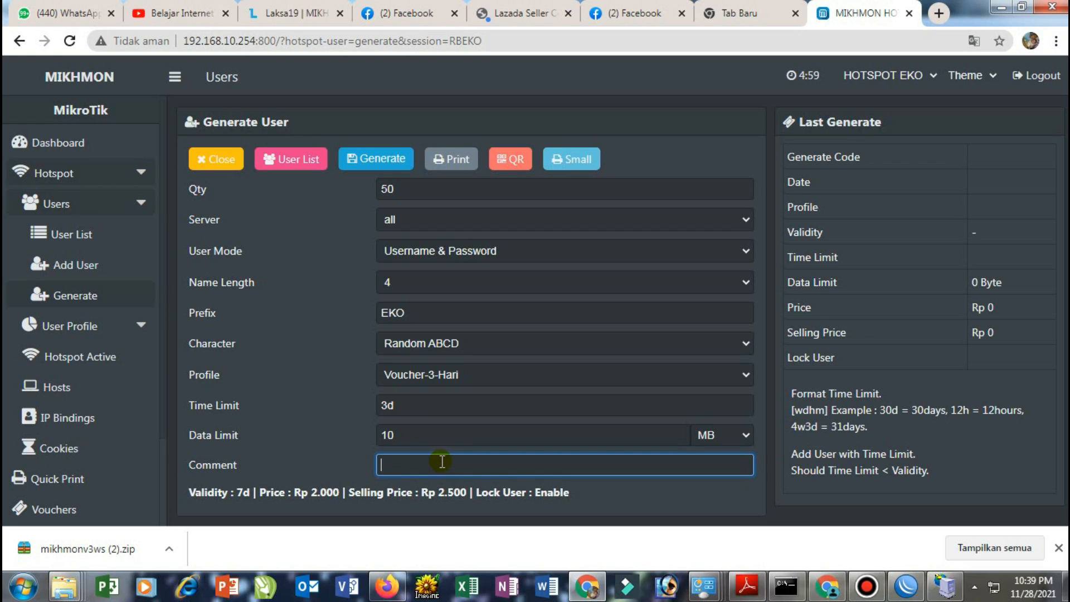
pyautogui.write('Voucher3Hari')
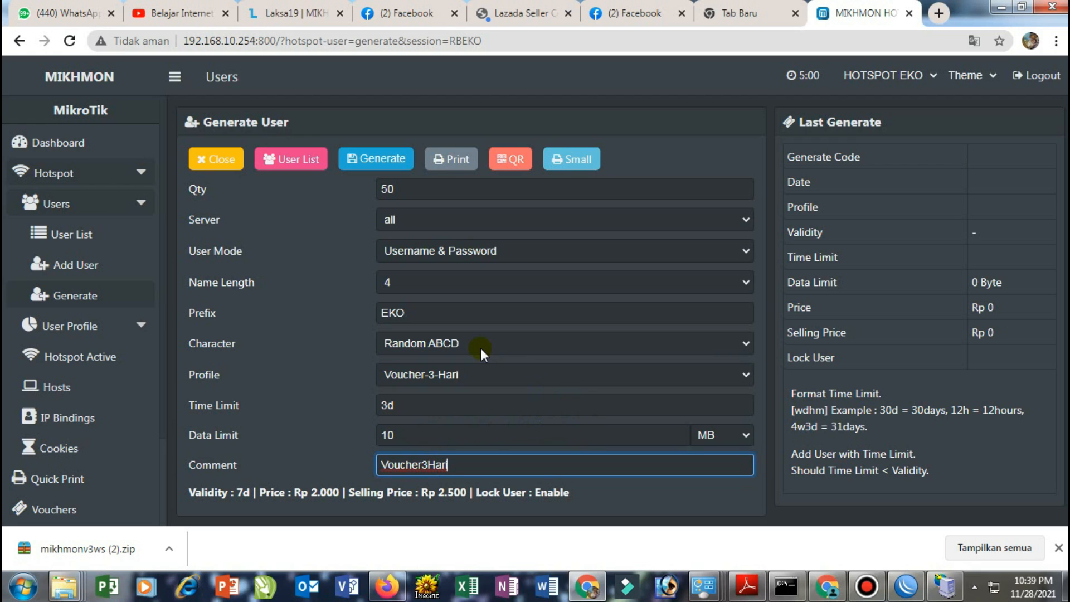
# Generate the 50 vouchers and open the User List to see them
pyautogui.click(386, 161)
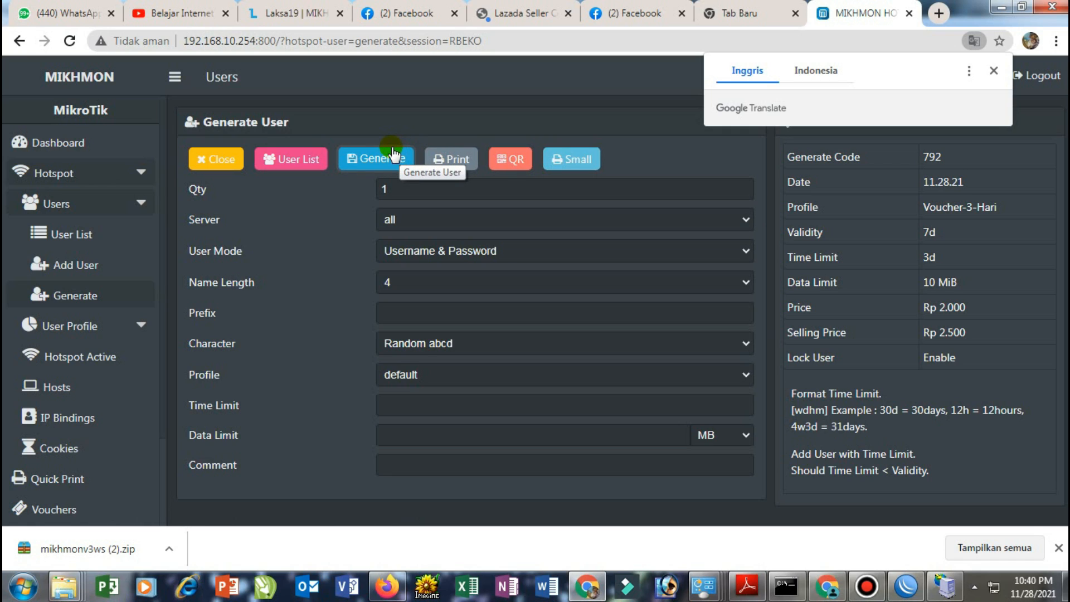
pyautogui.click(77, 211)
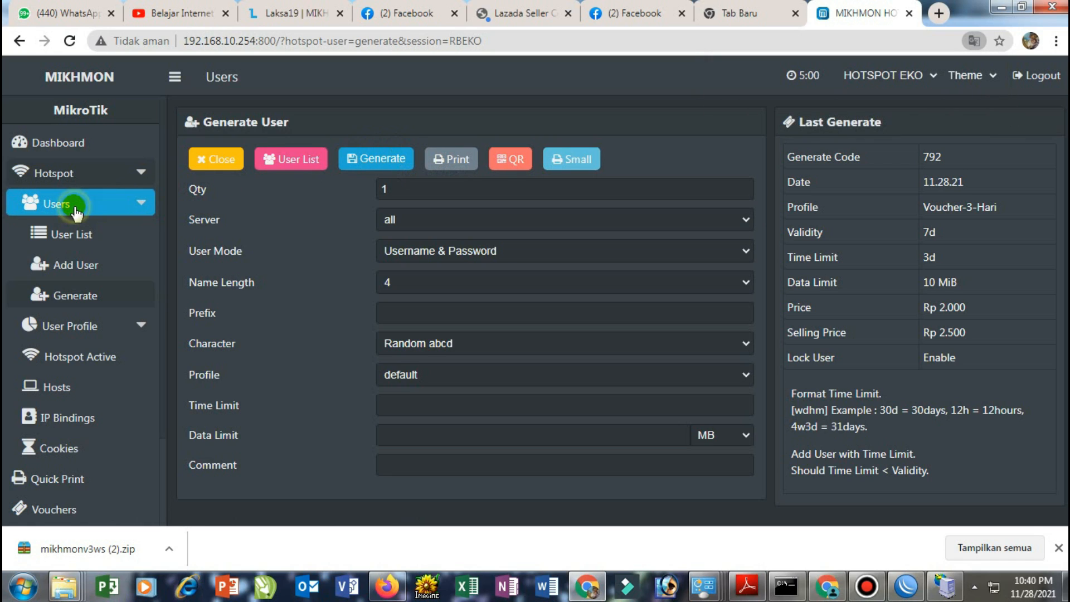
pyautogui.click(71, 236)
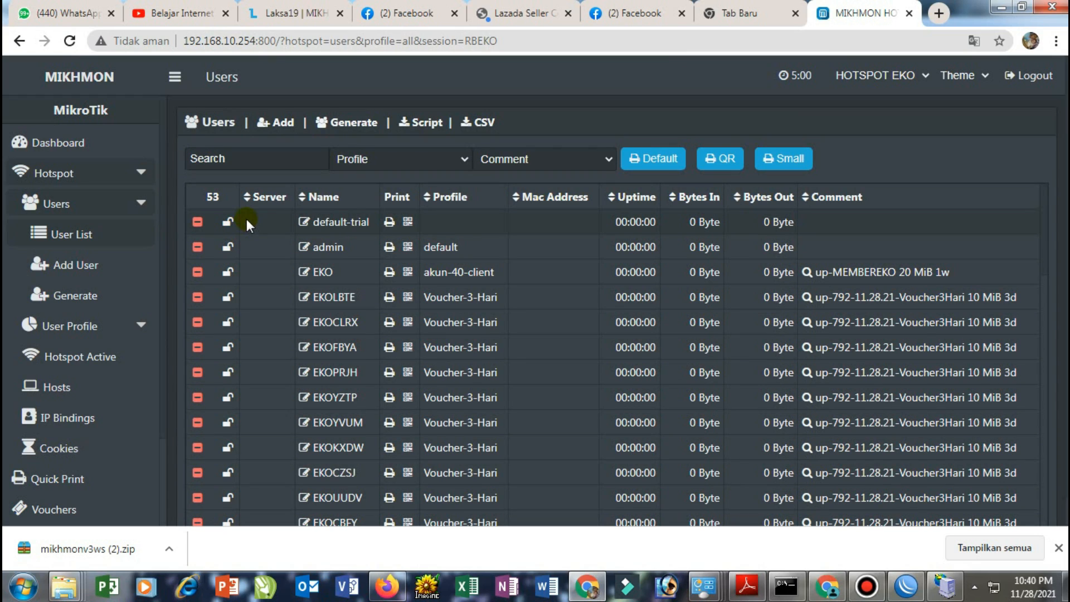
# Filter the User List to profile Voucher-3-Hari and comment up-792-11.28.21-Voucher3Hari
pyautogui.click(378, 160)
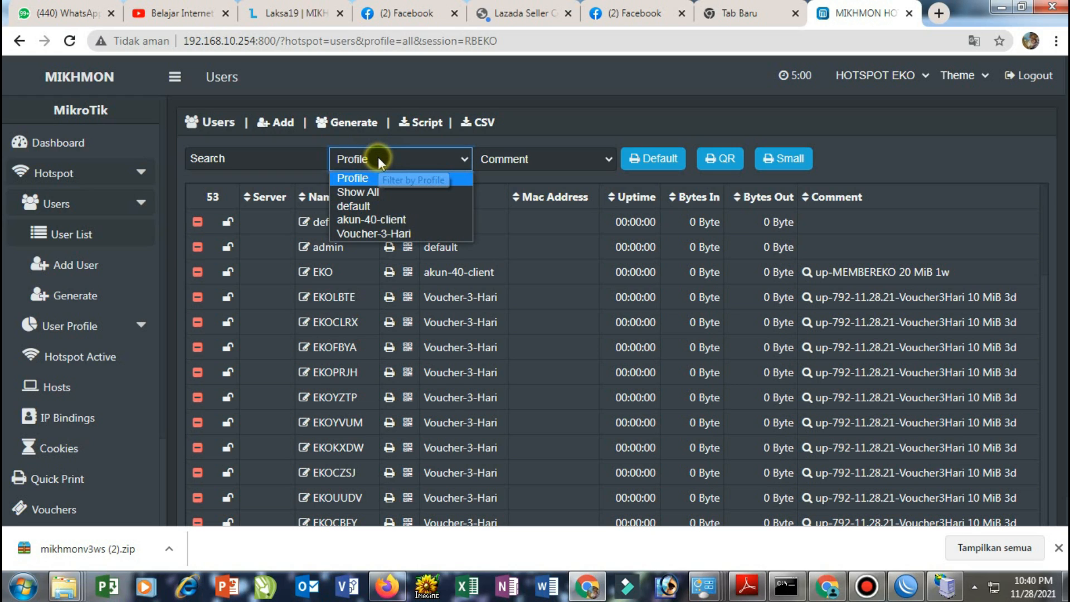
pyautogui.click(387, 232)
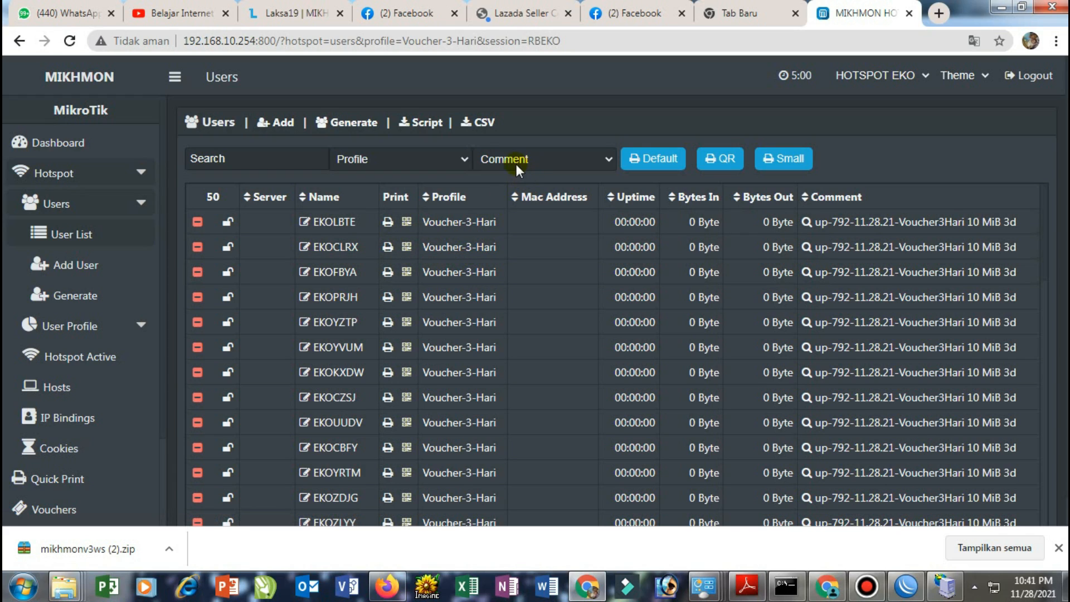
pyautogui.click(460, 156)
pyautogui.click(461, 156)
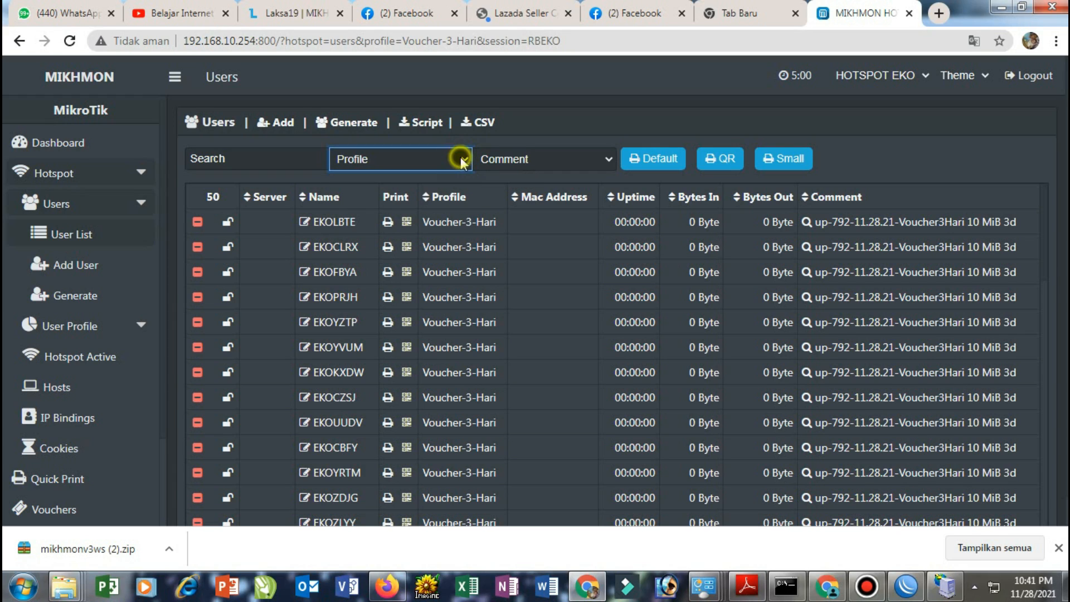
pyautogui.click(533, 158)
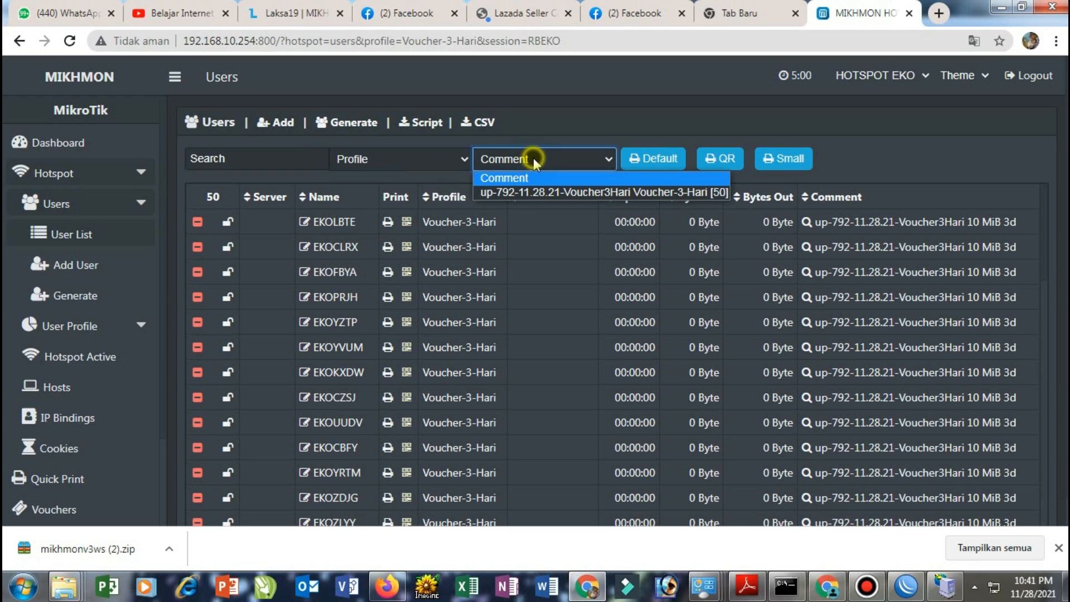
pyautogui.click(533, 192)
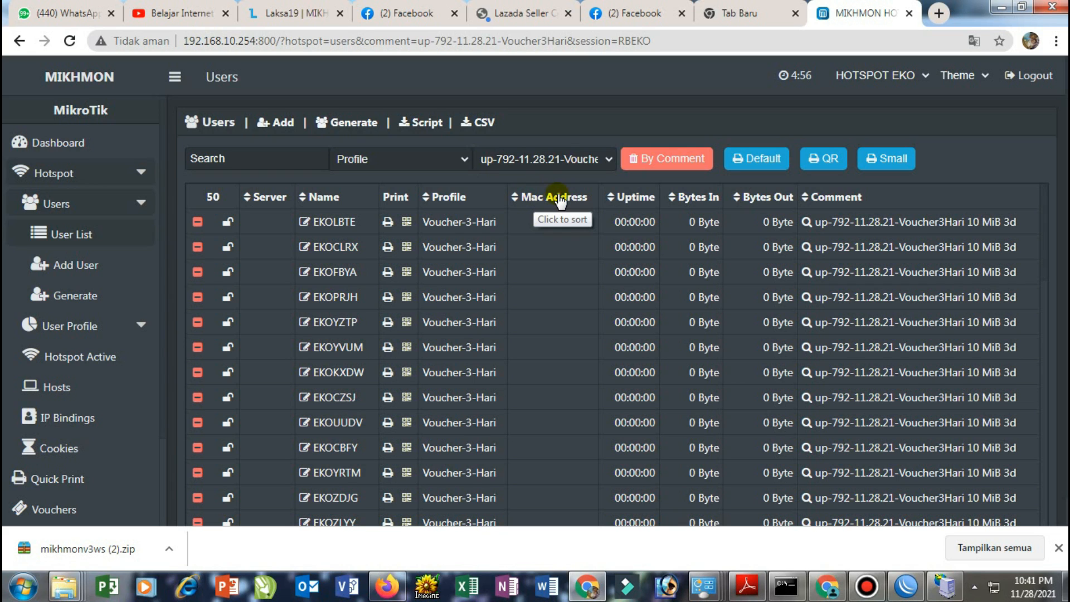
# Open the Default printable voucher sheet for batch 792 and look through it
pyautogui.click(748, 161)
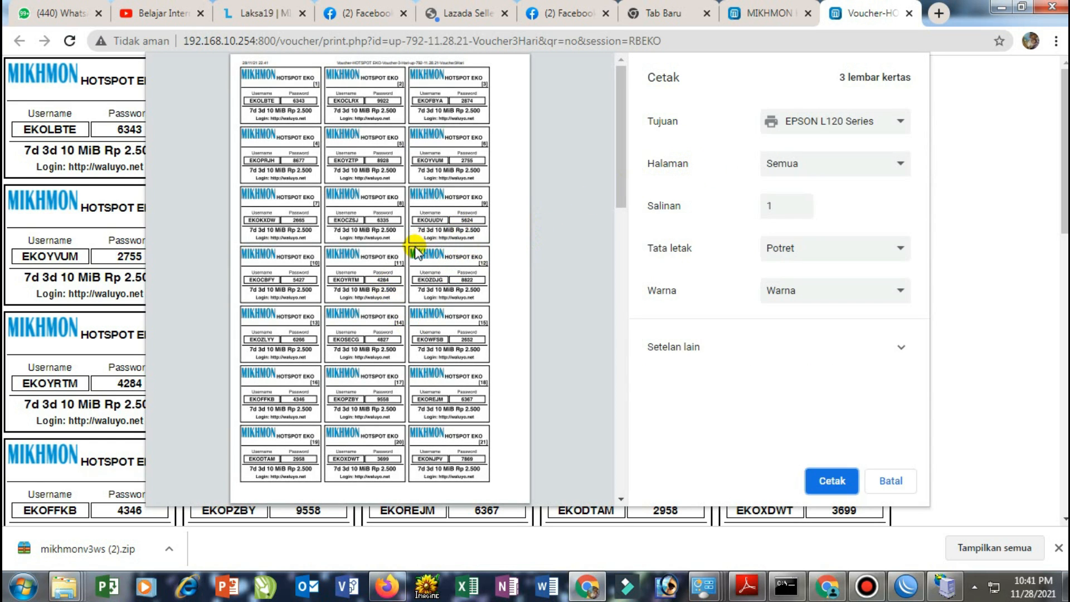
pyautogui.scroll(-3, 415, 261)
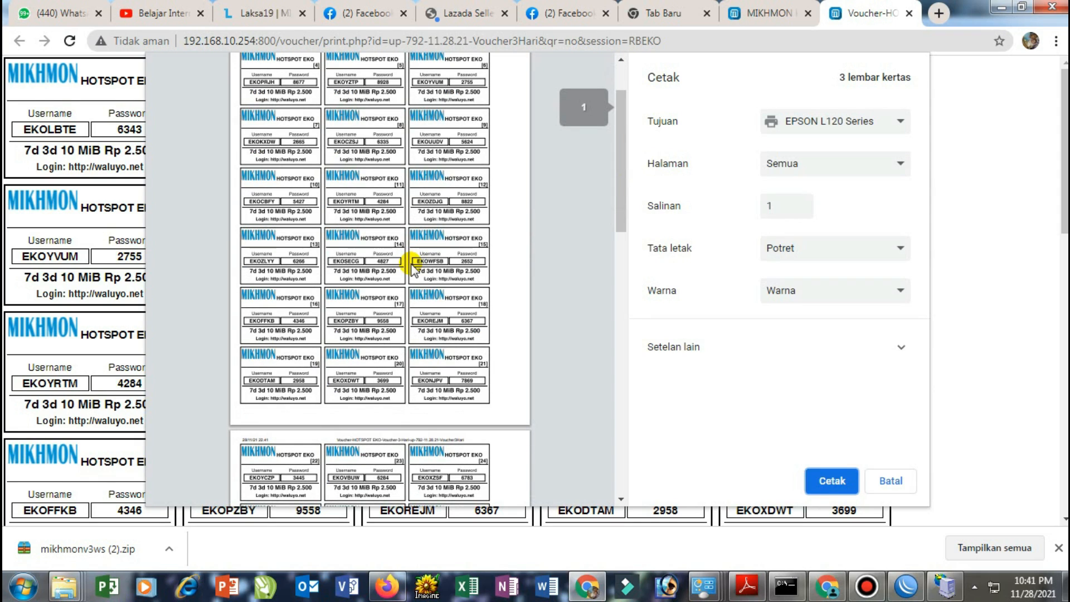
pyautogui.scroll(-15, 412, 269)
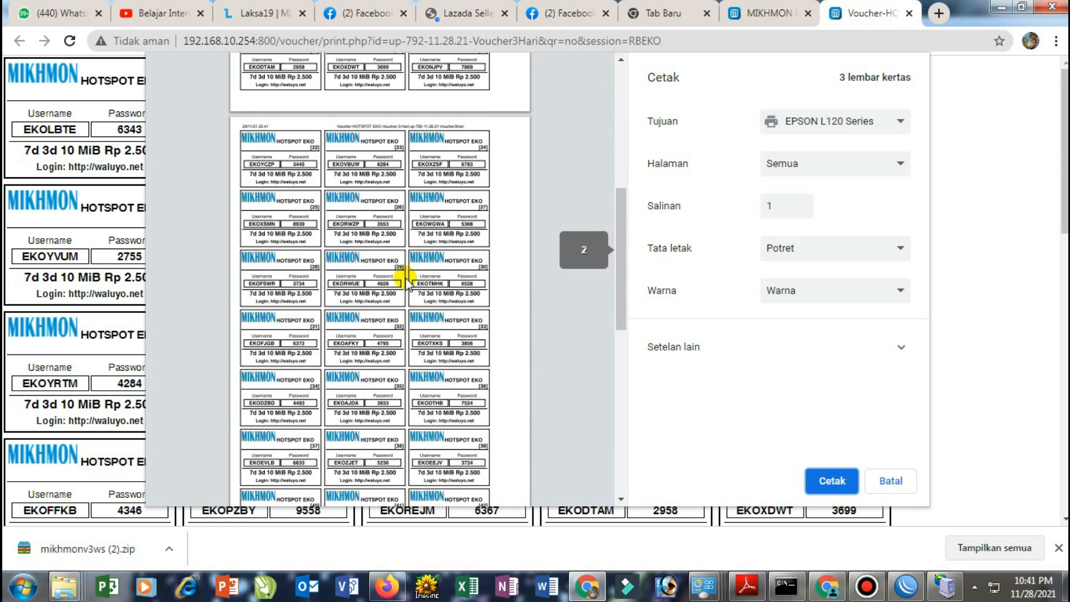
pyautogui.scroll(15, 405, 277)
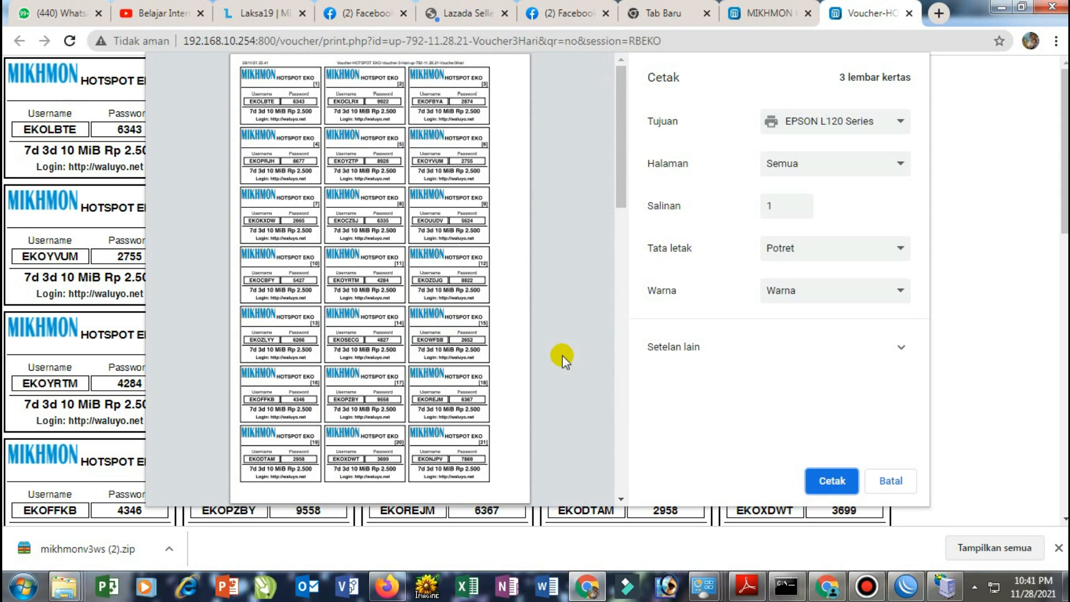
# Print the sheet to 'Simpan sebagai PDF' and save the PDF in Downloads
pyautogui.click(832, 486)
pyautogui.click(826, 129)
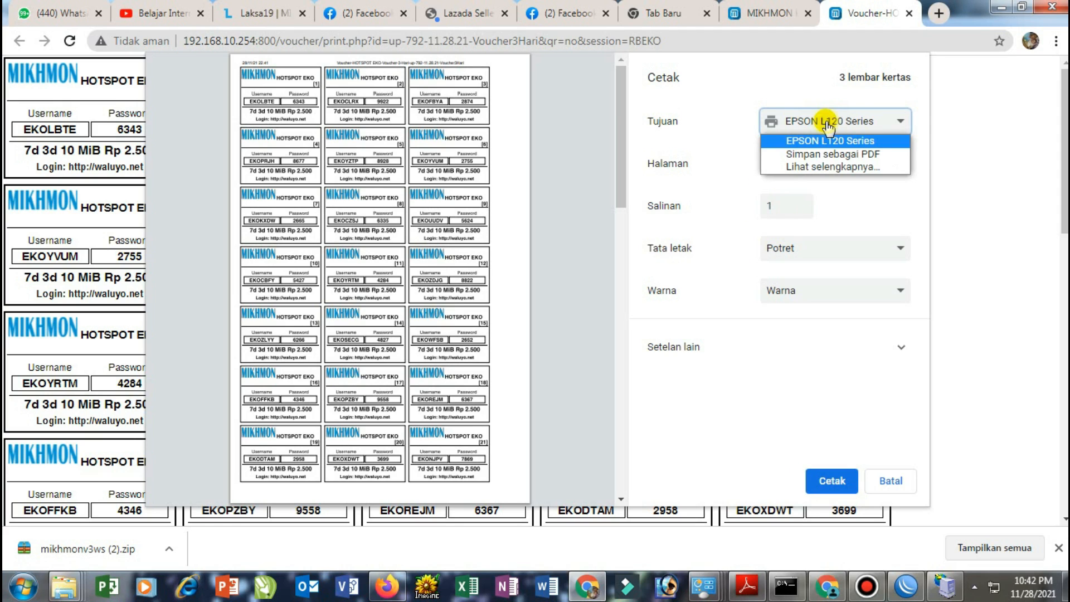
pyautogui.click(819, 155)
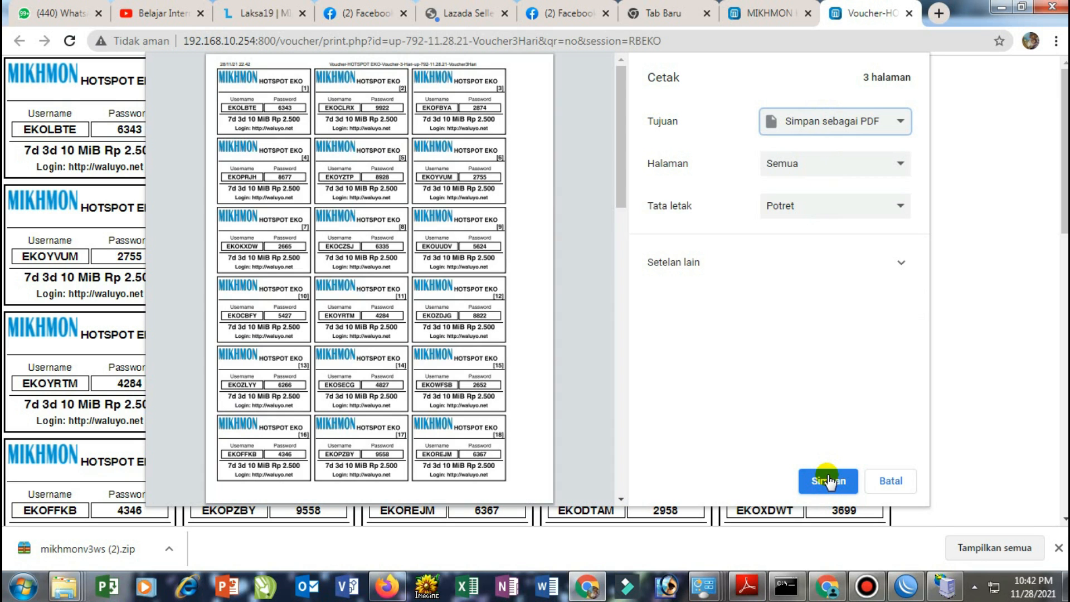
pyautogui.click(825, 478)
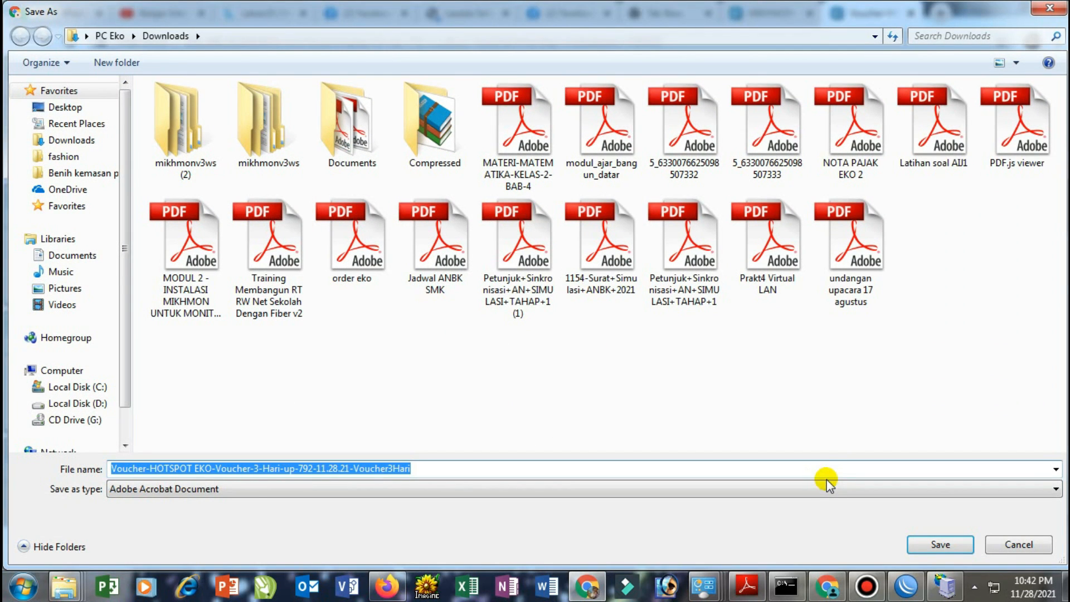
pyautogui.click(919, 545)
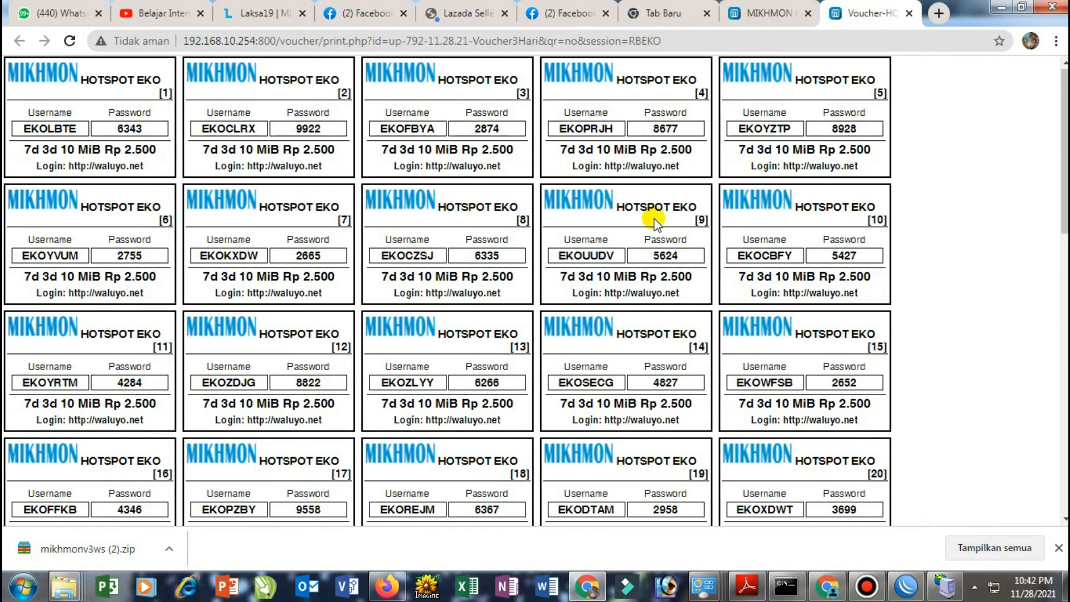
pyautogui.scroll(-4, 650, 215)
pyautogui.scroll(-1, 653, 220)
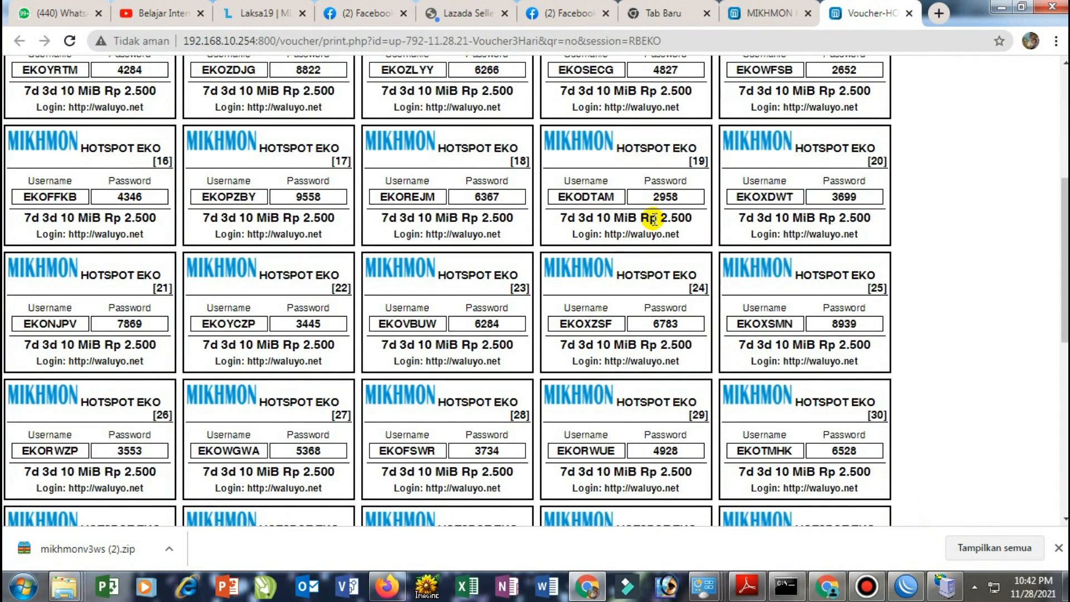
pyautogui.scroll(4, 652, 222)
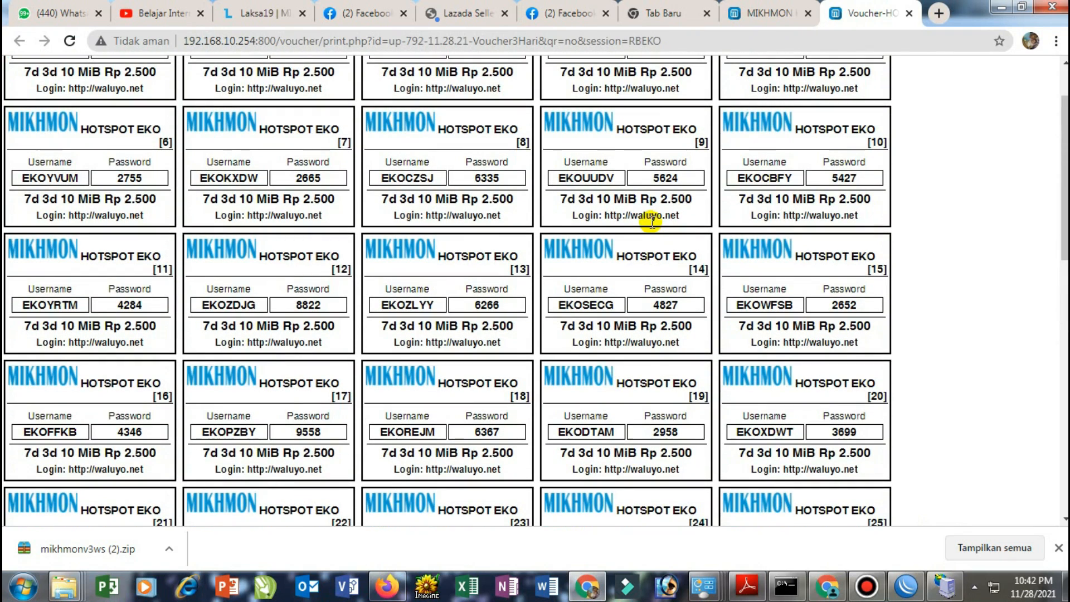
pyautogui.scroll(1, 652, 225)
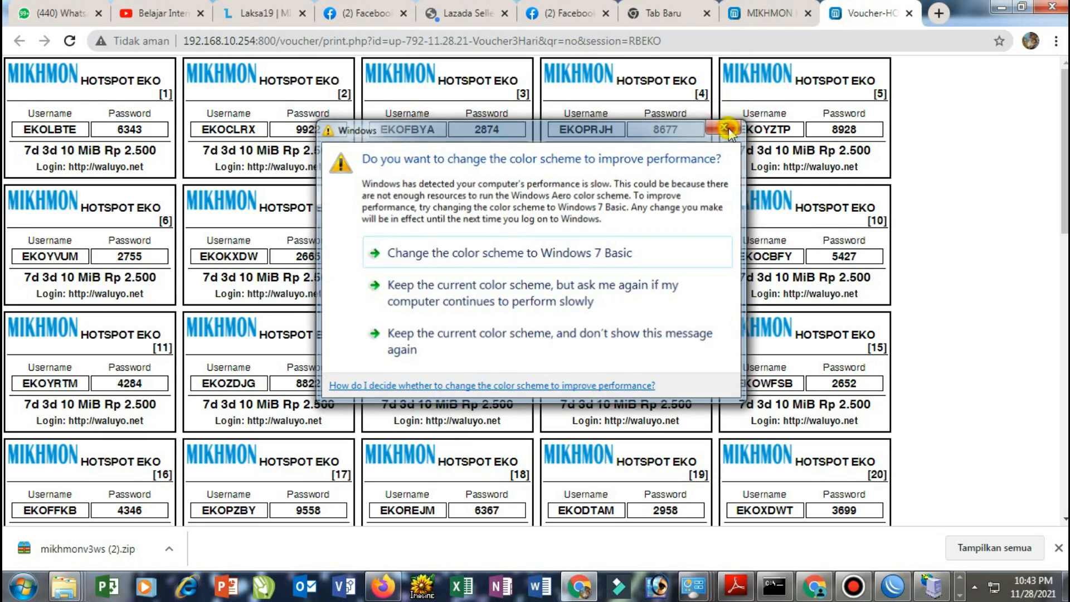
pyautogui.click(727, 127)
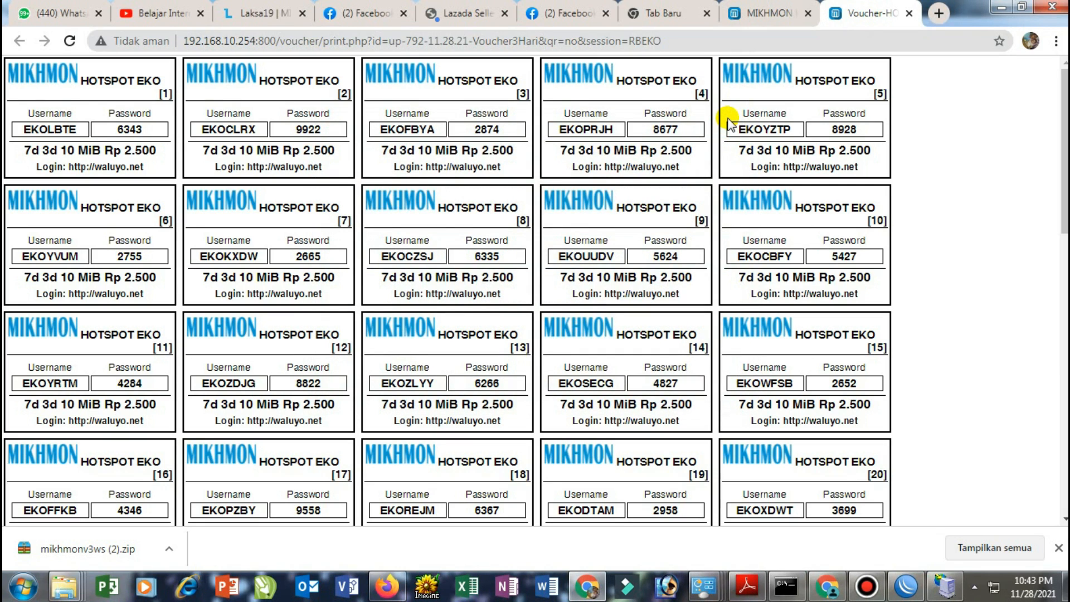